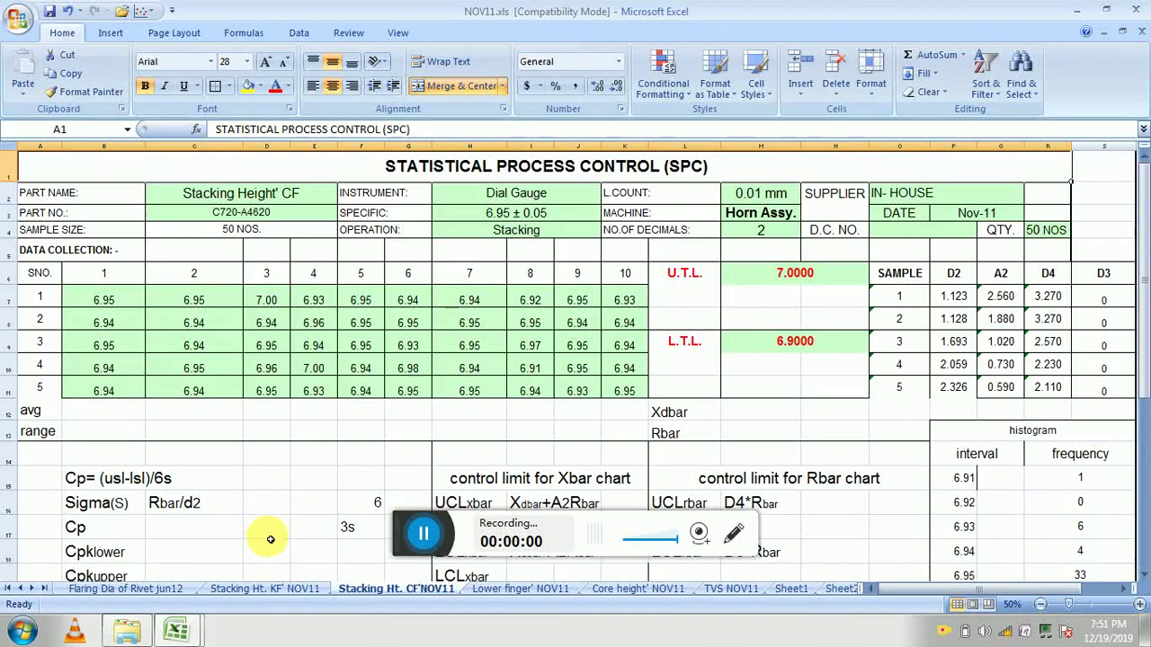
Step: Check the empty date entry and the 50 NOS quantity entry on the sheet
{"action": "left_click_drag", "start_coordinate": [403, 534], "coordinate": [381, 634]}
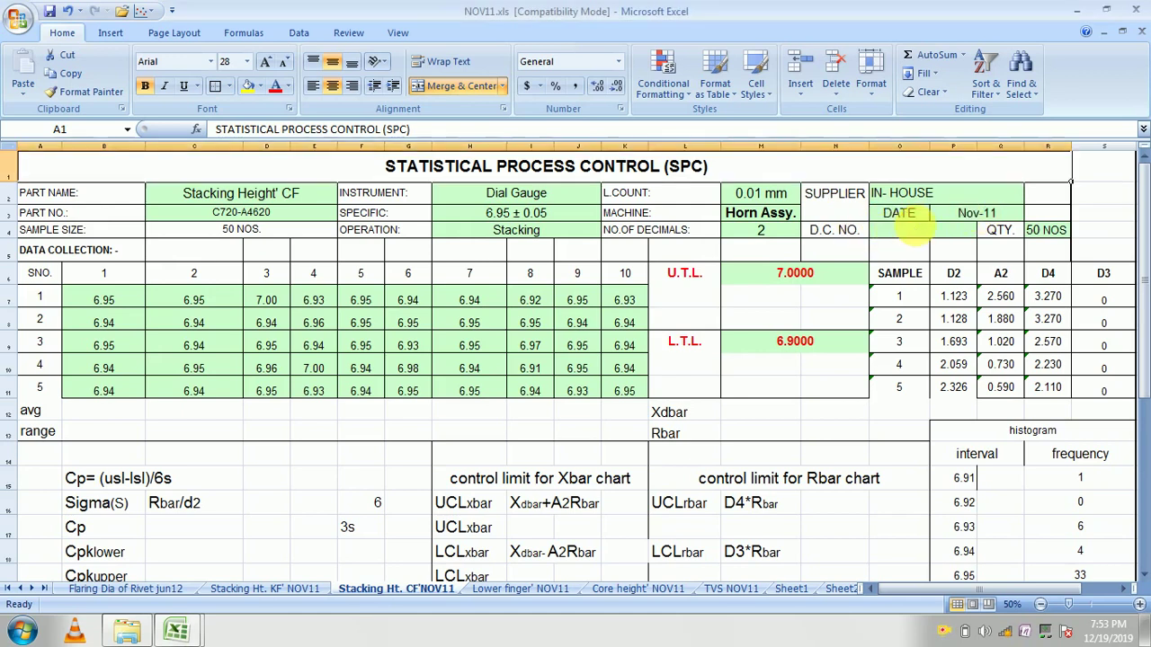
{"action": "left_click", "coordinate": [917, 232]}
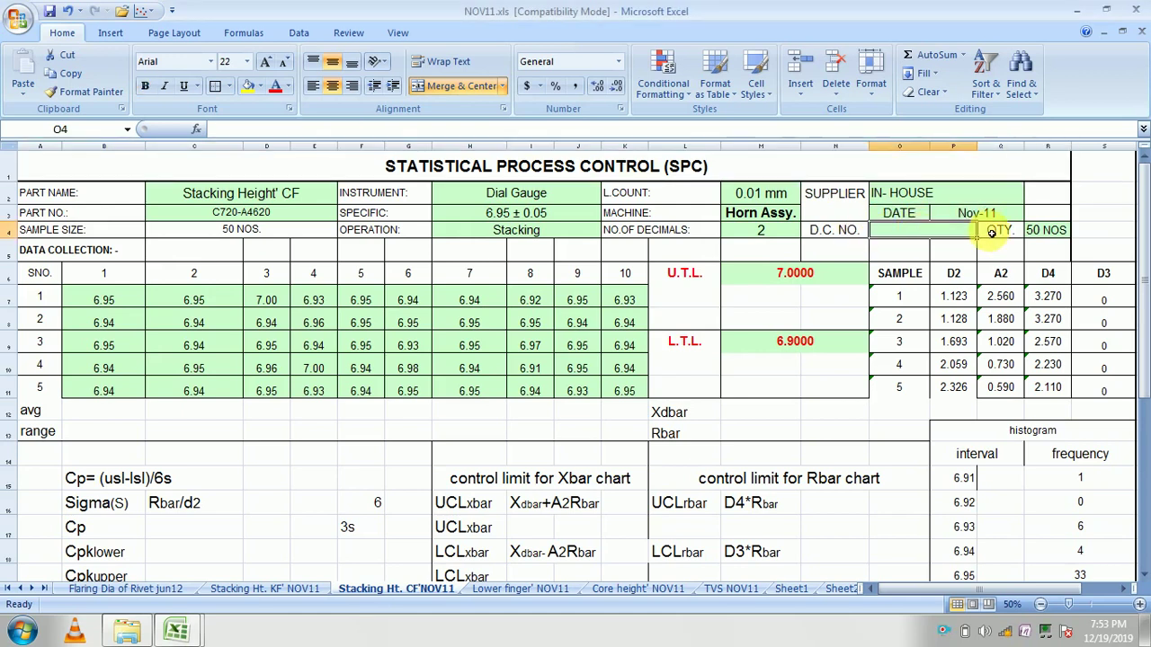
{"action": "left_click", "coordinate": [1040, 232]}
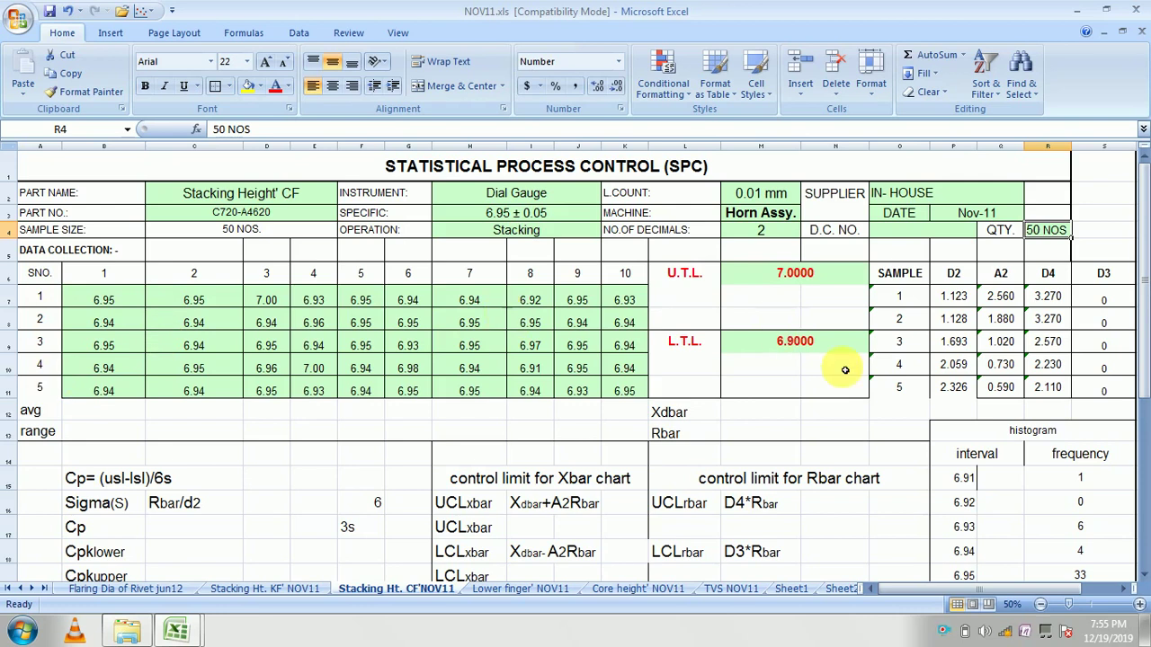
Step: Enter =AVERAGE(B7:B11) in B12 for sample 1, accepting Excel's AVG-to-AVERAGE correction
{"action": "left_click_drag", "start_coordinate": [1146, 290], "coordinate": [1147, 312]}
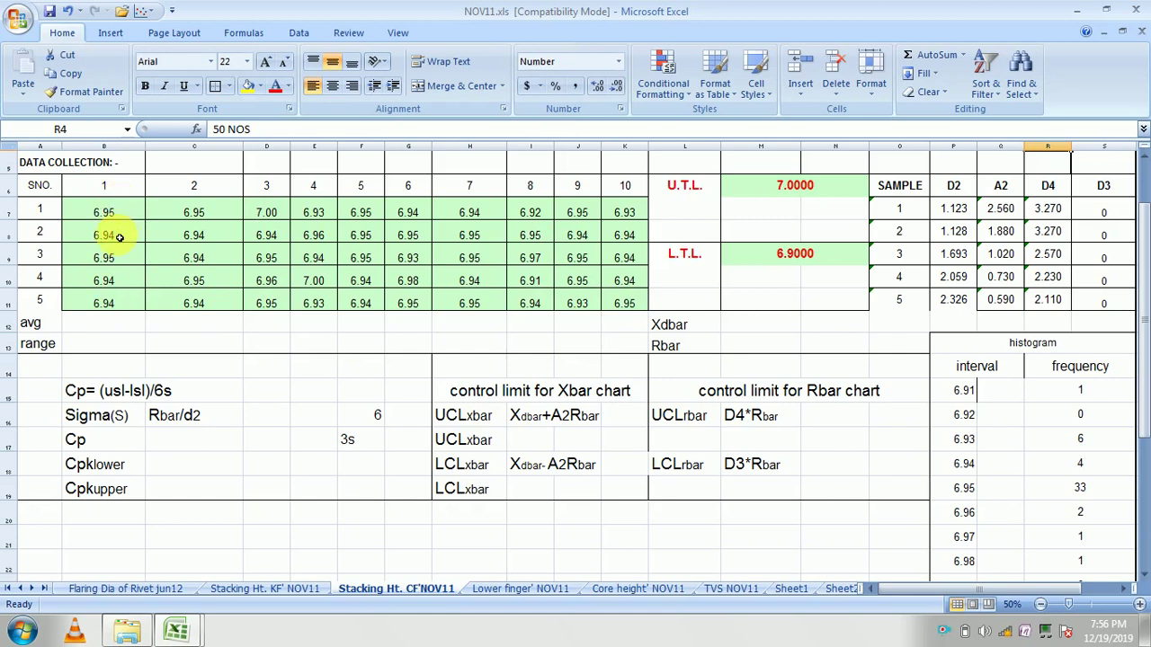
{"action": "left_click", "coordinate": [116, 324]}
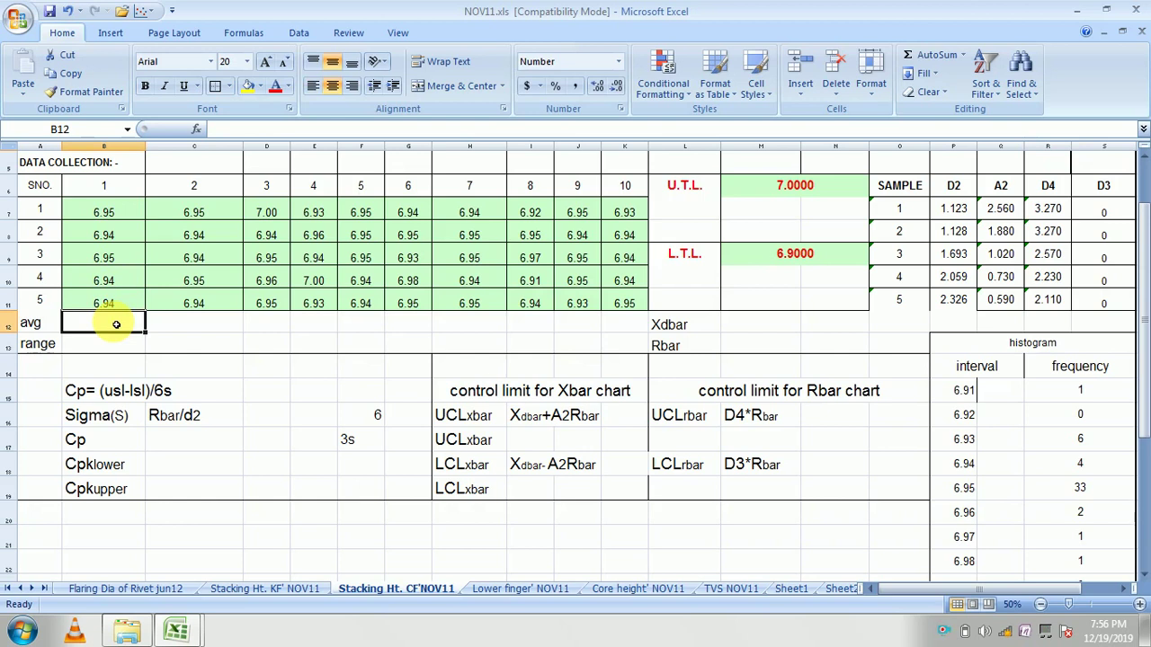
{"action": "type", "text": "=A"}
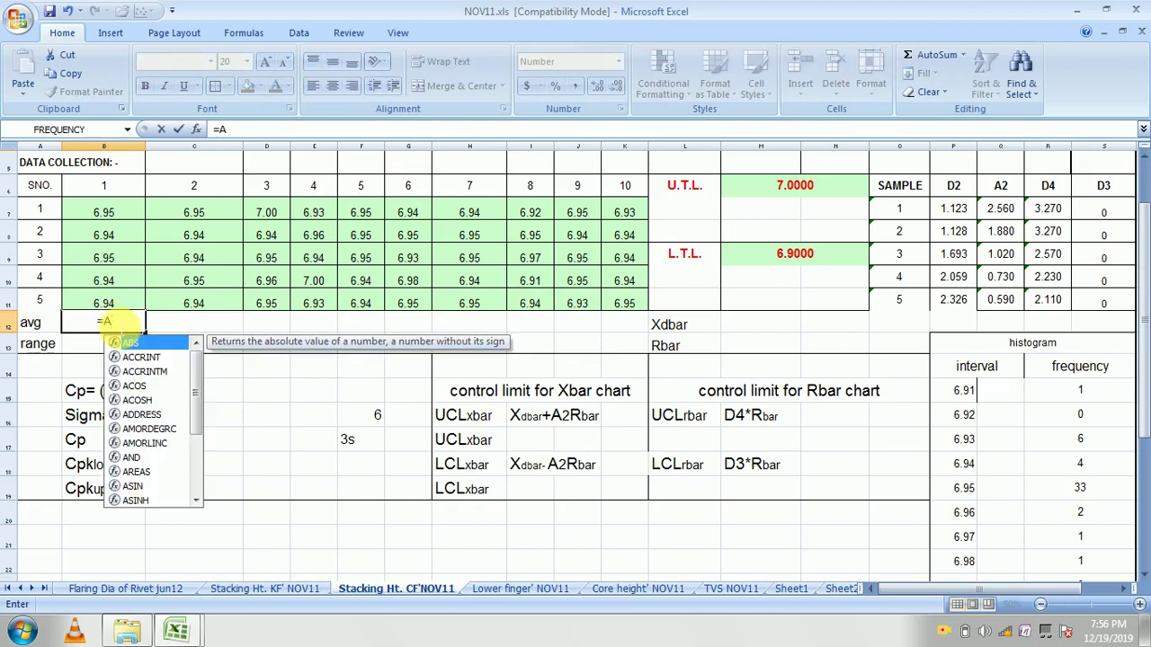
{"action": "type", "text": "VG("}
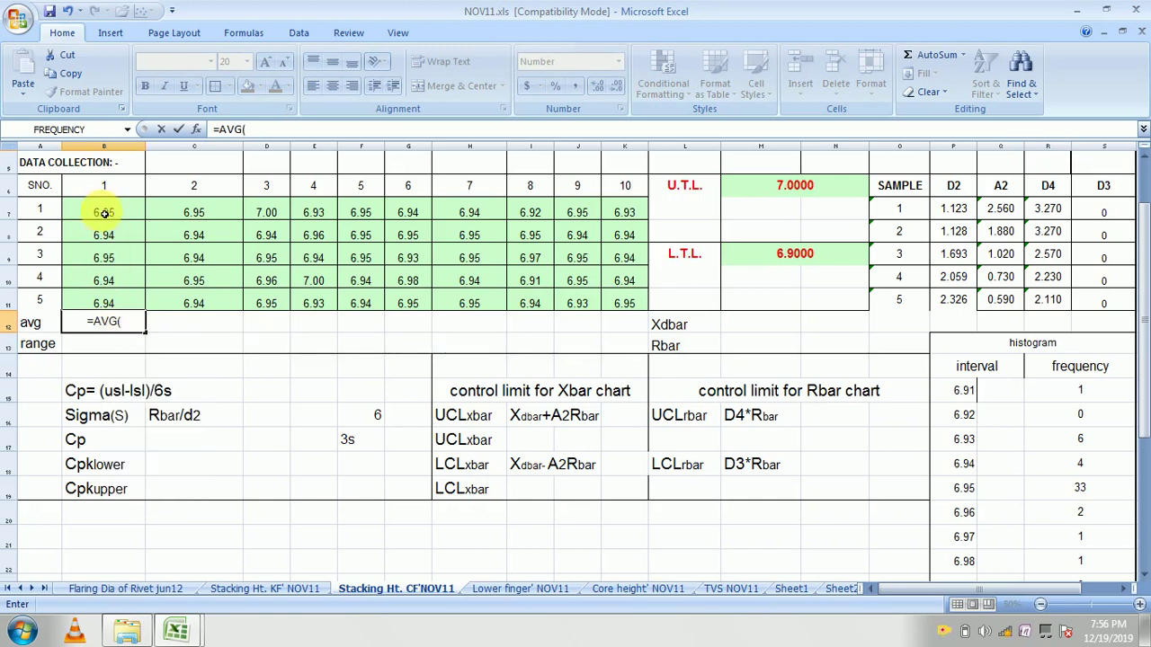
{"action": "left_click_drag", "start_coordinate": [104, 214], "coordinate": [96, 298]}
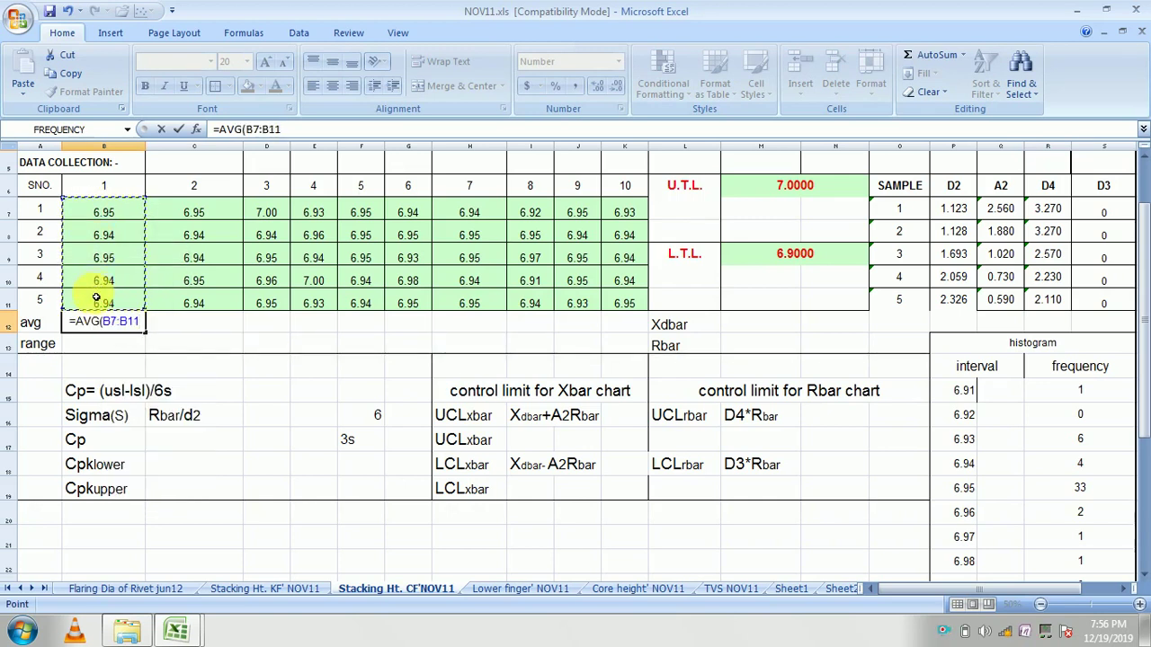
{"action": "type", "text": ")"}
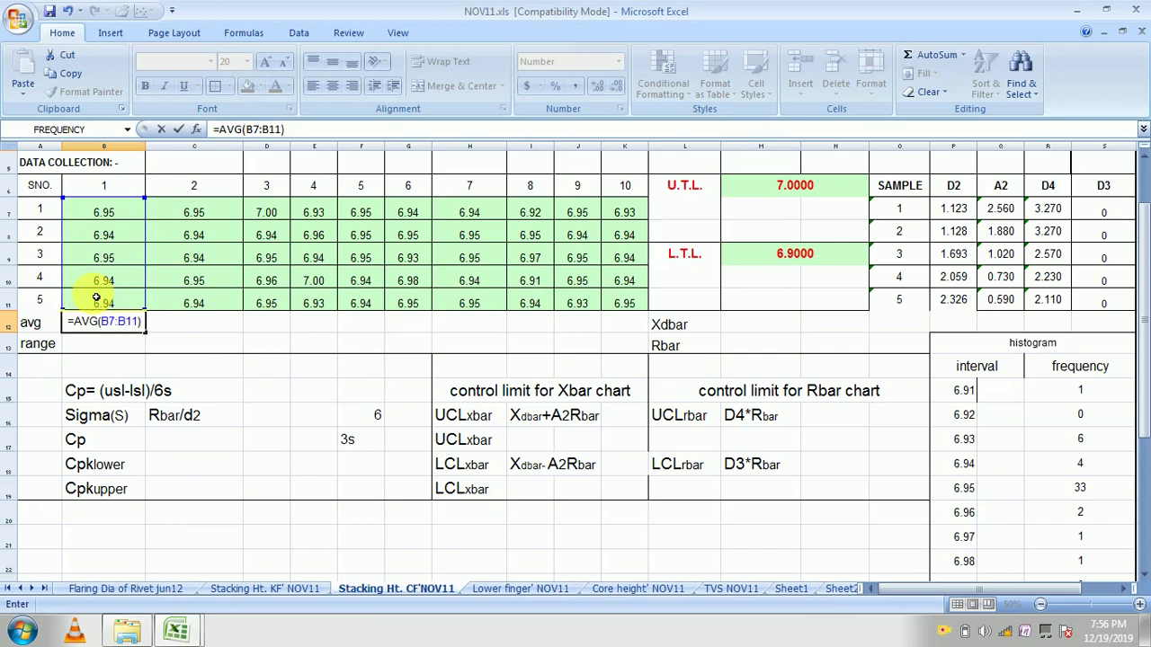
{"action": "key", "text": "Return"}
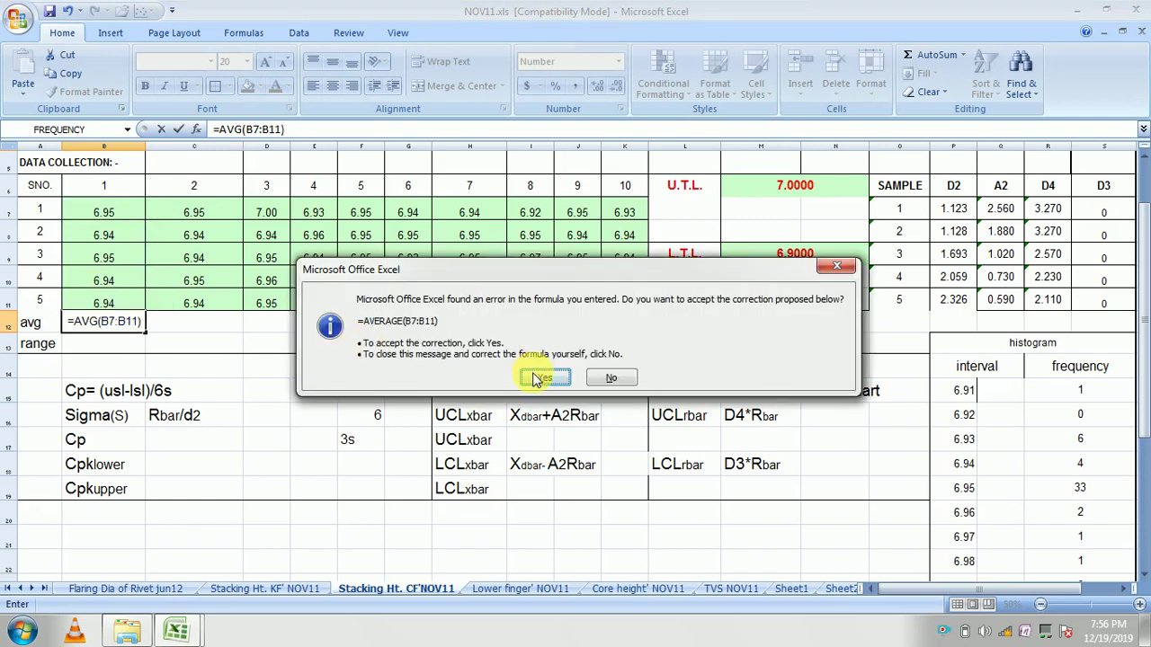
{"action": "left_click", "coordinate": [537, 380]}
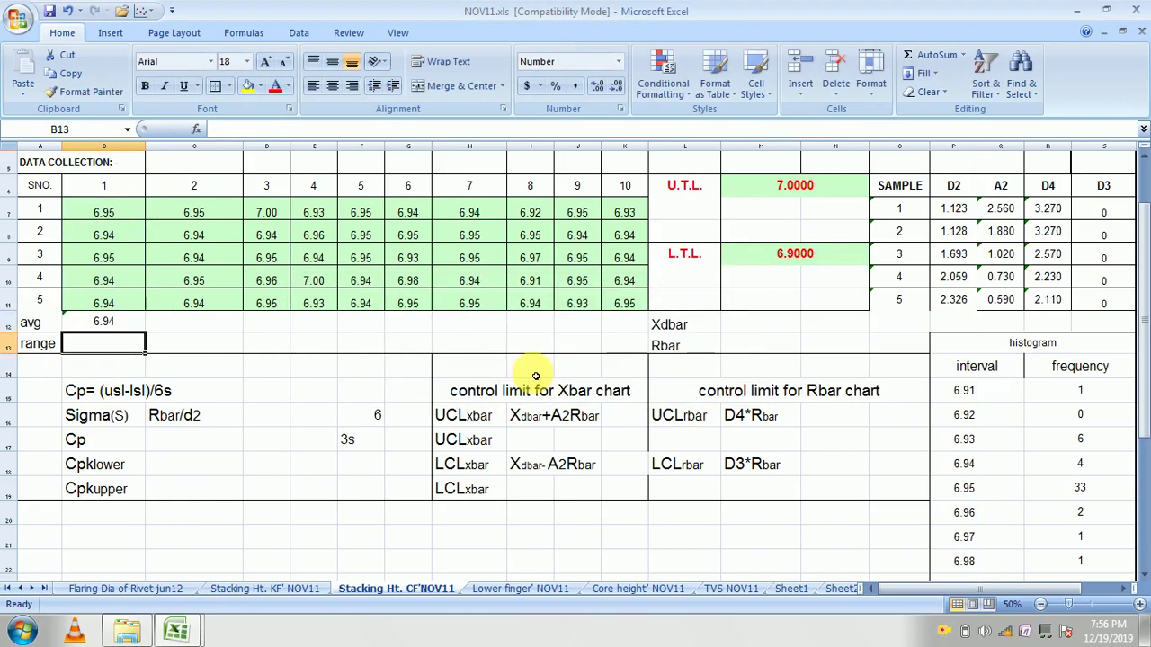
Step: Fill the B12 average formula across to K12 for samples 1 to 10
{"action": "left_click", "coordinate": [115, 322]}
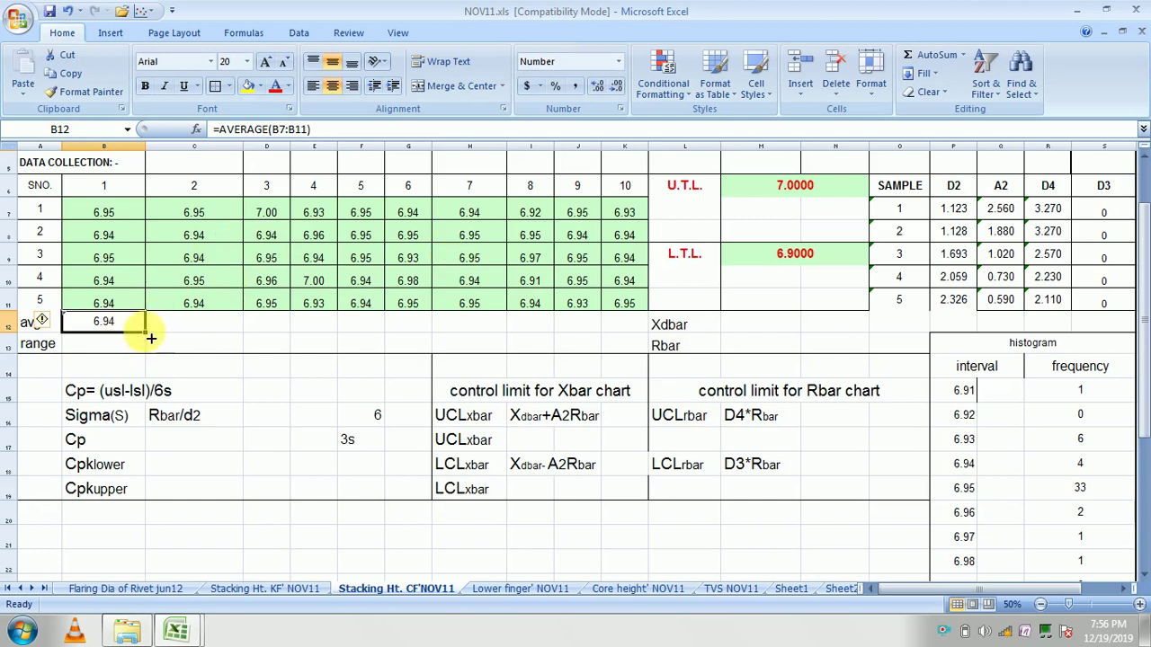
{"action": "left_click_drag", "start_coordinate": [152, 338], "coordinate": [643, 322]}
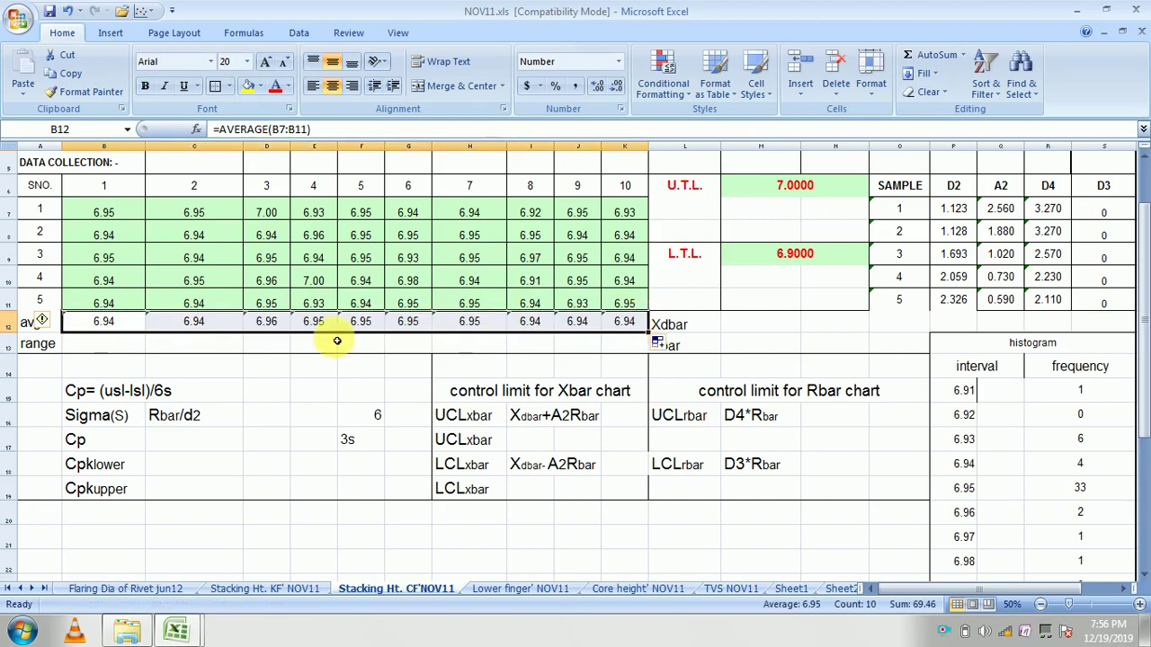
{"action": "left_click", "coordinate": [92, 348]}
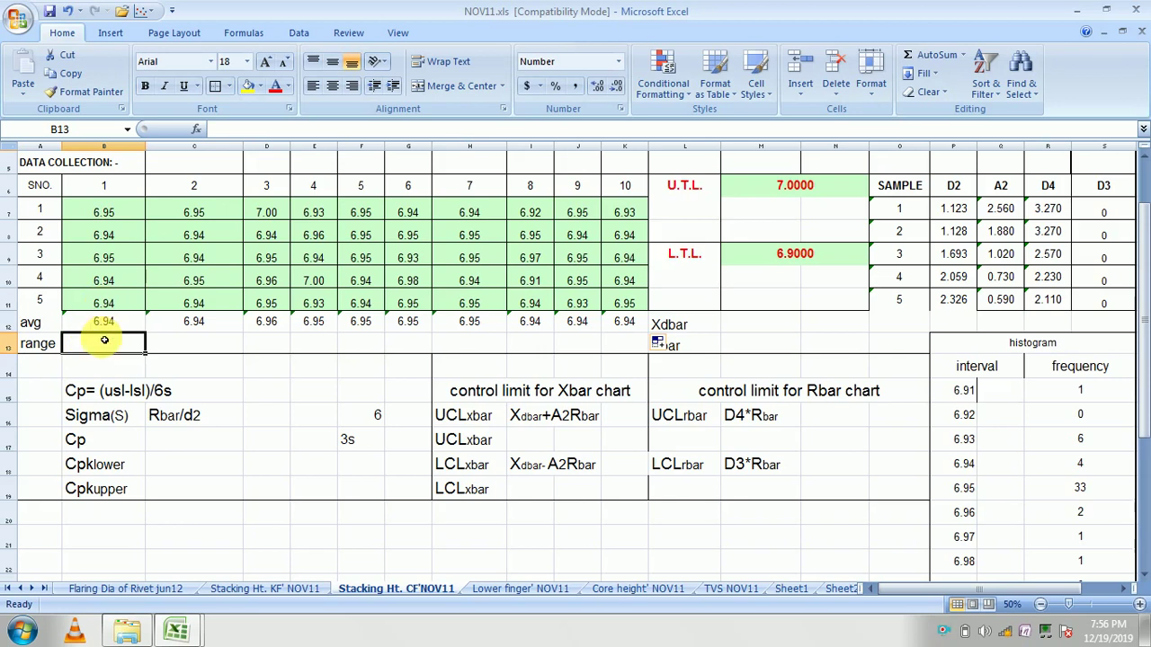
Step: Enter =MAX(B9:B13)-MIN(B7:B11) in B13, then dismiss the circular reference warning and Help
{"action": "type", "text": "="}
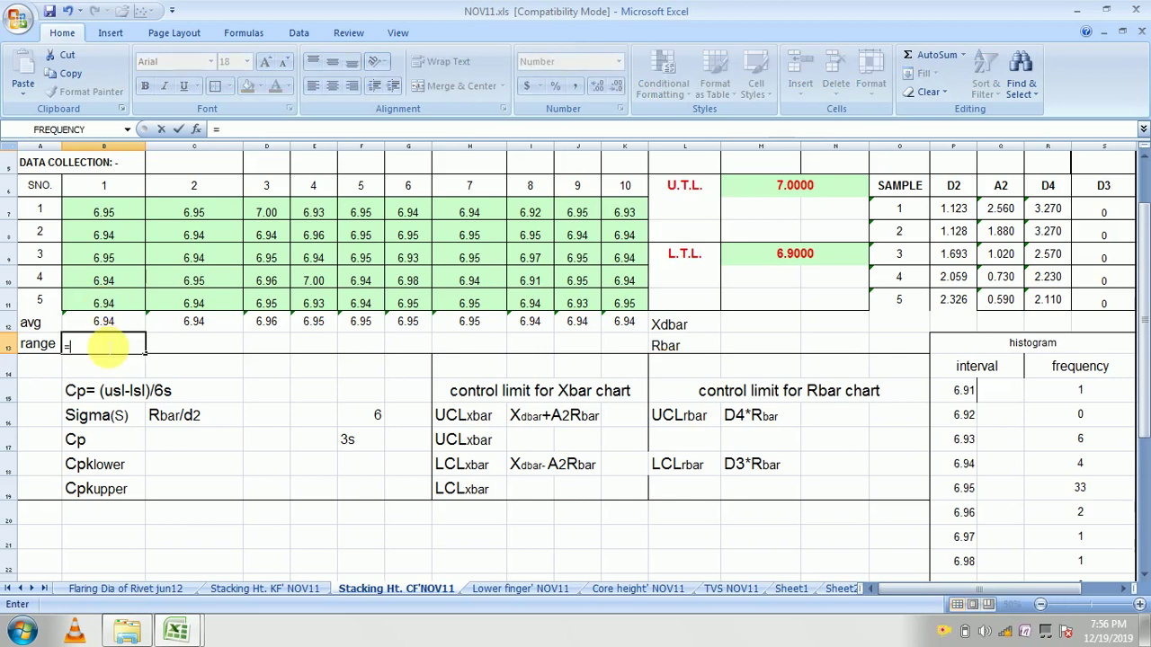
{"action": "type", "text": "MA"}
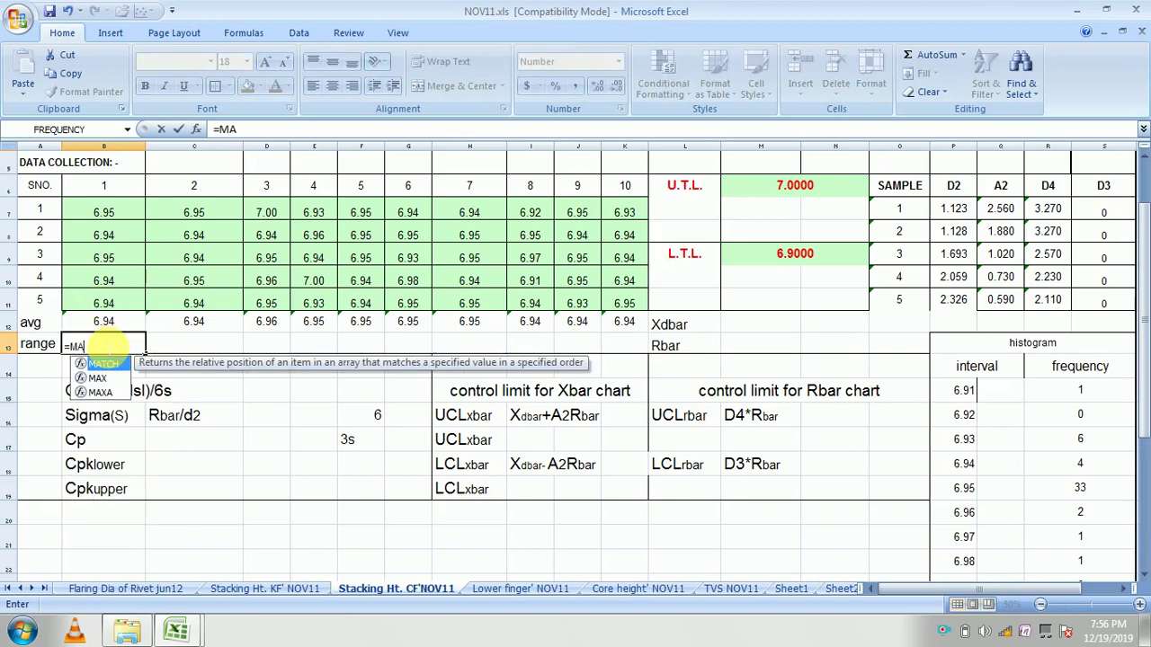
{"action": "type", "text": "X"}
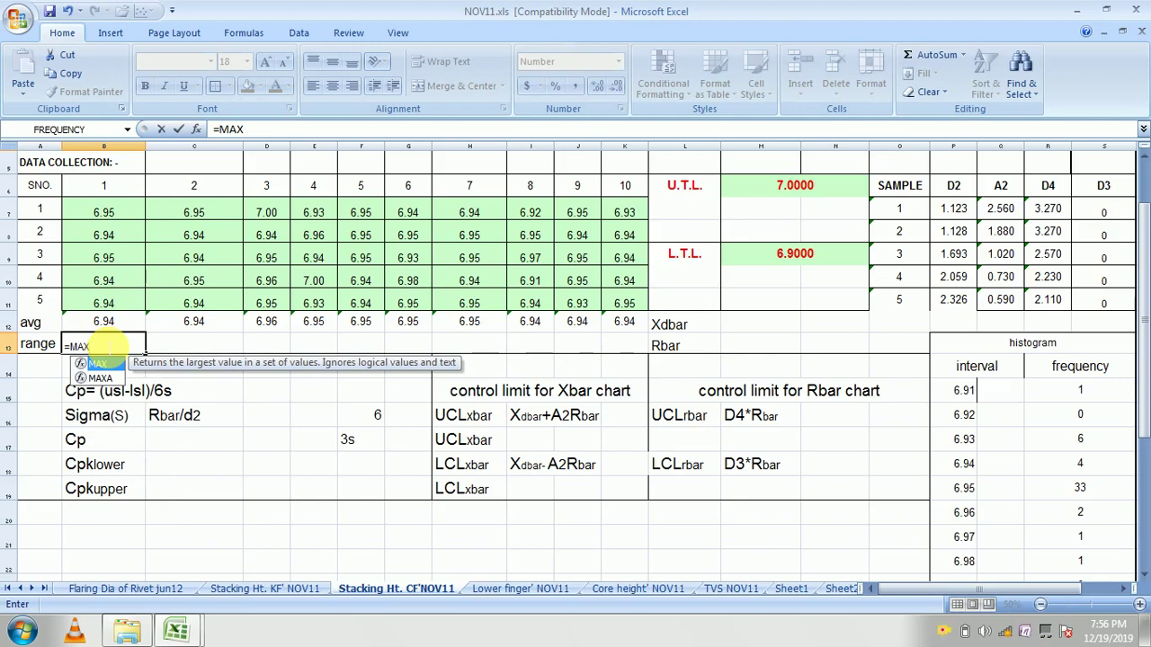
{"action": "type", "text": "("}
{"action": "left_click_drag", "start_coordinate": [101, 213], "coordinate": [116, 309]}
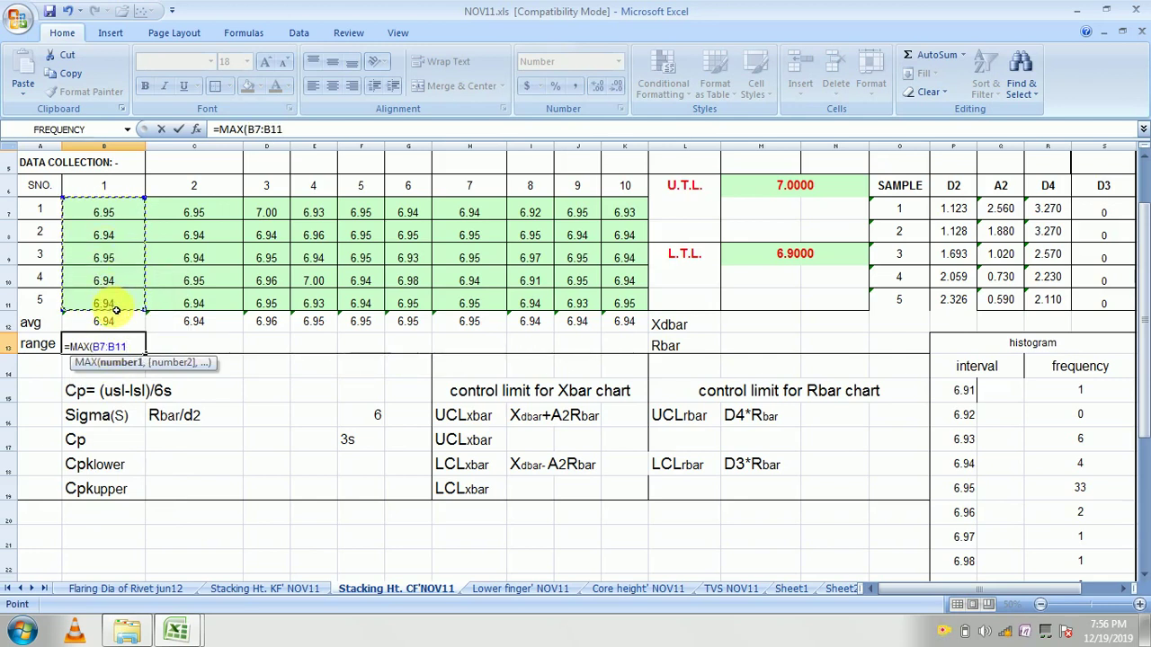
{"action": "type", "text": ")-"}
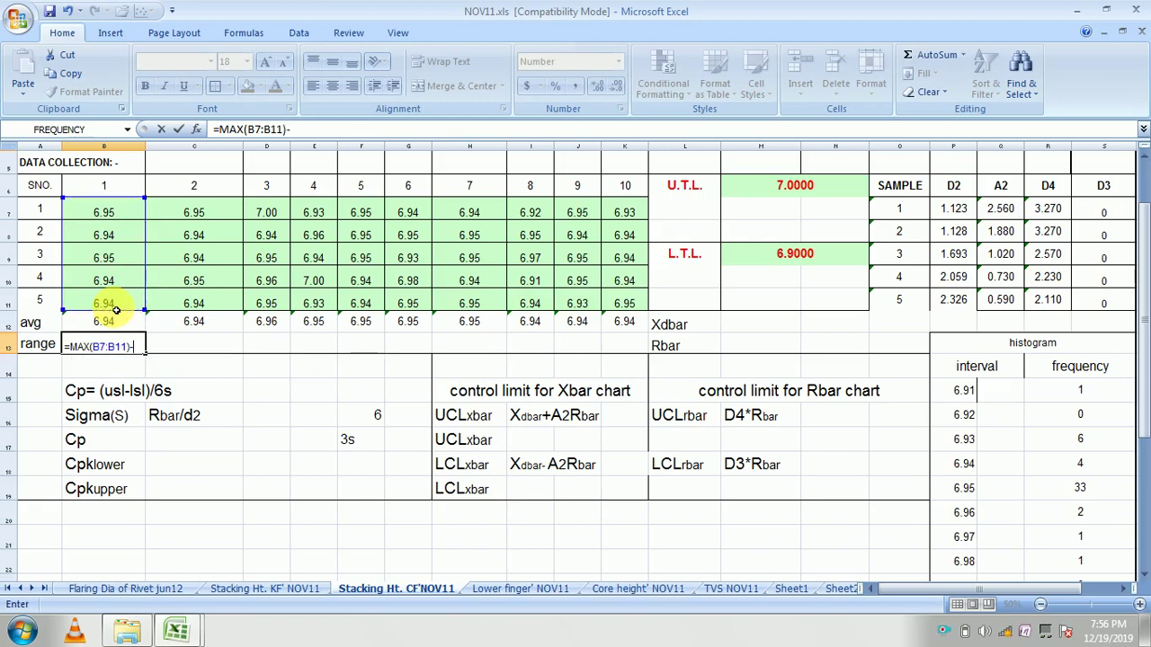
{"action": "type", "text": "MIN"}
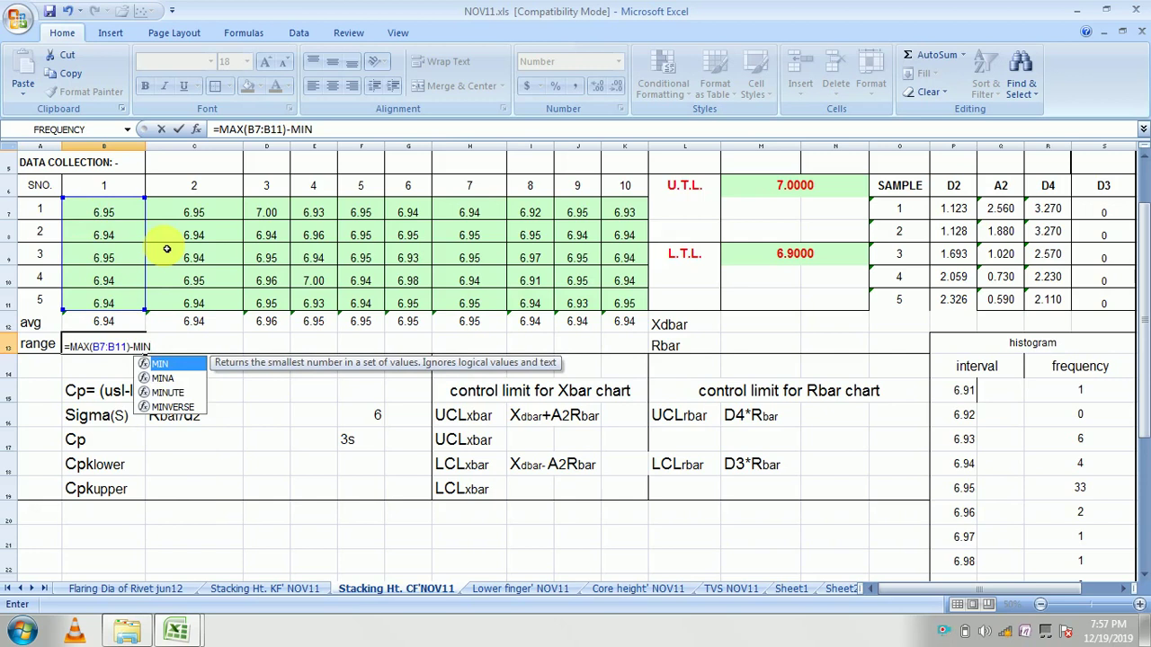
{"action": "type", "text": "("}
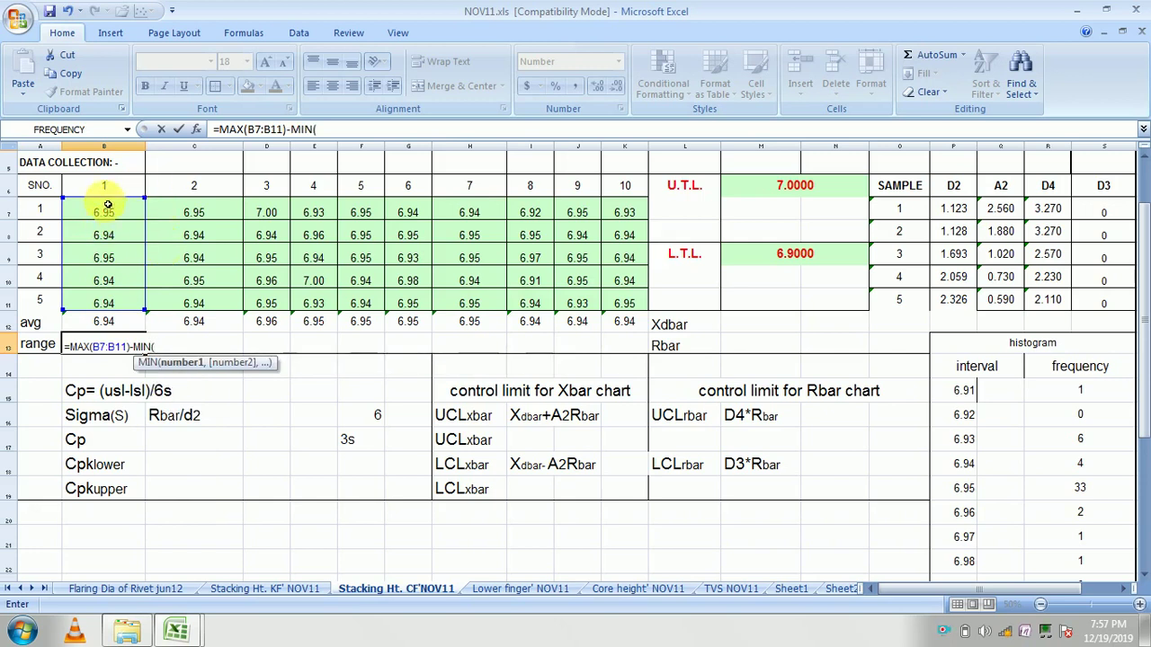
{"action": "left_click_drag", "start_coordinate": [102, 199], "coordinate": [126, 258]}
{"action": "left_click_drag", "start_coordinate": [111, 213], "coordinate": [126, 282]}
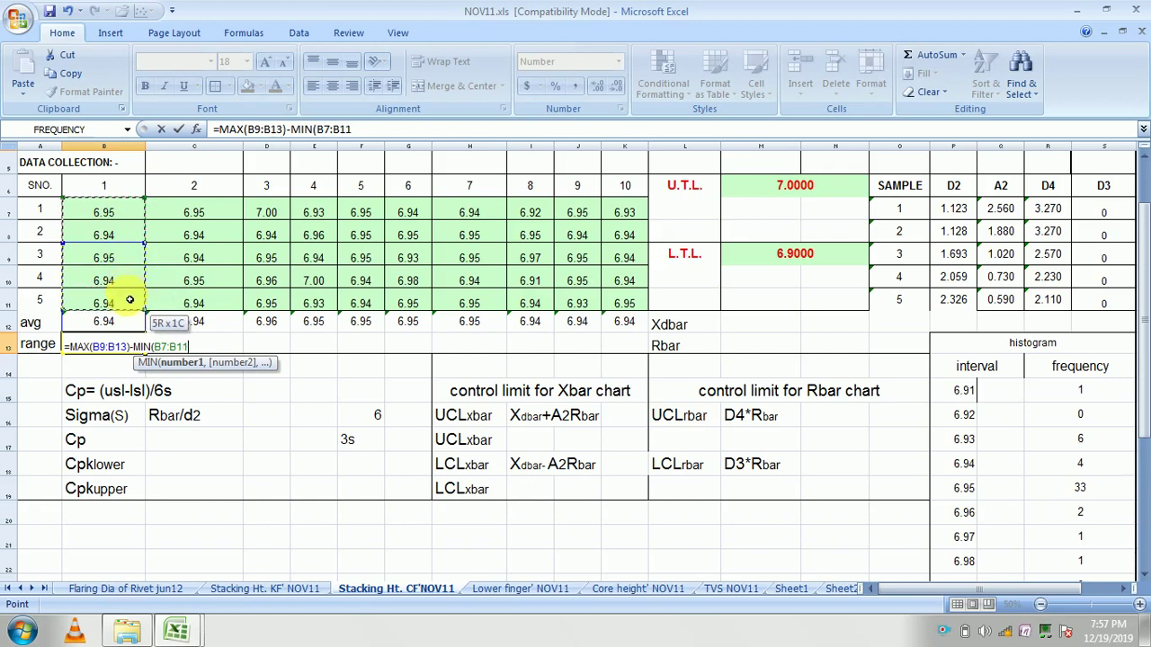
{"action": "left_click_drag", "start_coordinate": [126, 282], "coordinate": [127, 303]}
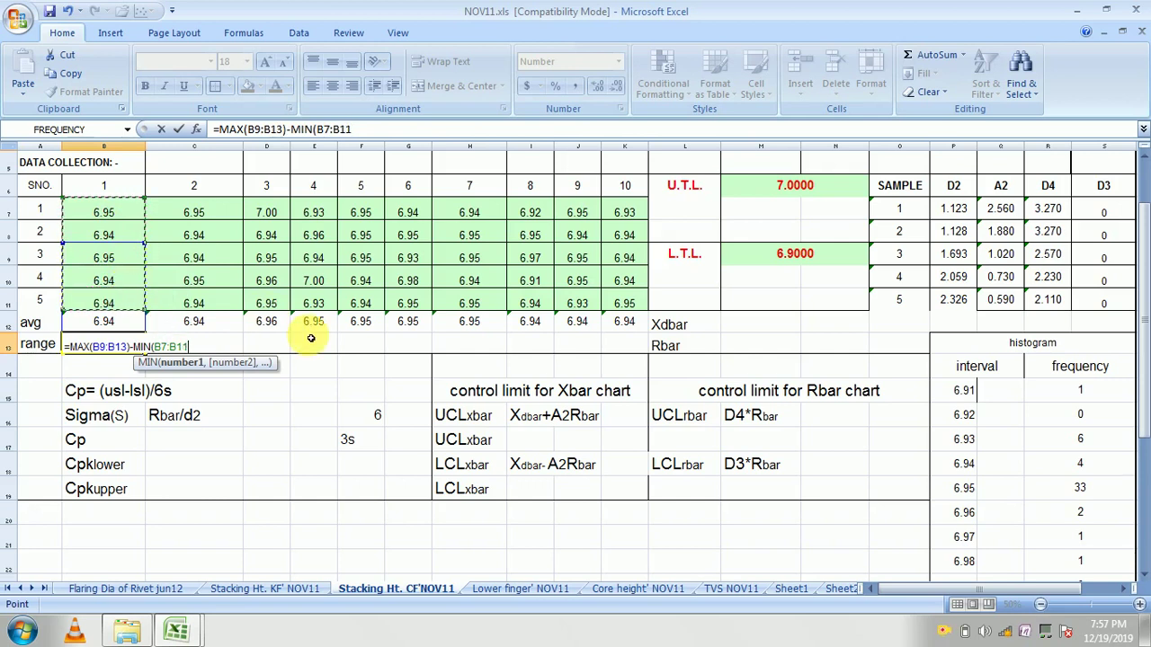
{"action": "type", "text": ")"}
{"action": "key", "text": "Return"}
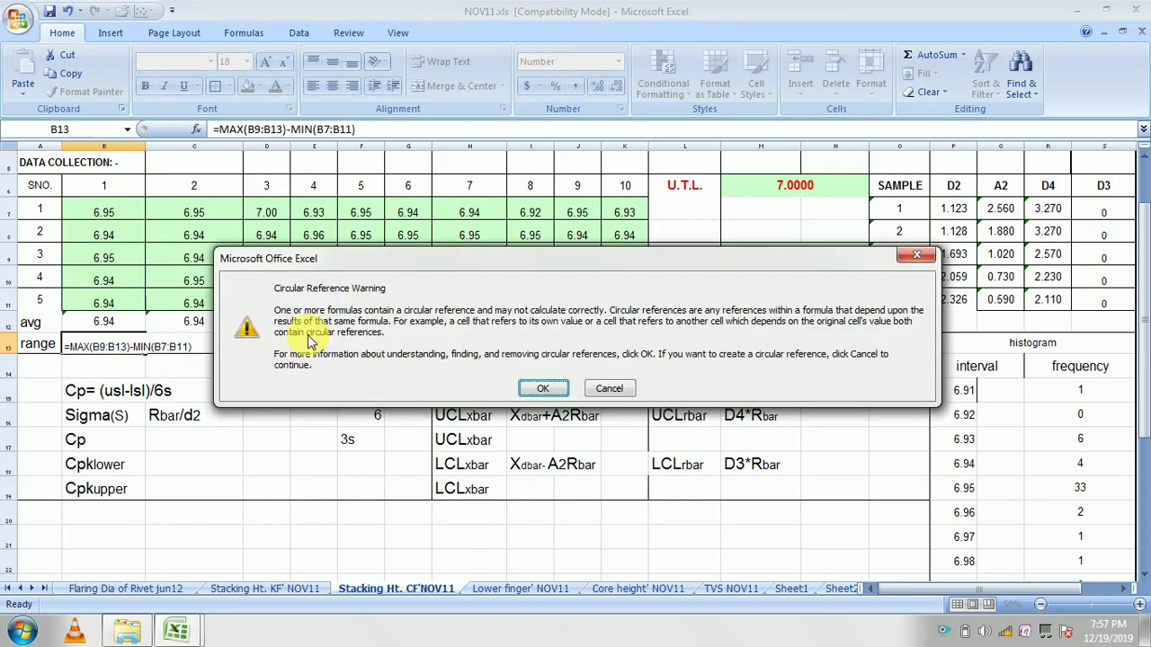
{"action": "left_click", "coordinate": [555, 390]}
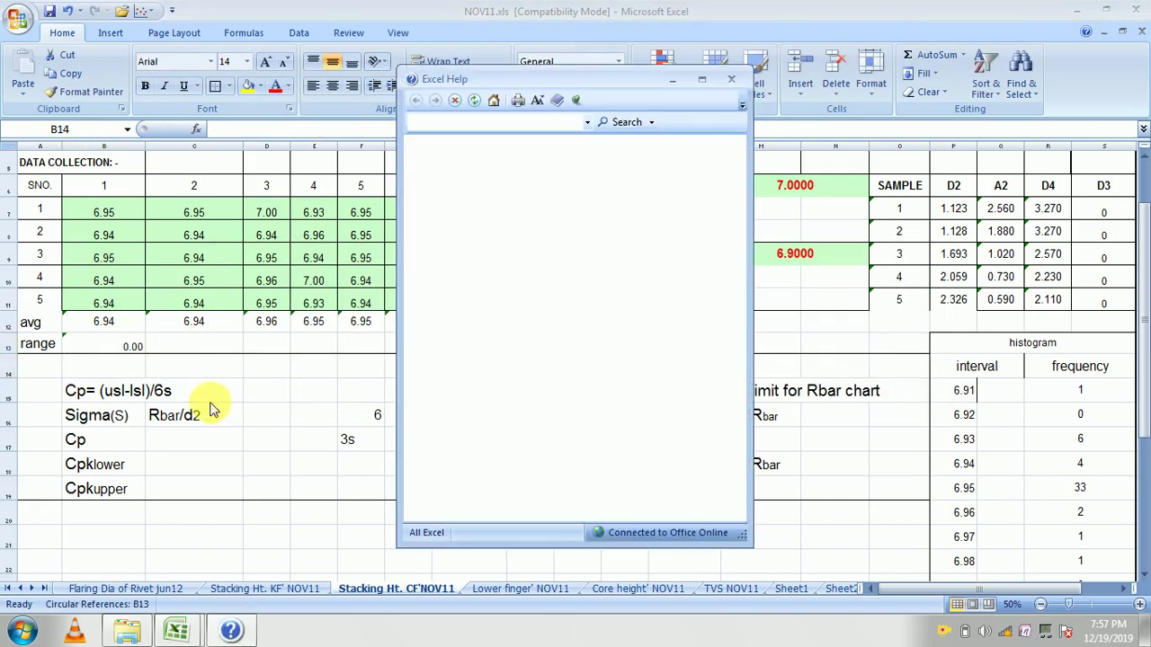
{"action": "left_click", "coordinate": [731, 79]}
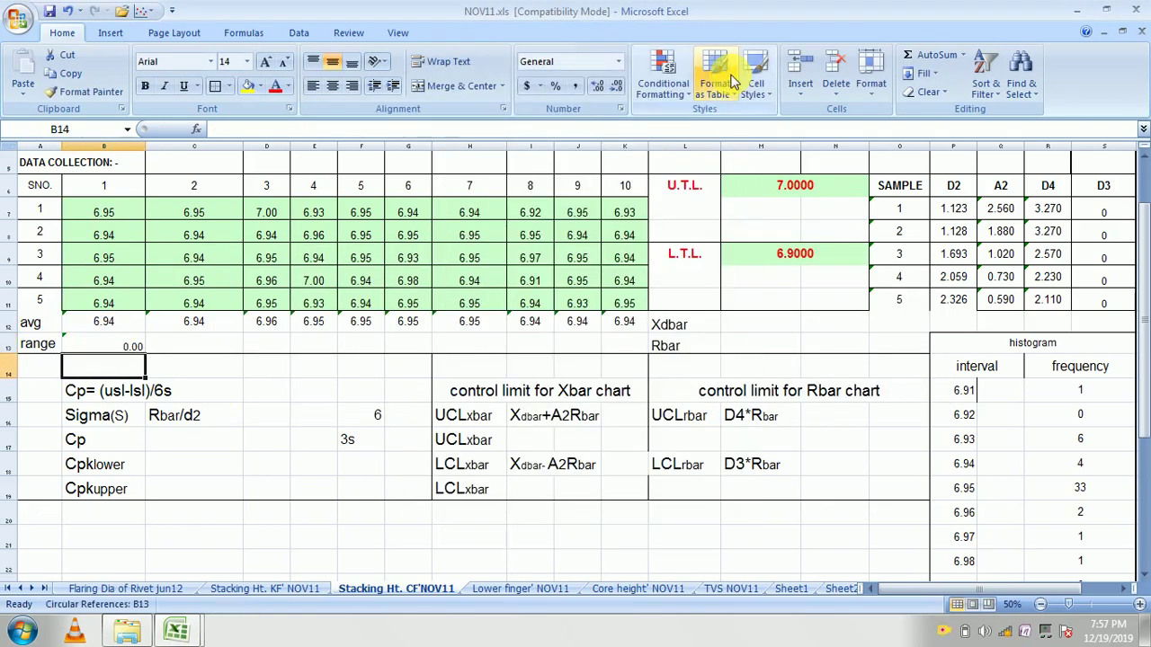
{"action": "left_click", "coordinate": [122, 349]}
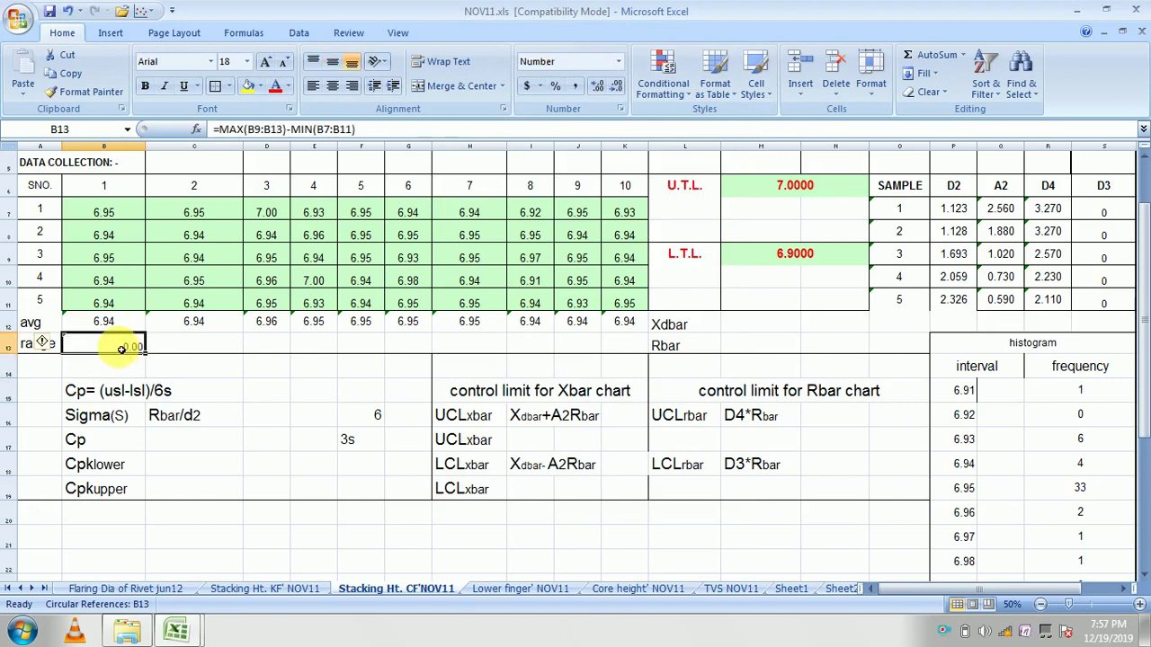
Step: Correct B13 to =MAX(B7:B11)-MIN(B7:B11) and fill it across to K13
{"action": "double_click", "coordinate": [121, 349]}
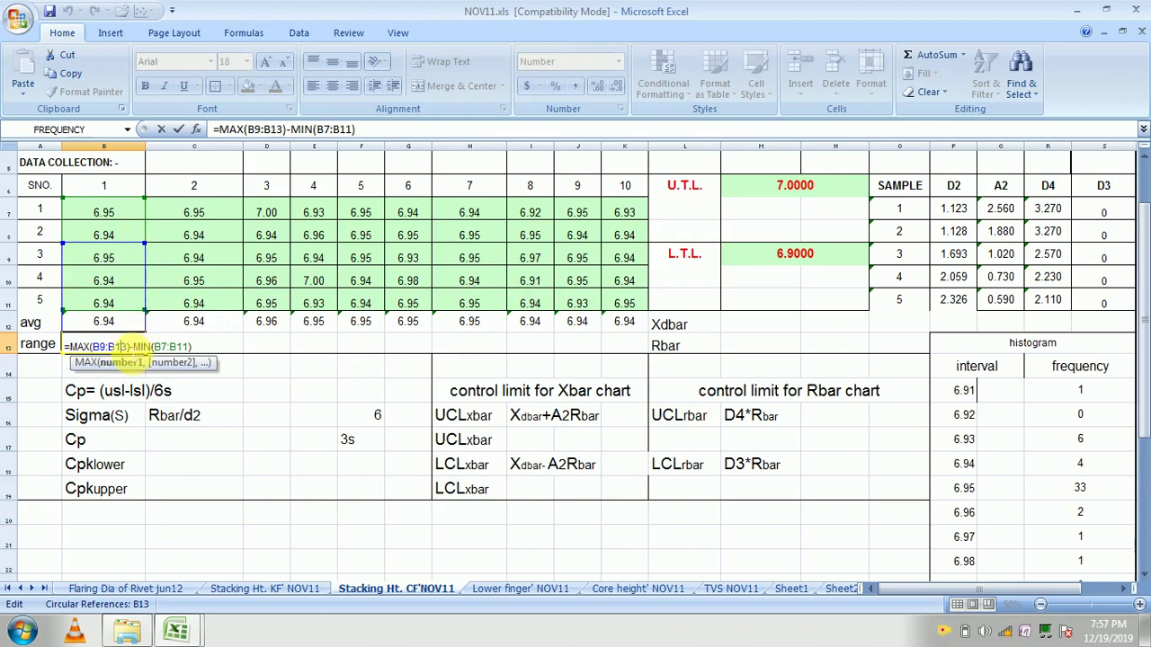
{"action": "key", "text": "BackSpace"}
{"action": "key", "text": "BackSpace"}
{"action": "key", "text": "BackSpace"}
{"action": "key", "text": "BackSpace"}
{"action": "key", "text": "BackSpace"}
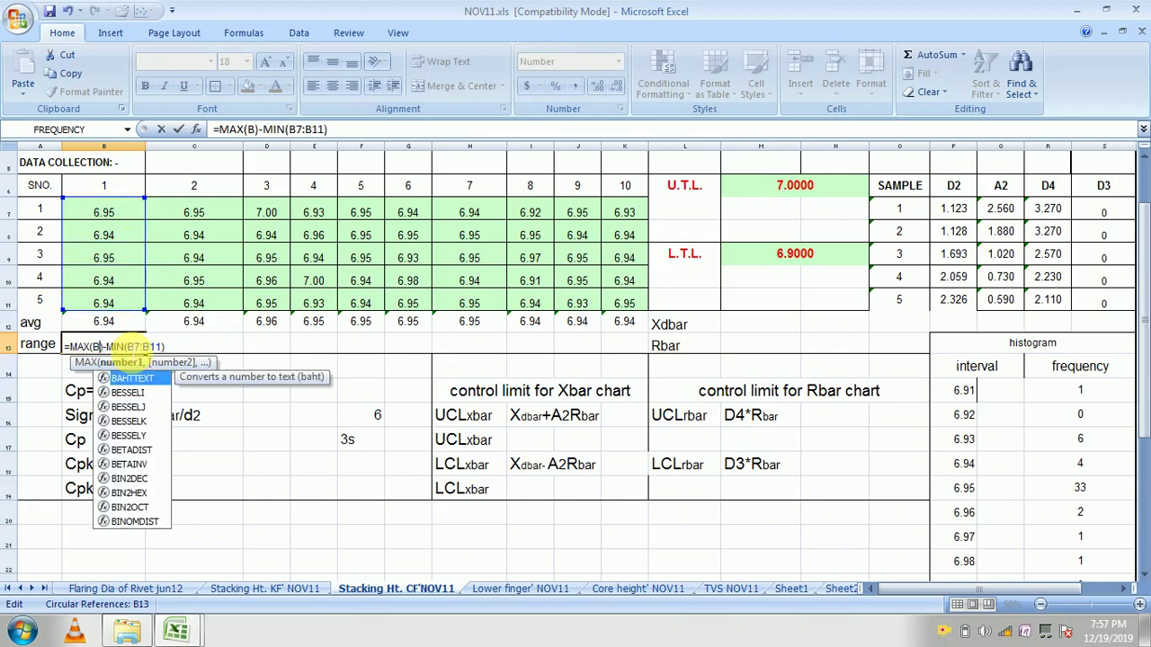
{"action": "key", "text": "BackSpace"}
{"action": "left_click_drag", "start_coordinate": [97, 213], "coordinate": [106, 304]}
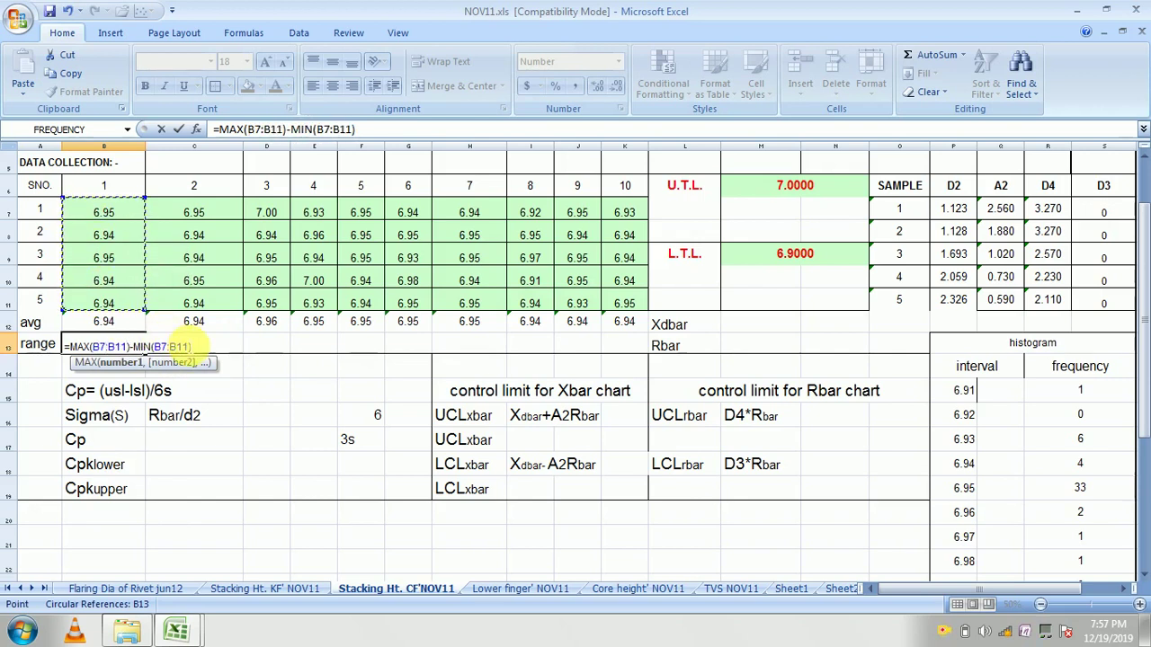
{"action": "key", "text": "Return"}
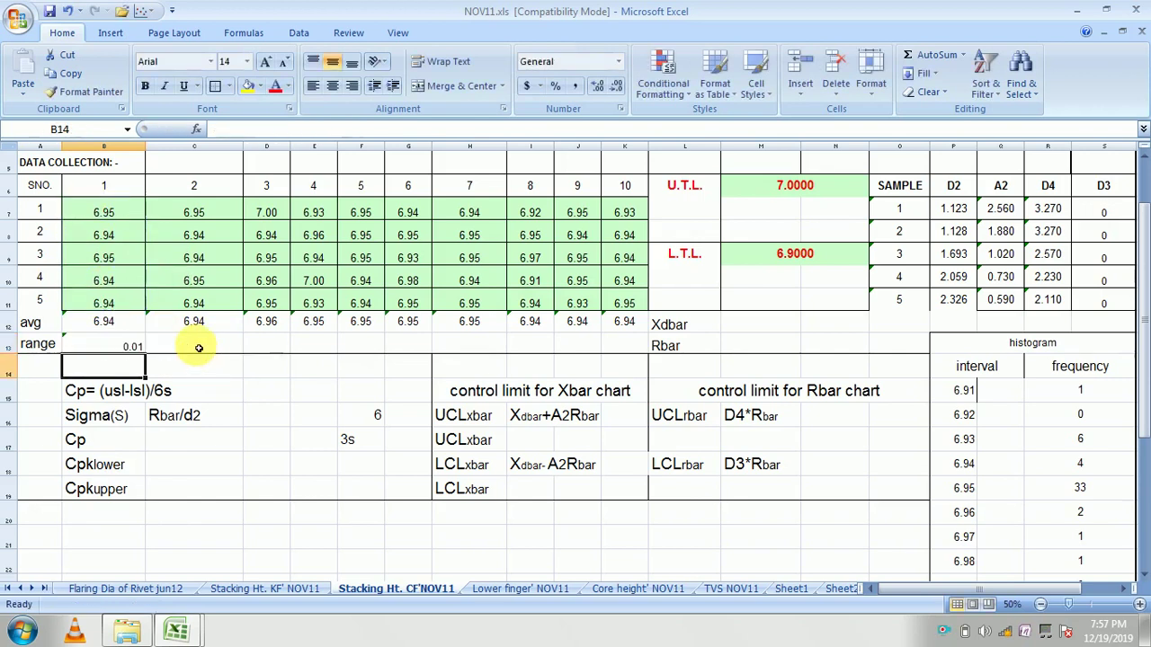
{"action": "left_click", "coordinate": [126, 346]}
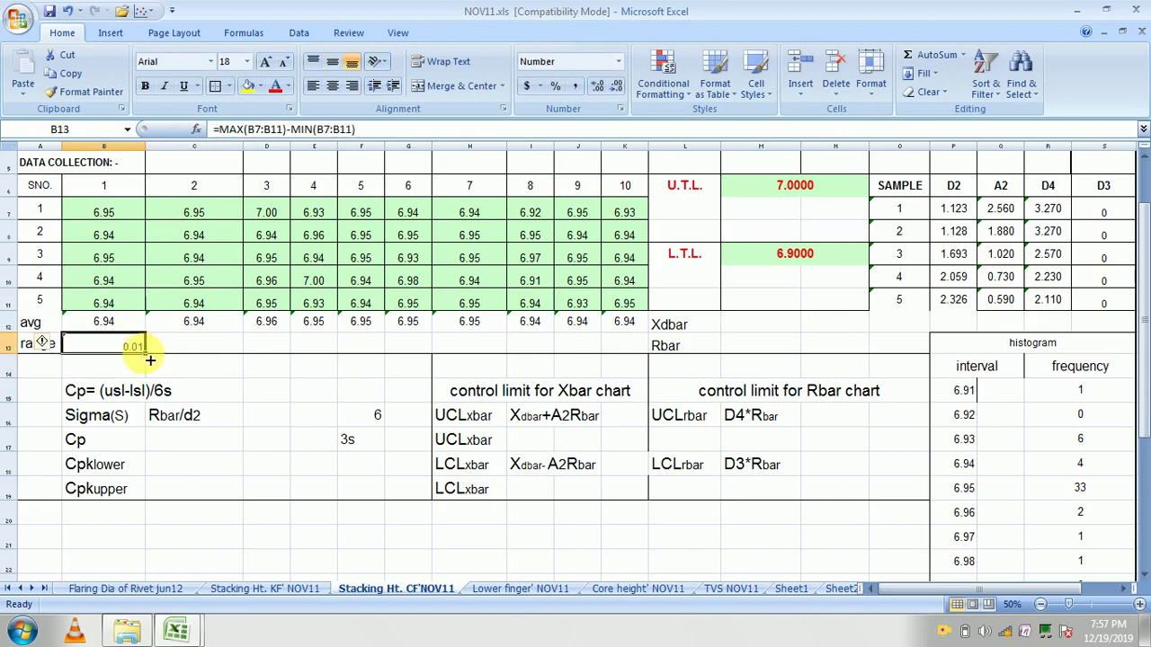
{"action": "left_click_drag", "start_coordinate": [152, 360], "coordinate": [638, 346]}
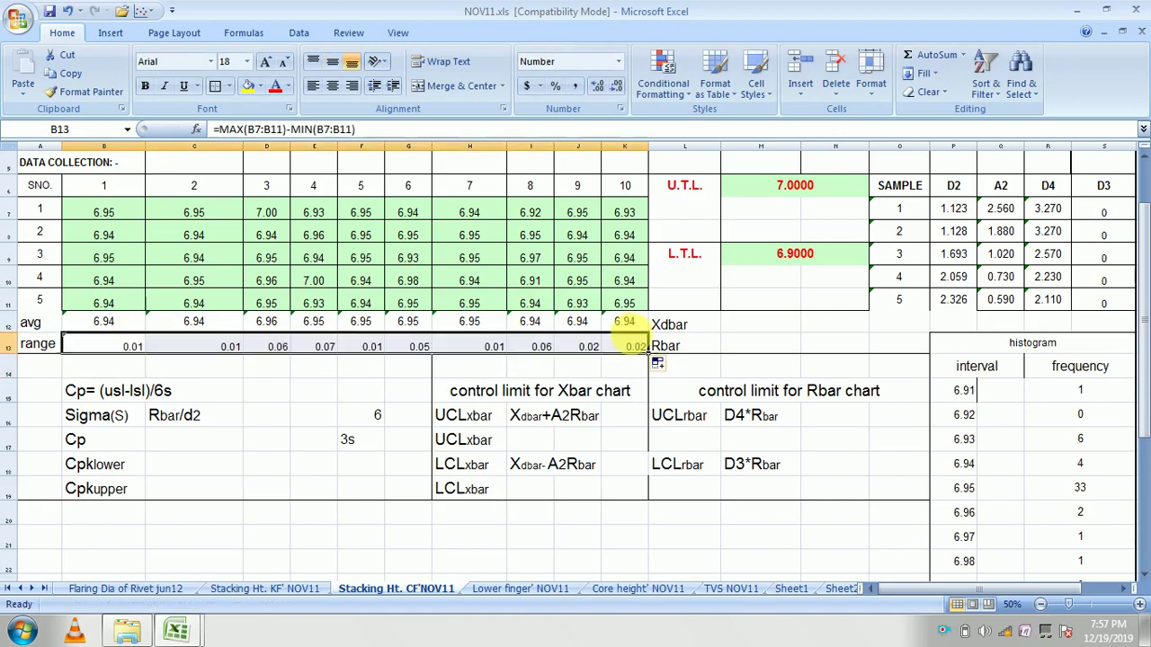
Step: Middle-align the range values in B13:K13, then deselect the row
{"action": "left_click", "coordinate": [332, 62]}
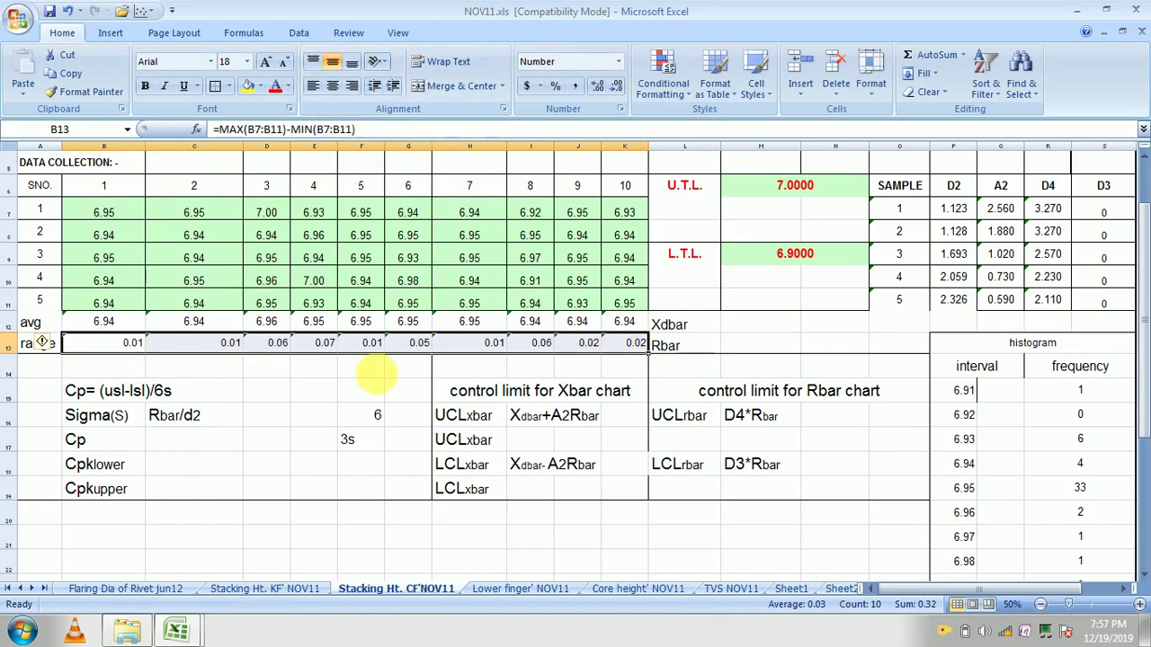
{"action": "left_click", "coordinate": [884, 329]}
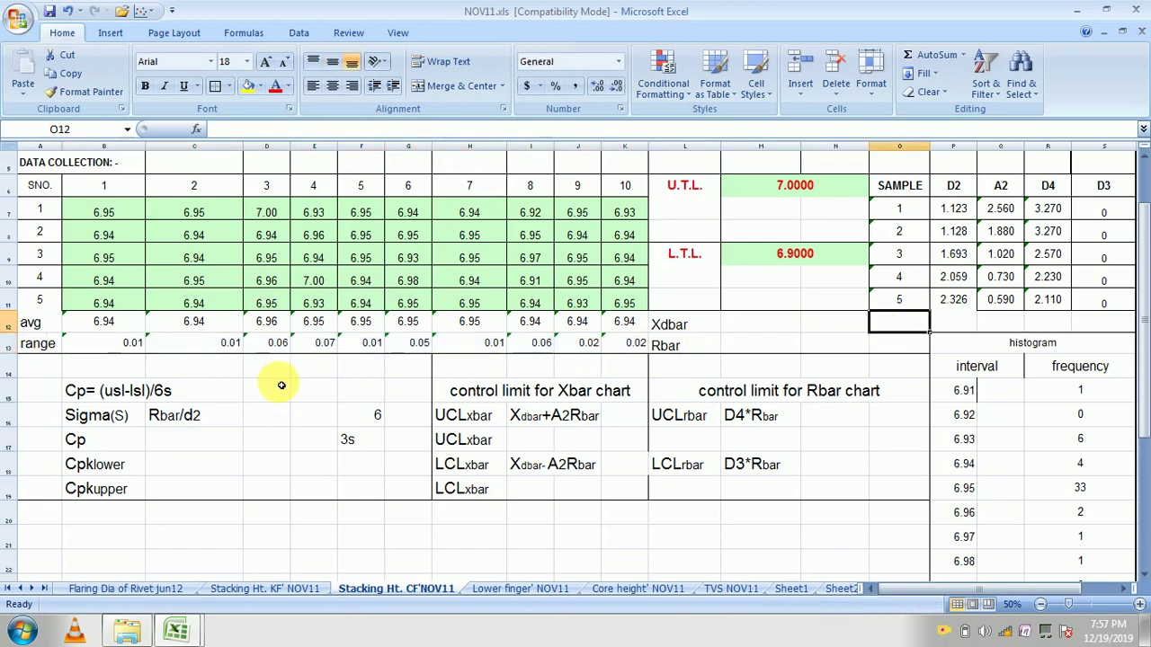
{"action": "left_click", "coordinate": [675, 325]}
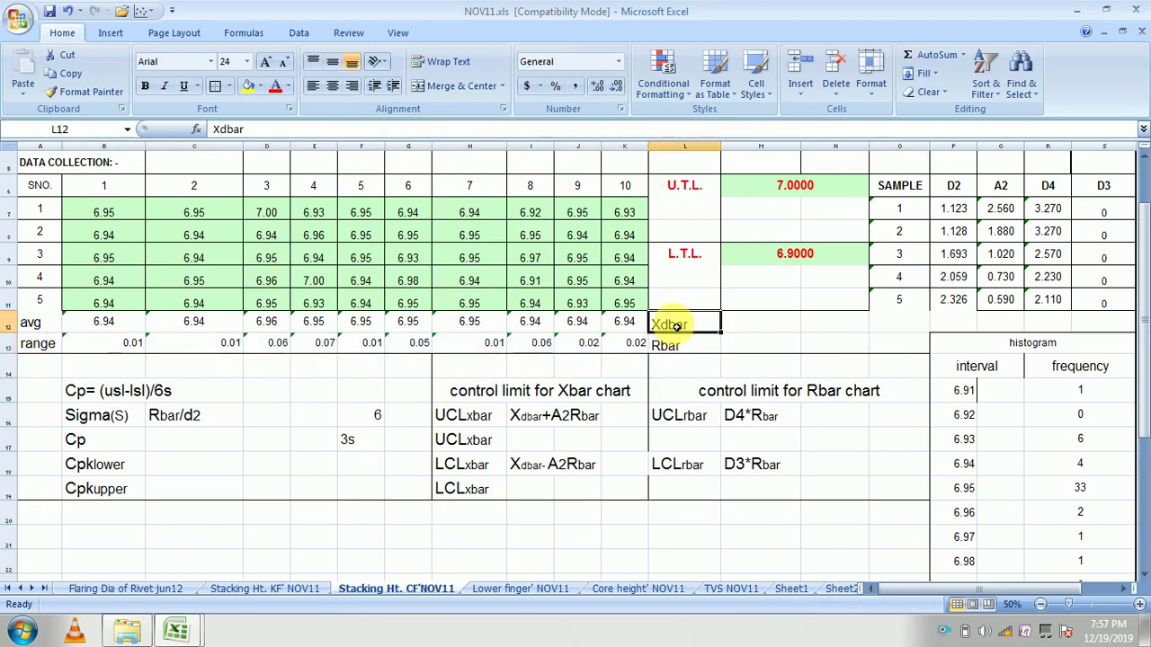
Step: Put =AVERAGE(B12:K12) in M12 as Xdbar, giving 6.95
{"action": "left_click", "coordinate": [767, 324]}
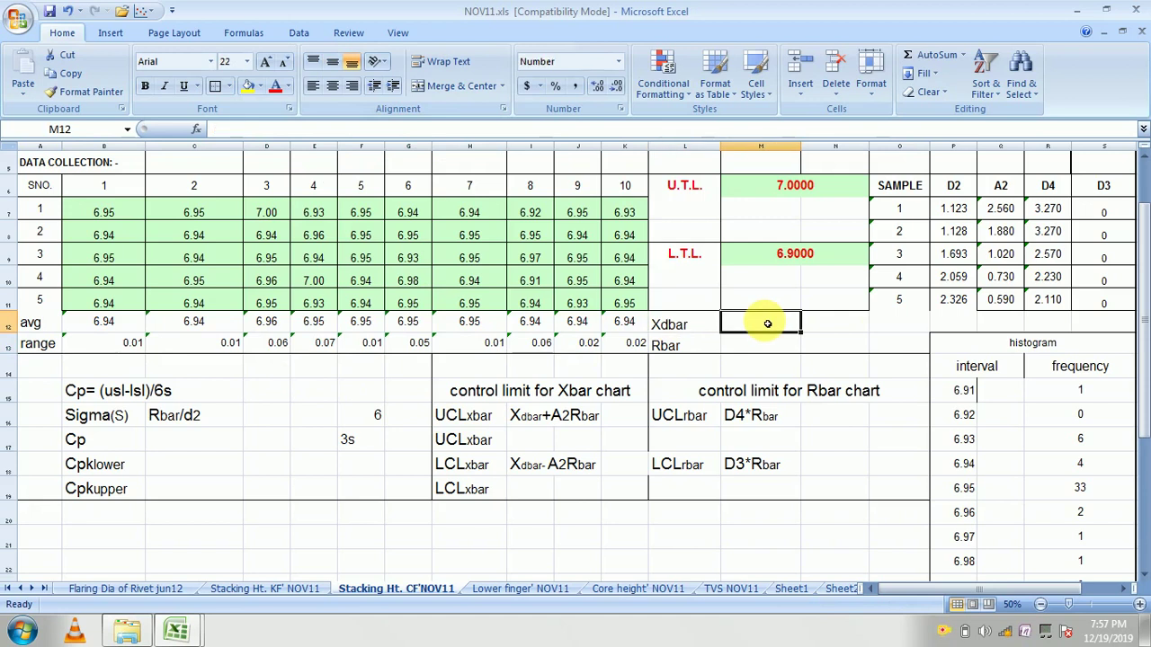
{"action": "type", "text": "=AVG("}
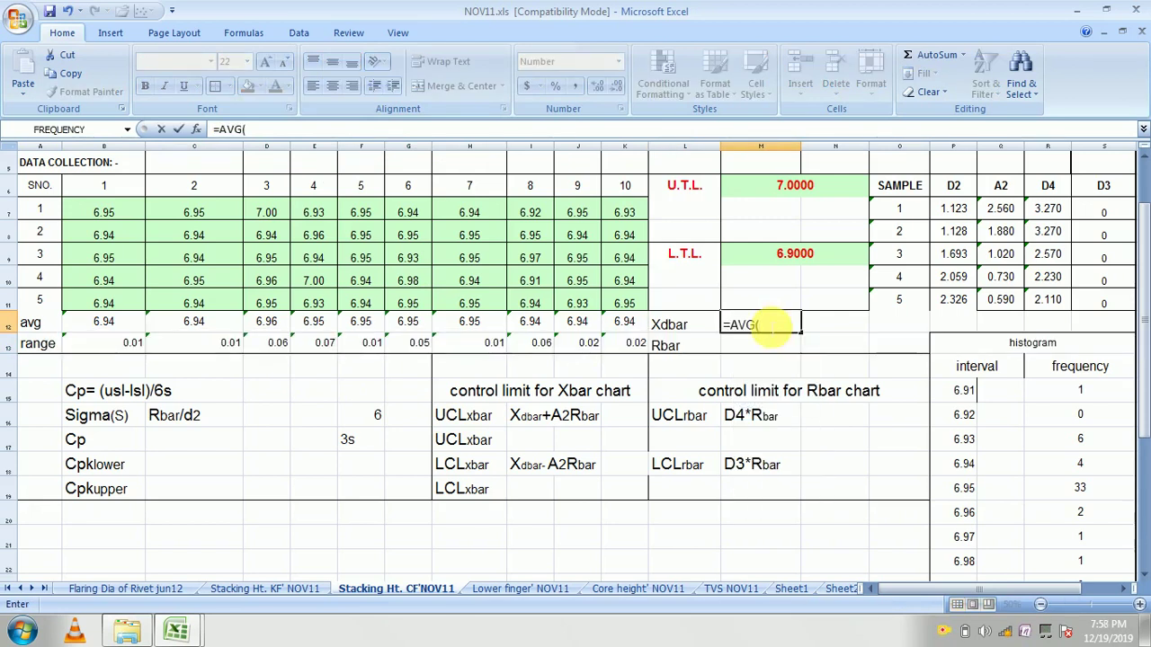
{"action": "mouse_move", "coordinate": [121, 324]}
{"action": "left_mouse_down"}
{"action": "mouse_move", "coordinate": [392, 342]}
{"action": "mouse_move", "coordinate": [641, 325]}
{"action": "left_mouse_up"}
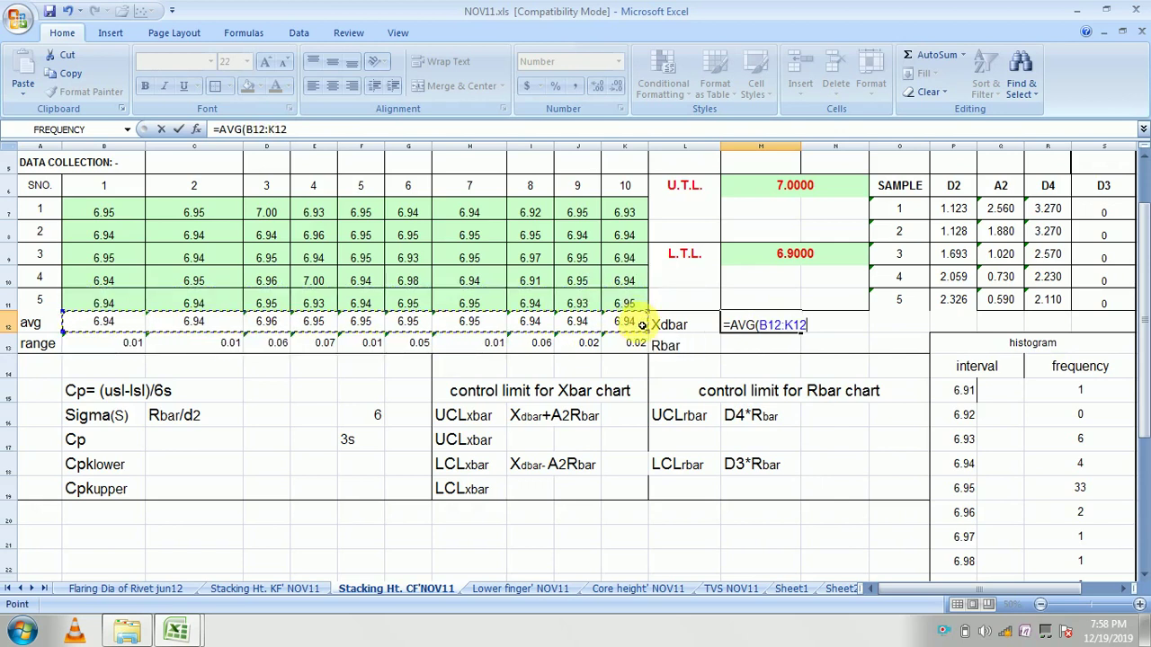
{"action": "type", "text": ")"}
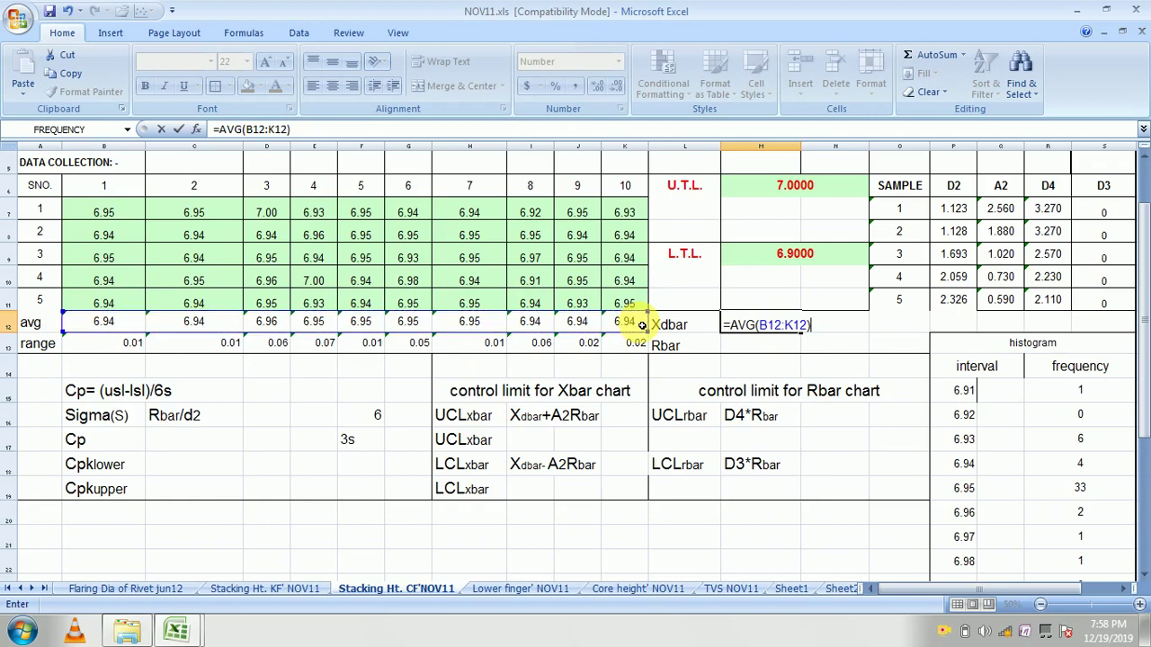
{"action": "key", "text": "Return"}
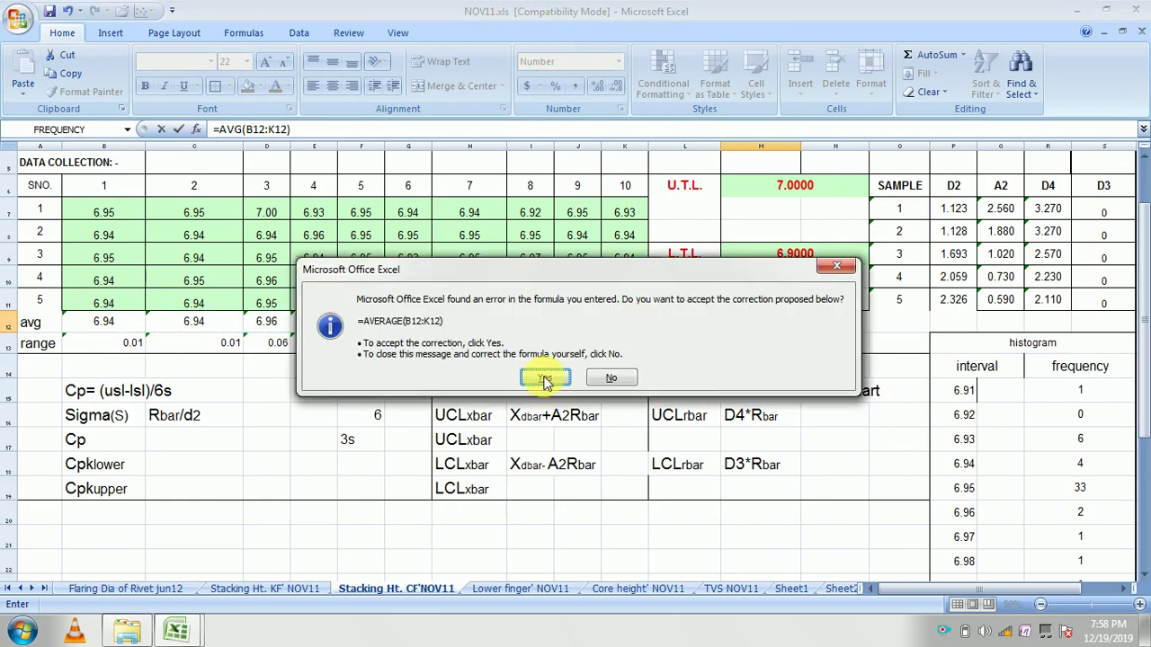
{"action": "left_click", "coordinate": [545, 377]}
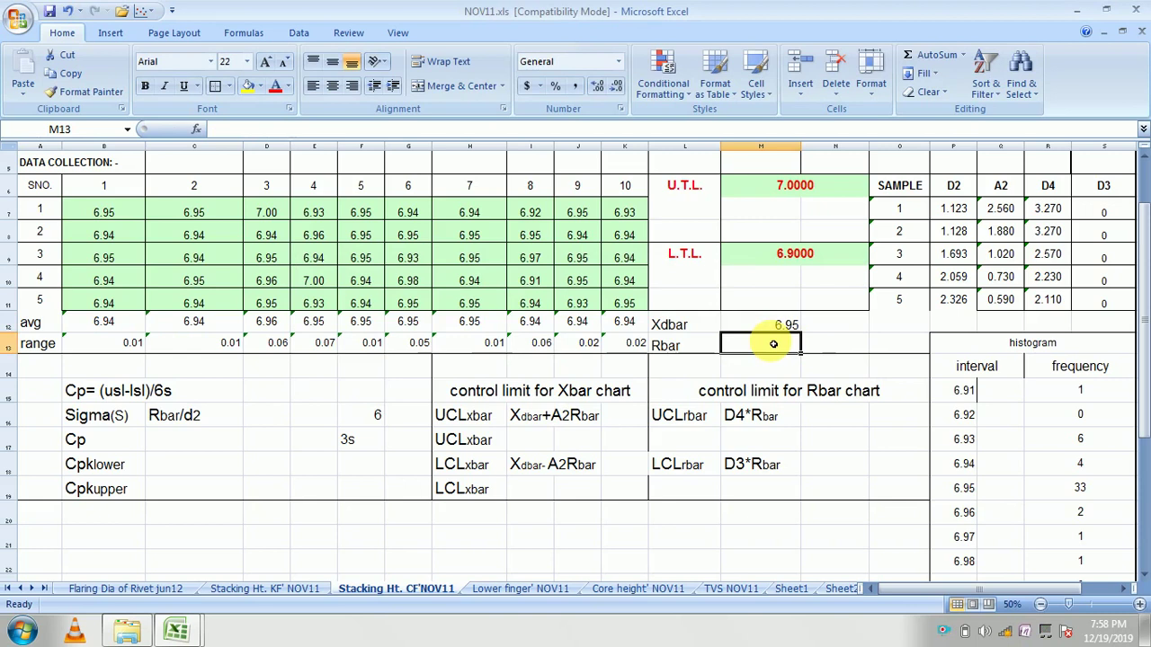
Step: Put =AVERAGE(B13:K13) in M13 as Rbar, giving 0.032
{"action": "type", "text": "="}
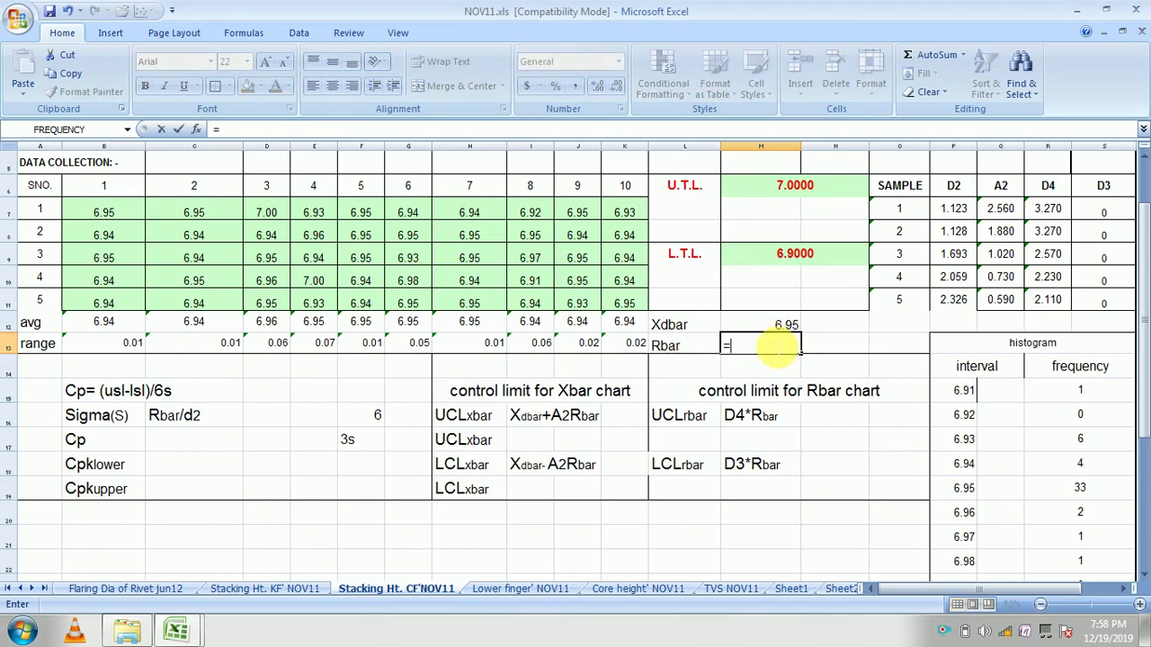
{"action": "type", "text": "AV"}
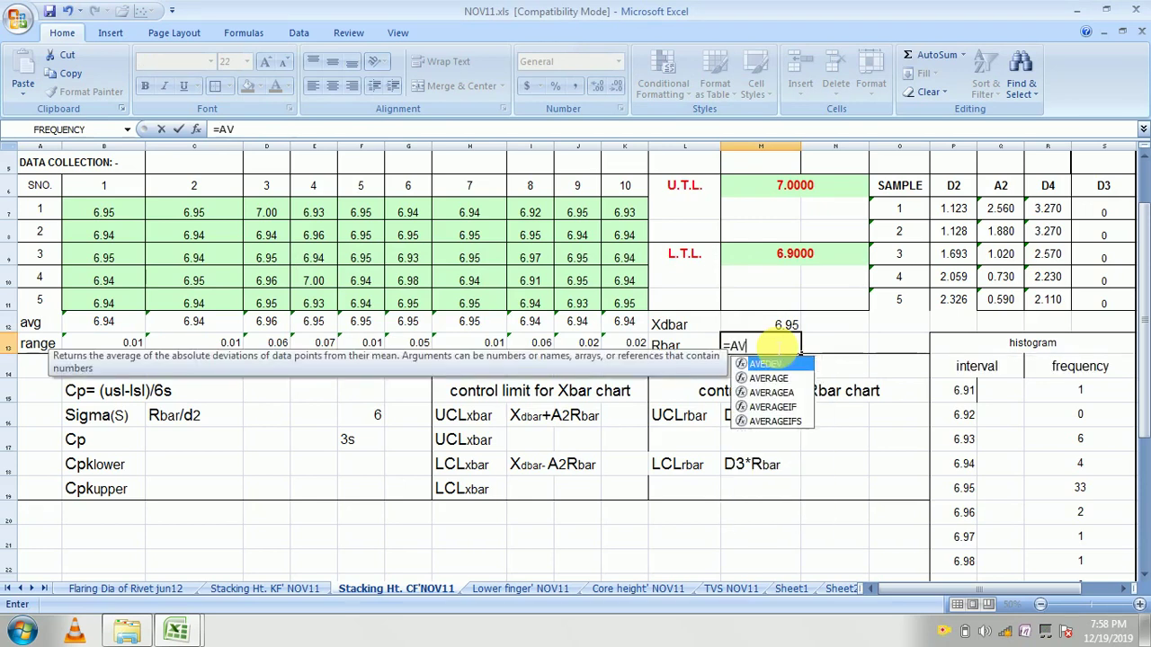
{"action": "type", "text": "G("}
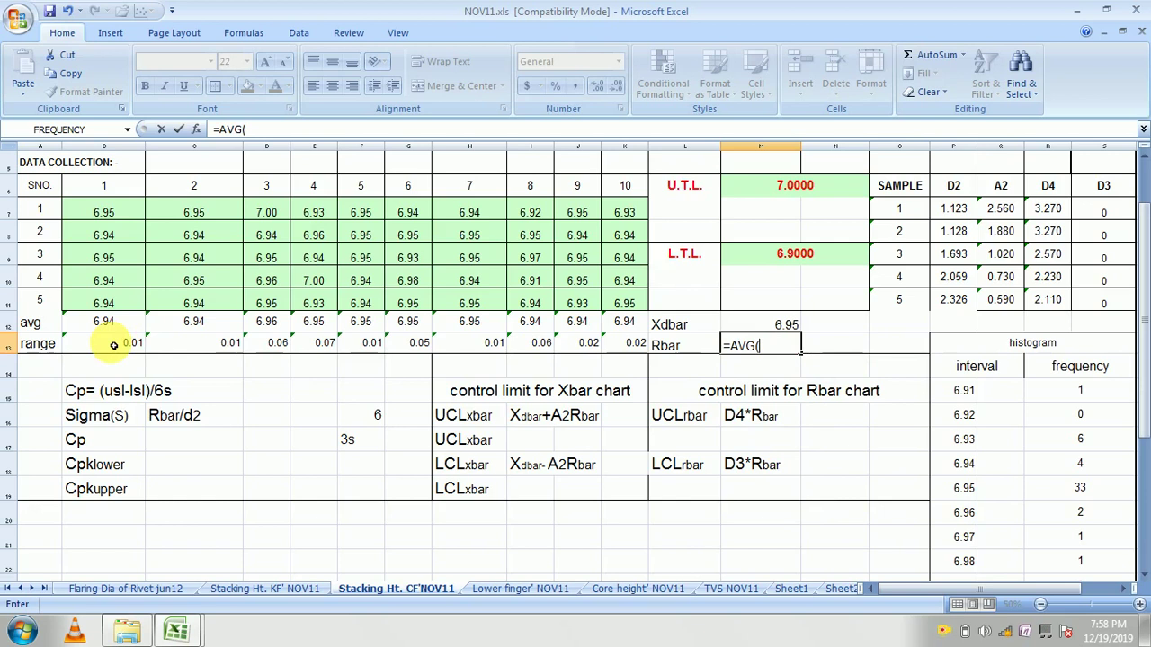
{"action": "left_click_drag", "start_coordinate": [113, 345], "coordinate": [639, 349]}
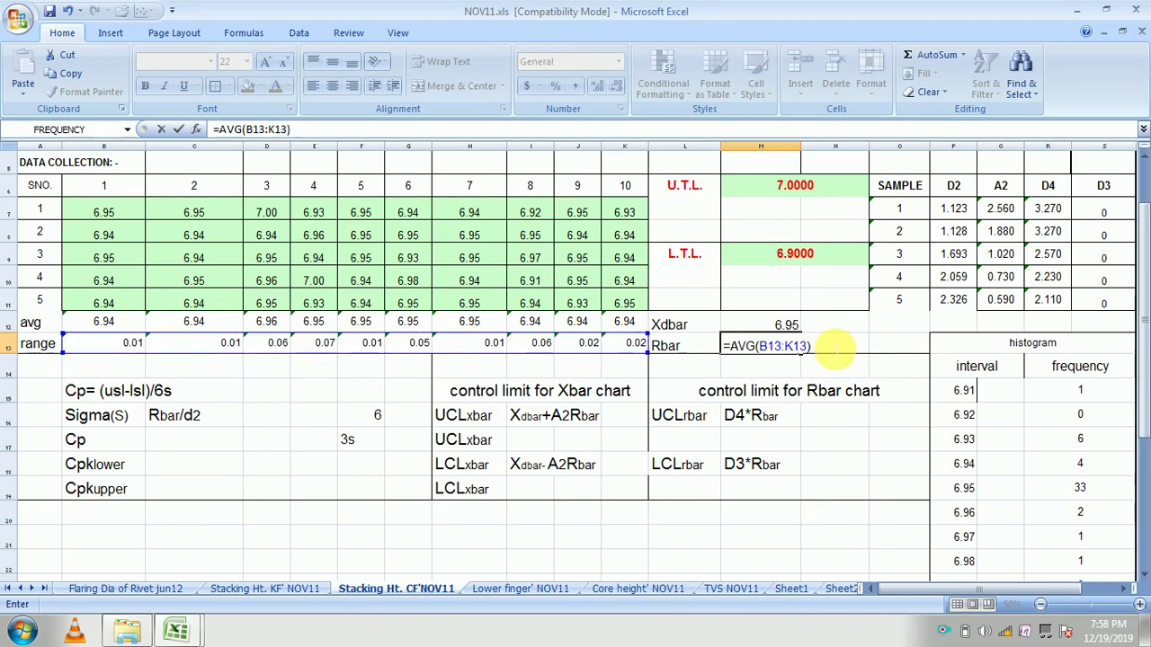
{"action": "key", "text": "Return"}
{"action": "left_click", "coordinate": [548, 379]}
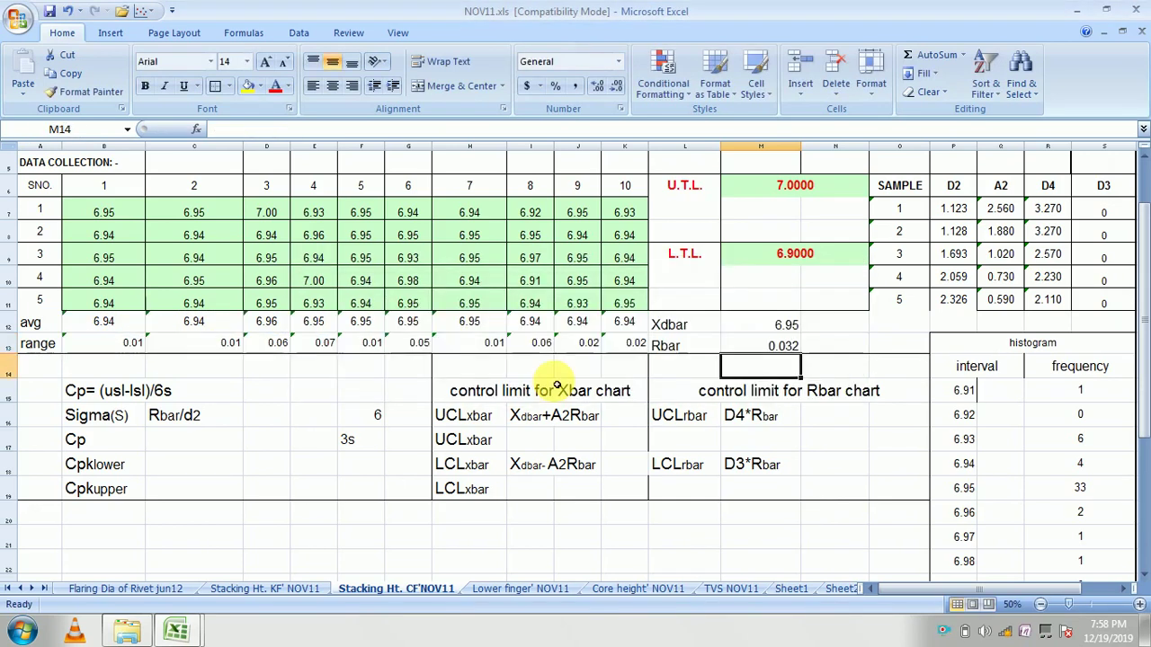
{"action": "left_click", "coordinate": [791, 349]}
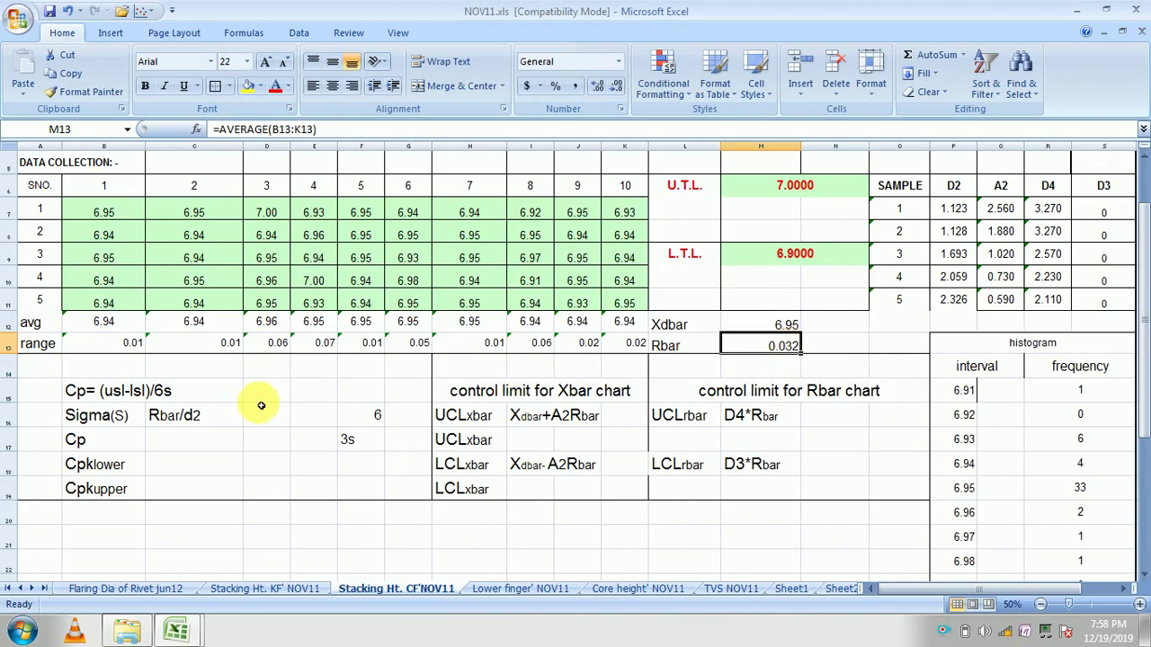
Step: Review the Cp formula note and the Sigma Rbar/d2 note in rows 15-16
{"action": "left_click", "coordinate": [89, 398]}
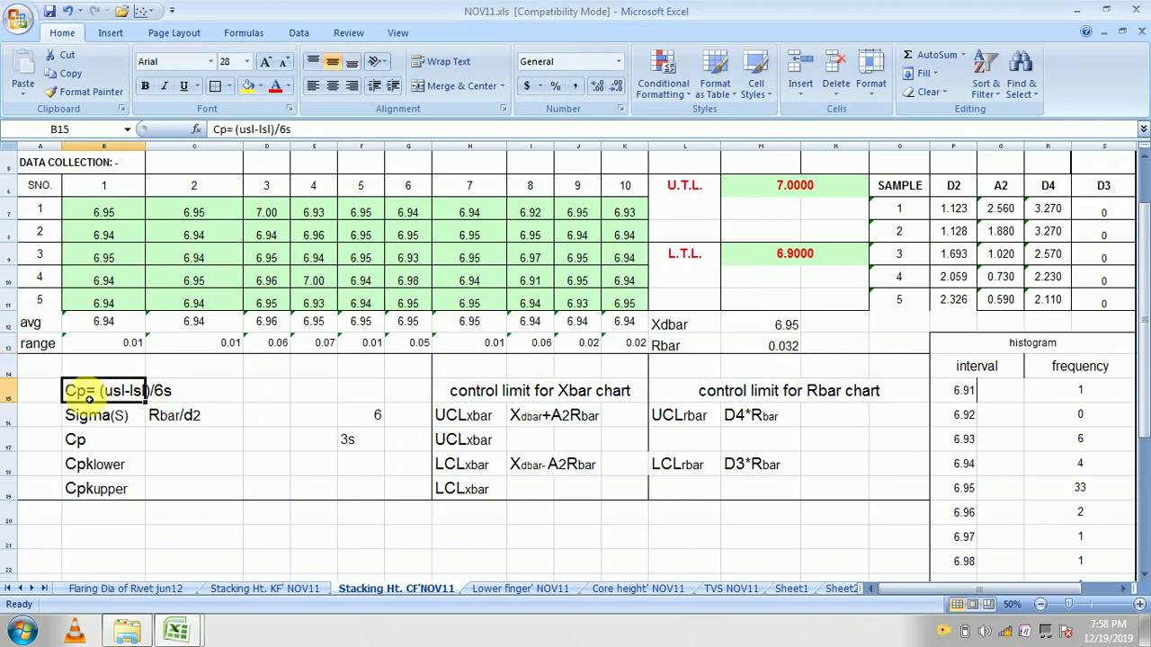
{"action": "left_click", "coordinate": [256, 398]}
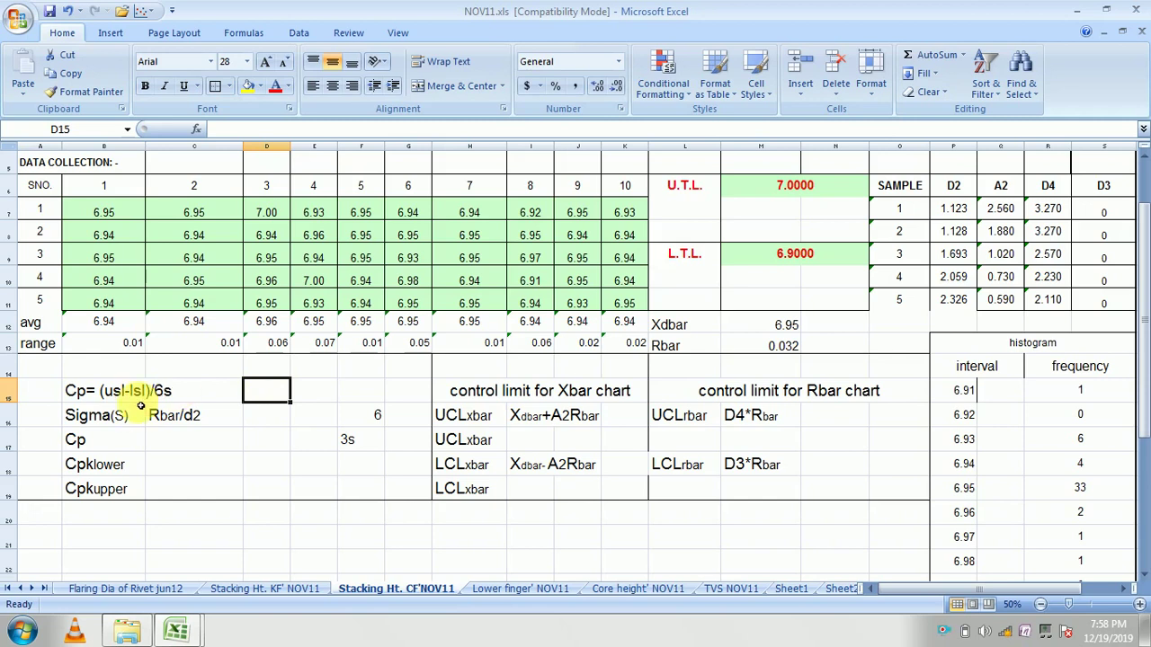
{"action": "left_click", "coordinate": [113, 418]}
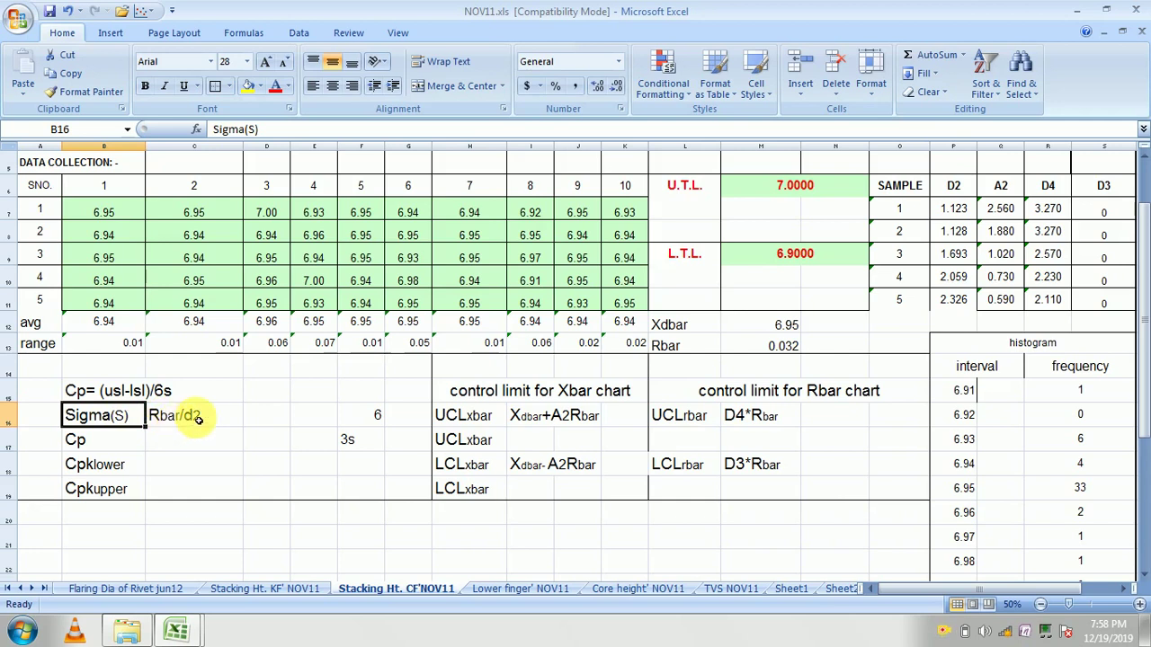
{"action": "left_click", "coordinate": [207, 417]}
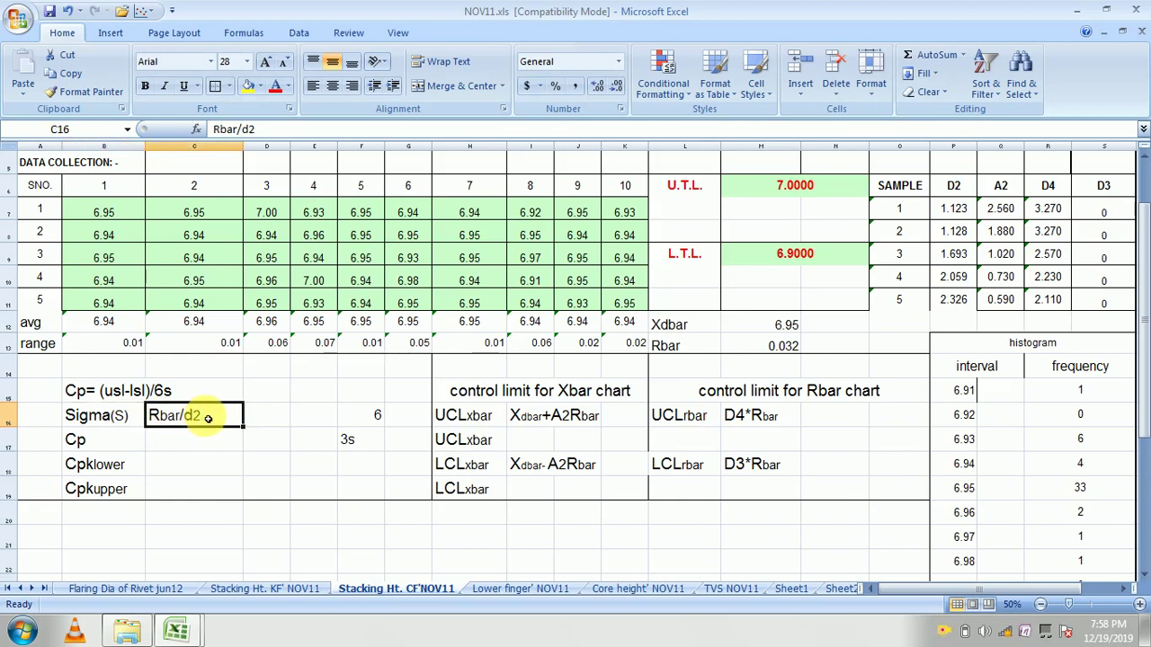
Step: Enter =M13/P11 in D16, dividing Rbar by d2 2.326 for Sigma 0.014
{"action": "left_click", "coordinate": [261, 417]}
{"action": "type", "text": "="}
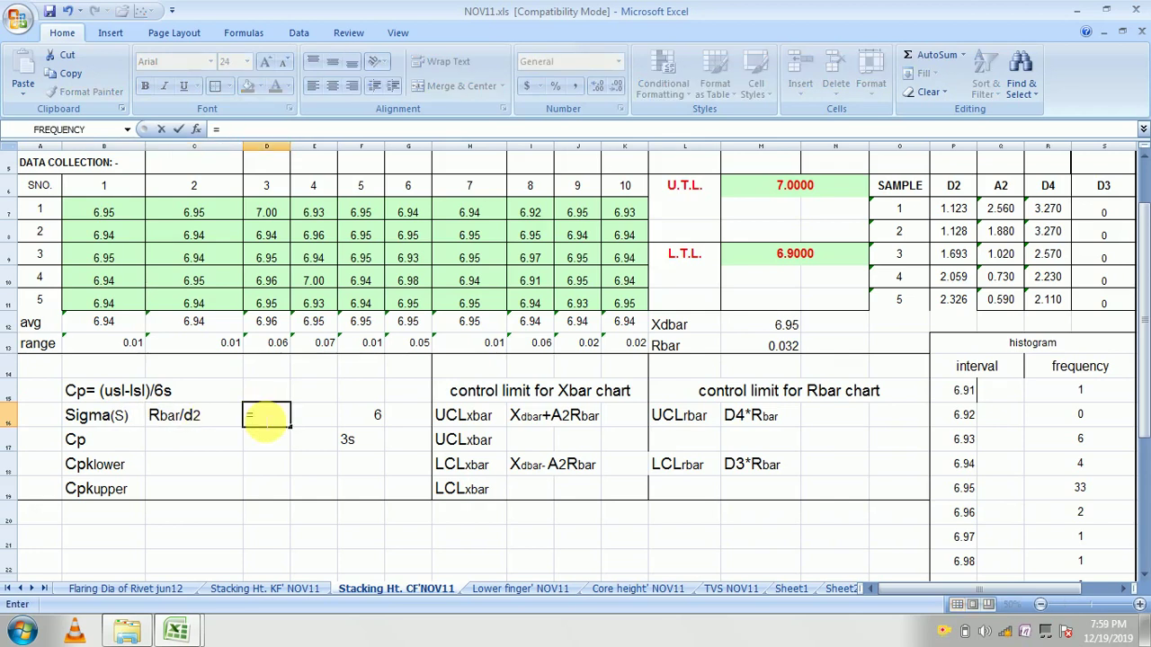
{"action": "left_click", "coordinate": [769, 347]}
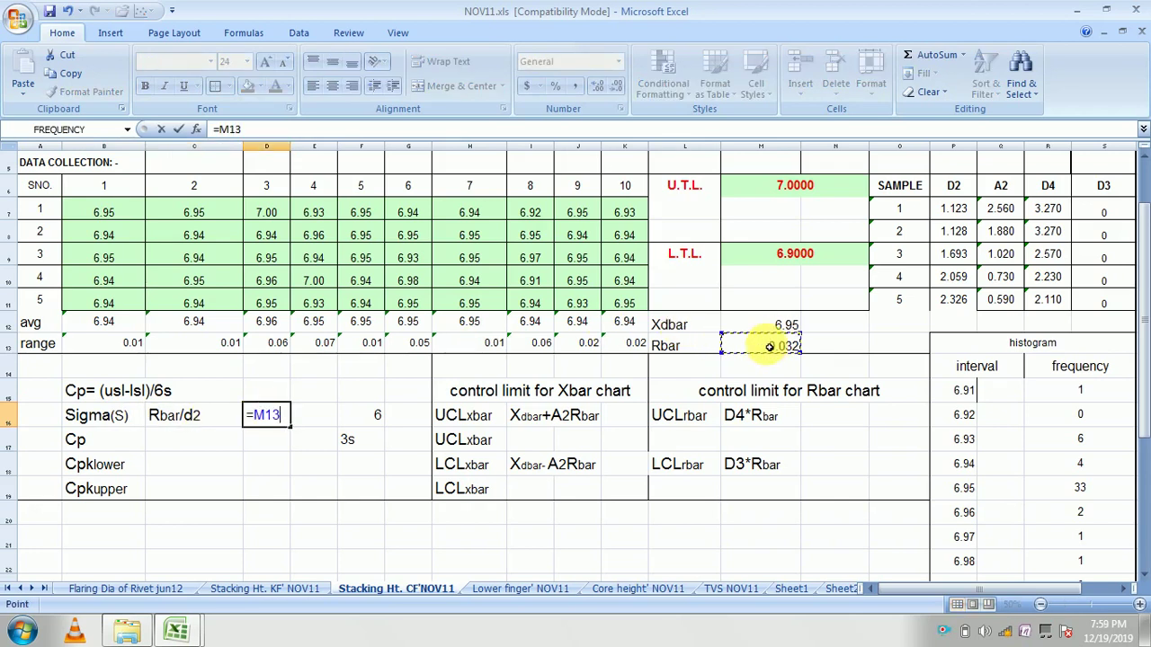
{"action": "type", "text": "/"}
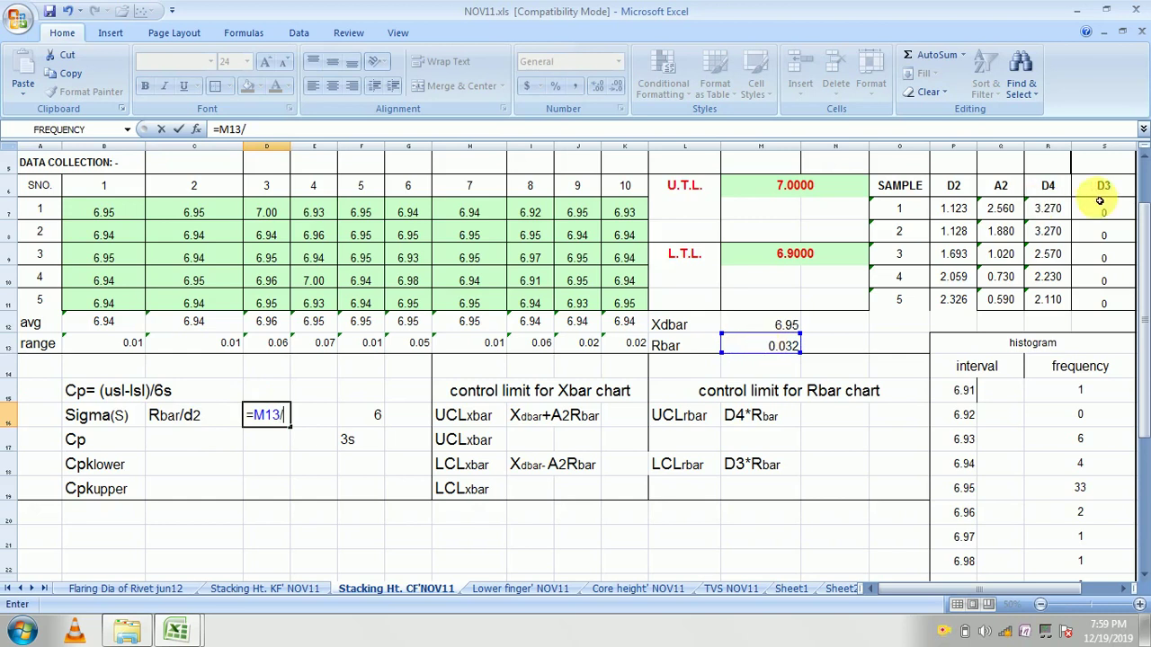
{"action": "left_click", "coordinate": [956, 303]}
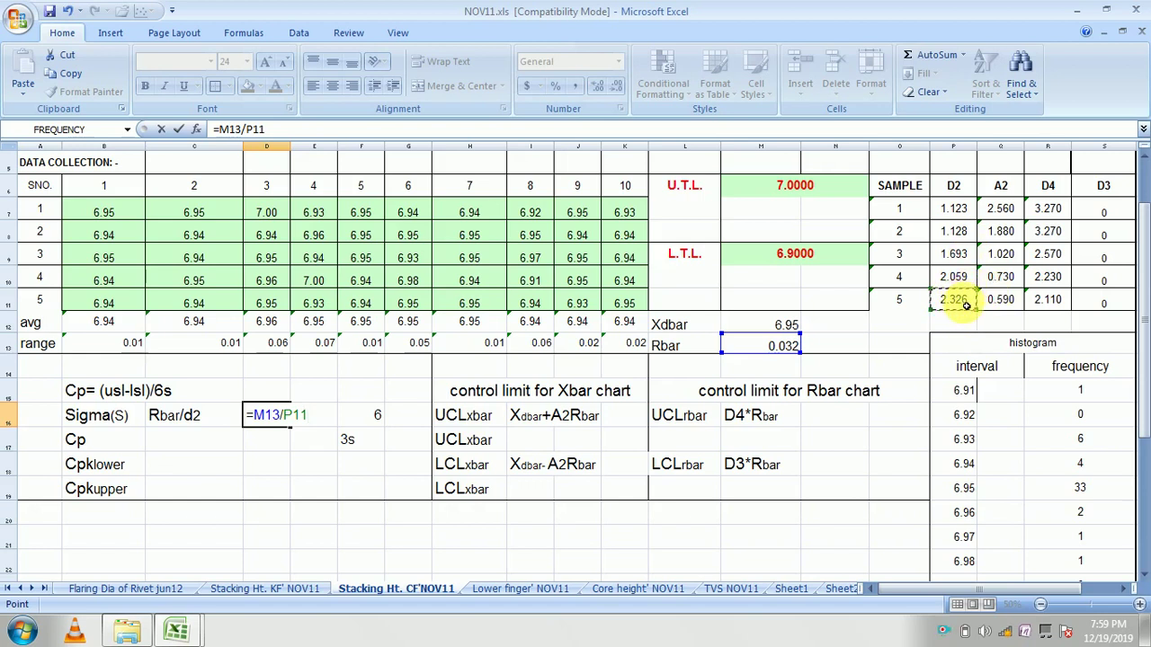
{"action": "key", "text": "Return"}
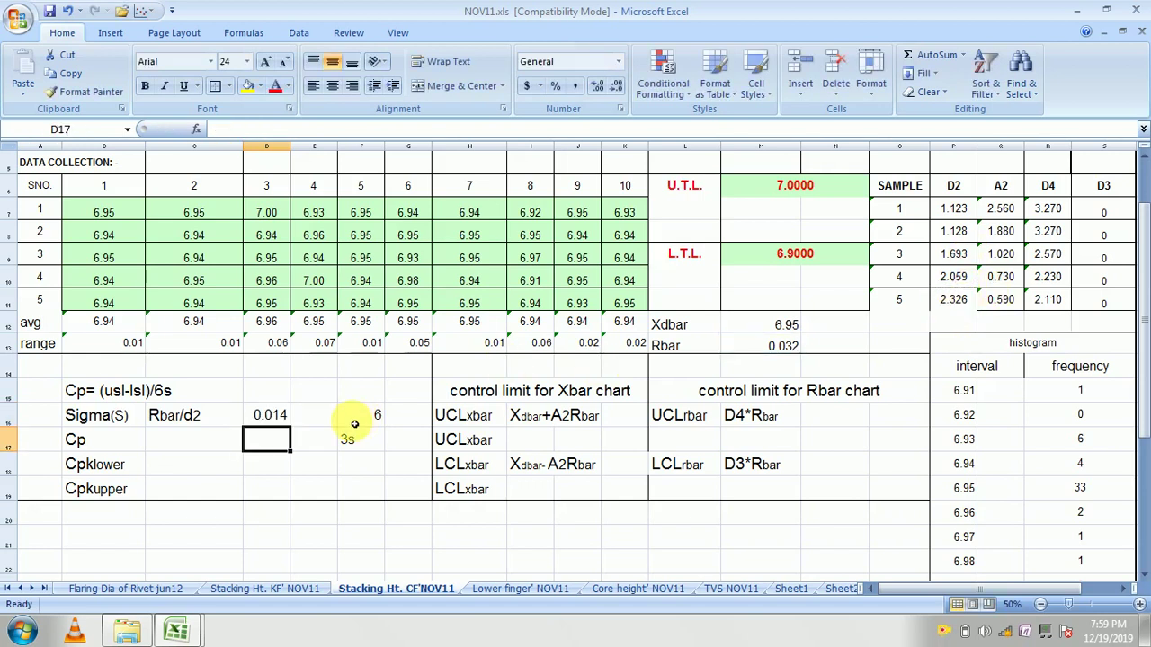
{"action": "left_click", "coordinate": [281, 420]}
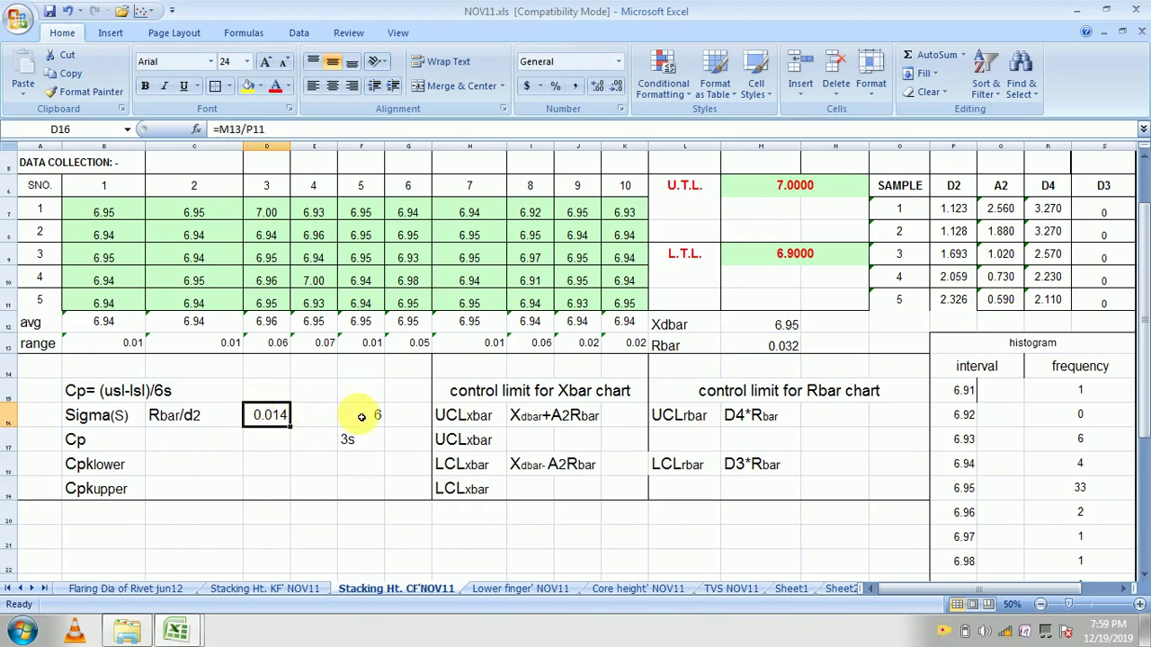
{"action": "left_click_drag", "start_coordinate": [366, 414], "coordinate": [360, 443]}
{"action": "key", "text": "Delete"}
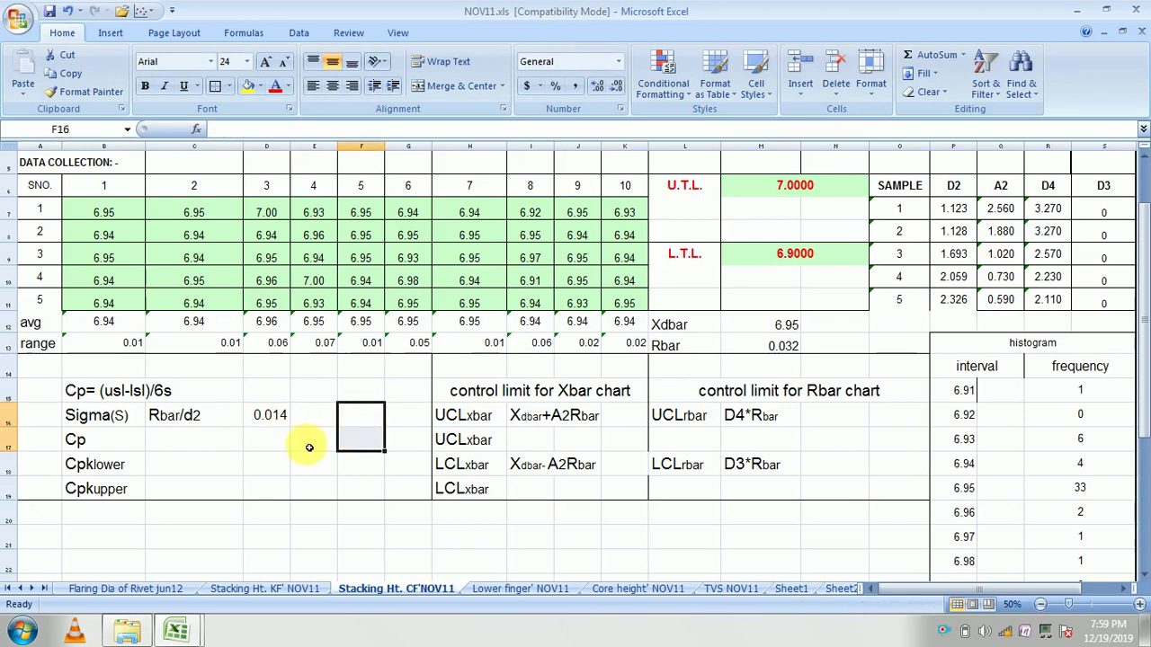
{"action": "left_click", "coordinate": [191, 444]}
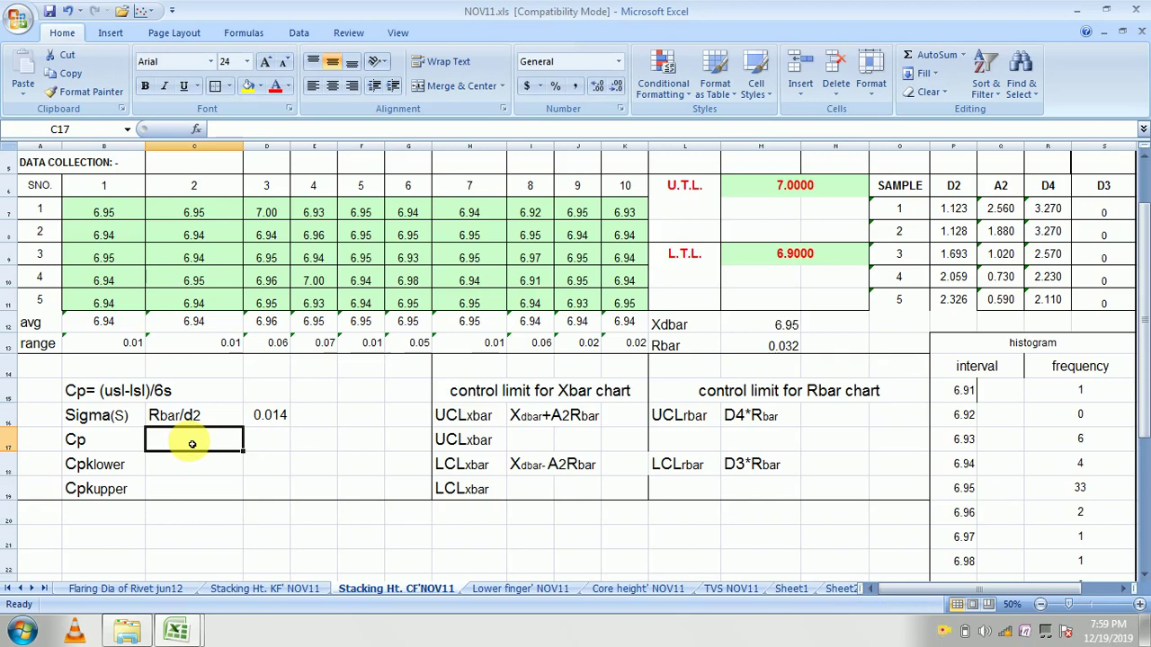
{"action": "type", "text": "="}
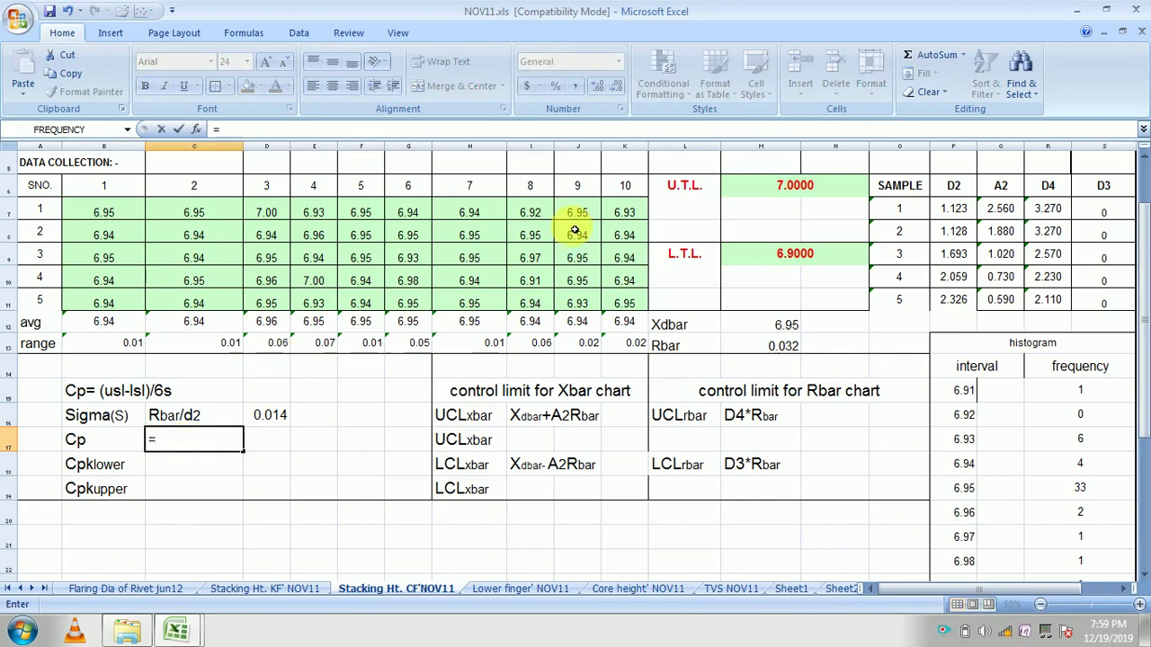
{"action": "left_click", "coordinate": [797, 188]}
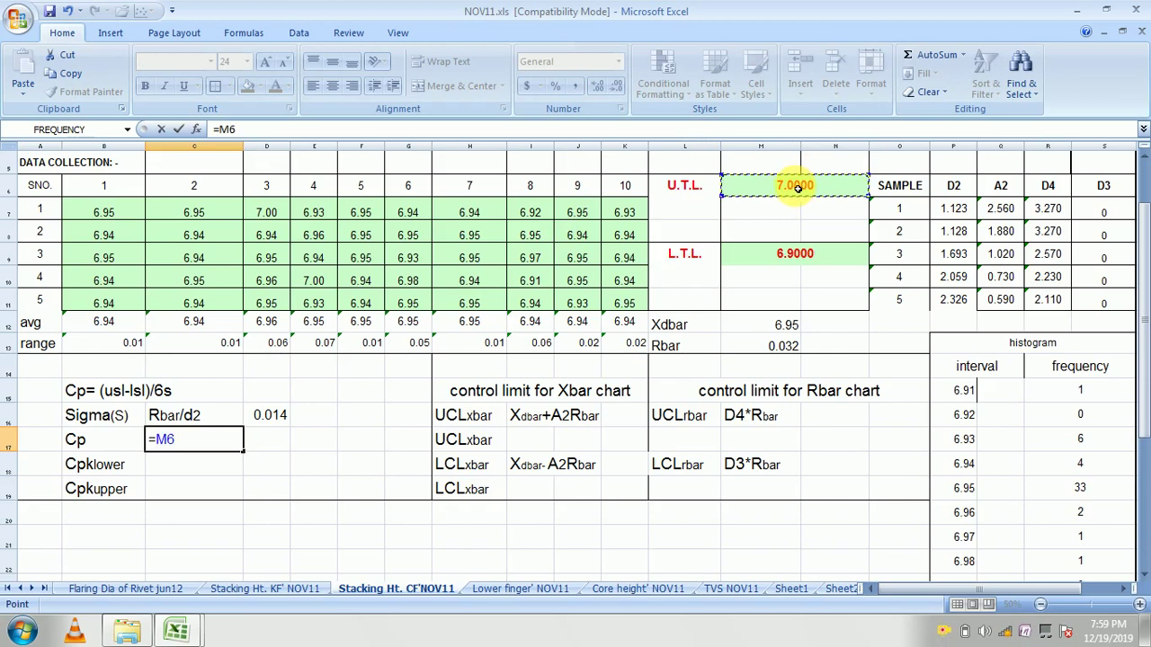
{"action": "type", "text": "-"}
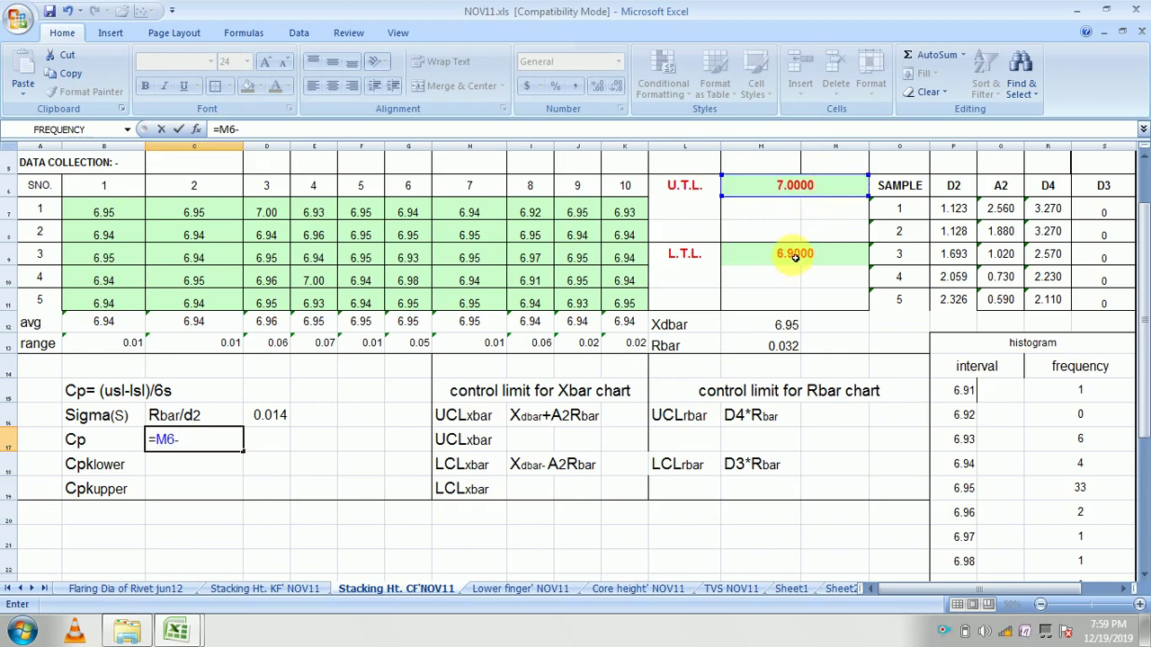
{"action": "left_click", "coordinate": [794, 256]}
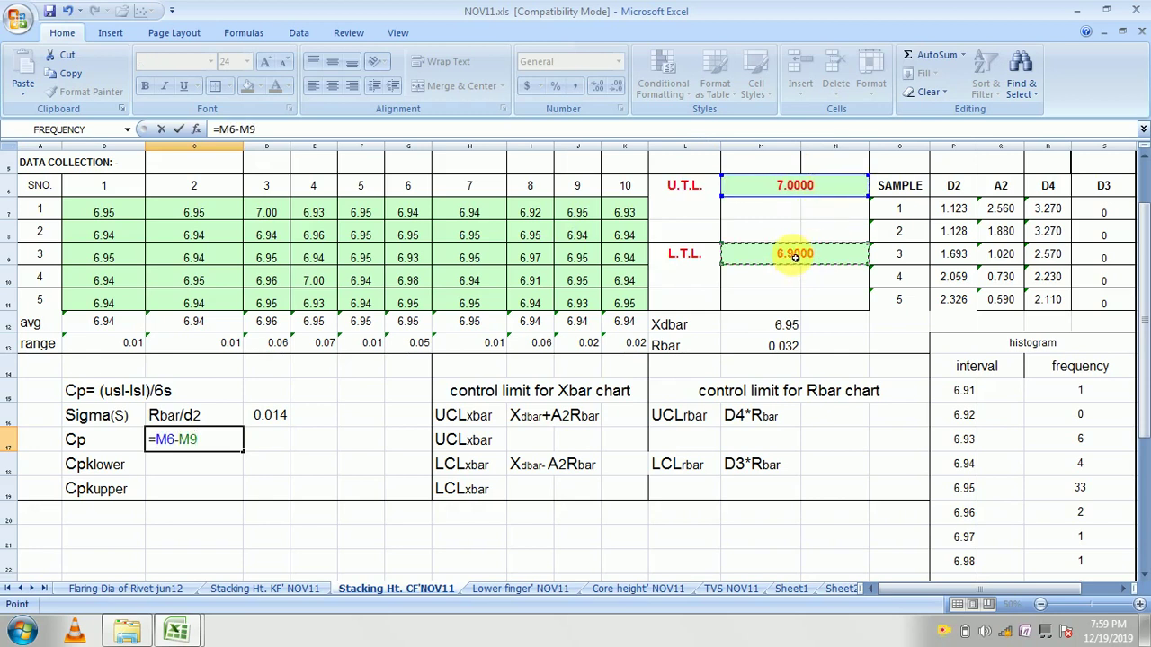
{"action": "type", "text": ")"}
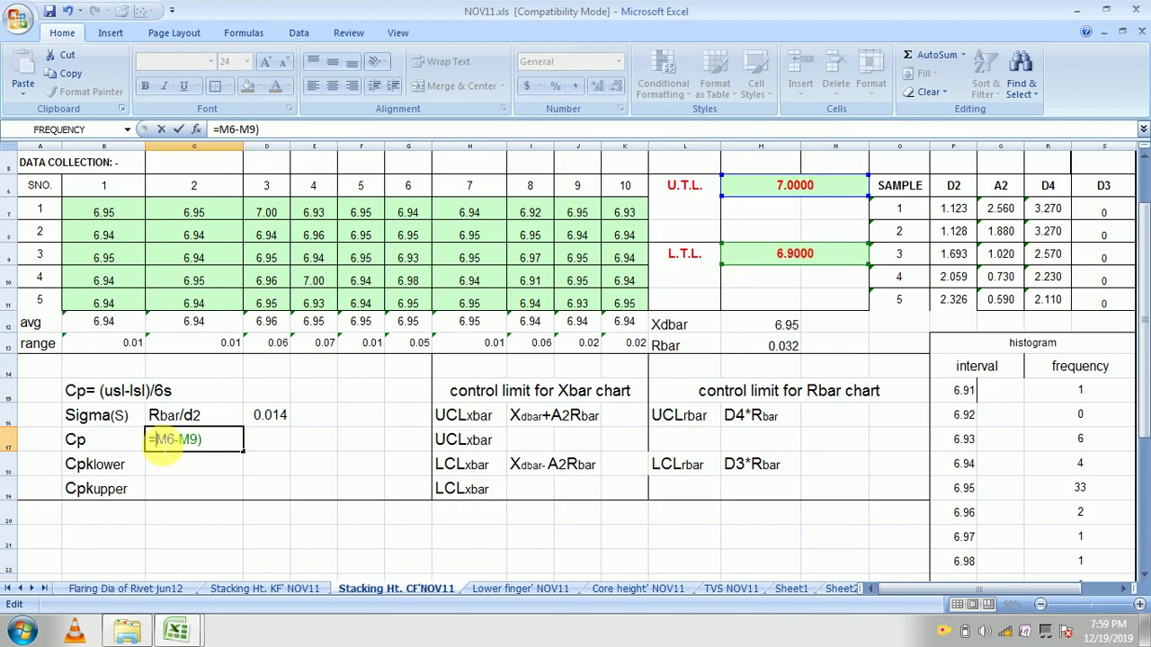
{"action": "type", "text": "("}
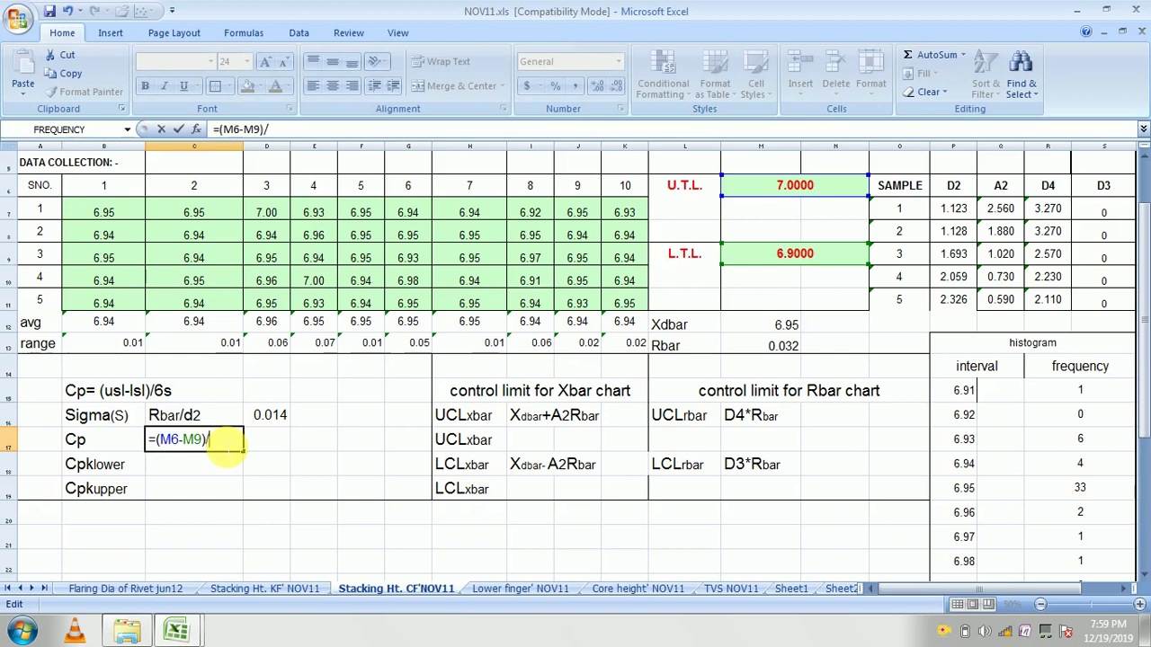
{"action": "type", "text": "6*"}
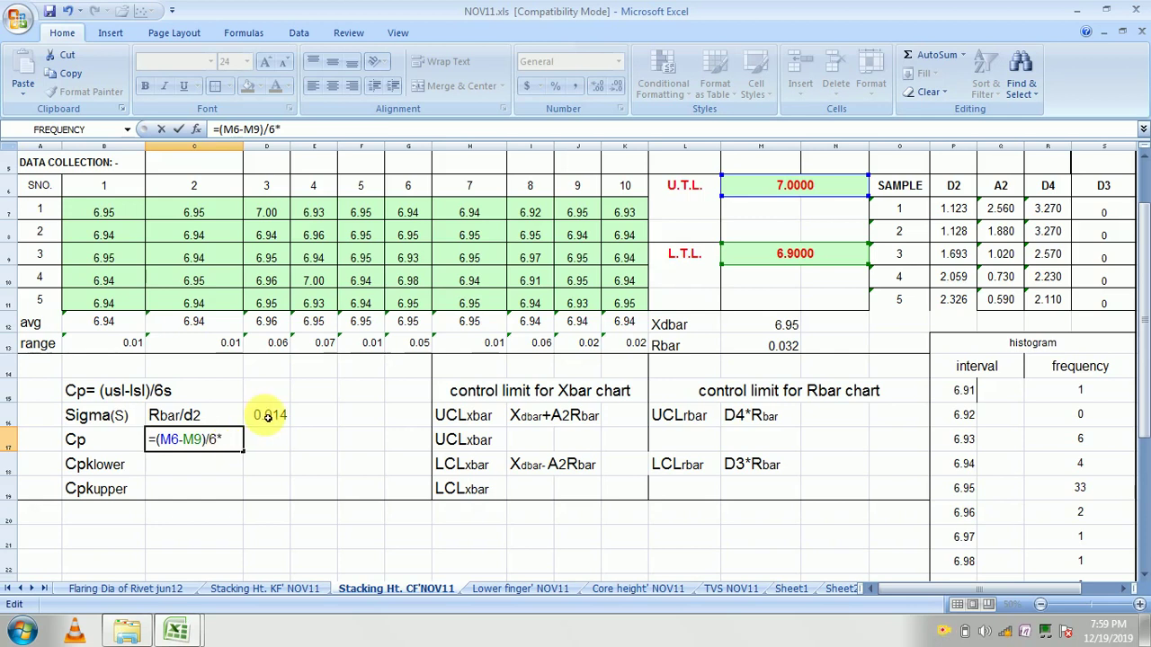
{"action": "left_click", "coordinate": [268, 416]}
{"action": "key", "text": "Return"}
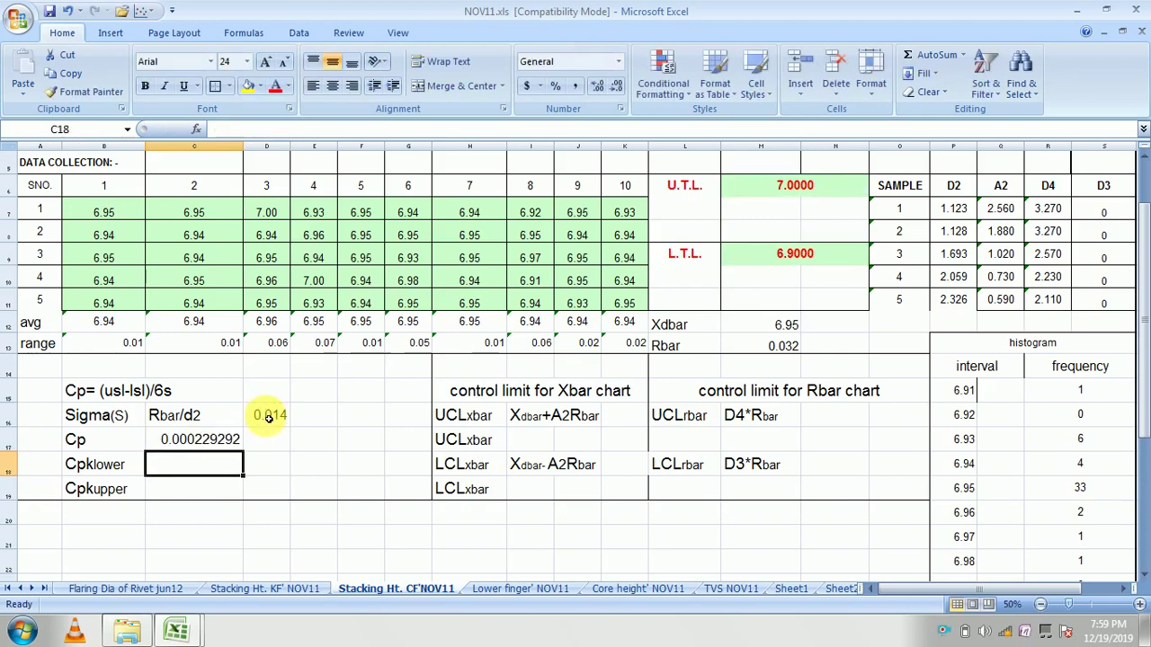
{"action": "left_click", "coordinate": [215, 439]}
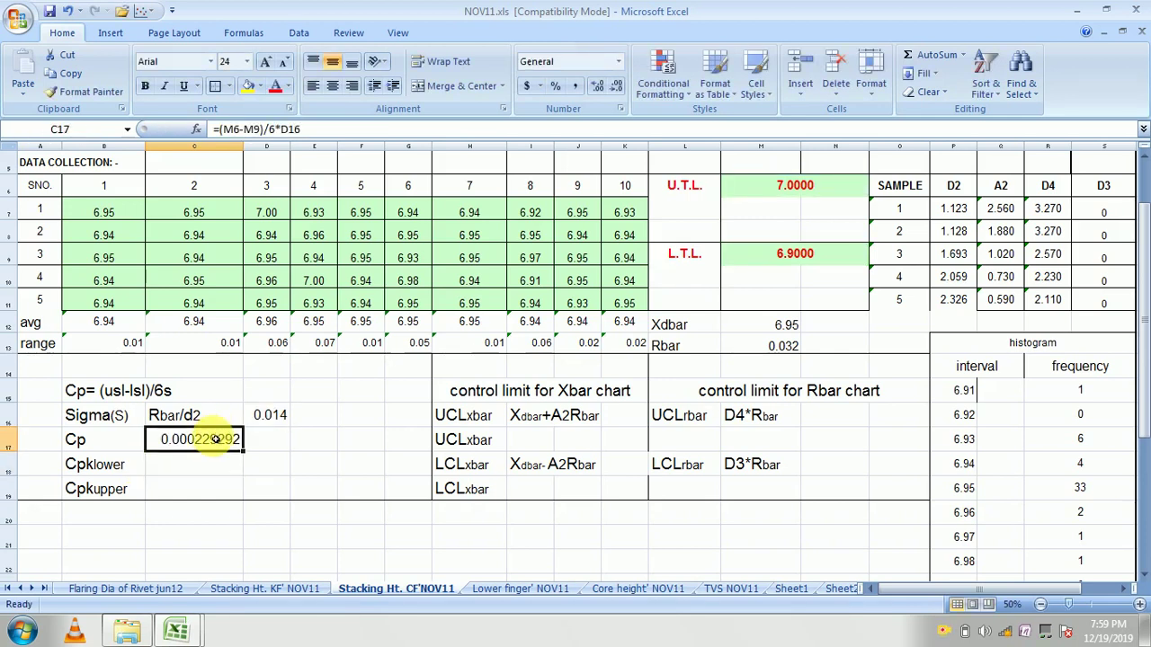
{"action": "key", "text": "Delete"}
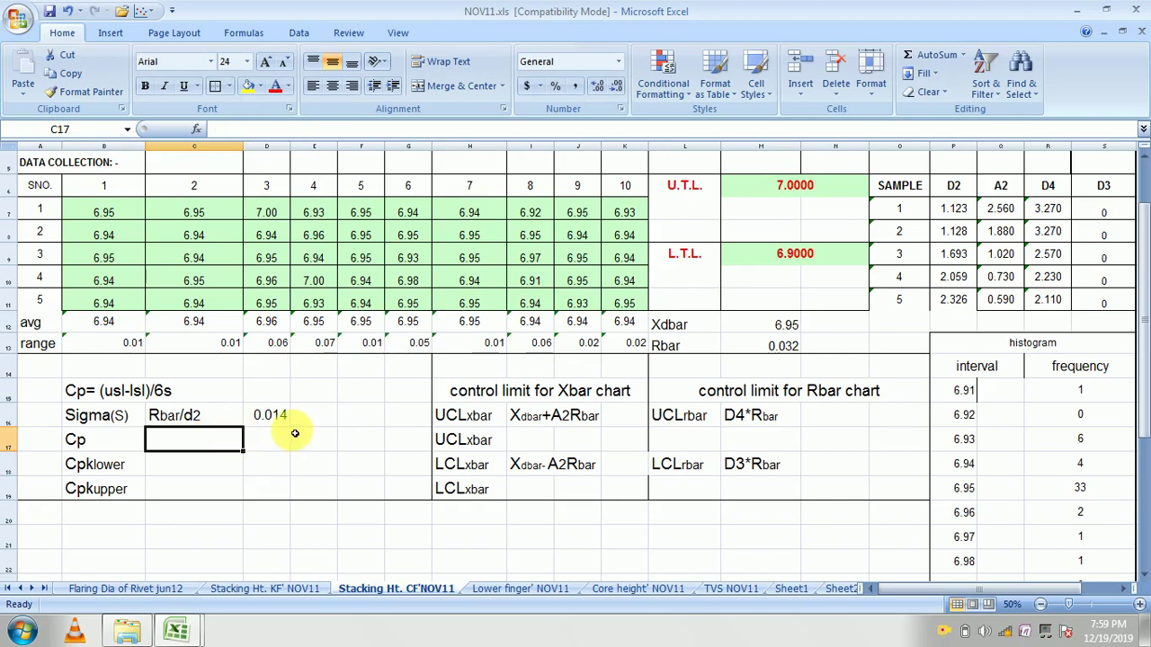
Step: Label F16 '6S' and enter =6*D16 in G16, giving 0.08255
{"action": "left_click", "coordinate": [363, 416]}
{"action": "type", "text": "6"}
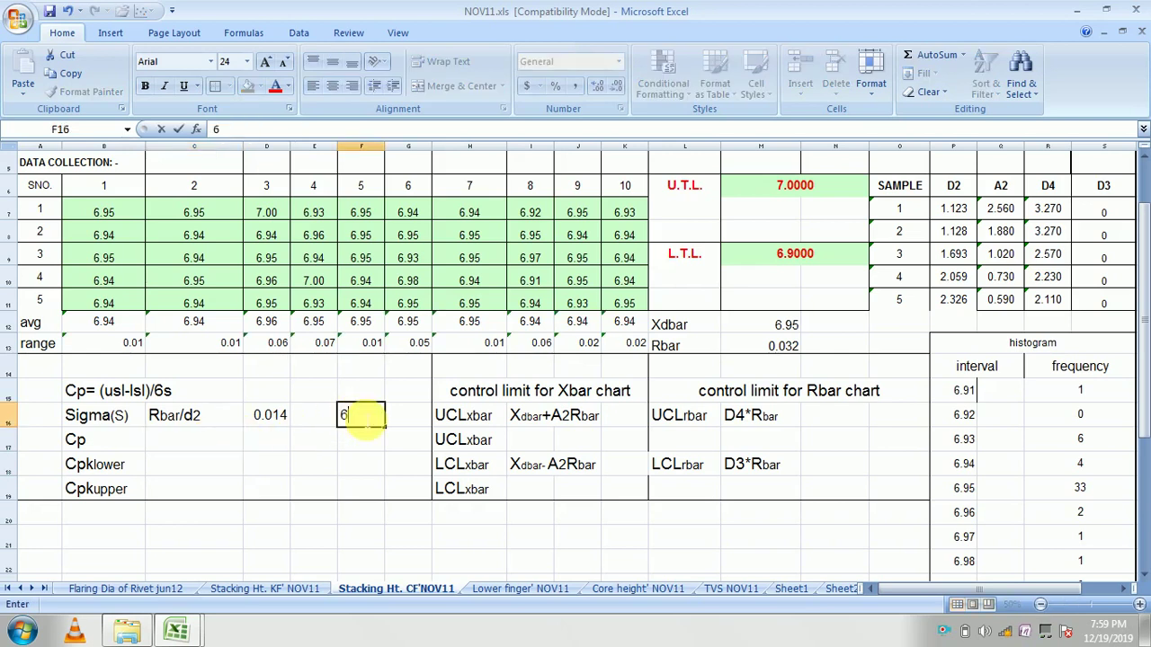
{"action": "type", "text": "S"}
{"action": "left_click", "coordinate": [397, 416]}
{"action": "type", "text": "="}
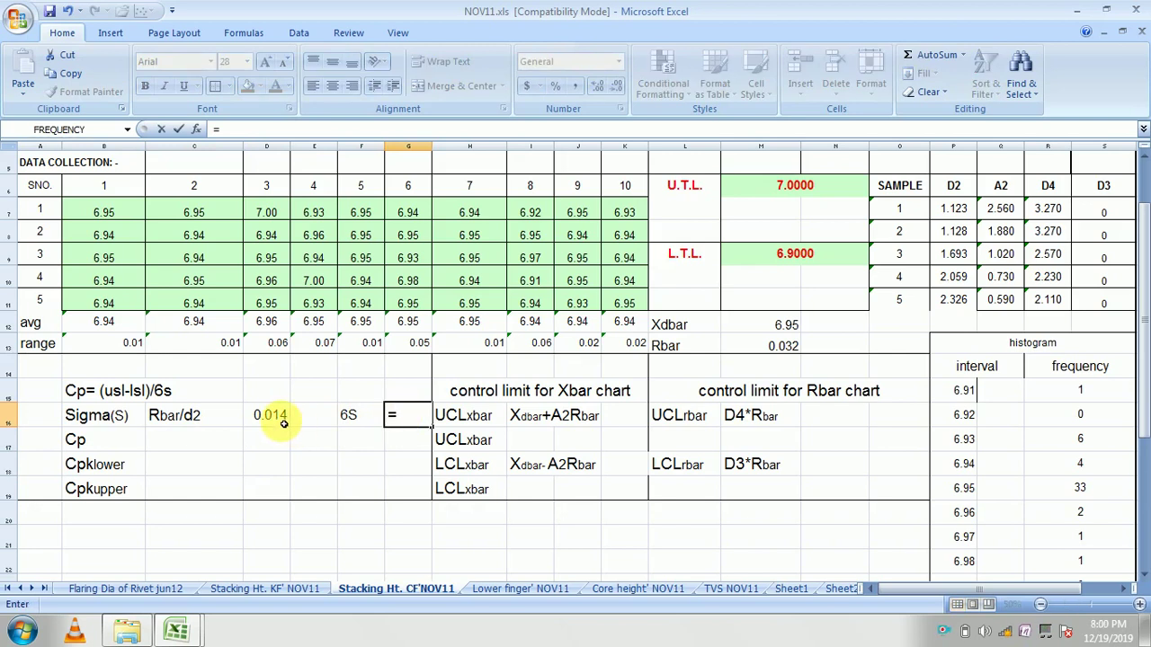
{"action": "type", "text": "6*"}
{"action": "left_click", "coordinate": [270, 416]}
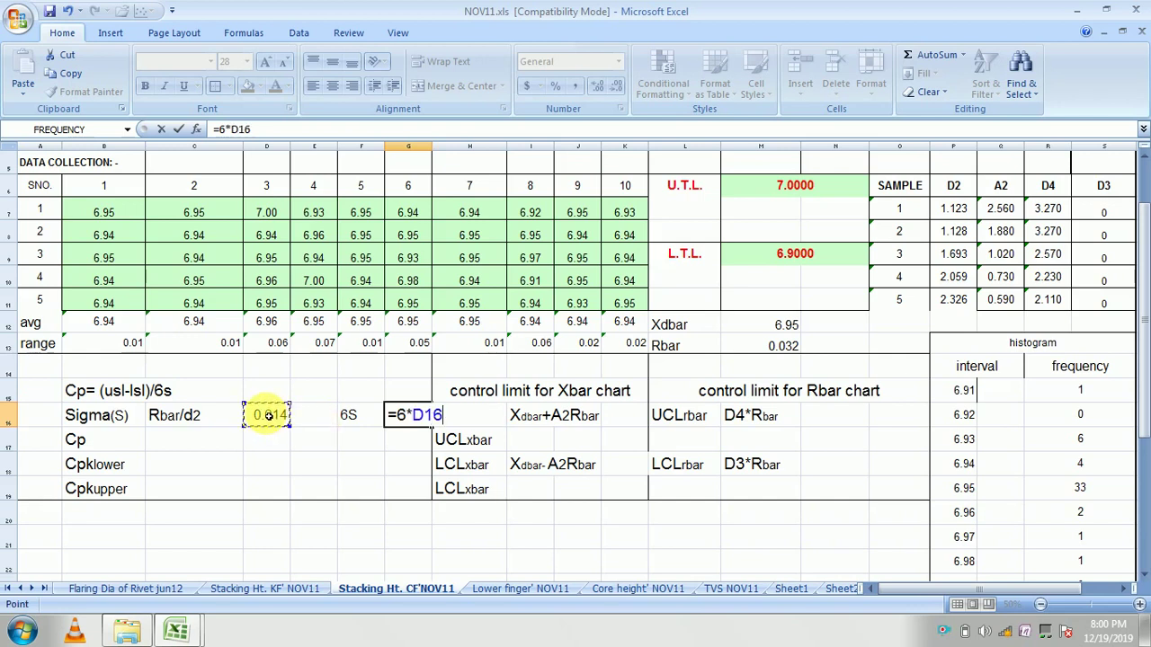
{"action": "key", "text": "Return"}
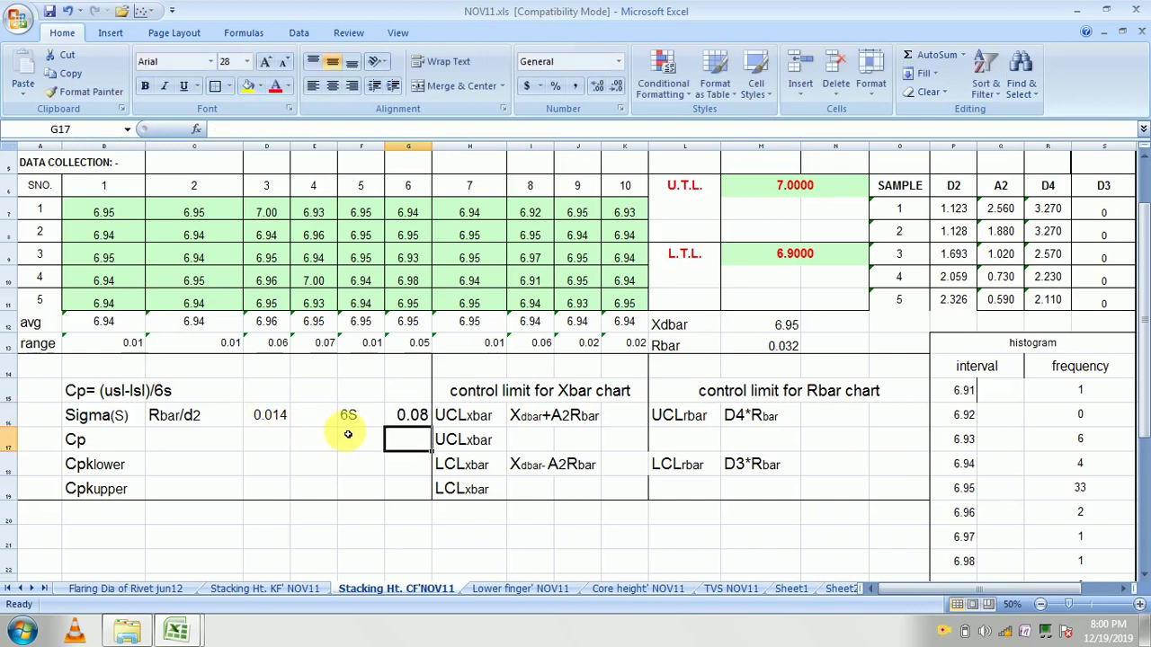
Step: Label F17 '3S' and enter =D16*3 in G17, giving 0.04127
{"action": "left_click", "coordinate": [354, 446]}
{"action": "type", "text": "3S"}
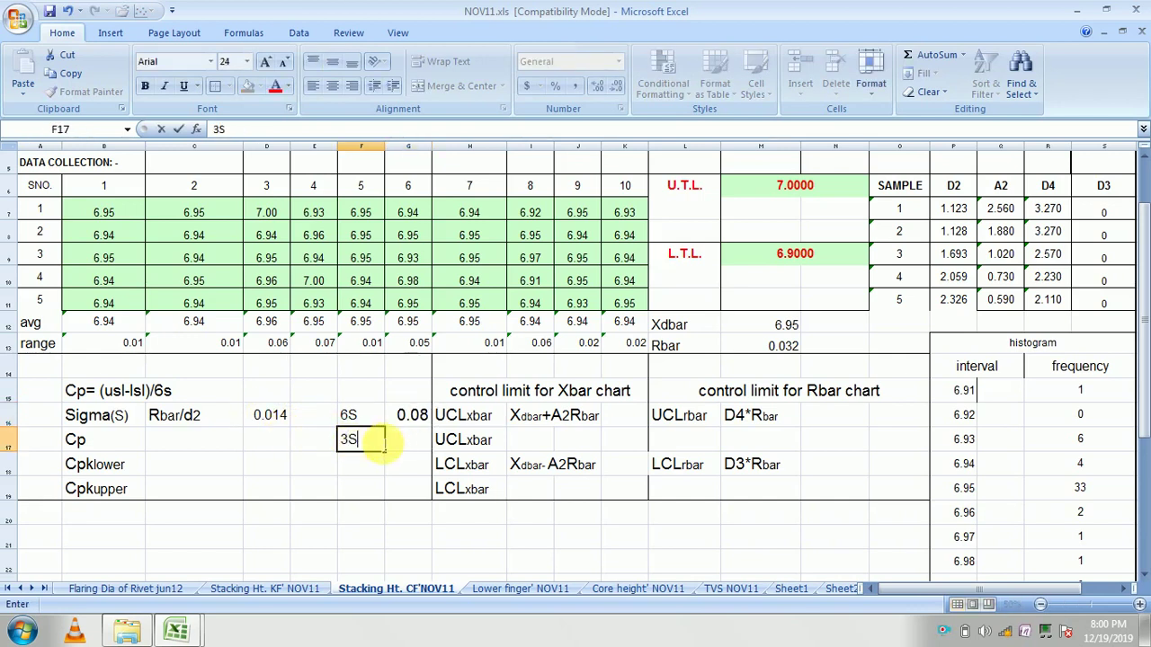
{"action": "left_click", "coordinate": [416, 441]}
{"action": "type", "text": "="}
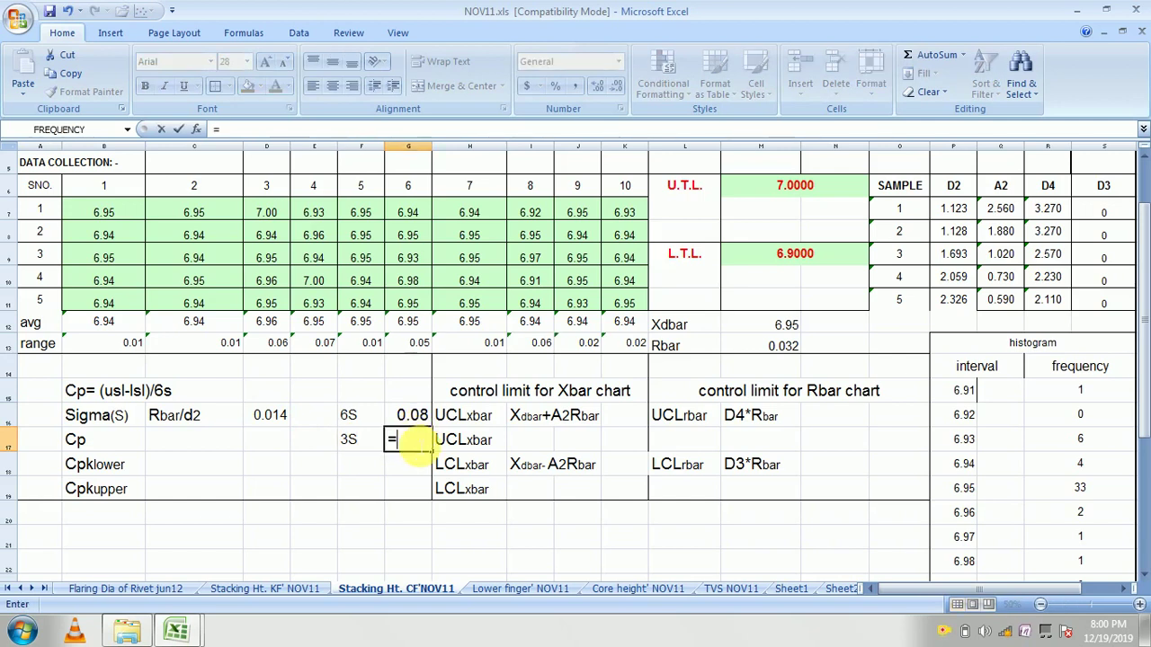
{"action": "left_click", "coordinate": [271, 419]}
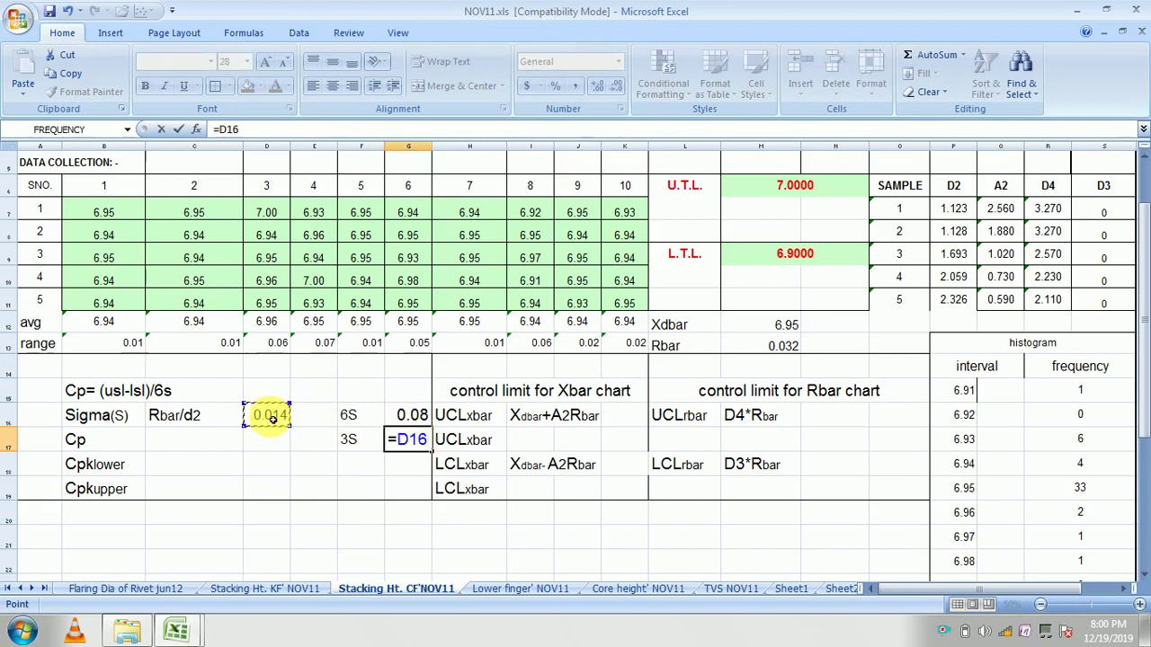
{"action": "type", "text": "*"}
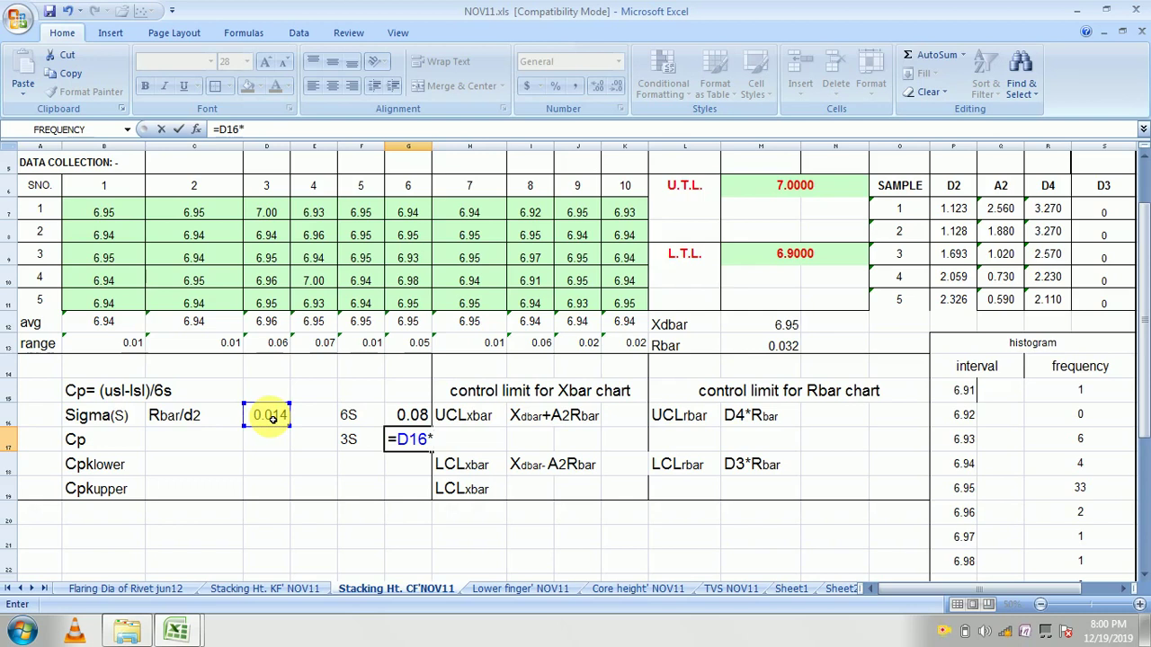
{"action": "type", "text": "3"}
{"action": "key", "text": "Return"}
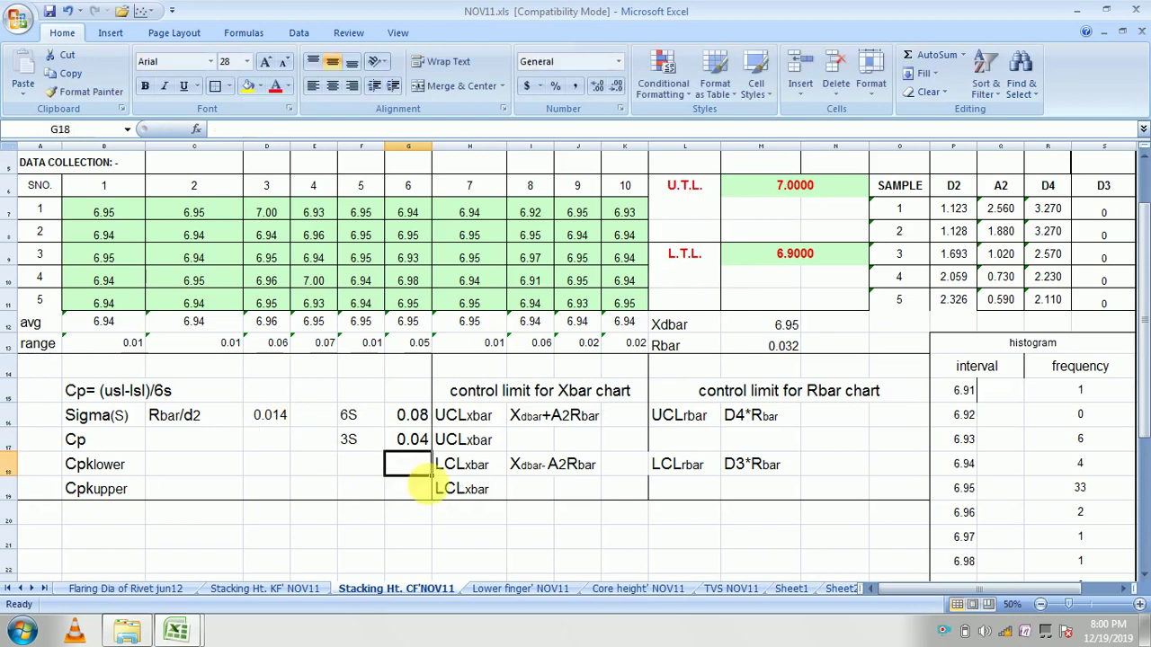
Step: Decrease the font size of the 6S and 3S values in G16:G17
{"action": "left_click_drag", "start_coordinate": [410, 416], "coordinate": [411, 439]}
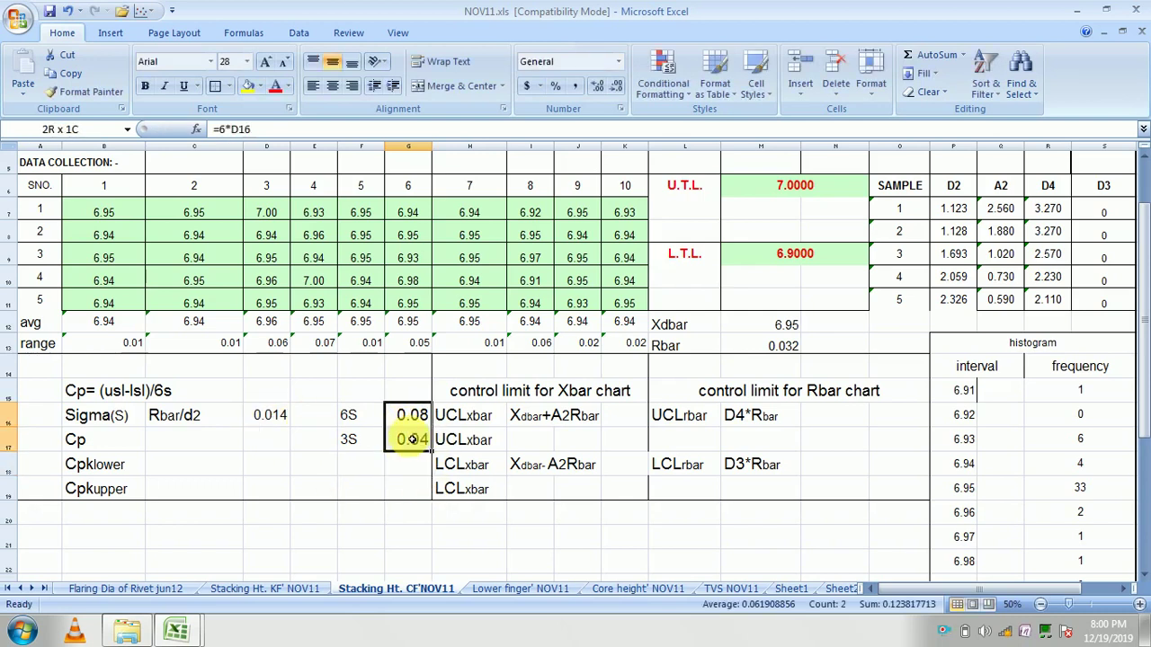
{"action": "left_click", "coordinate": [286, 63]}
{"action": "left_click", "coordinate": [286, 63]}
{"action": "left_click", "coordinate": [286, 63]}
{"action": "left_click", "coordinate": [286, 63]}
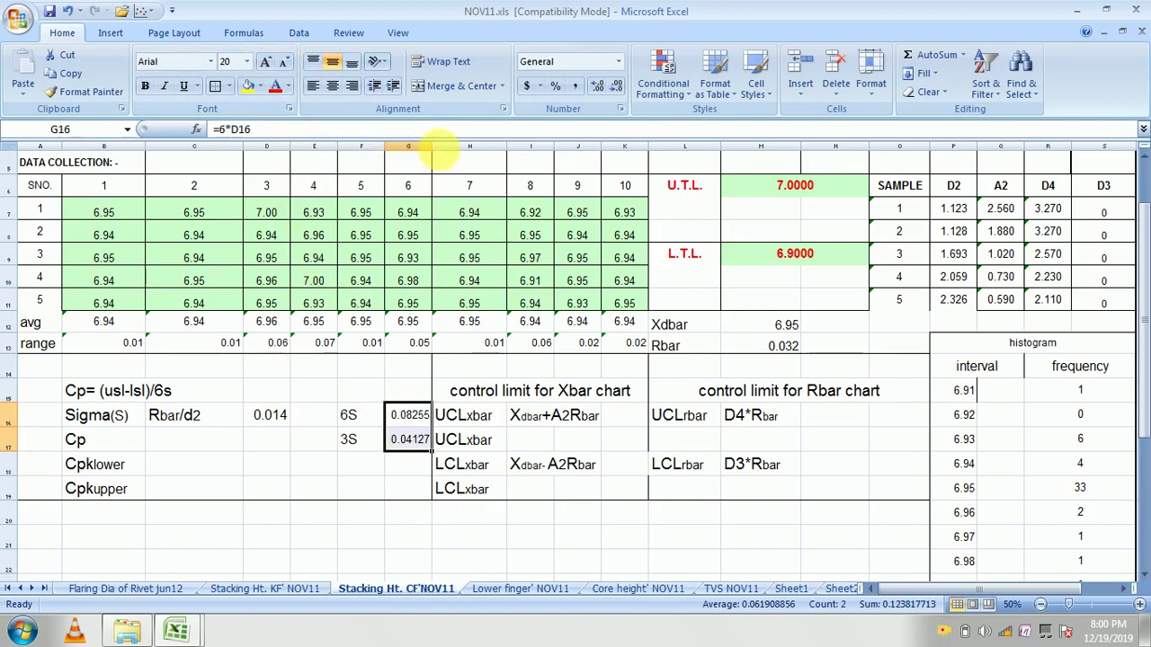
{"action": "left_click", "coordinate": [322, 488]}
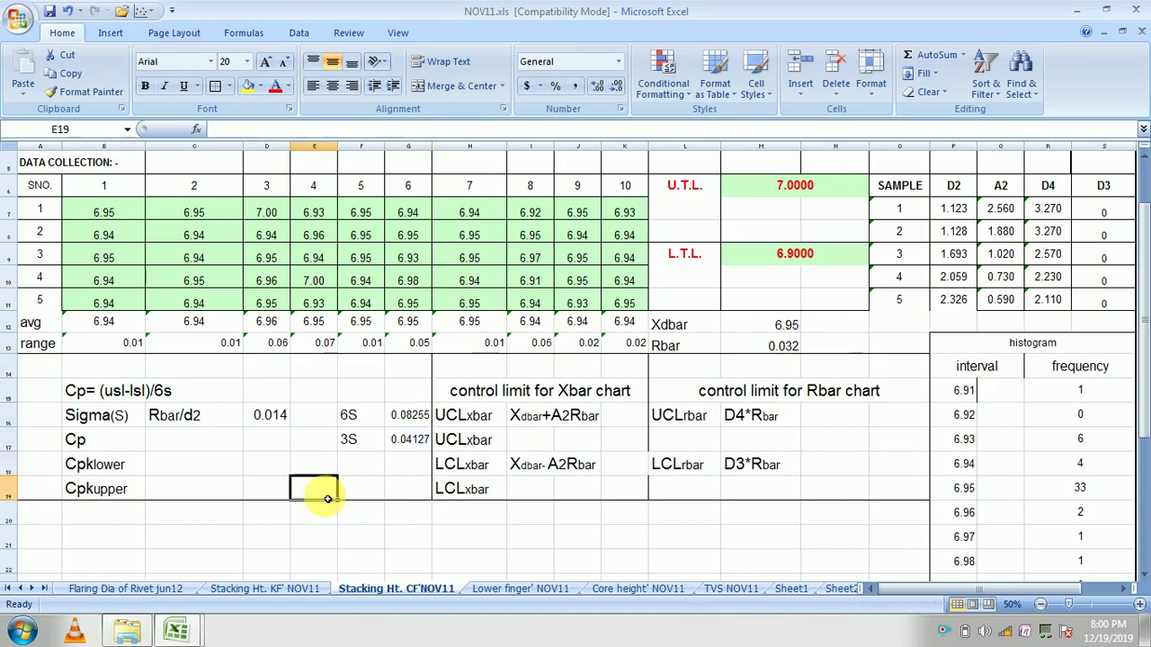
Step: Enter =(M6-M9)/G16 in C17, dividing the tolerance range by 6S for Cp
{"action": "left_click", "coordinate": [173, 447]}
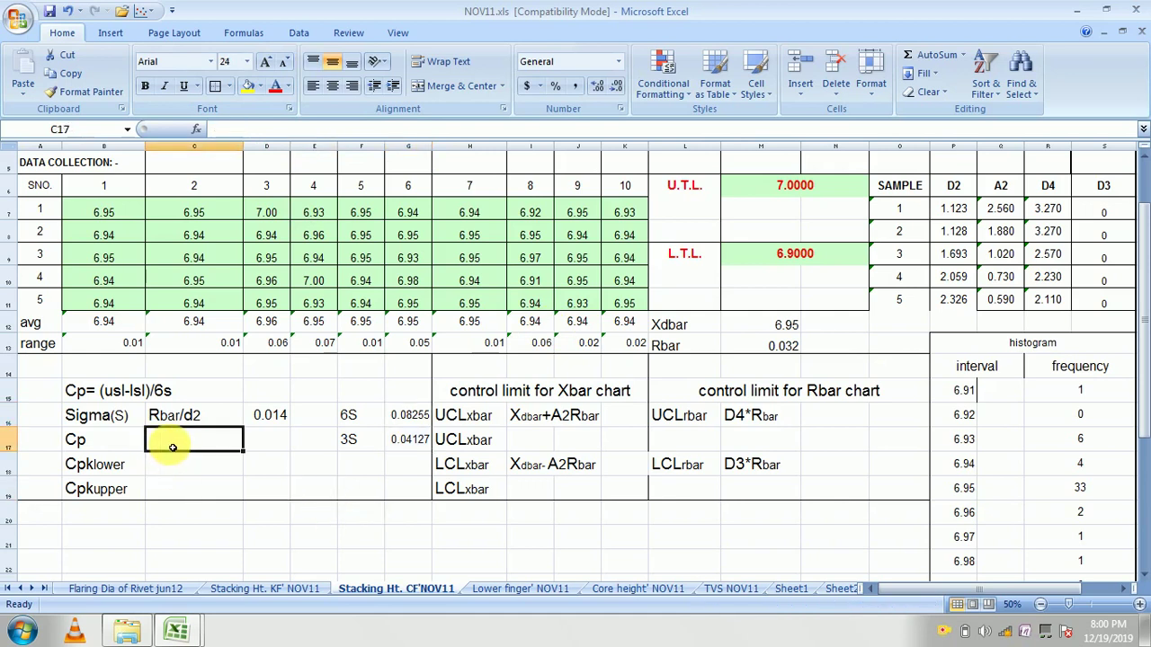
{"action": "type", "text": "="}
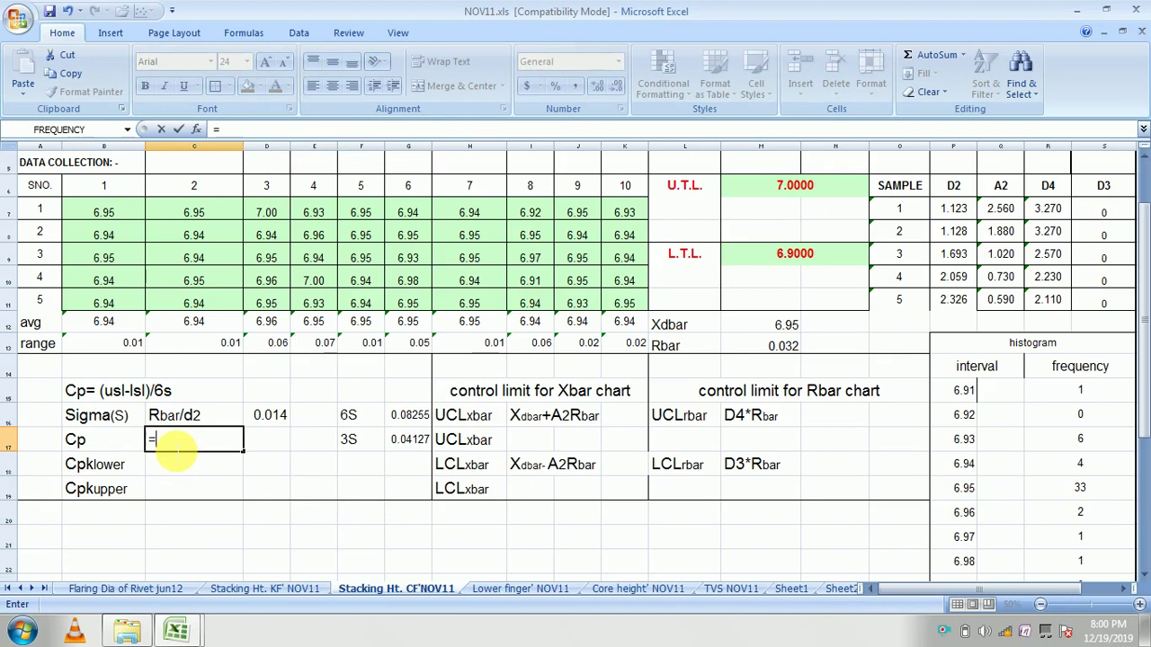
{"action": "type", "text": "("}
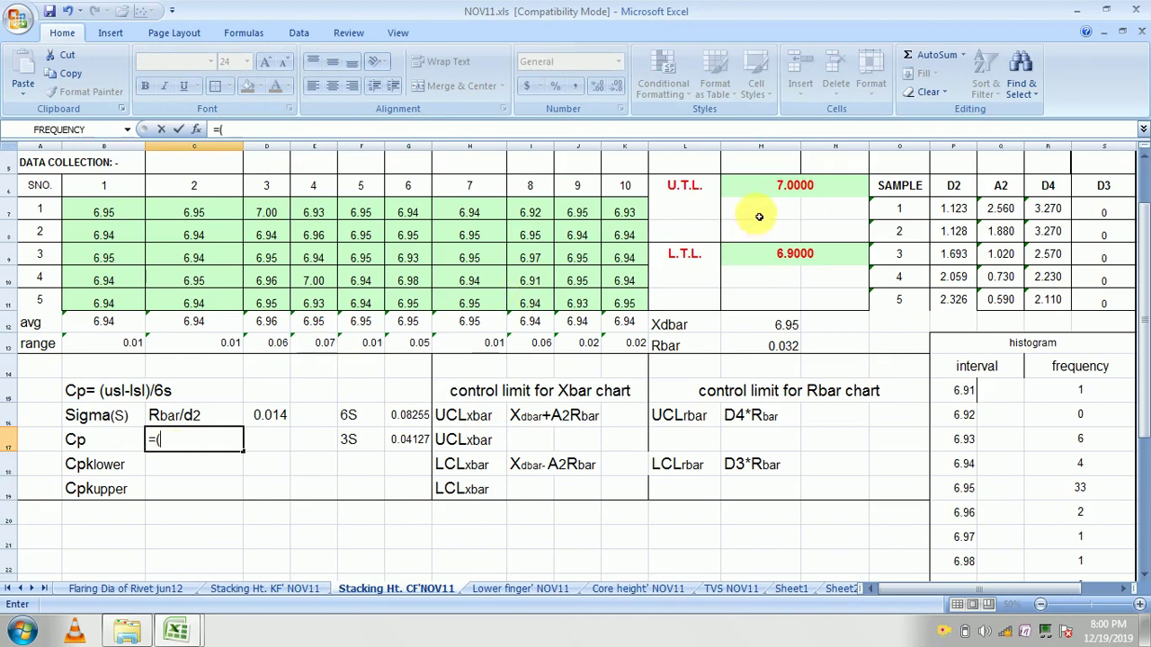
{"action": "left_click", "coordinate": [771, 195]}
{"action": "type", "text": "-"}
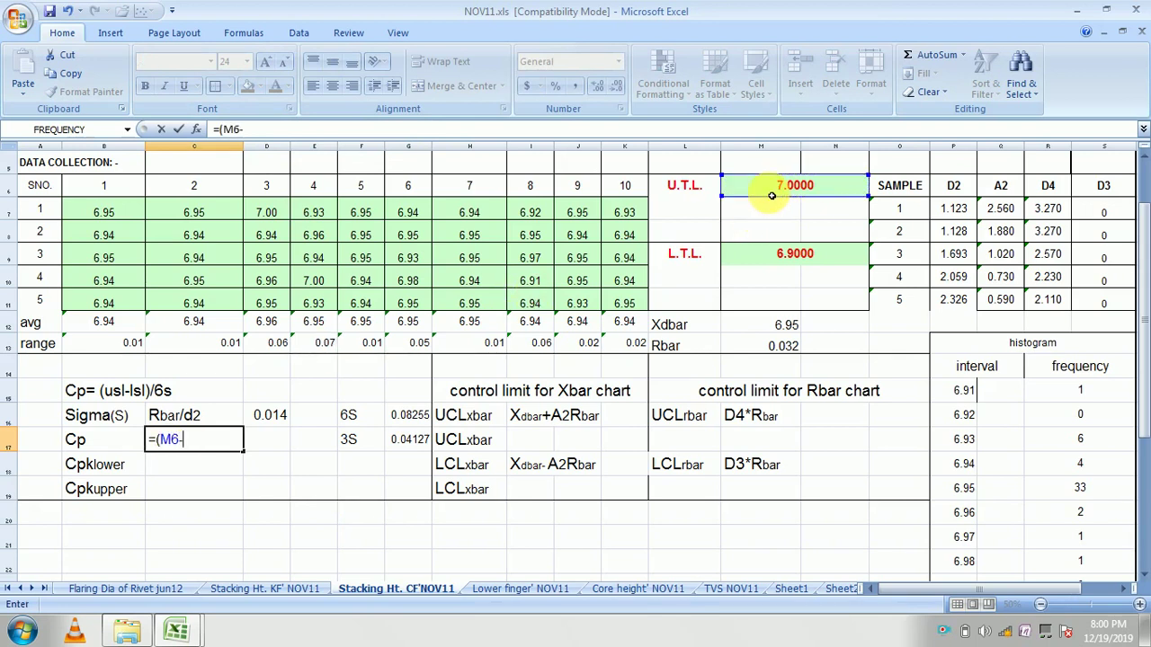
{"action": "left_click", "coordinate": [793, 254]}
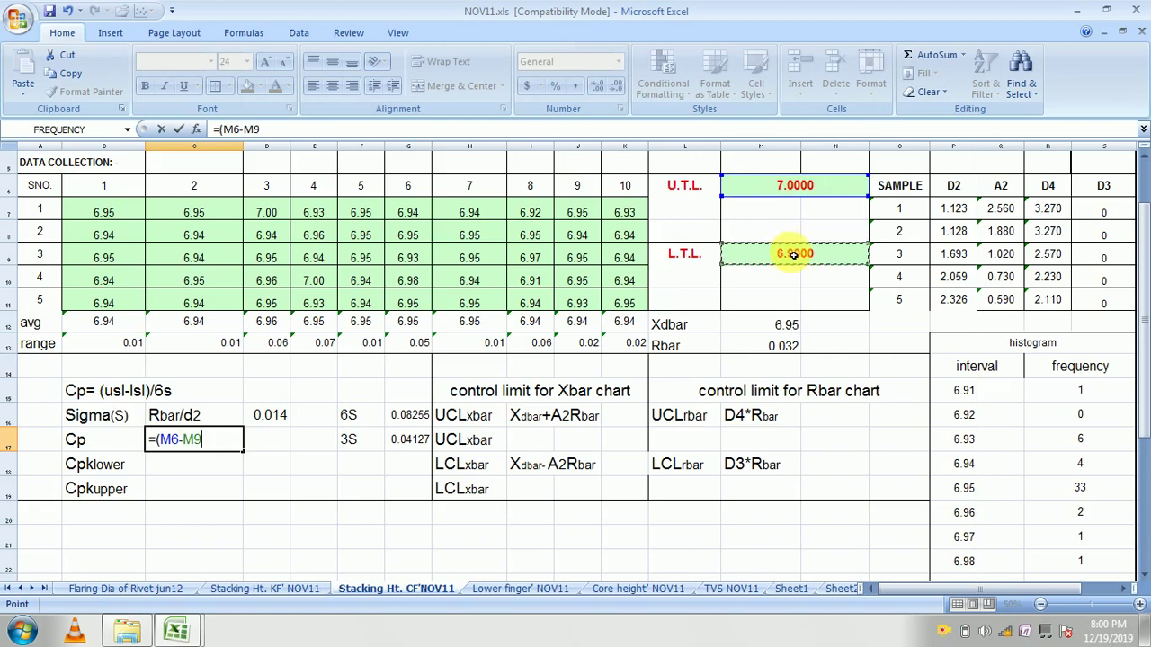
{"action": "type", "text": ")/"}
{"action": "left_click", "coordinate": [418, 420]}
{"action": "key", "text": "Return"}
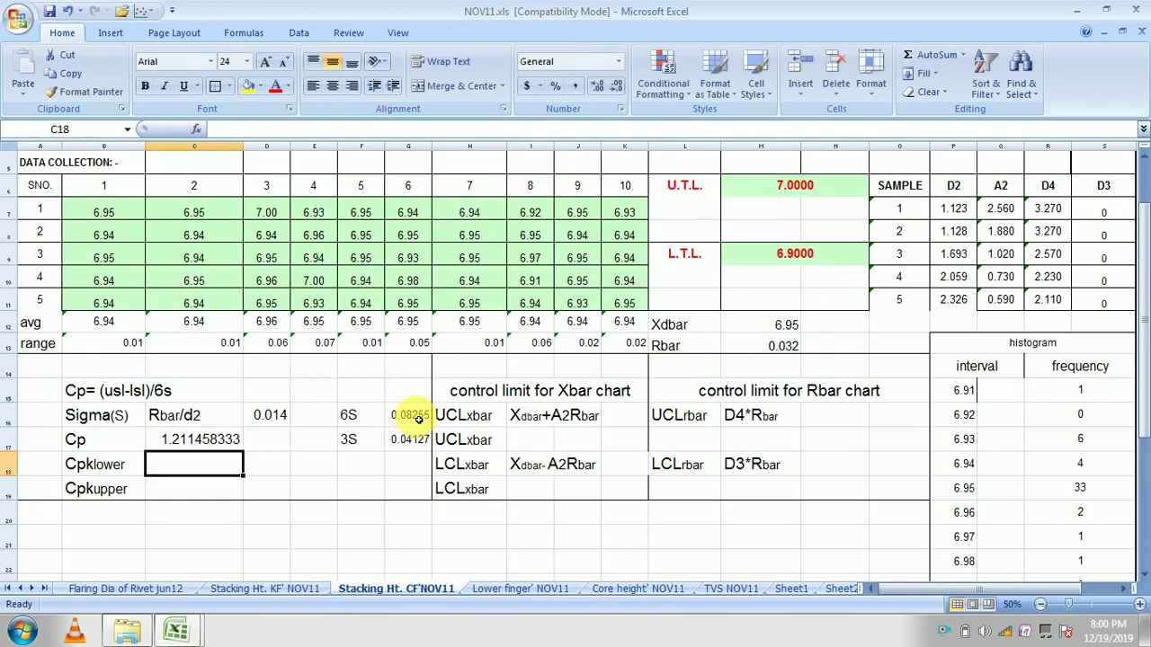
Step: Show the Cp result as 1.21 with two decimals, centred in its cell
{"action": "left_click", "coordinate": [202, 440]}
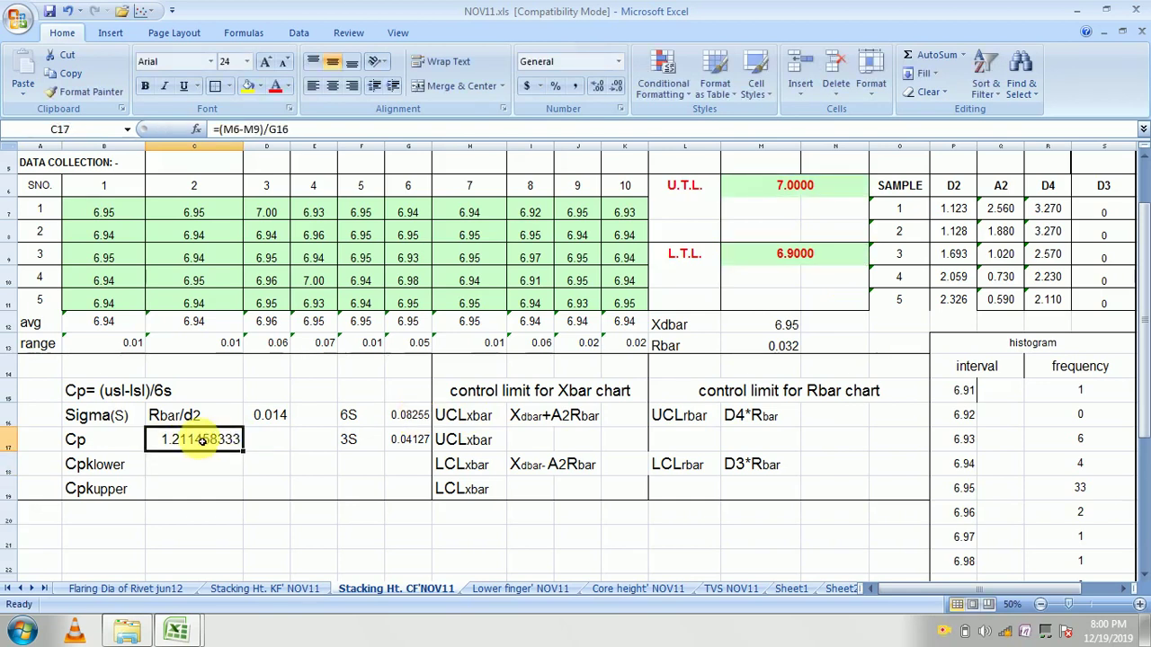
{"action": "triple_click", "coordinate": [618, 88]}
{"action": "double_click", "coordinate": [619, 88]}
{"action": "double_click", "coordinate": [619, 88]}
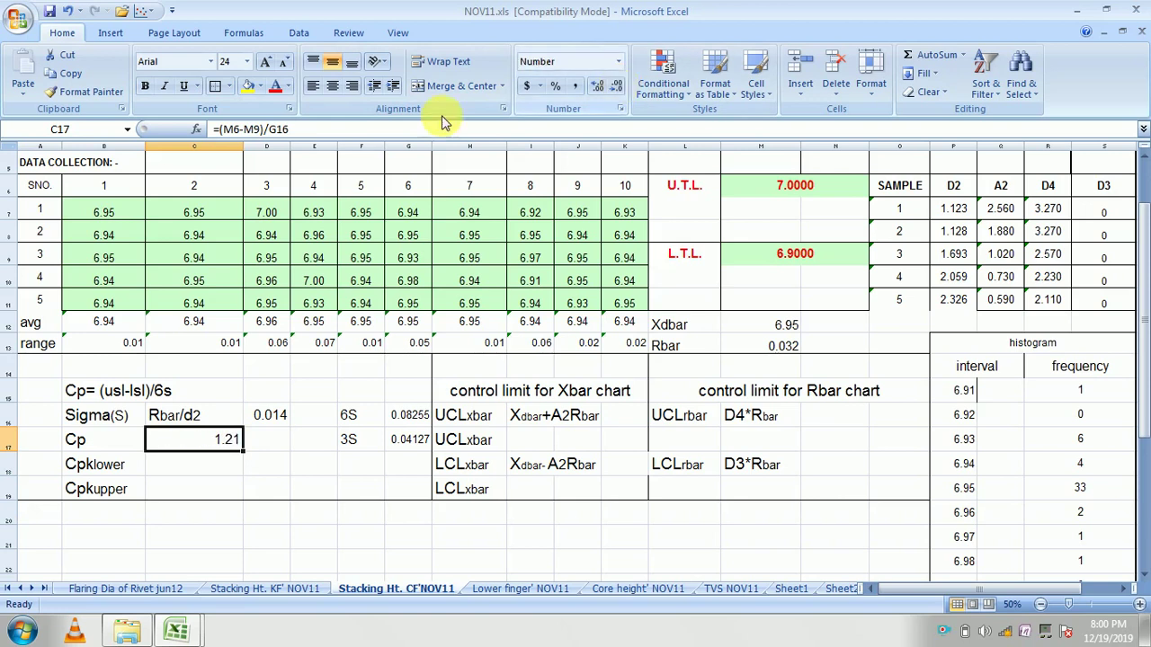
{"action": "left_click", "coordinate": [331, 85]}
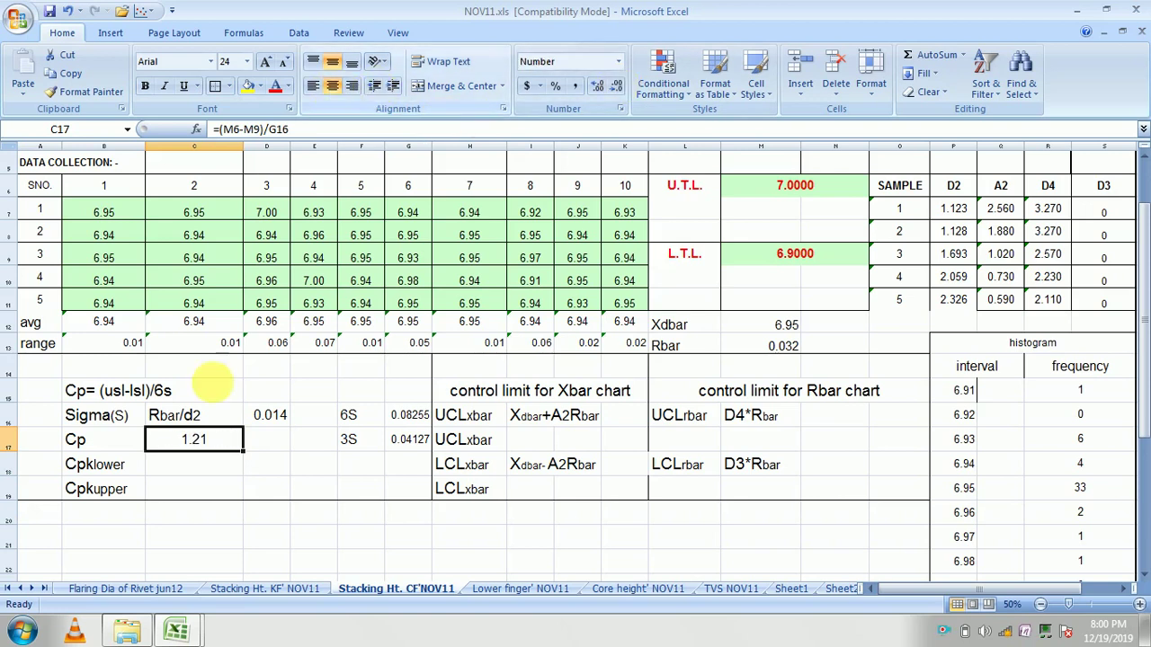
Step: Enter Xdbar minus L.T.L. divided by 3S (M12, M9, G17) in C18 for Cpk lower
{"action": "left_click", "coordinate": [205, 463]}
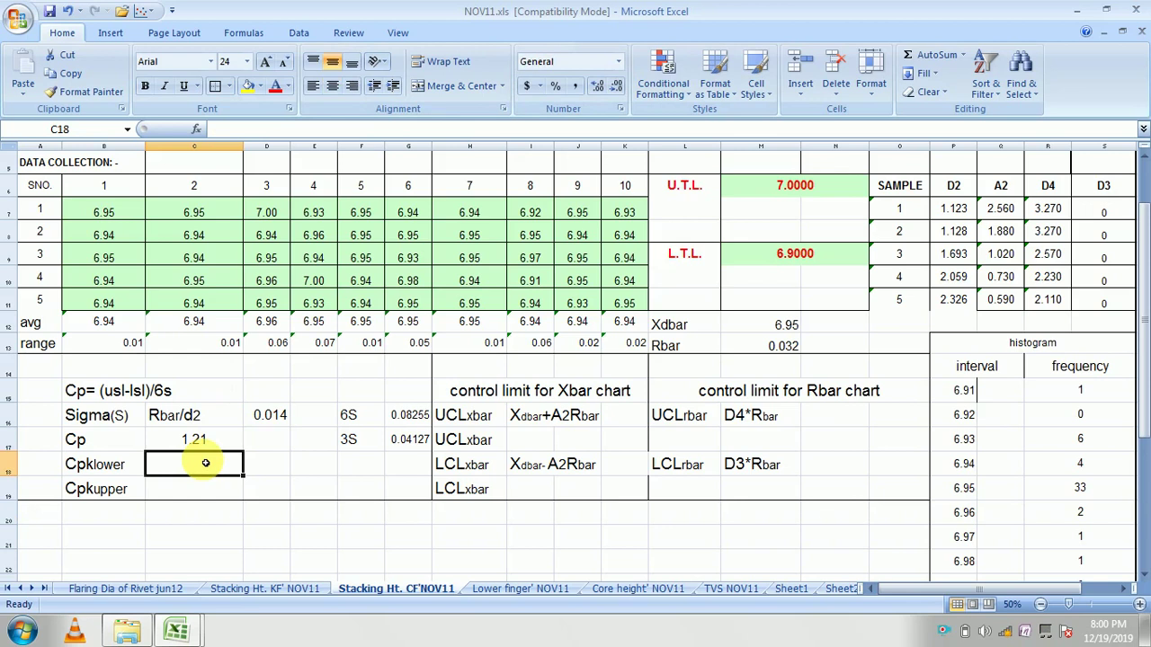
{"action": "type", "text": "="}
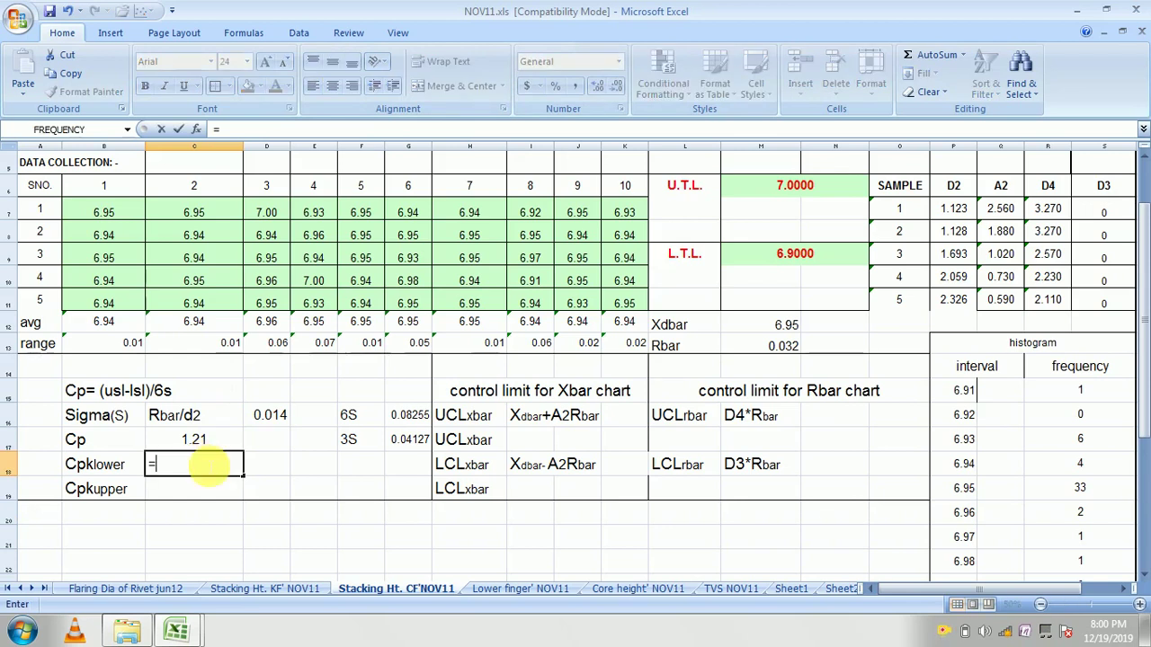
{"action": "left_click", "coordinate": [788, 326]}
{"action": "type", "text": "-"}
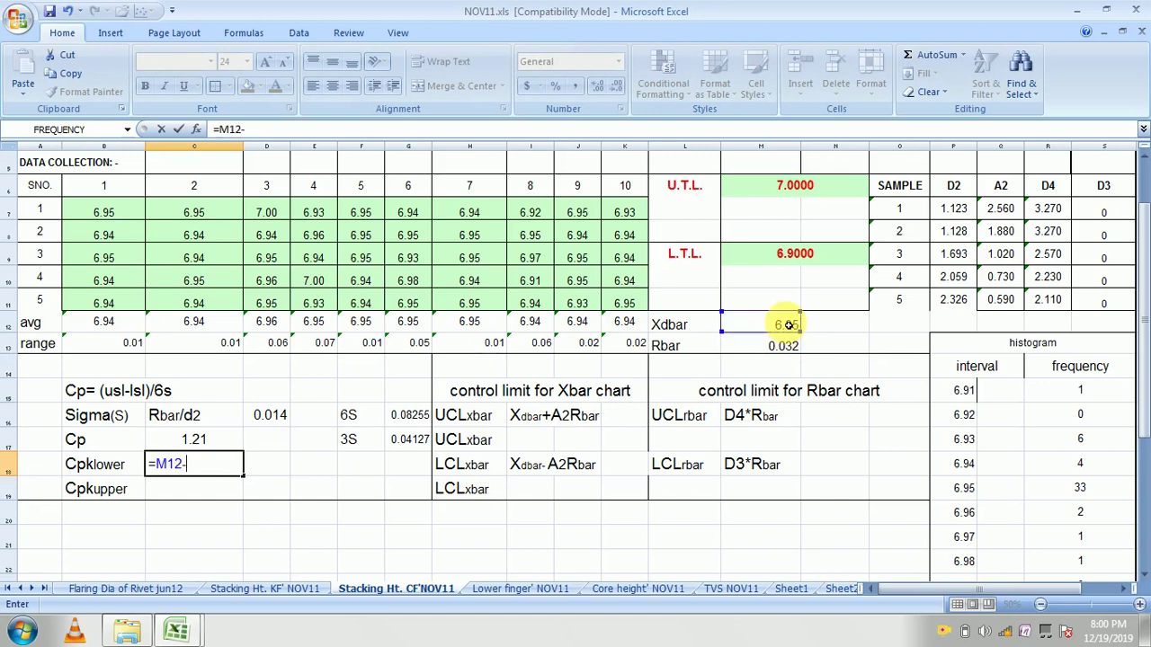
{"action": "left_click", "coordinate": [774, 257]}
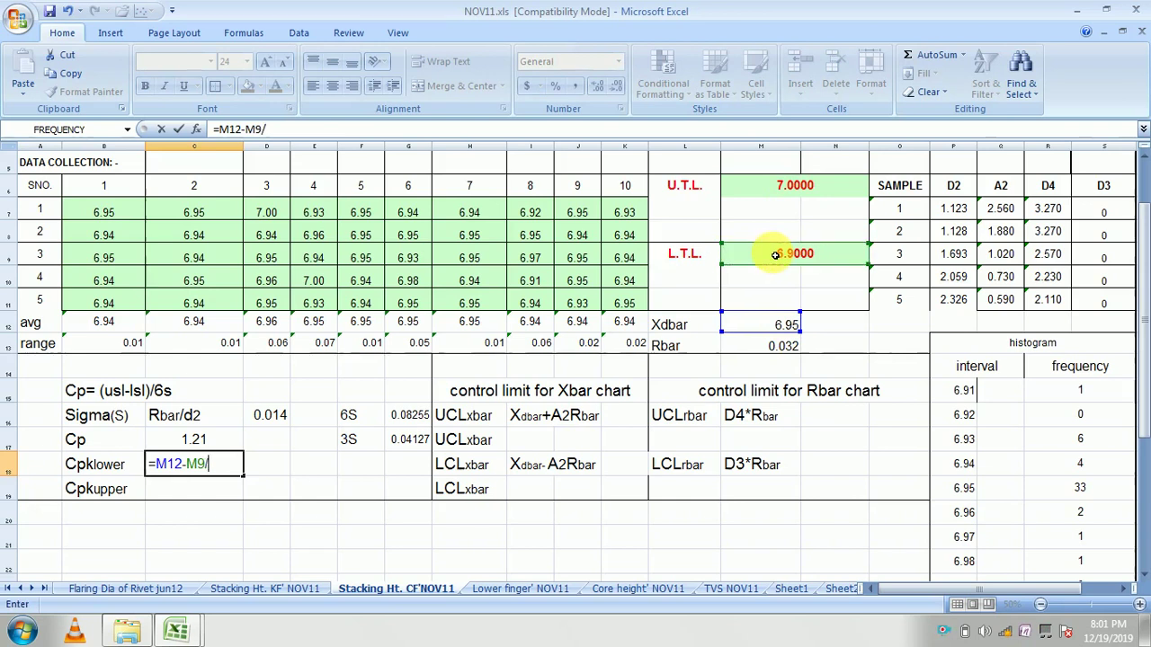
{"action": "type", "text": "/"}
{"action": "left_click", "coordinate": [416, 441]}
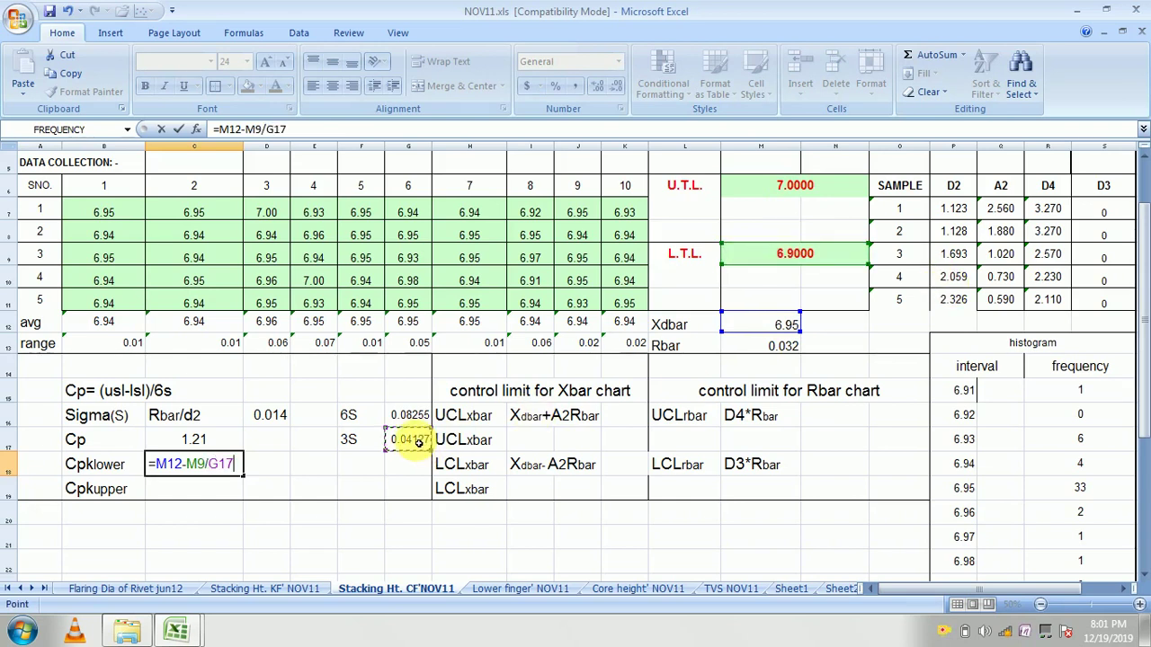
{"action": "key", "text": "Return"}
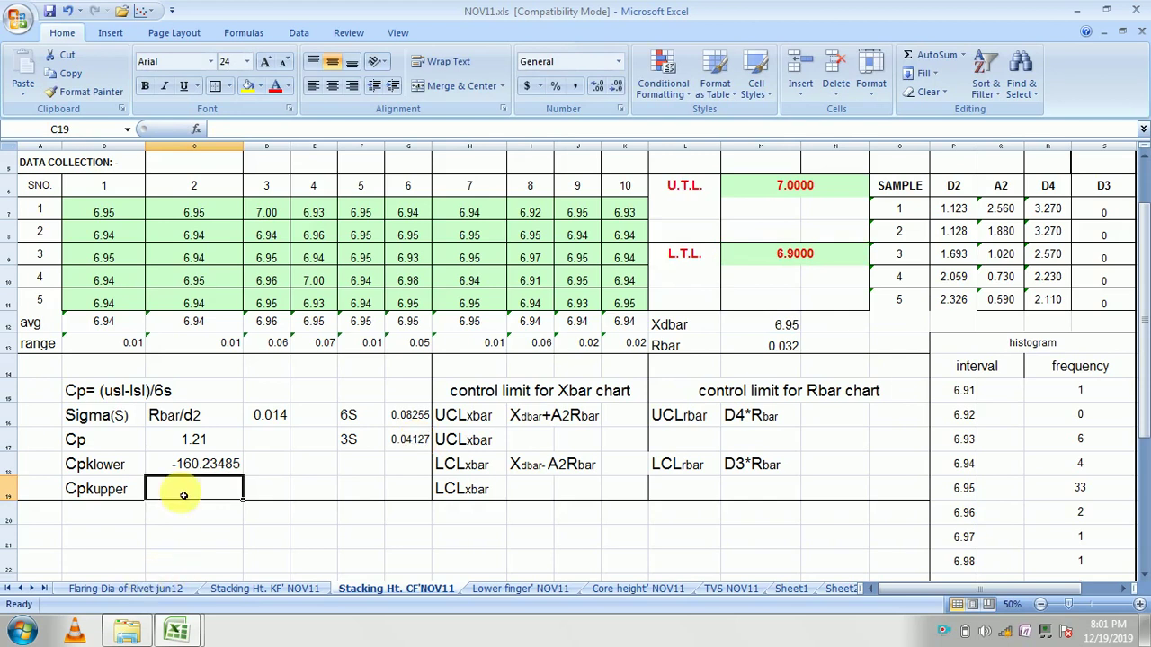
Step: Add parentheses so the Cpk lower formula reads =(M12-M9)/G17
{"action": "double_click", "coordinate": [190, 465]}
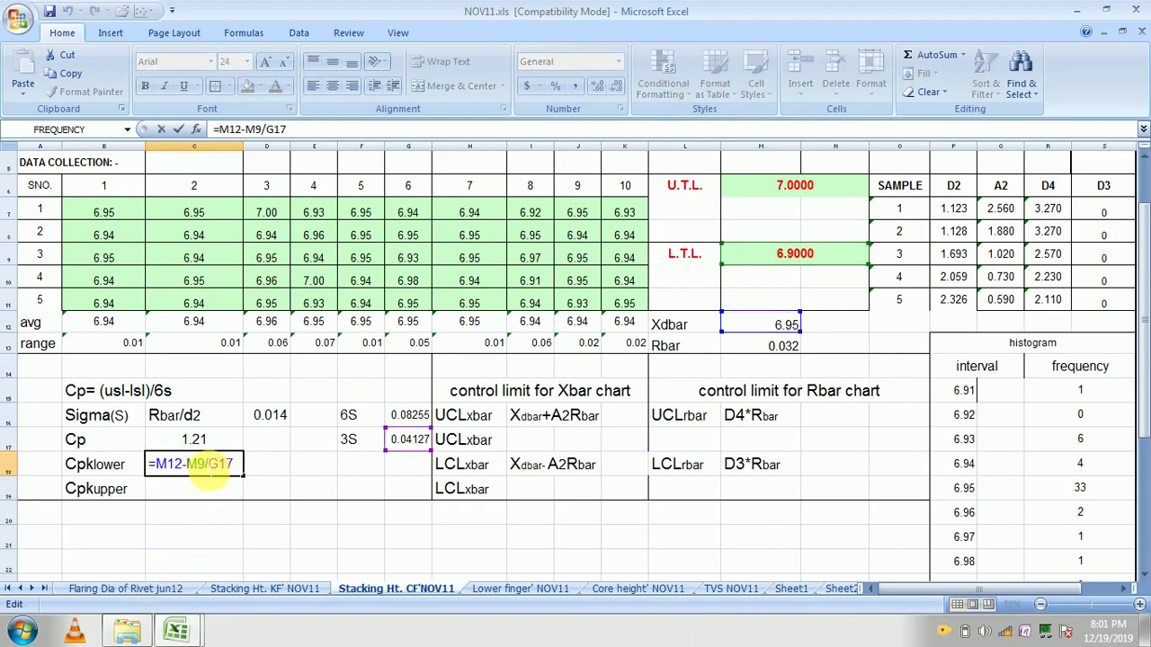
{"action": "left_click", "coordinate": [206, 464]}
{"action": "type", "text": ")"}
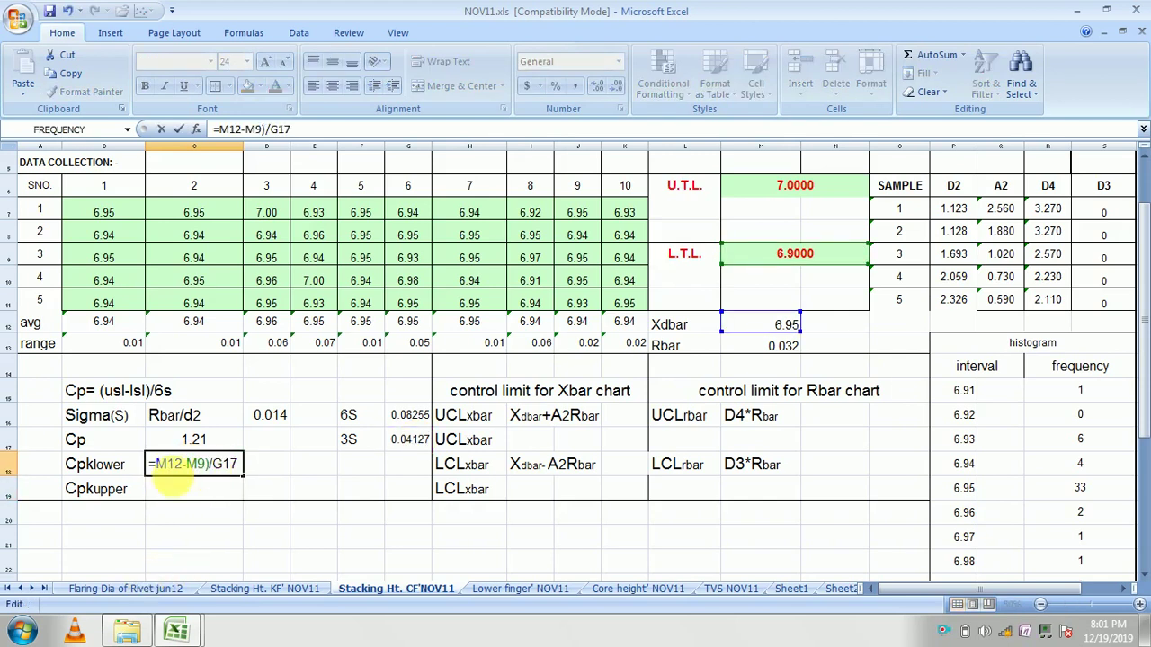
{"action": "left_click", "coordinate": [158, 464]}
{"action": "type", "text": "("}
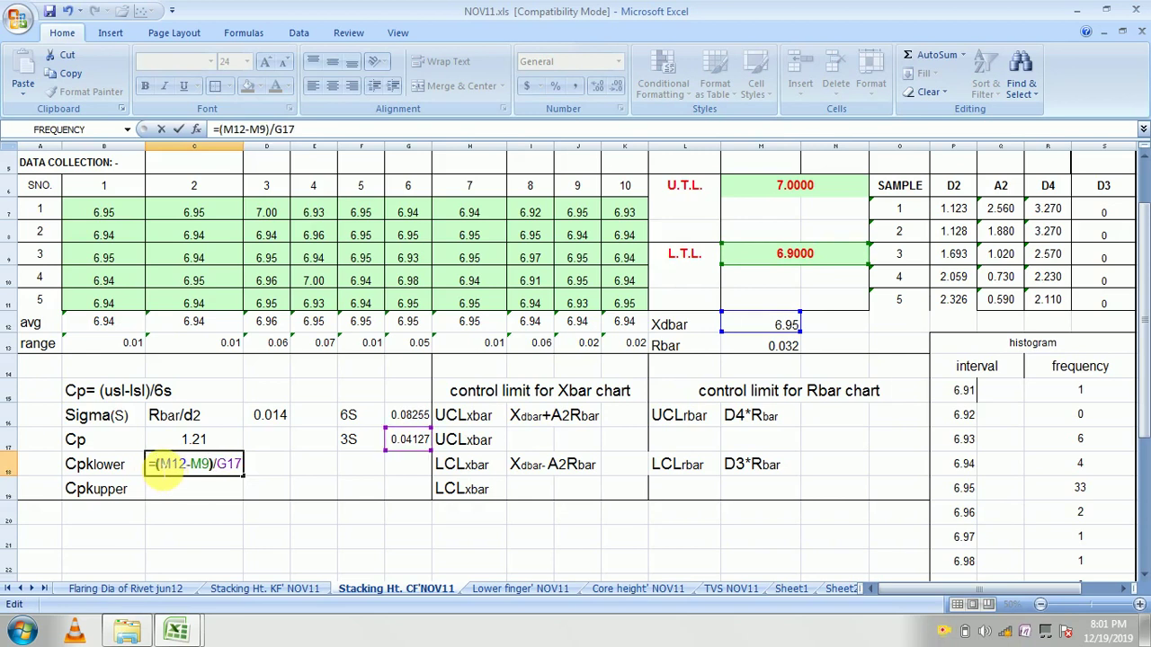
{"action": "key", "text": "Return"}
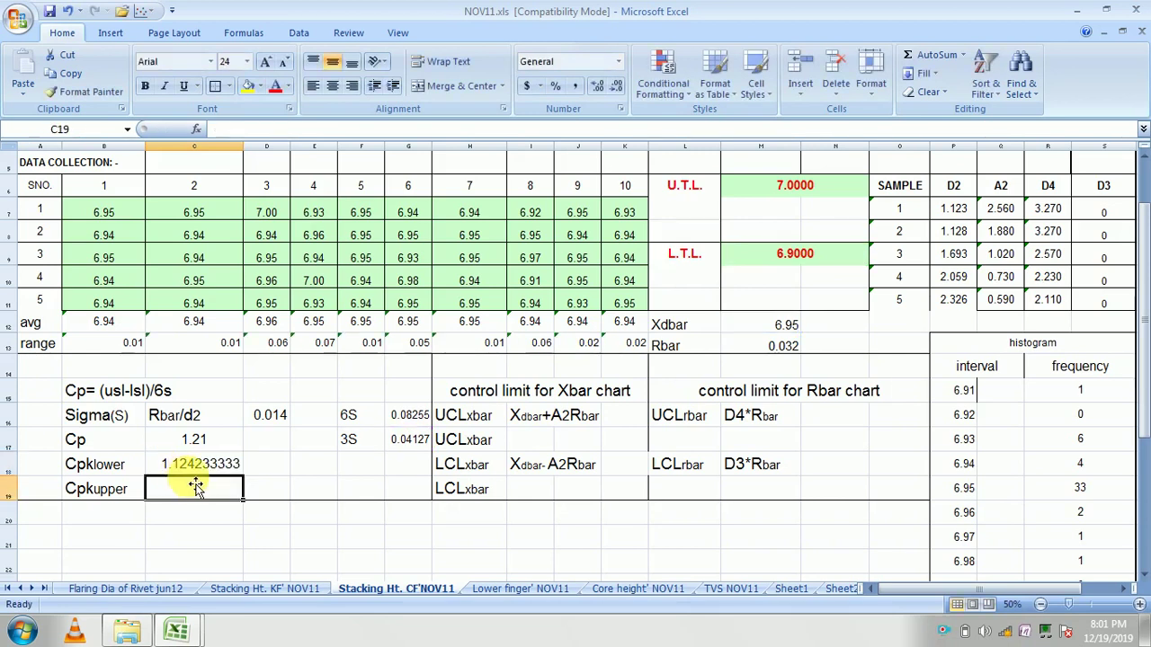
Step: Show Cpk lower as 1.12 with two decimals, centred, and begin the Cpk upper entry in C19
{"action": "left_click", "coordinate": [192, 469]}
{"action": "left_click", "coordinate": [185, 484]}
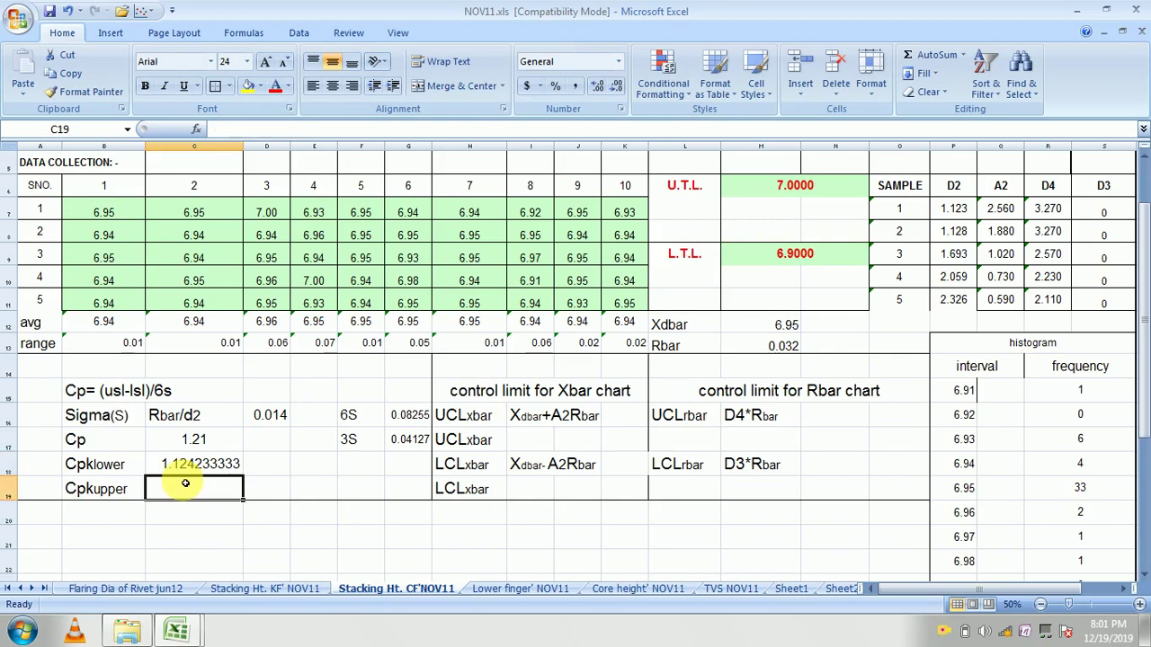
{"action": "left_click", "coordinate": [200, 465]}
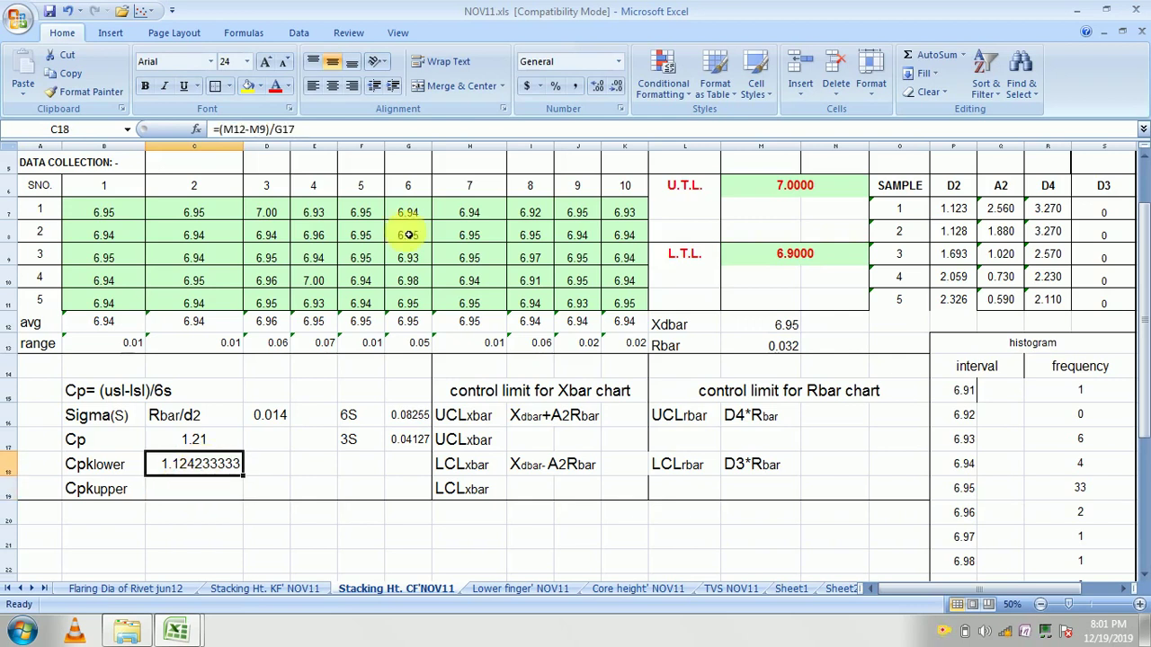
{"action": "left_click", "coordinate": [617, 87]}
{"action": "left_click", "coordinate": [617, 87]}
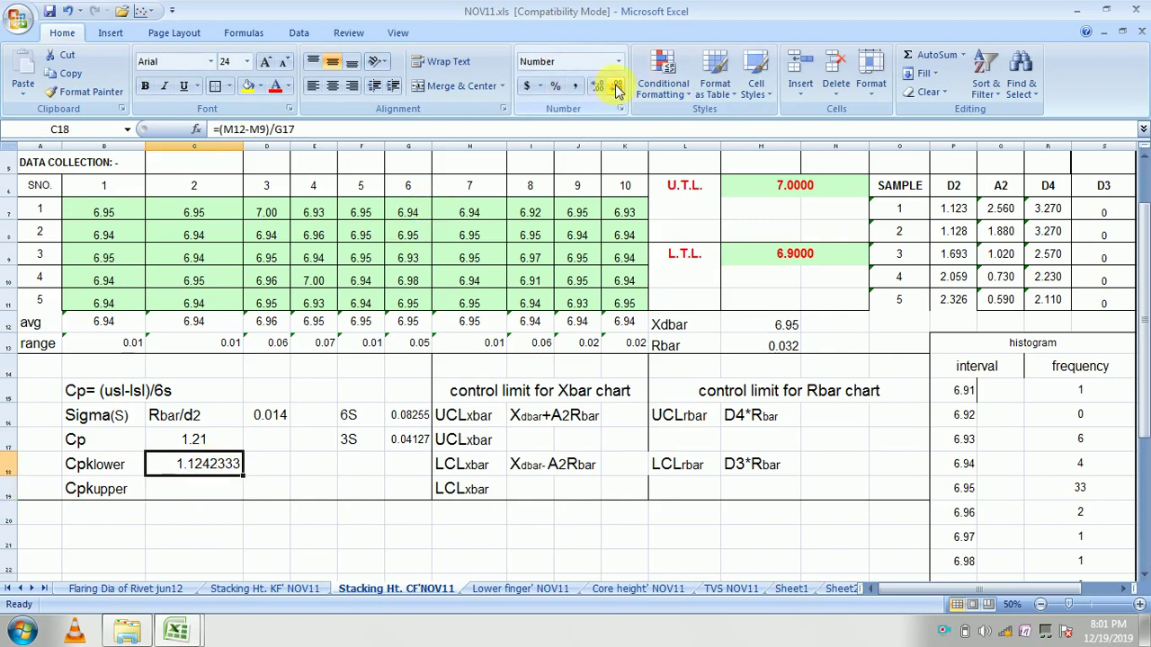
{"action": "left_click", "coordinate": [617, 86]}
{"action": "left_click", "coordinate": [617, 86]}
{"action": "left_click", "coordinate": [617, 87]}
{"action": "left_click", "coordinate": [617, 86]}
{"action": "left_click", "coordinate": [617, 86]}
{"action": "left_click", "coordinate": [332, 85]}
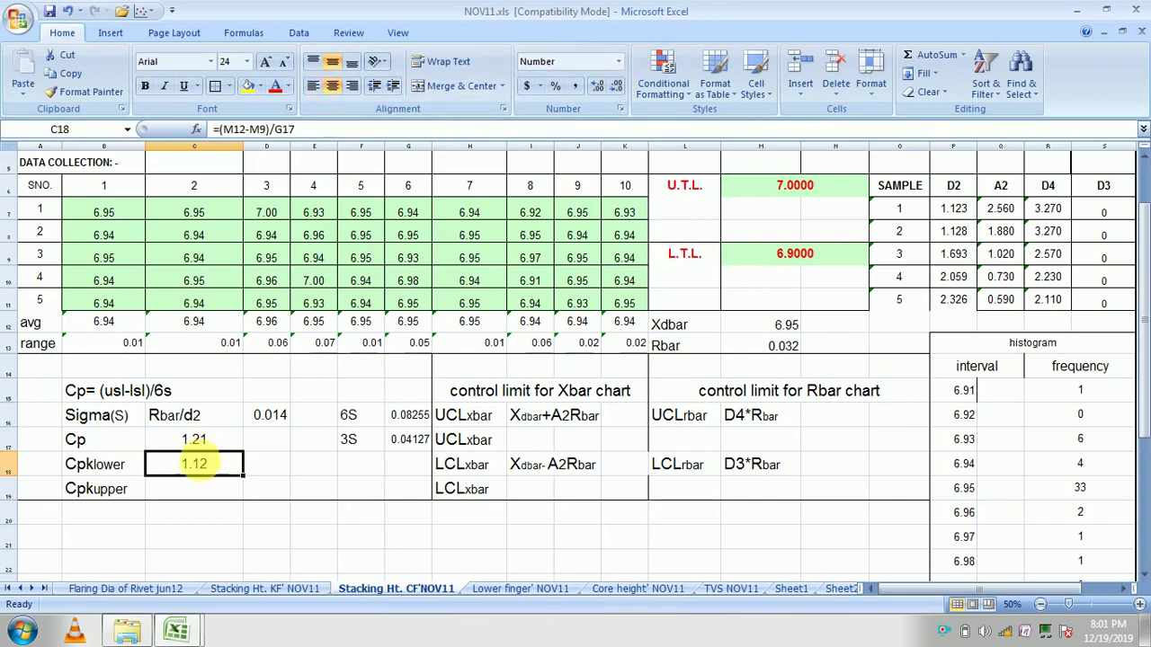
{"action": "left_click", "coordinate": [185, 493]}
{"action": "type", "text": "="}
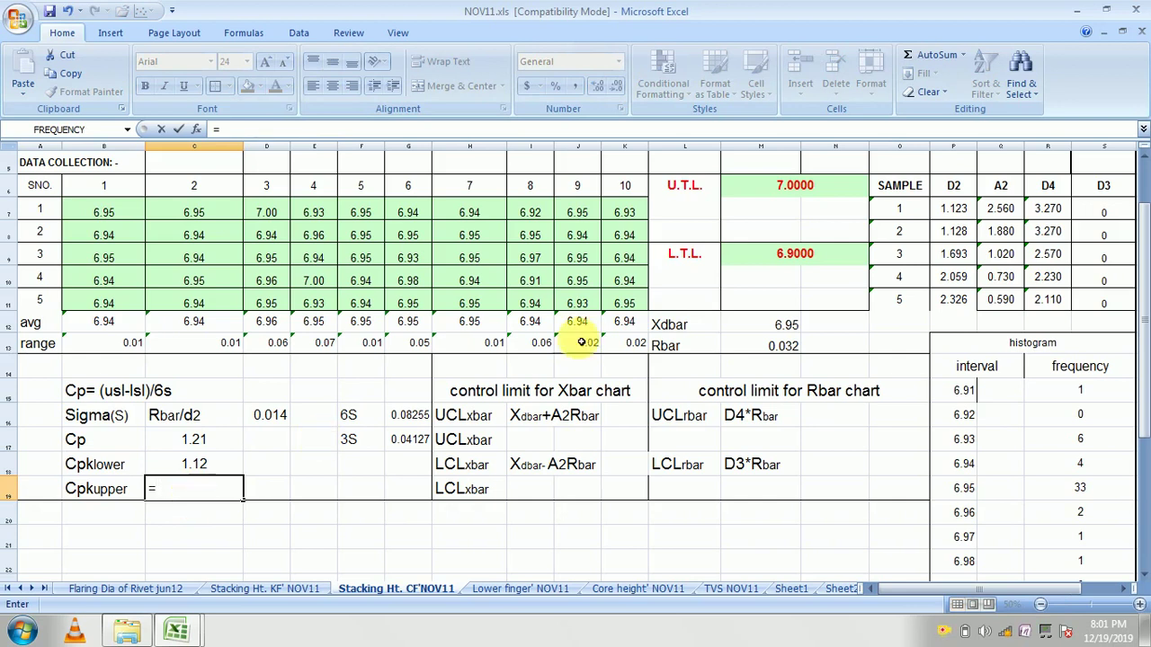
Step: Enter the Cpk upper formula =(M6-M12)/G17 in C19
{"action": "left_click", "coordinate": [817, 186]}
{"action": "type", "text": "-"}
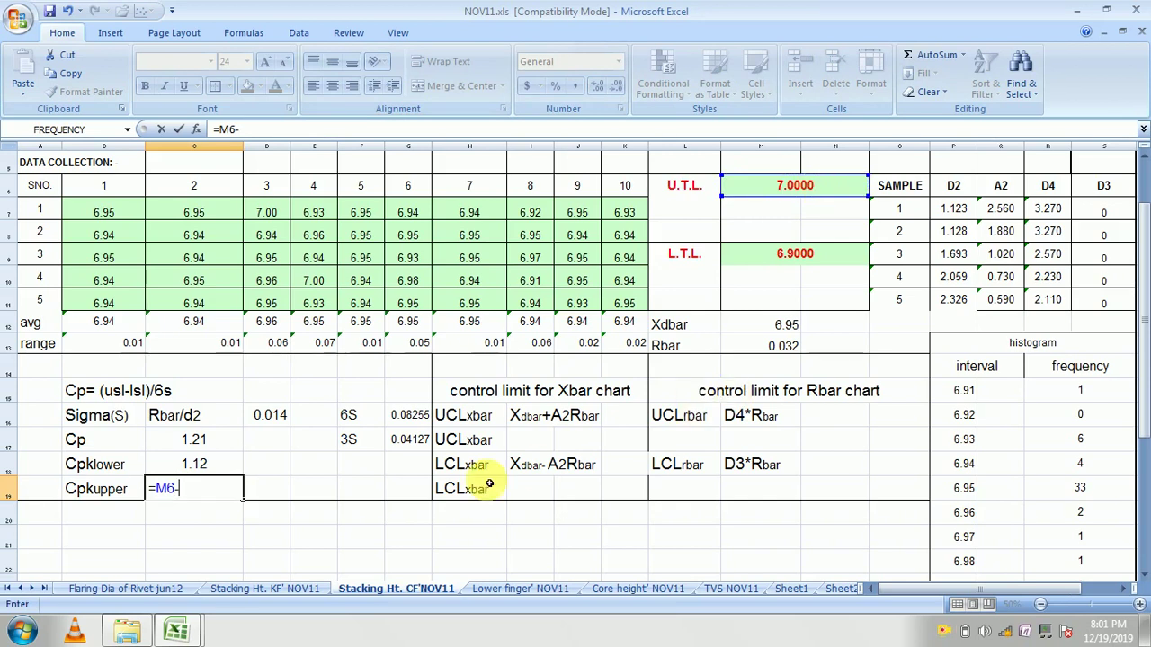
{"action": "left_click", "coordinate": [782, 328]}
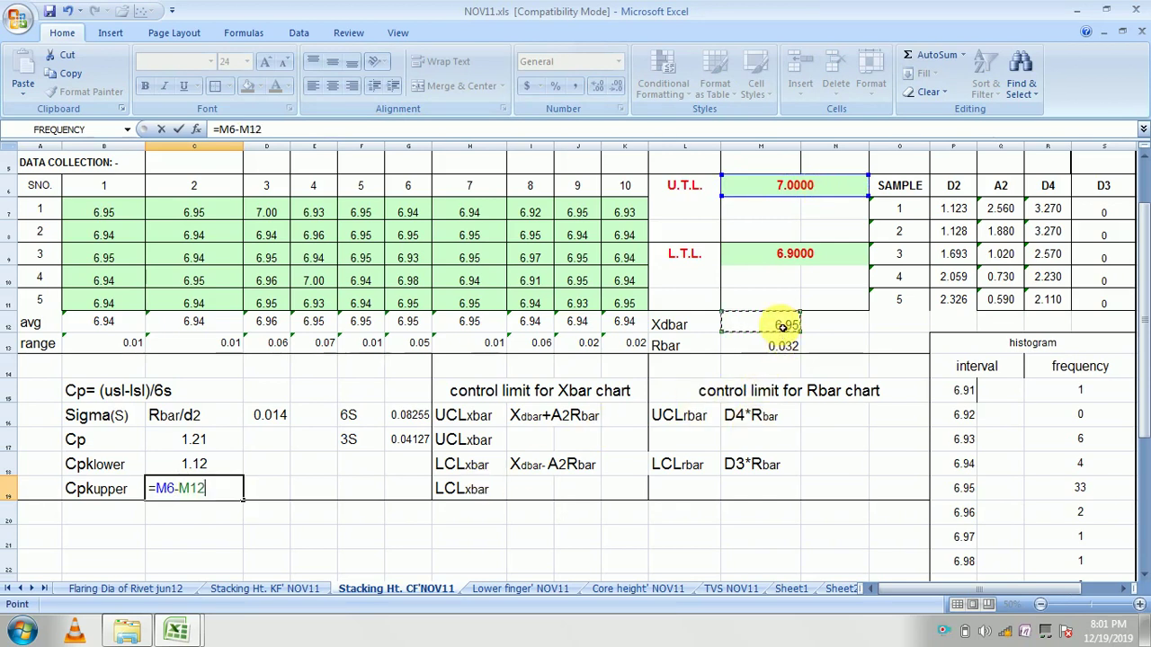
{"action": "type", "text": ")"}
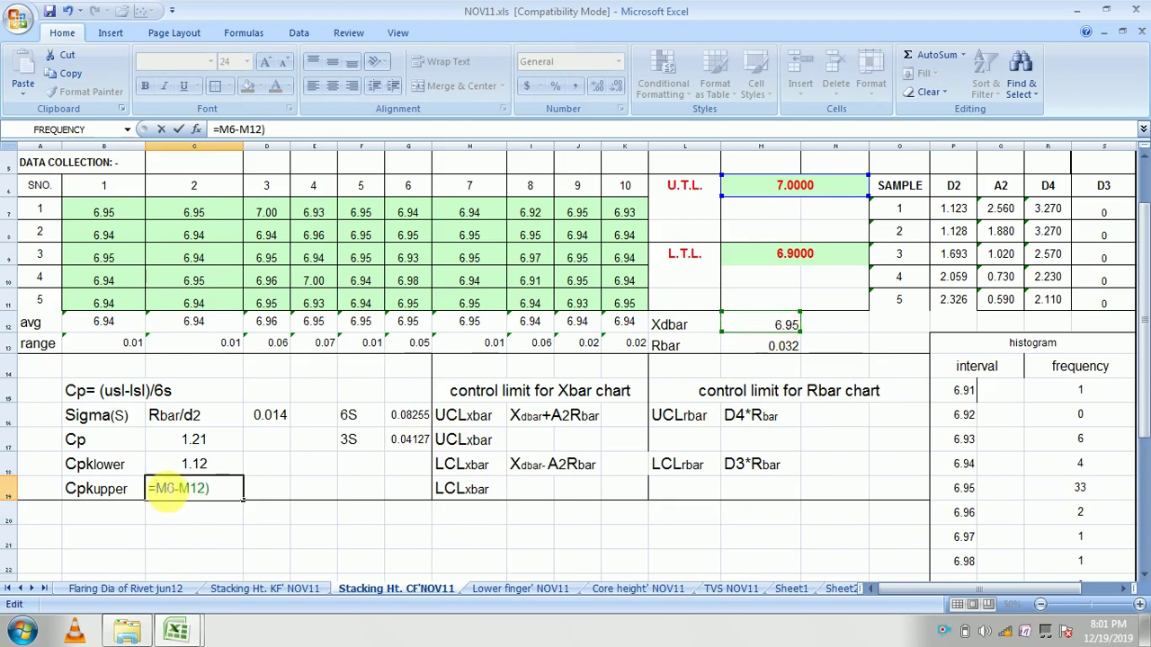
{"action": "type", "text": "("}
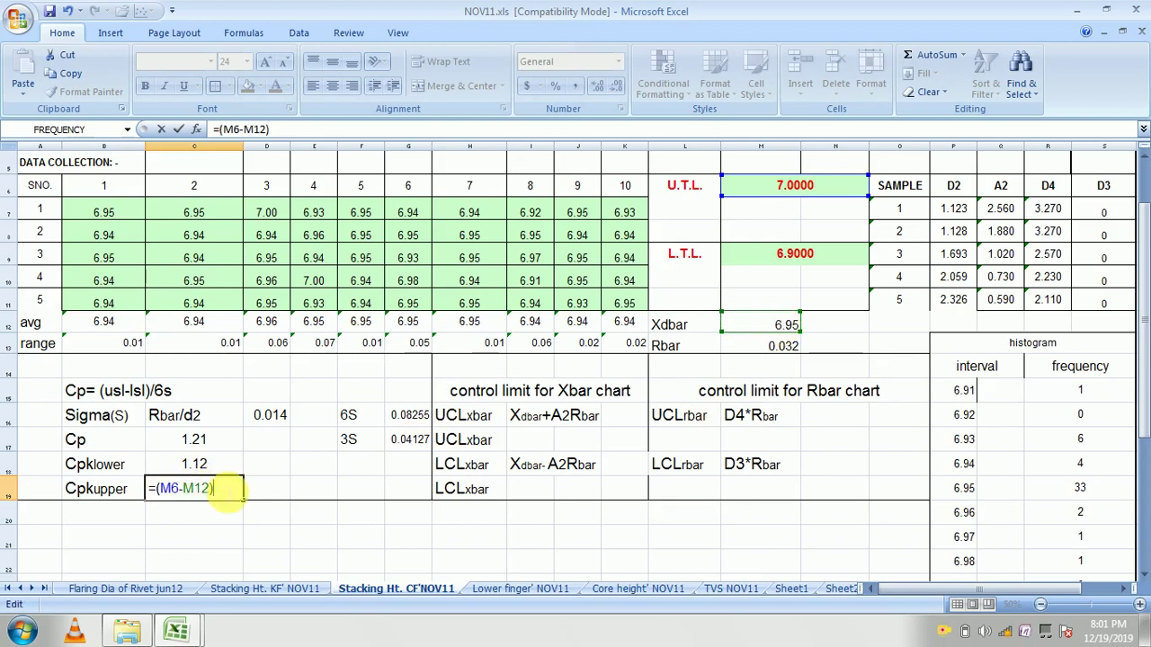
{"action": "left_click", "coordinate": [404, 442]}
{"action": "key", "text": "Return"}
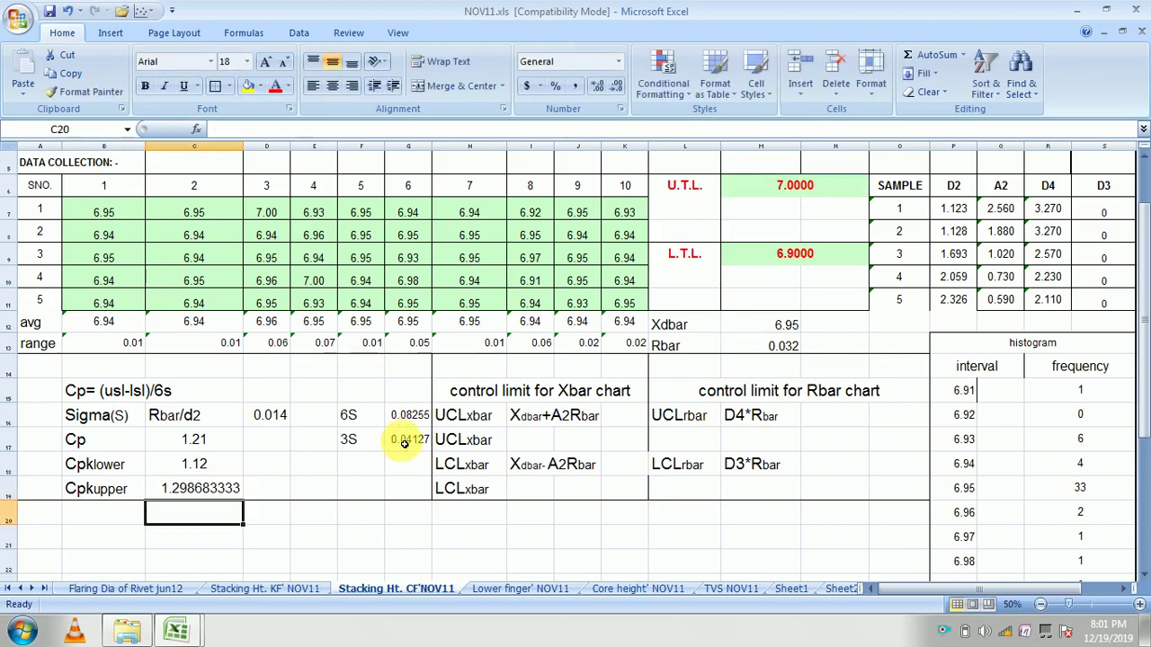
Step: Show the C19 result as 1.30 with two decimals, centred in the cell
{"action": "left_click", "coordinate": [179, 494]}
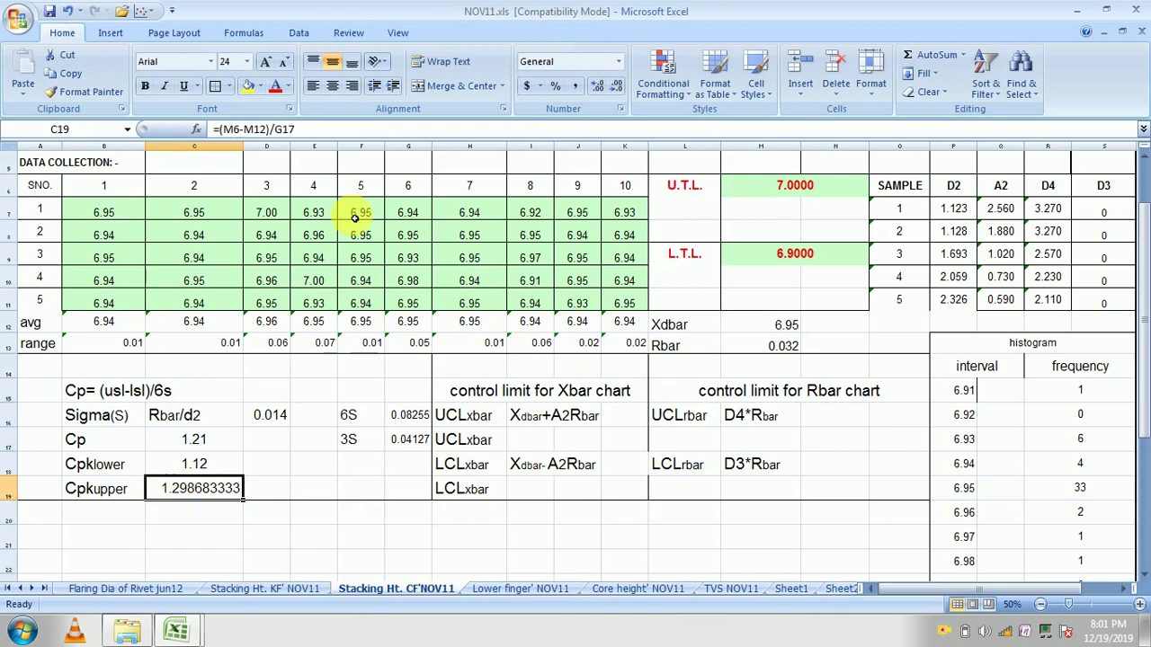
{"action": "left_click", "coordinate": [617, 90]}
{"action": "left_click", "coordinate": [617, 90]}
{"action": "left_click", "coordinate": [617, 90]}
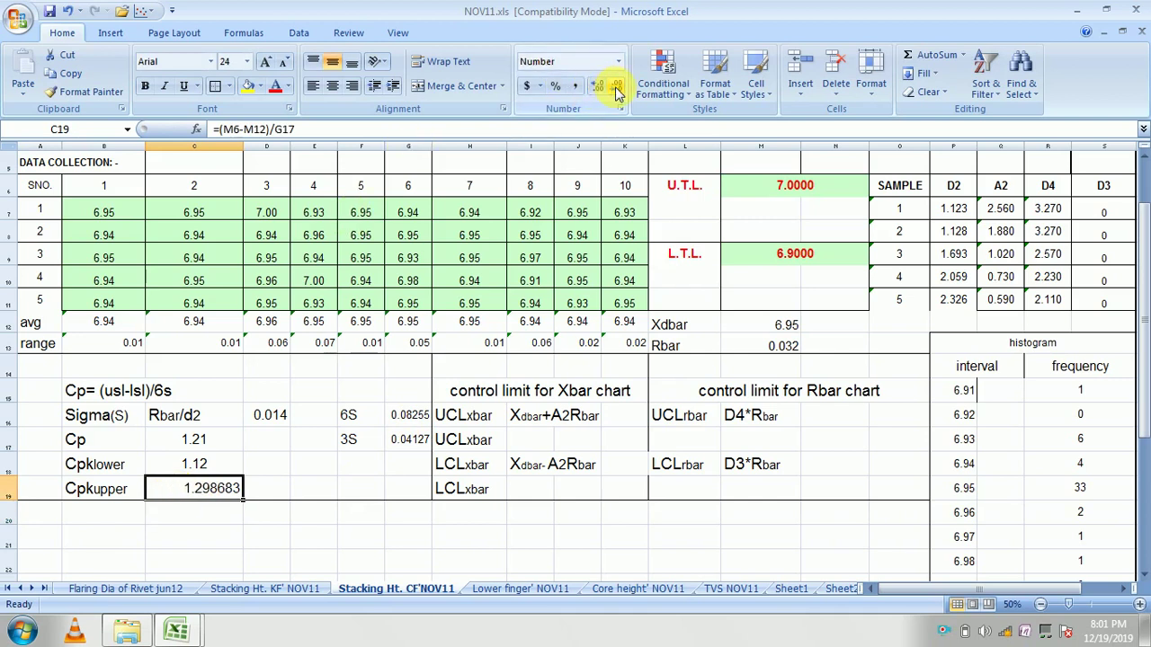
{"action": "left_click", "coordinate": [617, 90]}
{"action": "left_click", "coordinate": [616, 90]}
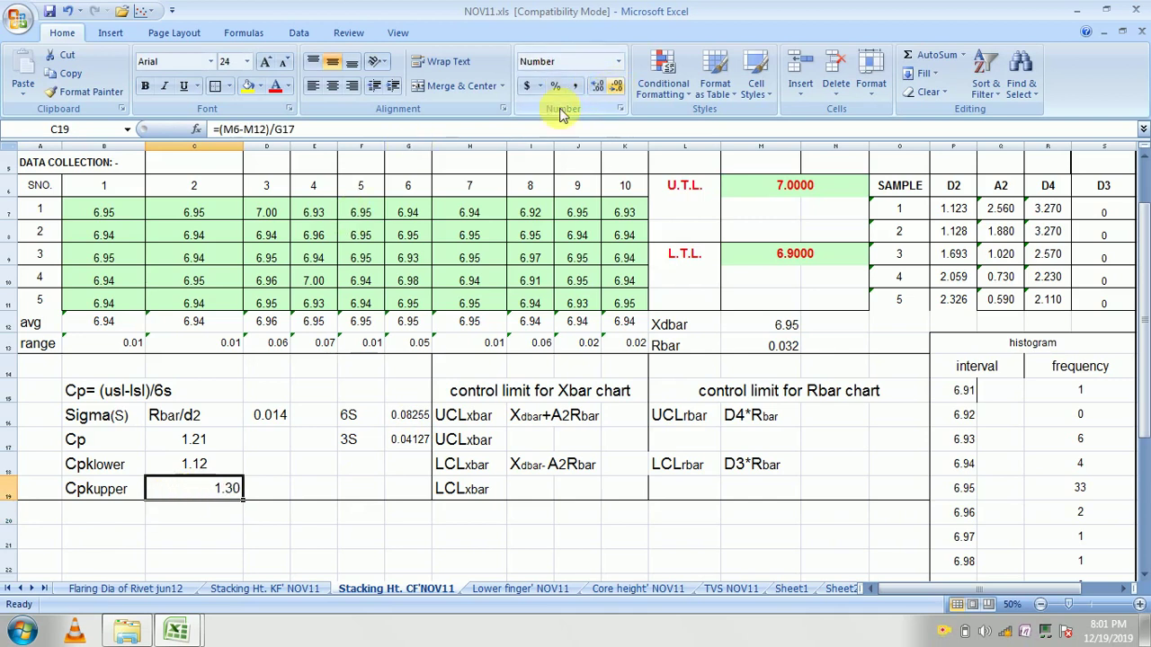
{"action": "left_click", "coordinate": [337, 87]}
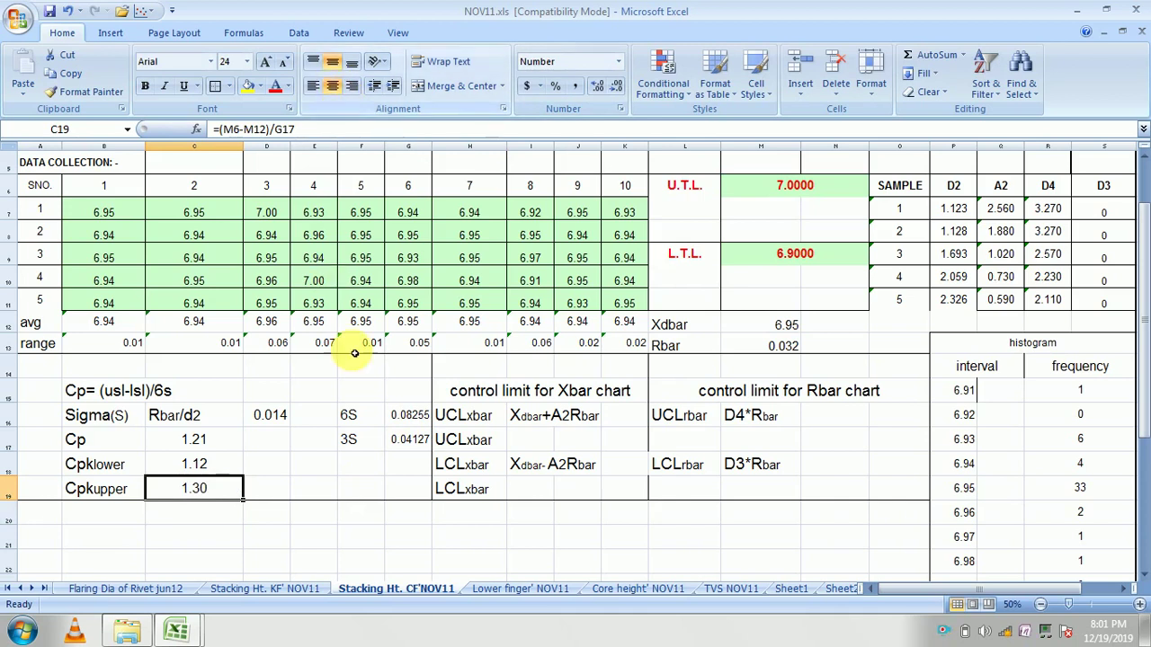
{"action": "left_click", "coordinate": [328, 488]}
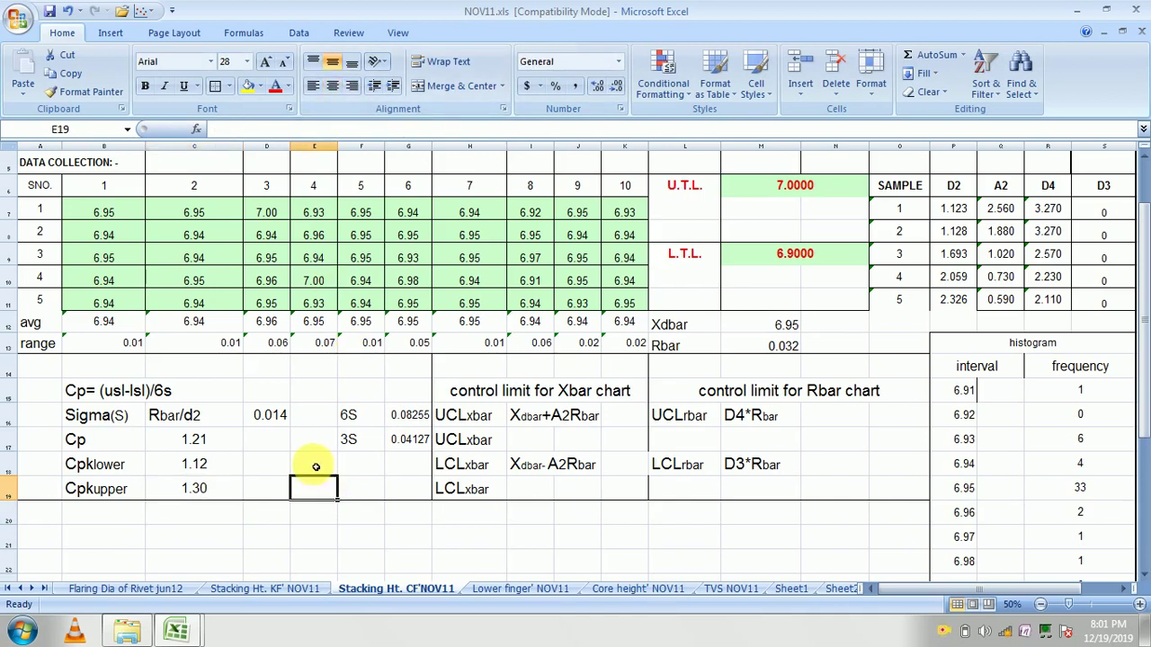
Step: Add the label Cp in E18 with the value 1.21 in F18
{"action": "left_click", "coordinate": [313, 463]}
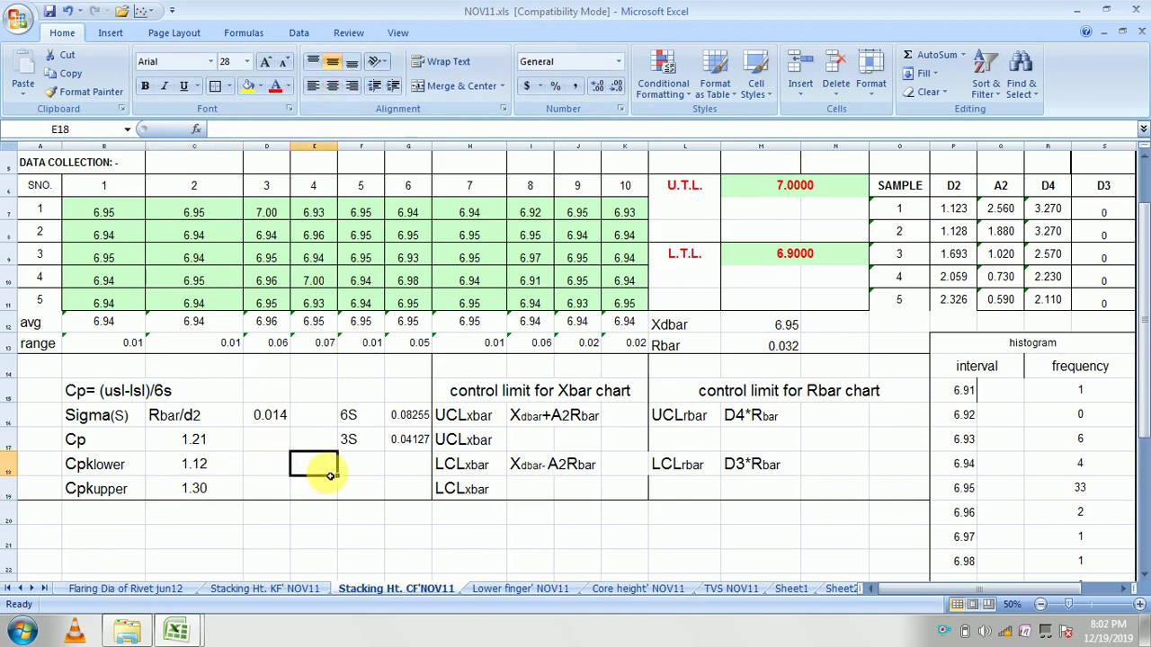
{"action": "type", "text": "c"}
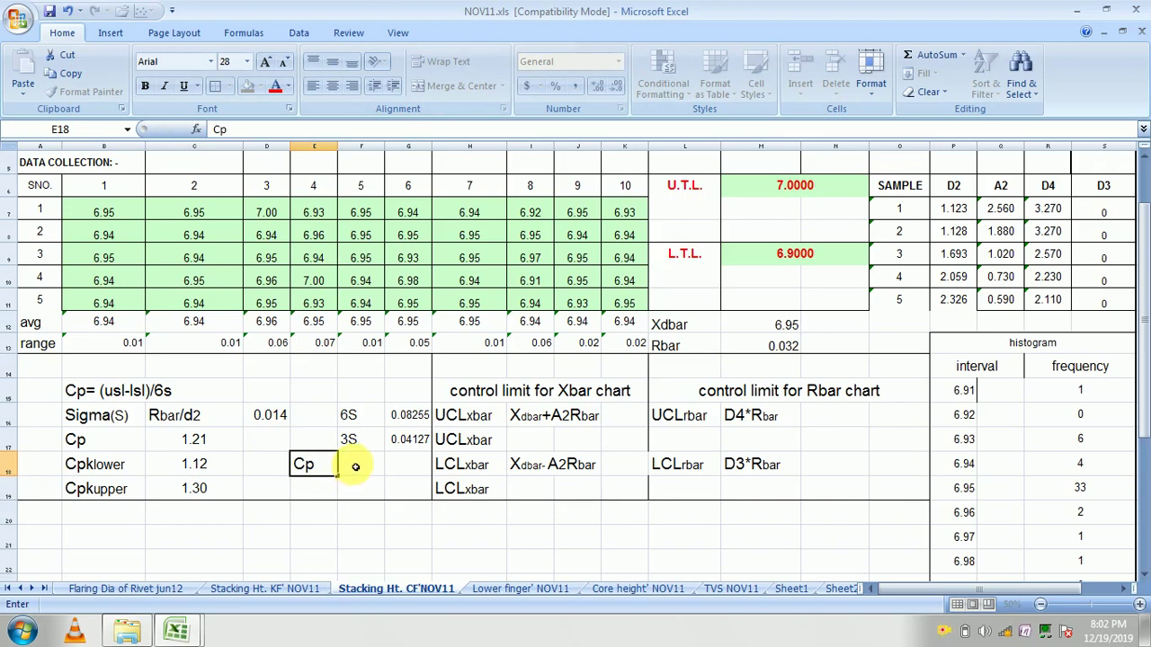
{"action": "left_click", "coordinate": [355, 465]}
{"action": "type", "text": "1.21"}
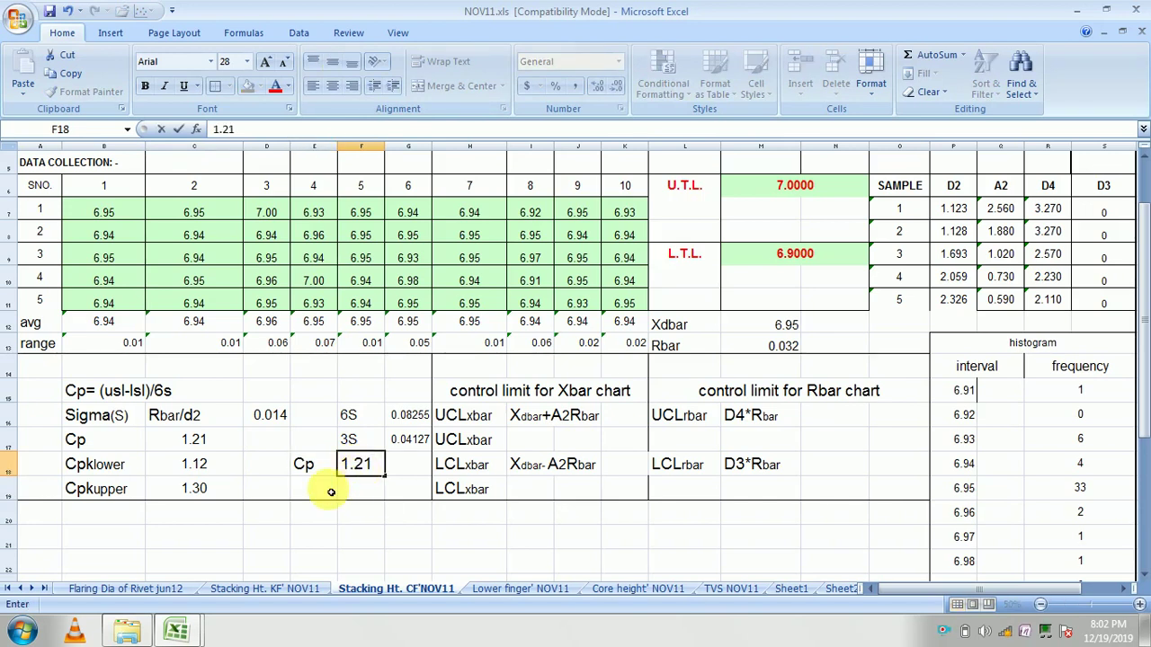
{"action": "left_click", "coordinate": [318, 491]}
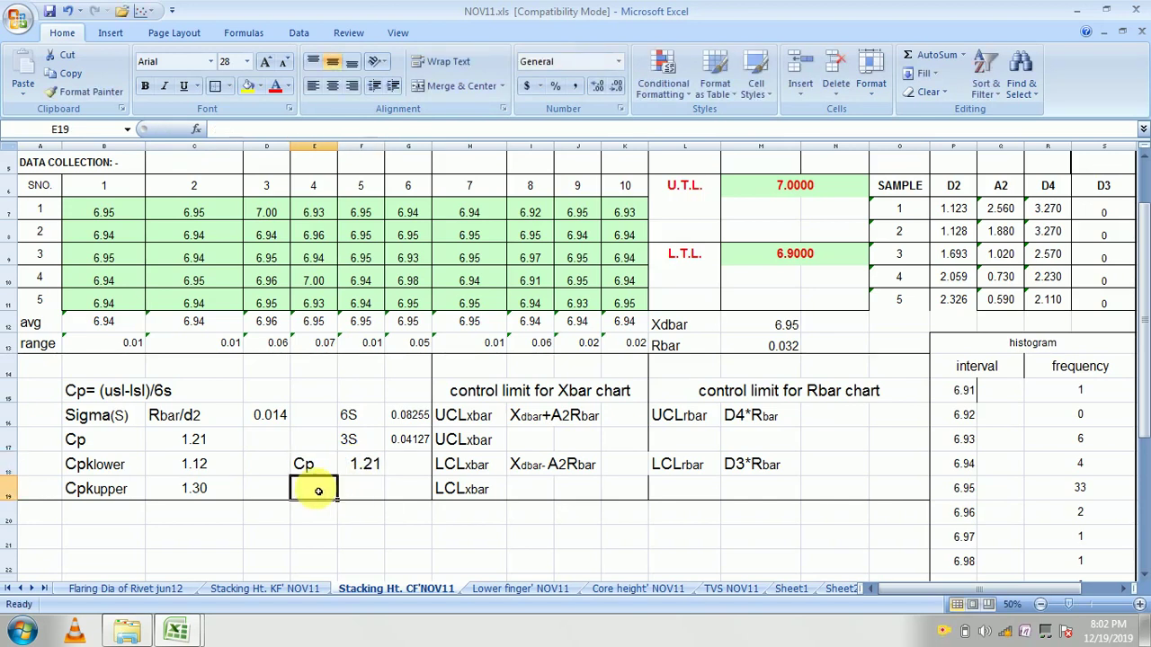
Step: Add the label Cpk in E19 with the value 1.12 in F19
{"action": "type", "text": "Cpk"}
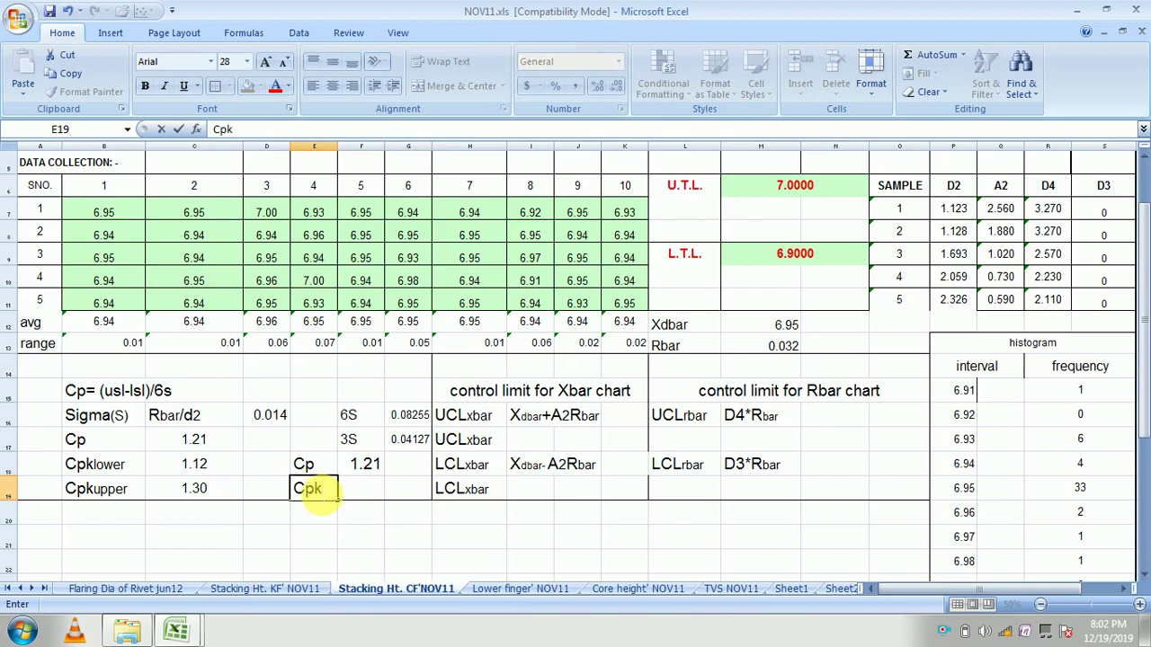
{"action": "key", "text": "Tab"}
{"action": "type", "text": "1"}
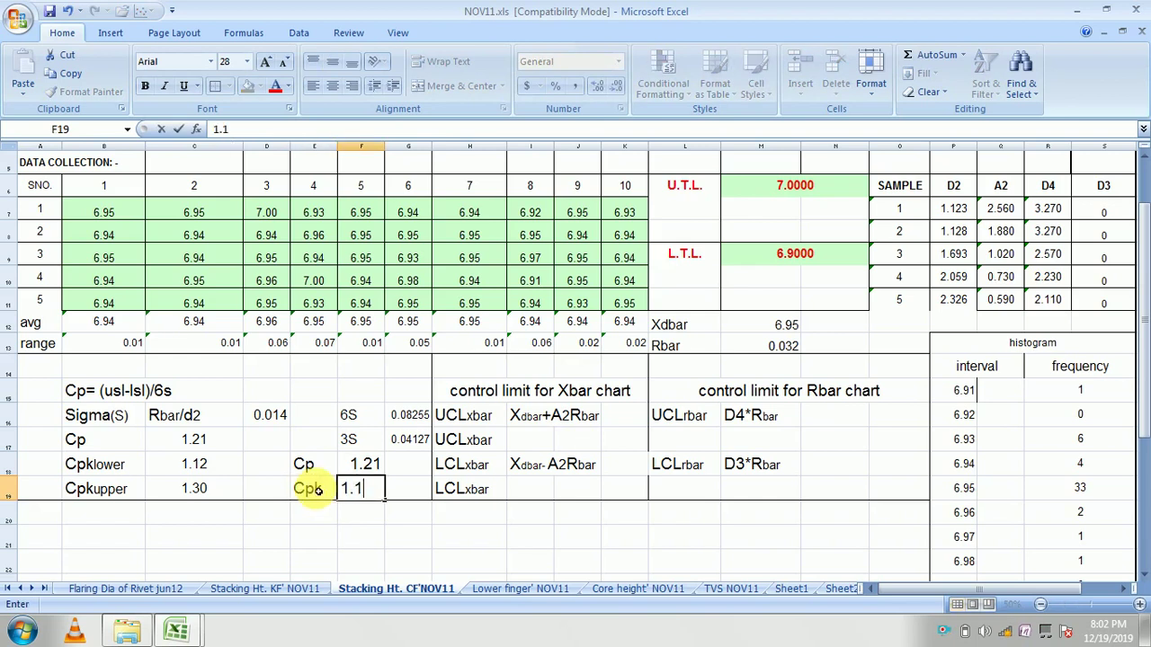
{"action": "left_click", "coordinate": [456, 540]}
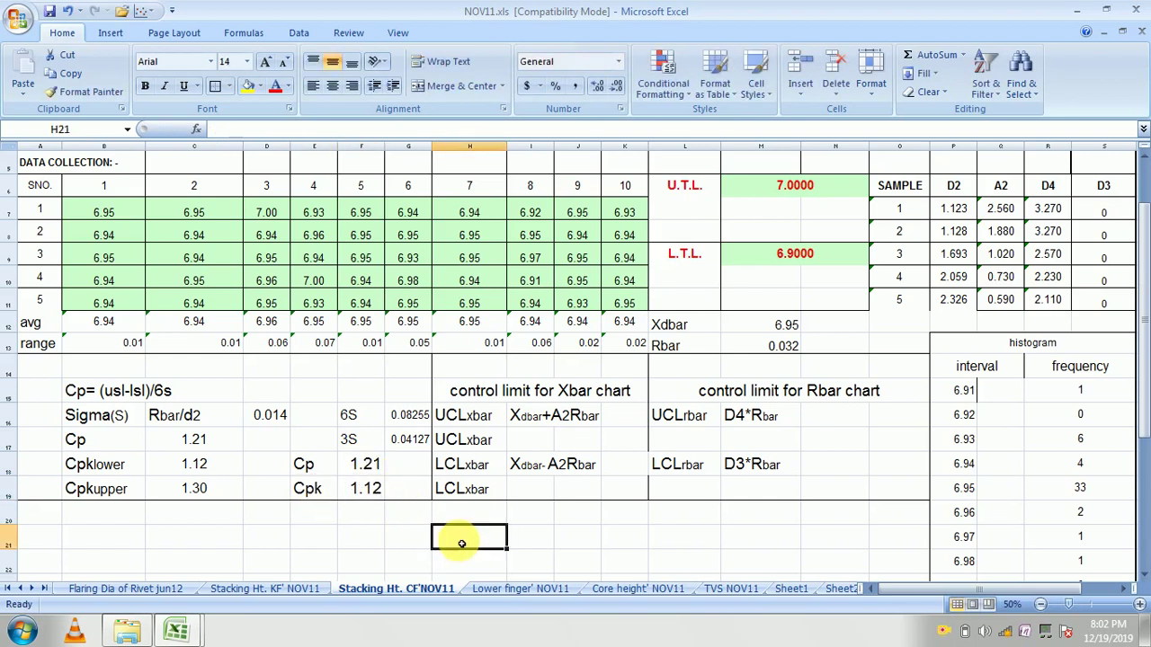
{"action": "left_click_drag", "start_coordinate": [207, 464], "coordinate": [205, 485]}
{"action": "left_click", "coordinate": [205, 487]}
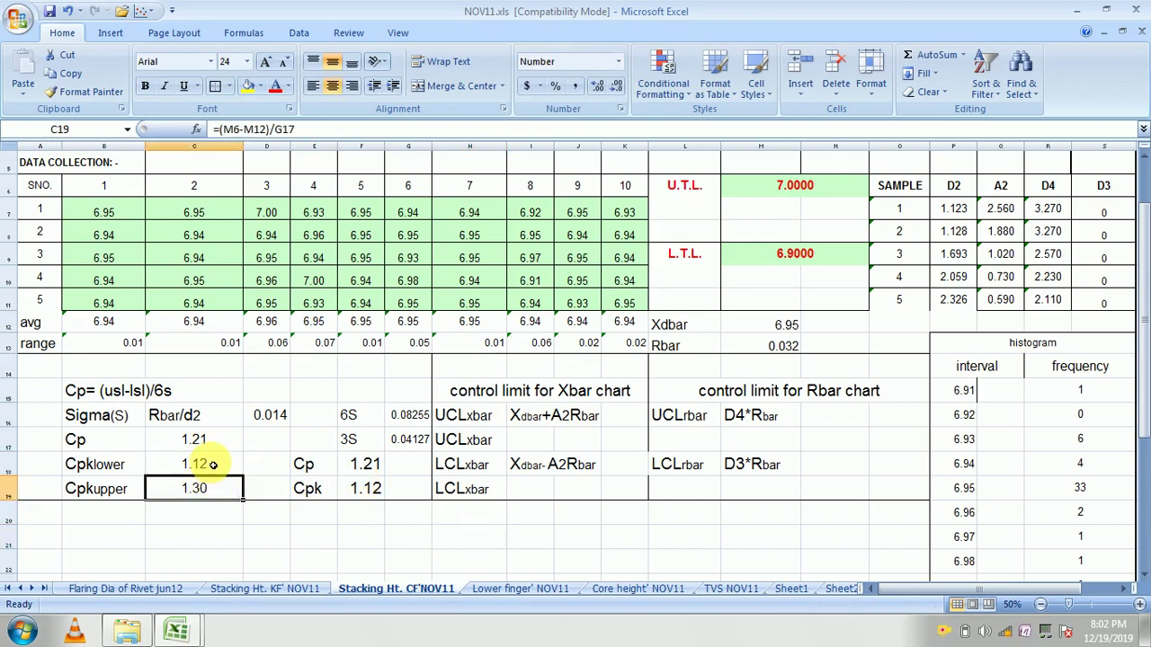
{"action": "left_click", "coordinate": [454, 536]}
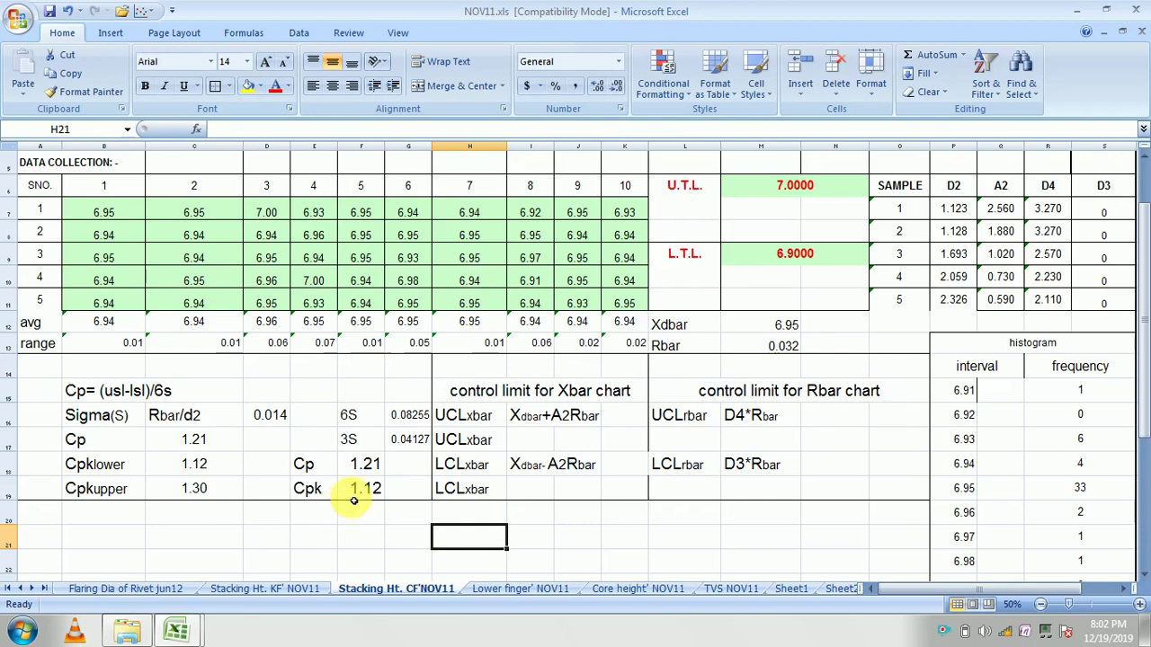
{"action": "mouse_move", "coordinate": [1145, 324]}
{"action": "left_mouse_down"}
{"action": "mouse_move", "coordinate": [1145, 299]}
{"action": "mouse_move", "coordinate": [1145, 324]}
{"action": "left_mouse_up"}
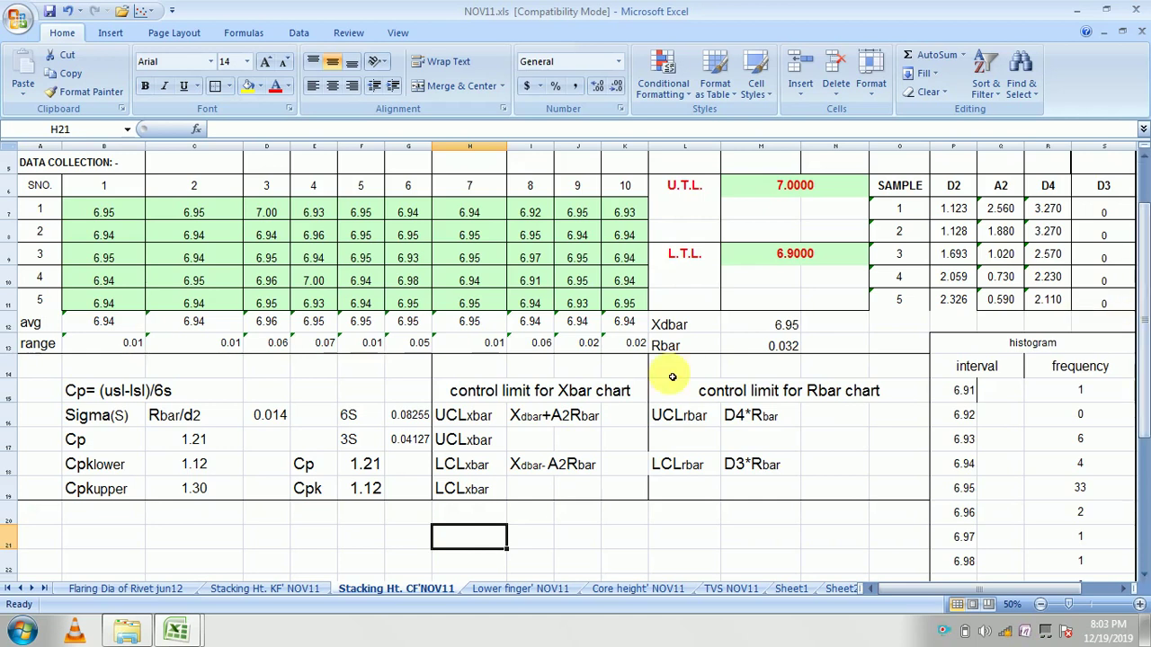
Step: Fill F18 (Cp 1.21) and F19 (Cpk 1.12) yellow and scroll back up the sheet
{"action": "left_click", "coordinate": [362, 468]}
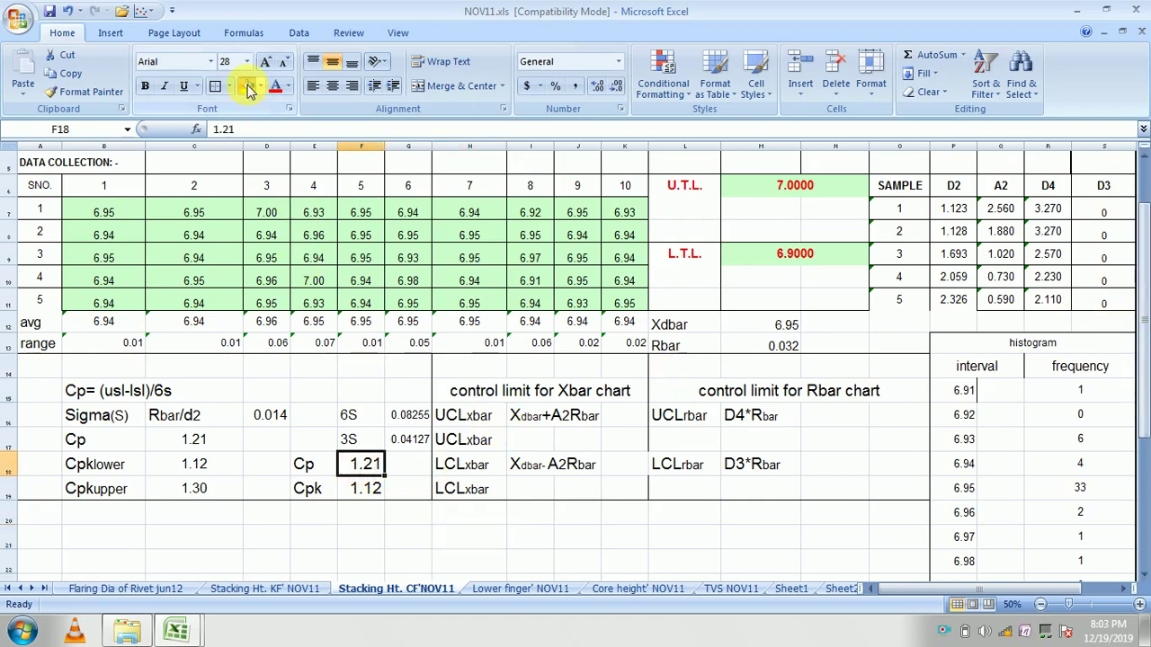
{"action": "left_click", "coordinate": [372, 488]}
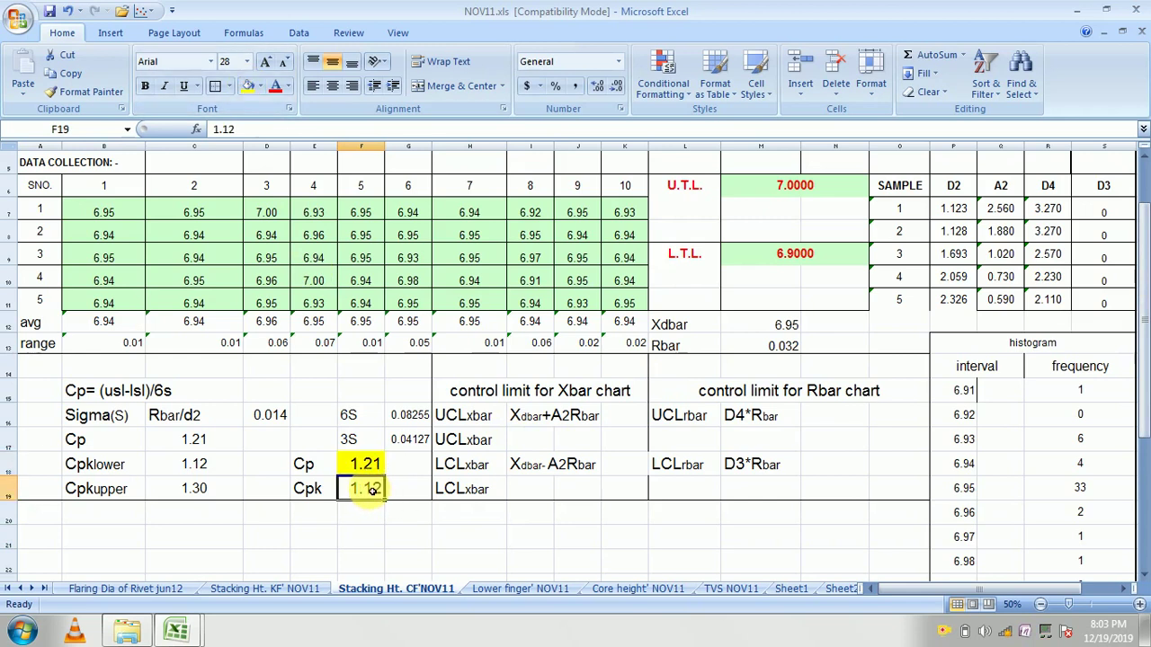
{"action": "left_click", "coordinate": [250, 89]}
{"action": "left_click", "coordinate": [531, 459]}
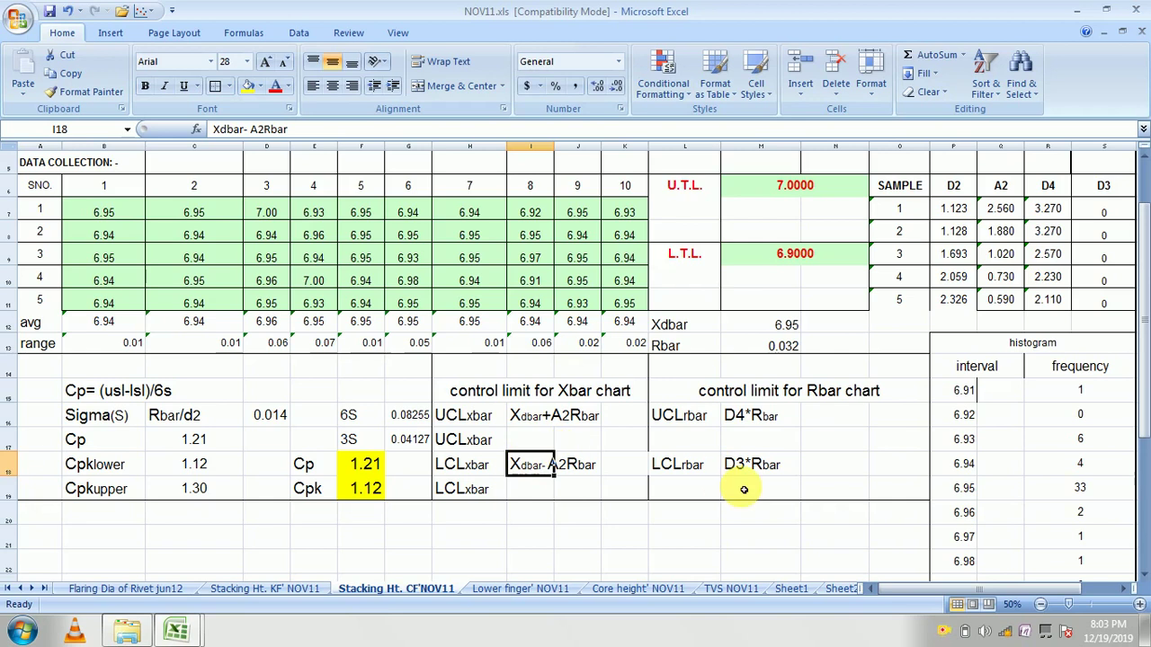
{"action": "left_click_drag", "start_coordinate": [1144, 357], "coordinate": [1145, 299]}
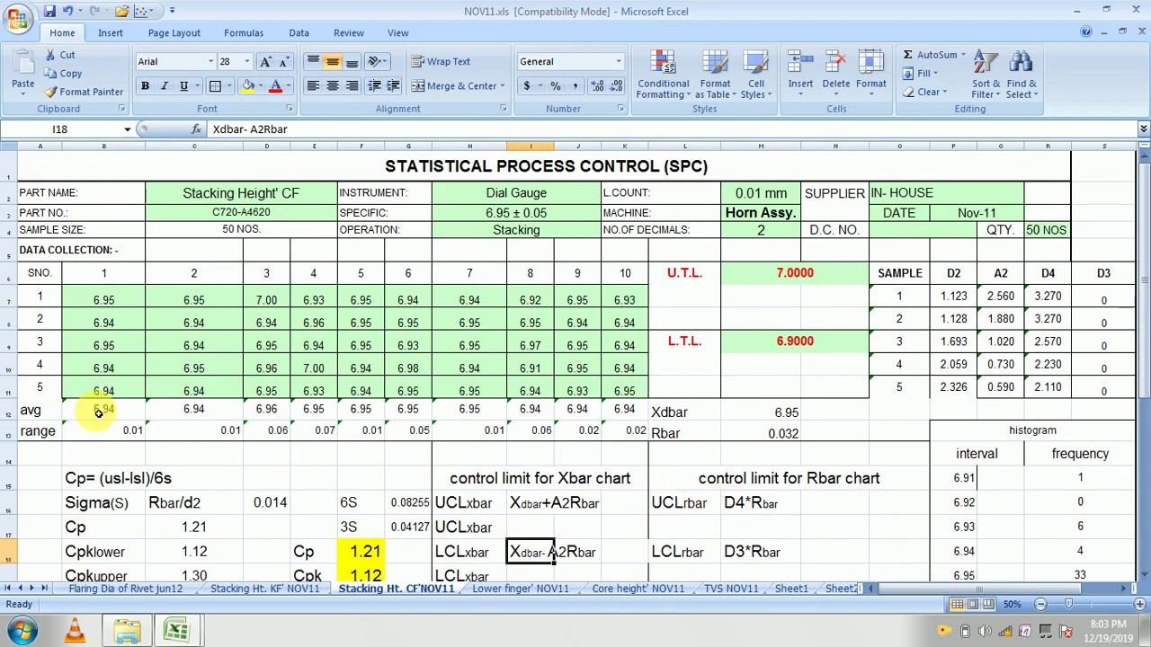
Step: Insert a Line with Markers chart of the averages in B12:K12
{"action": "left_click_drag", "start_coordinate": [98, 411], "coordinate": [635, 409]}
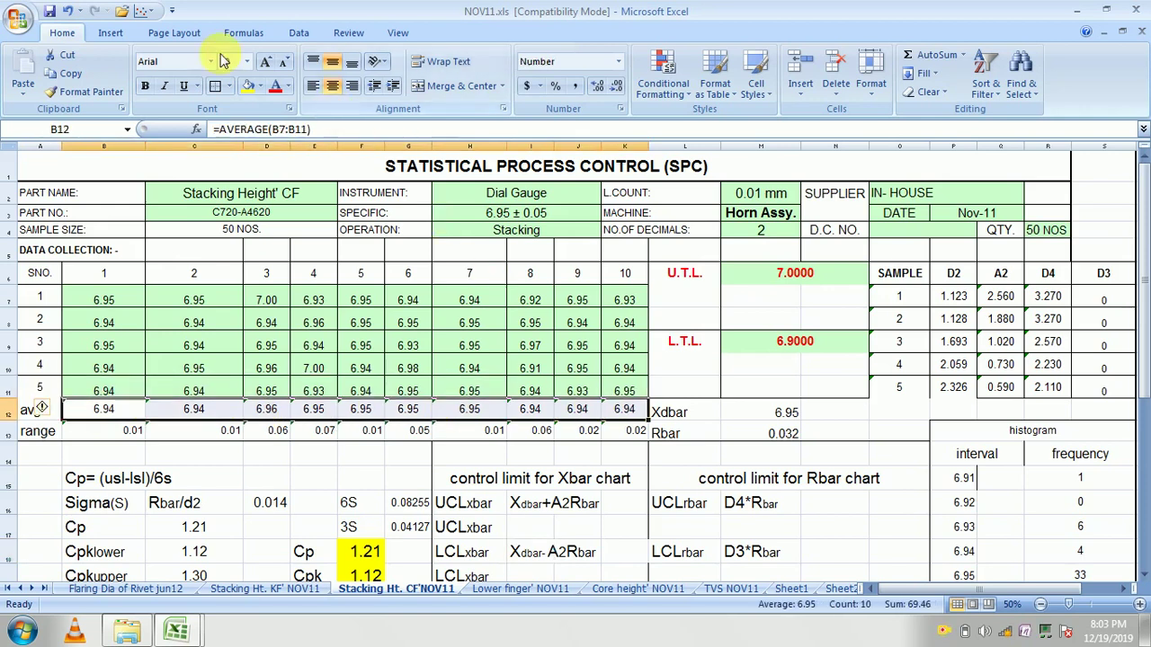
{"action": "left_click", "coordinate": [111, 33]}
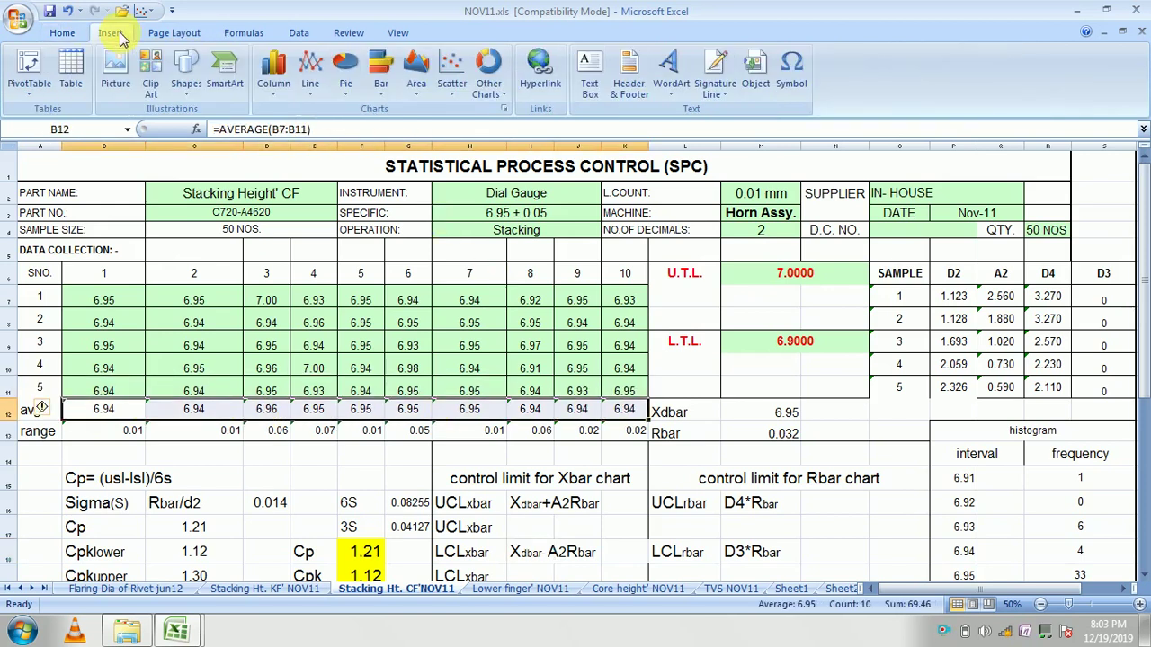
{"action": "left_click", "coordinate": [309, 72]}
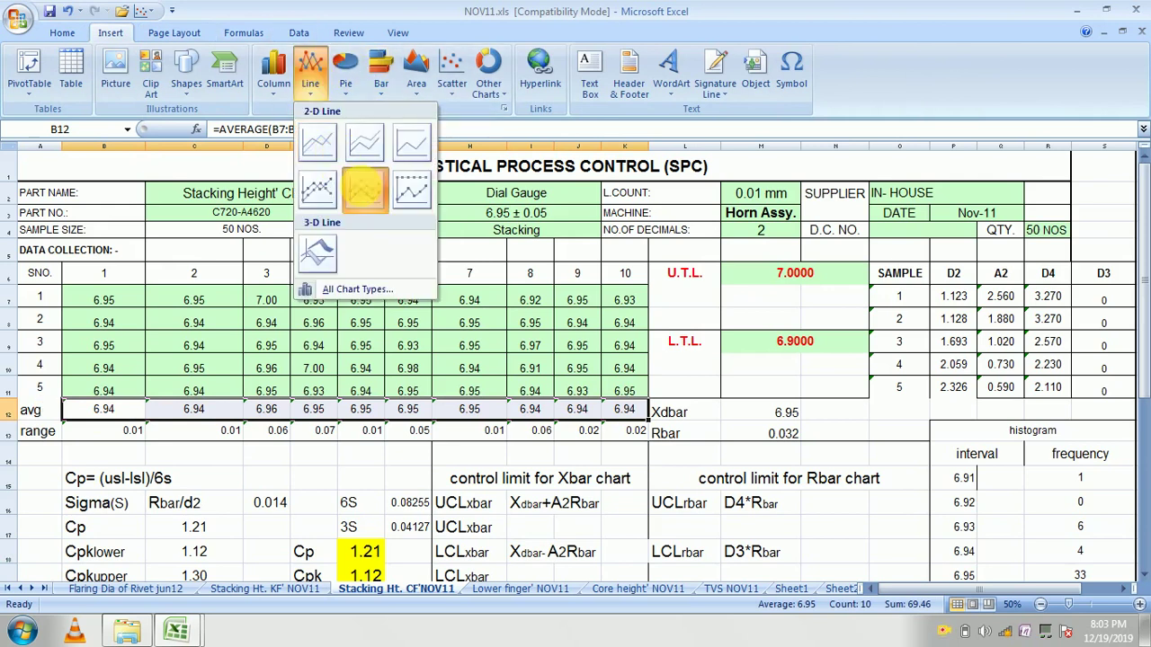
{"action": "left_click", "coordinate": [364, 188]}
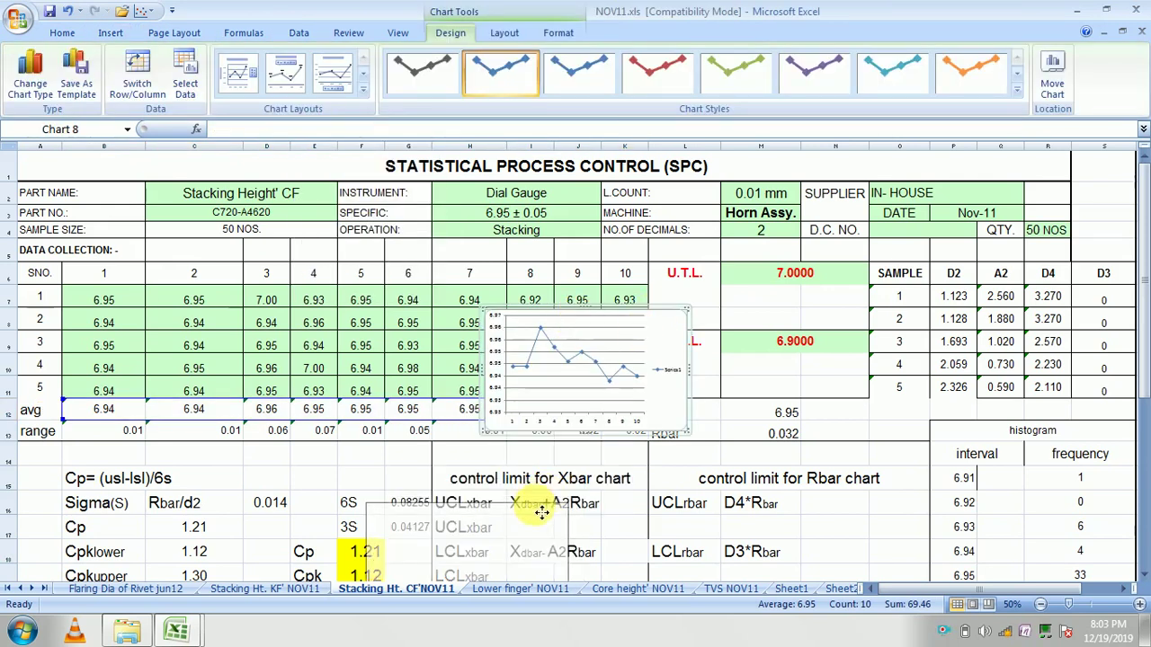
Step: Move the averages chart below the Cpk table, widen it, and delete its gridlines
{"action": "left_click_drag", "start_coordinate": [659, 334], "coordinate": [537, 524]}
{"action": "left_click_drag", "start_coordinate": [1145, 249], "coordinate": [1143, 270]}
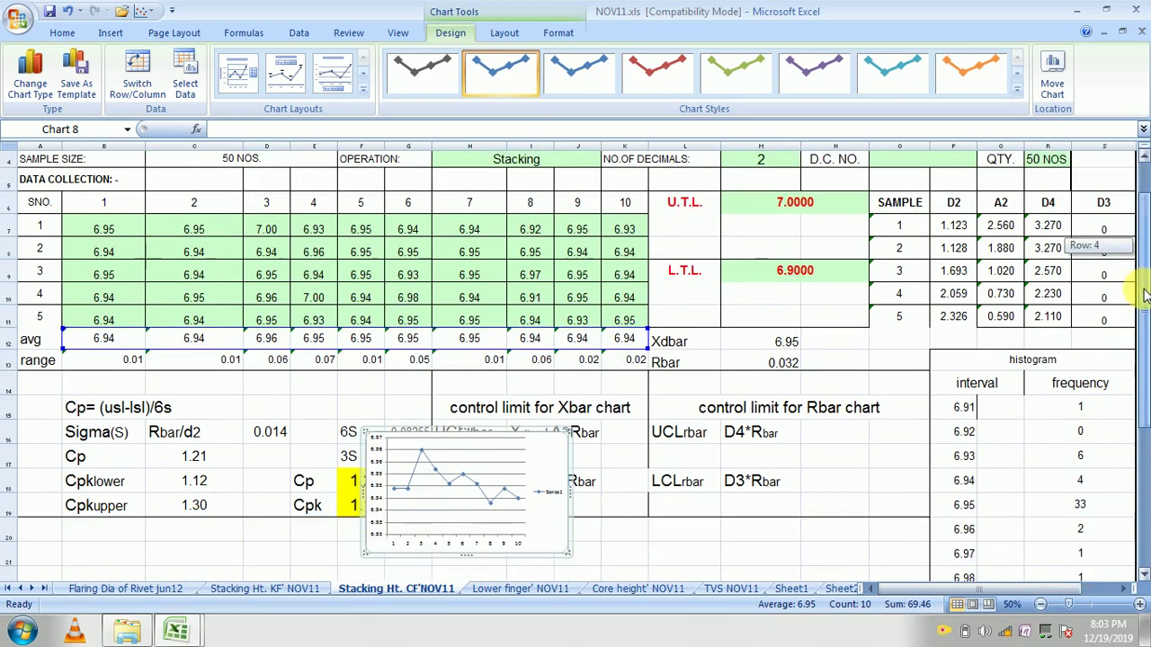
{"action": "left_click_drag", "start_coordinate": [542, 427], "coordinate": [230, 527]}
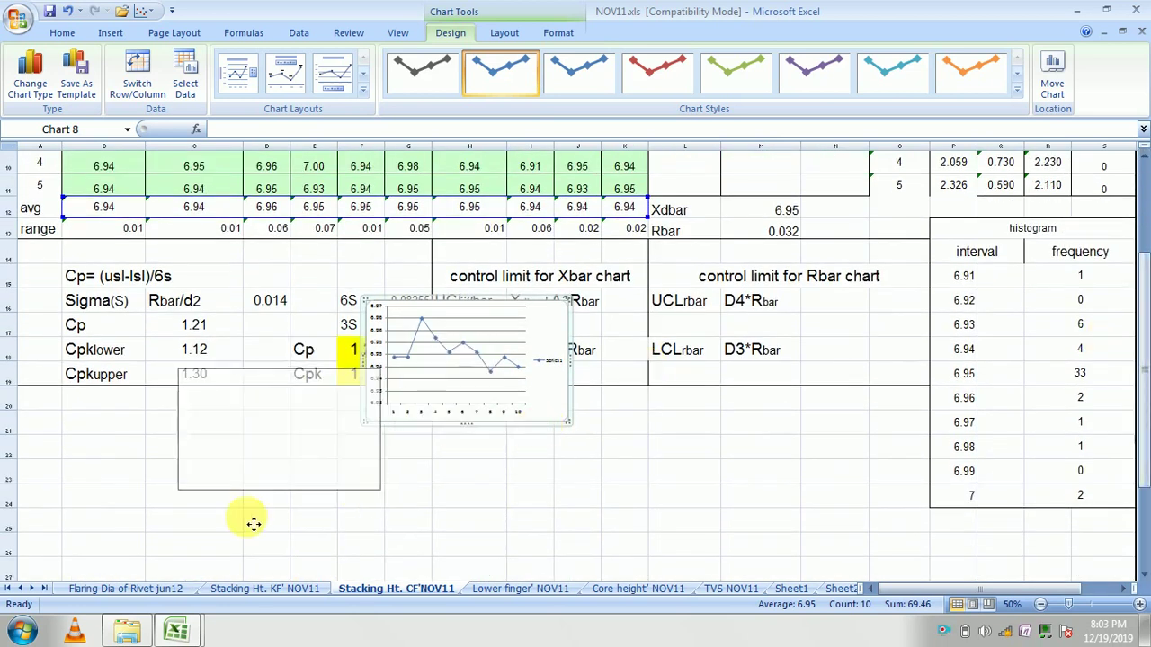
{"action": "left_click_drag", "start_coordinate": [252, 454], "coordinate": [303, 454]}
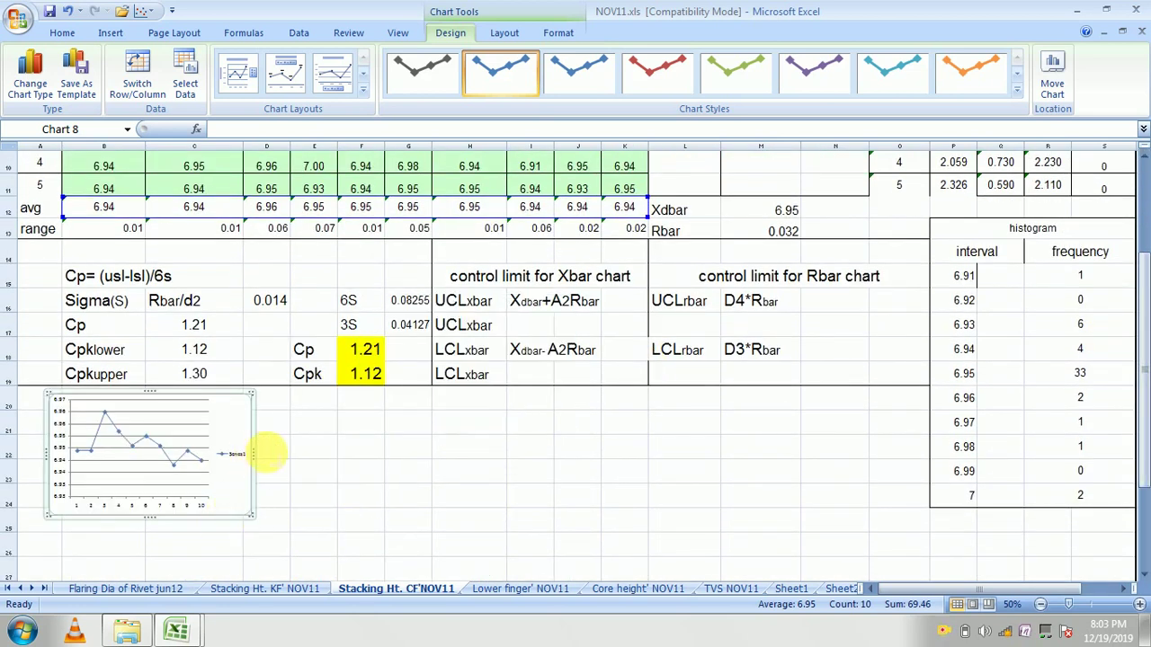
{"action": "left_click", "coordinate": [179, 434]}
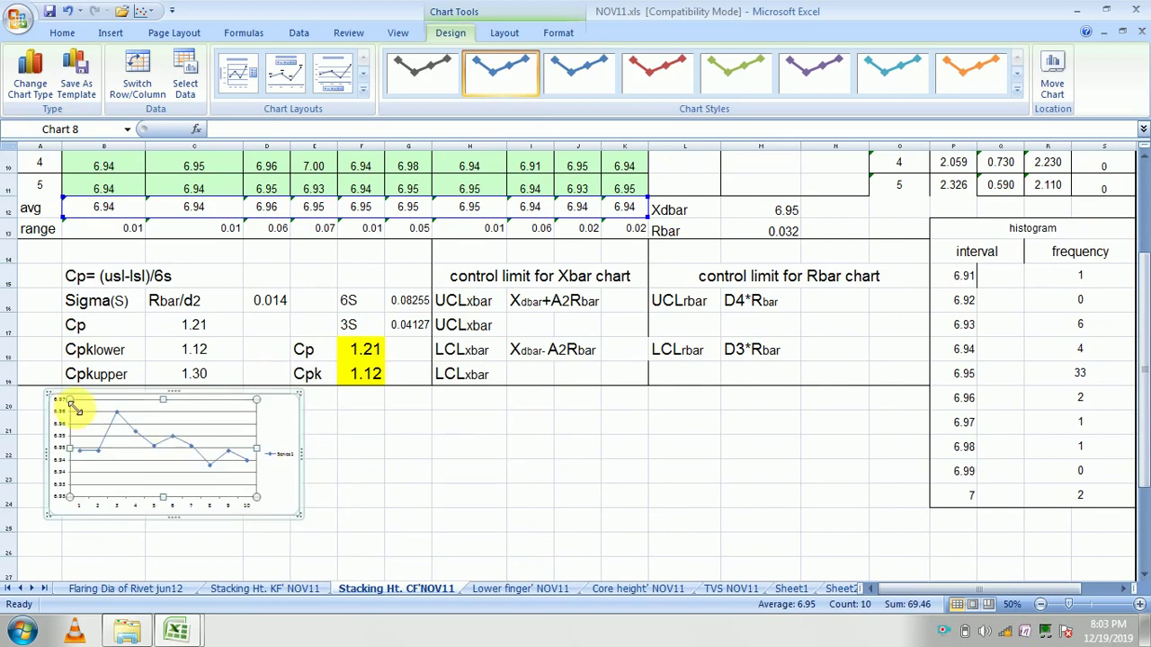
{"action": "left_click_drag", "start_coordinate": [72, 399], "coordinate": [75, 416]}
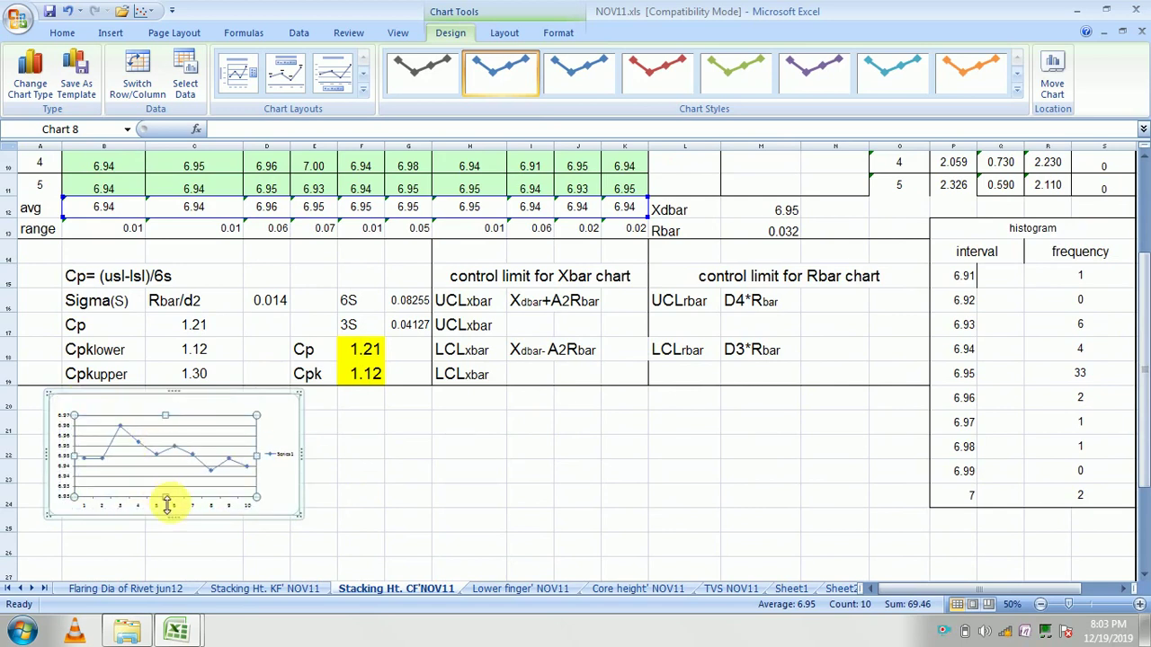
{"action": "left_click", "coordinate": [270, 413]}
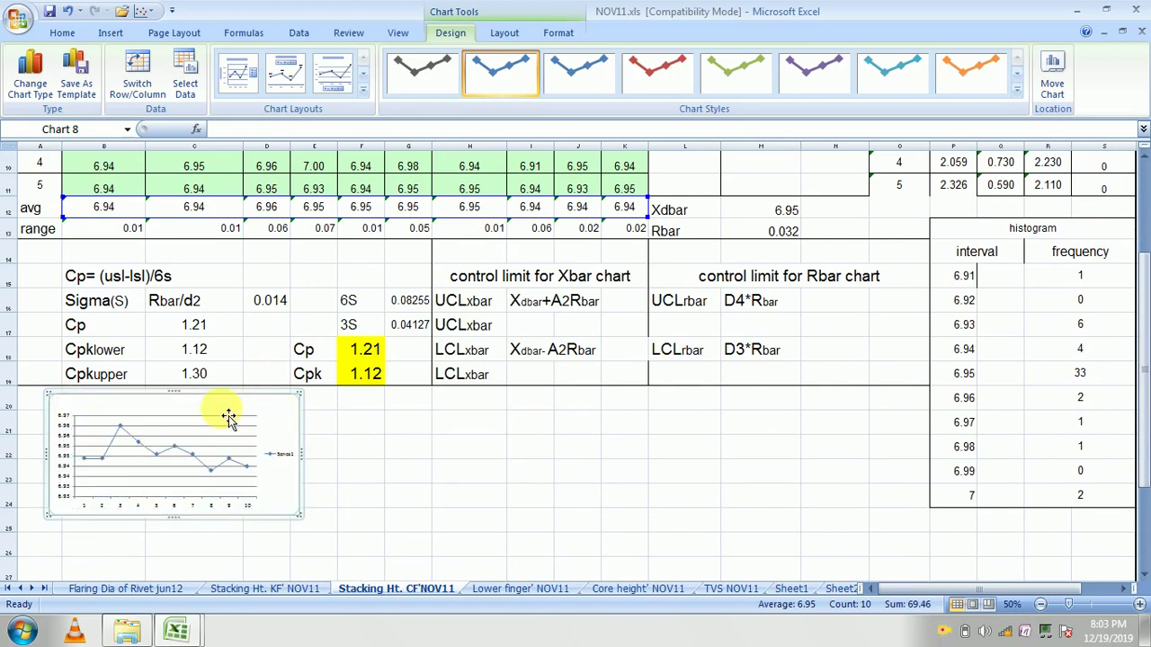
{"action": "right_click", "coordinate": [183, 419]}
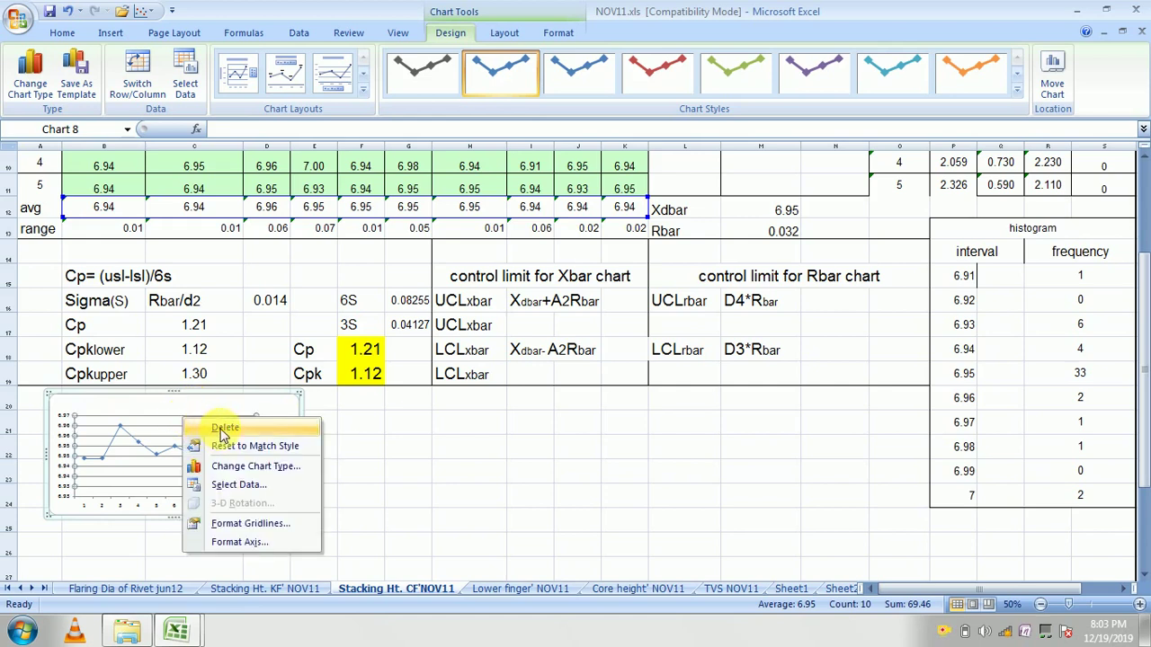
{"action": "left_click", "coordinate": [224, 428]}
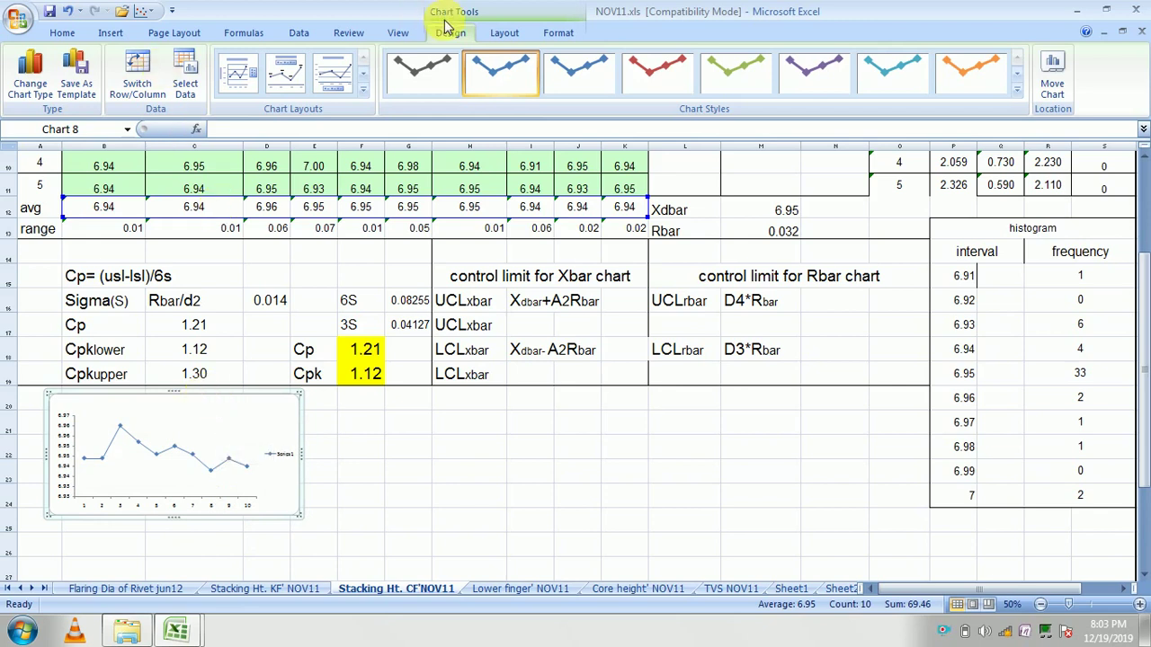
Step: Add the title 'X bar Chart' above the averages chart
{"action": "left_click", "coordinate": [506, 35]}
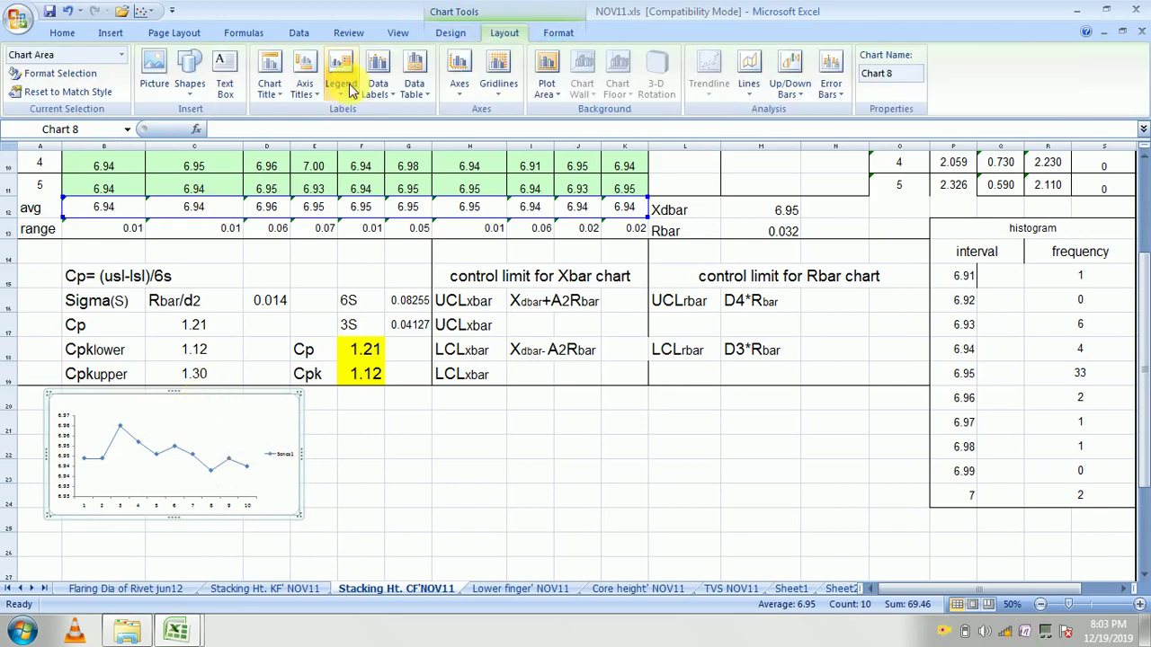
{"action": "left_click", "coordinate": [270, 81]}
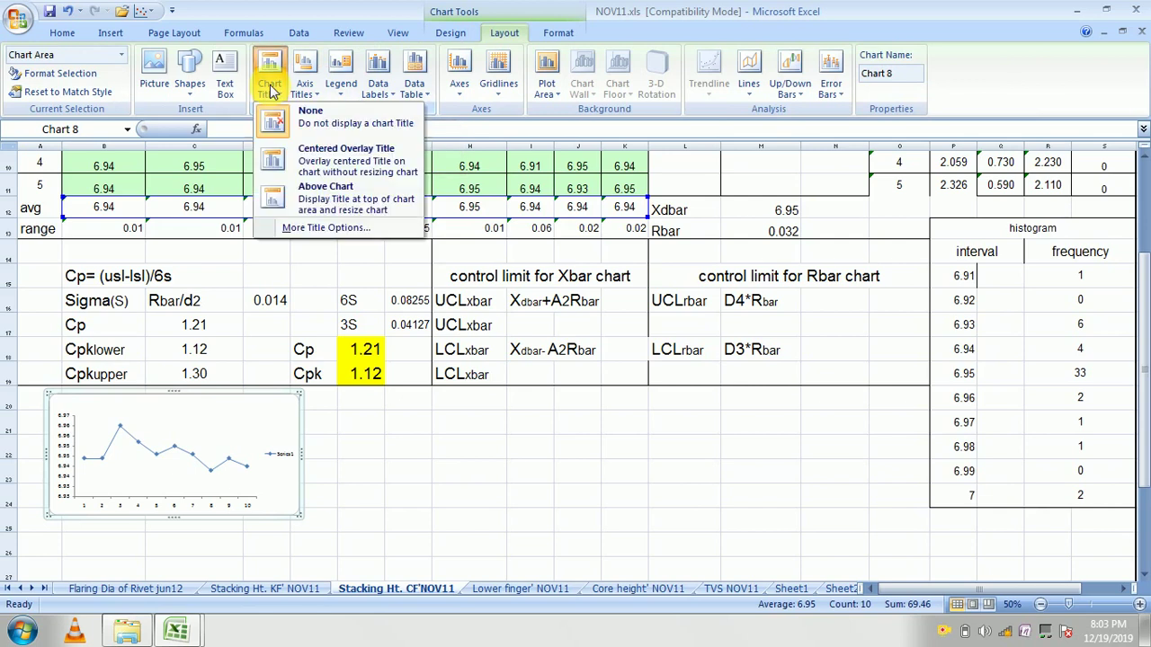
{"action": "left_click", "coordinate": [326, 202]}
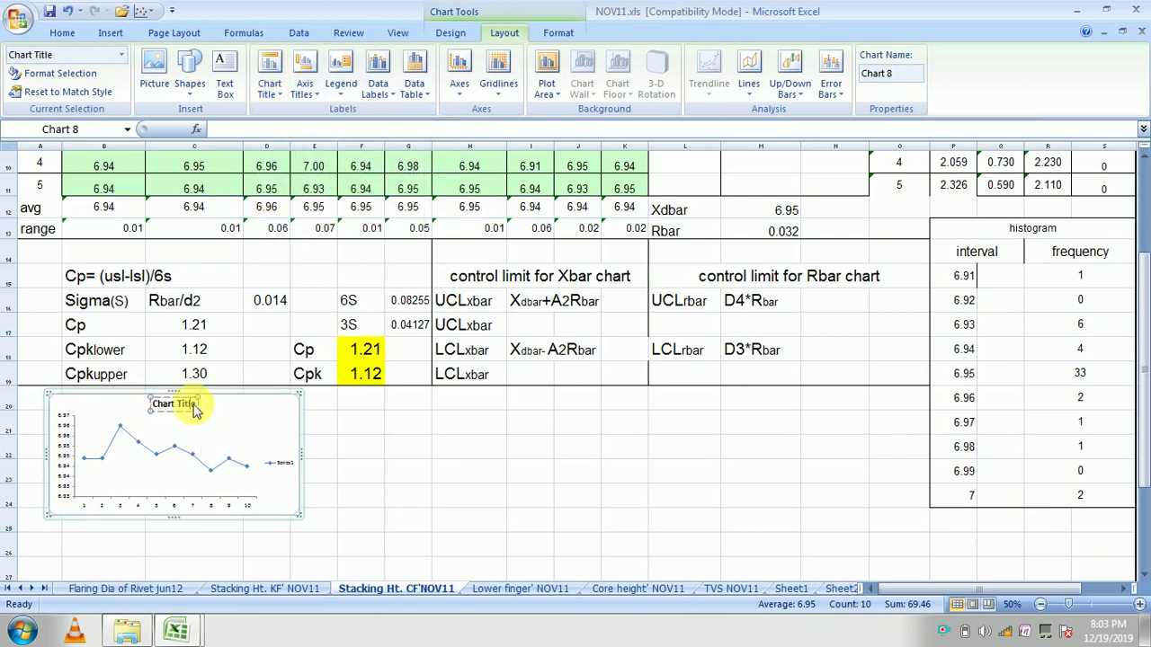
{"action": "left_click", "coordinate": [196, 406]}
{"action": "key", "text": "BackSpace"}
{"action": "key", "text": "BackSpace"}
{"action": "key", "text": "BackSpace"}
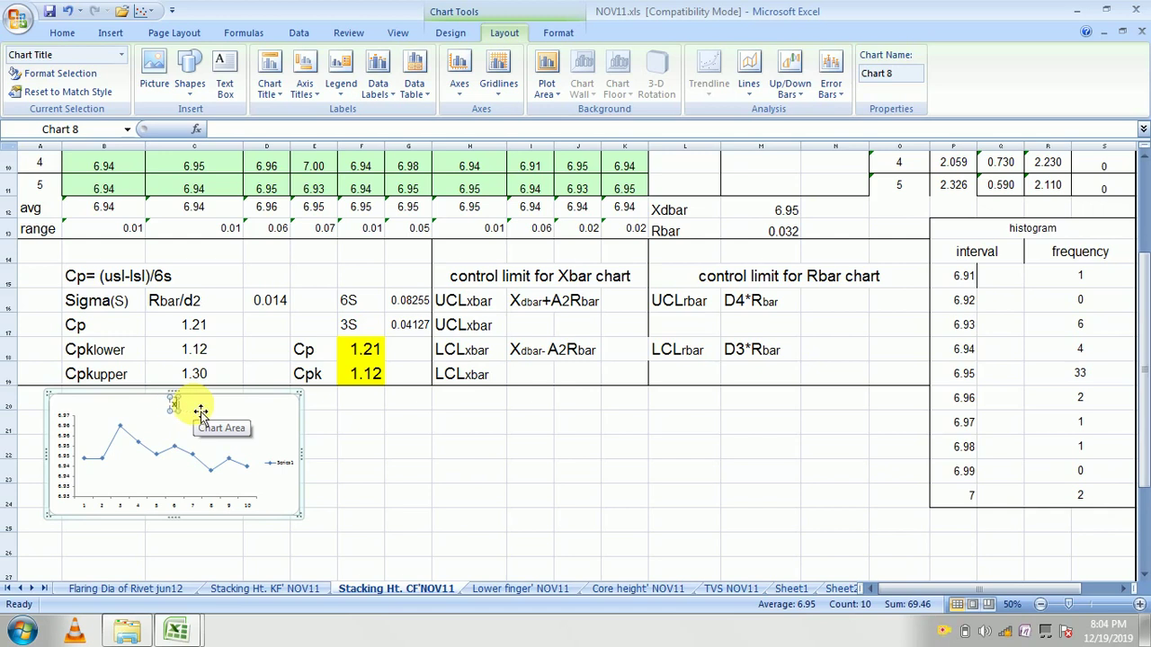
{"action": "type", "text": "X bar"}
{"action": "type", "text": " Chart"}
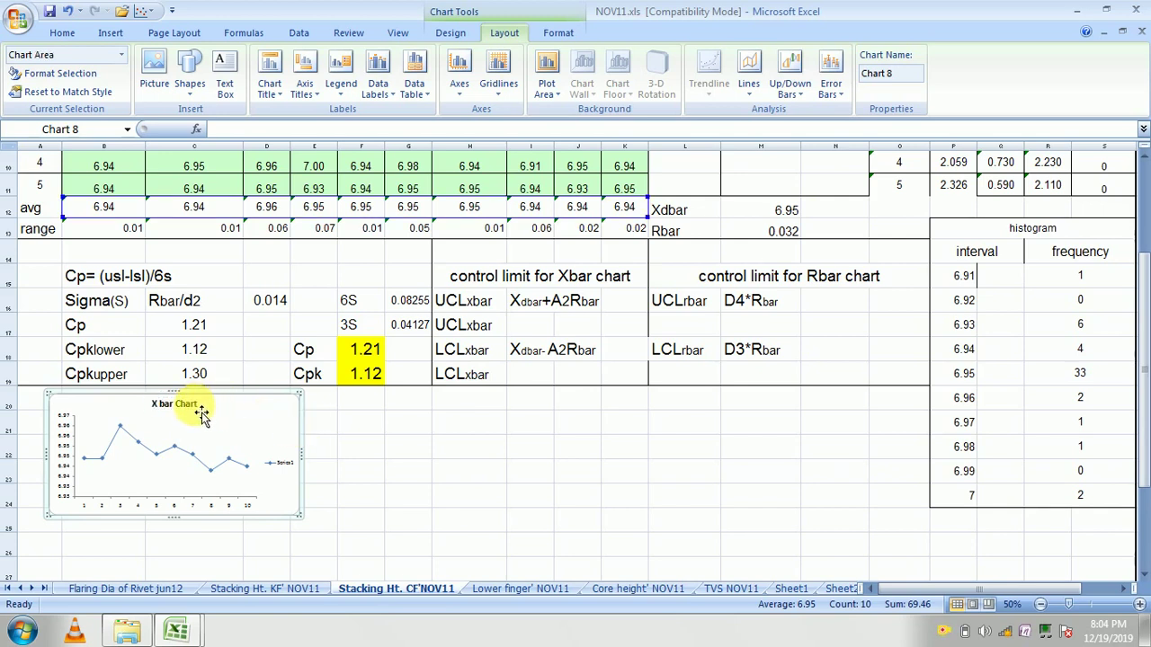
{"action": "left_click", "coordinate": [184, 406]}
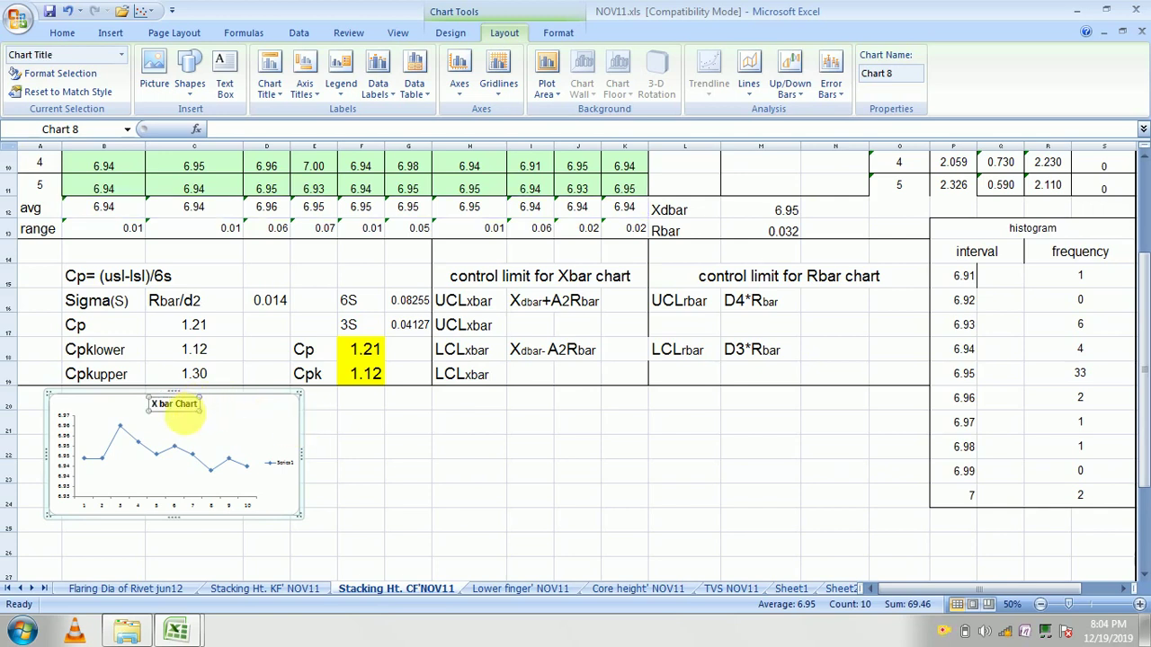
Step: Enlarge the X bar Chart title font by two size steps
{"action": "left_click", "coordinate": [64, 35]}
{"action": "left_click", "coordinate": [266, 64]}
{"action": "left_click", "coordinate": [266, 65]}
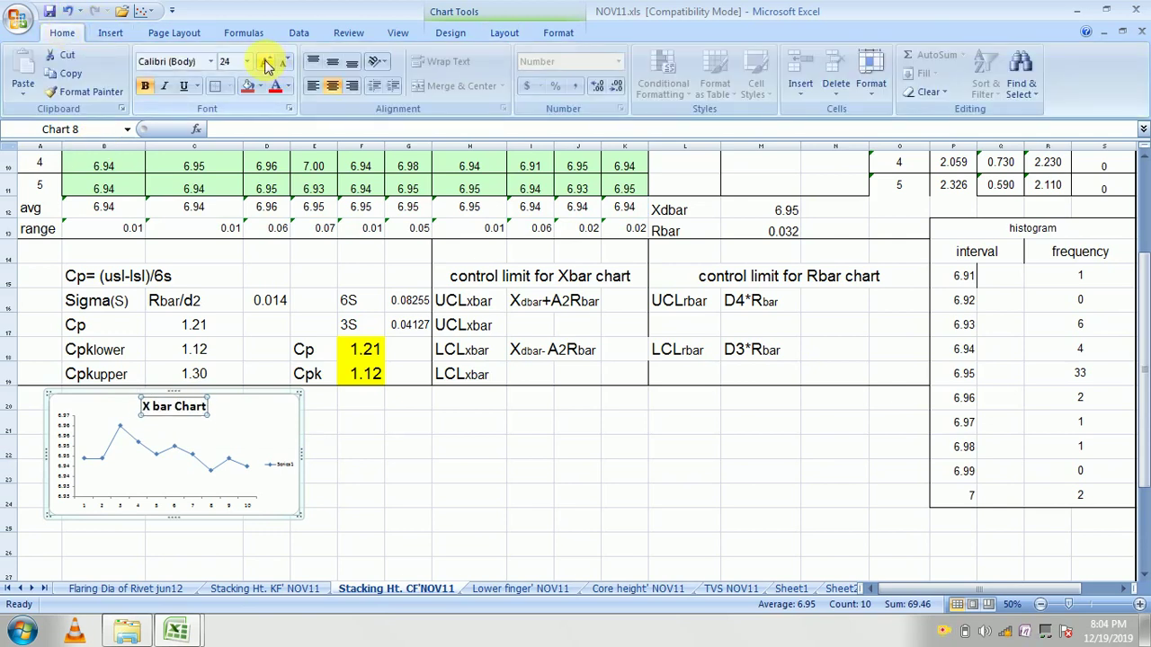
{"action": "left_click", "coordinate": [266, 65]}
{"action": "left_click", "coordinate": [407, 446]}
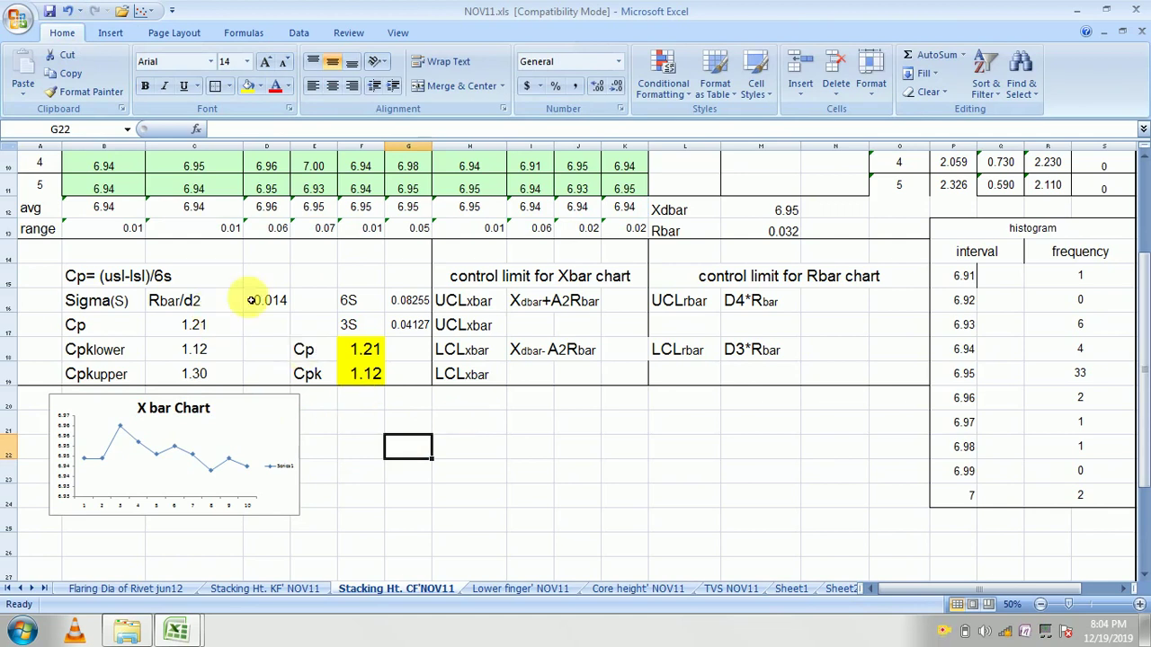
Step: Insert a Line with Markers chart of the ten subgroup ranges in row 13
{"action": "left_click_drag", "start_coordinate": [90, 213], "coordinate": [524, 243]}
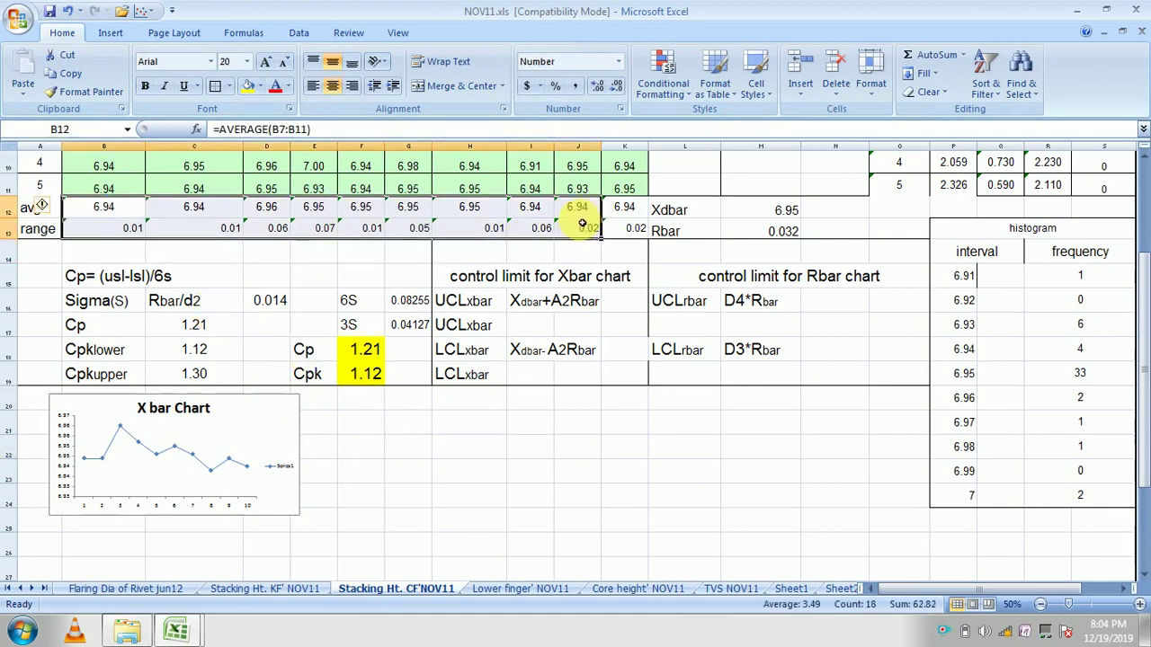
{"action": "mouse_move", "coordinate": [117, 232]}
{"action": "left_mouse_down"}
{"action": "mouse_move", "coordinate": [494, 252]}
{"action": "mouse_move", "coordinate": [638, 231]}
{"action": "left_mouse_up"}
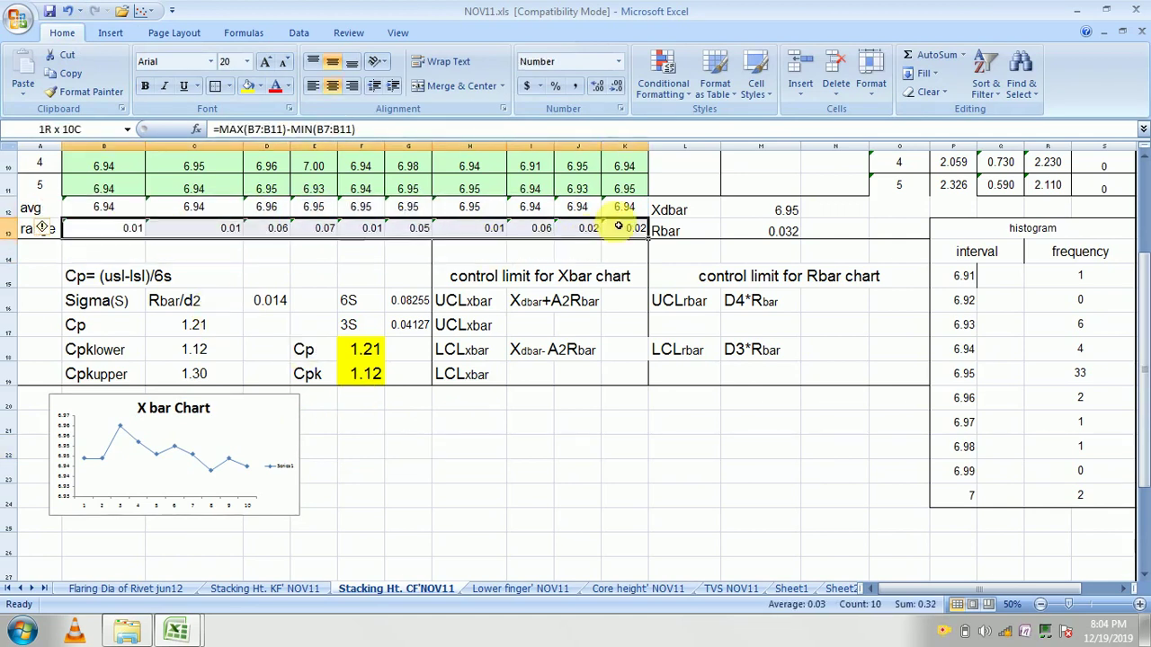
{"action": "left_click", "coordinate": [111, 34]}
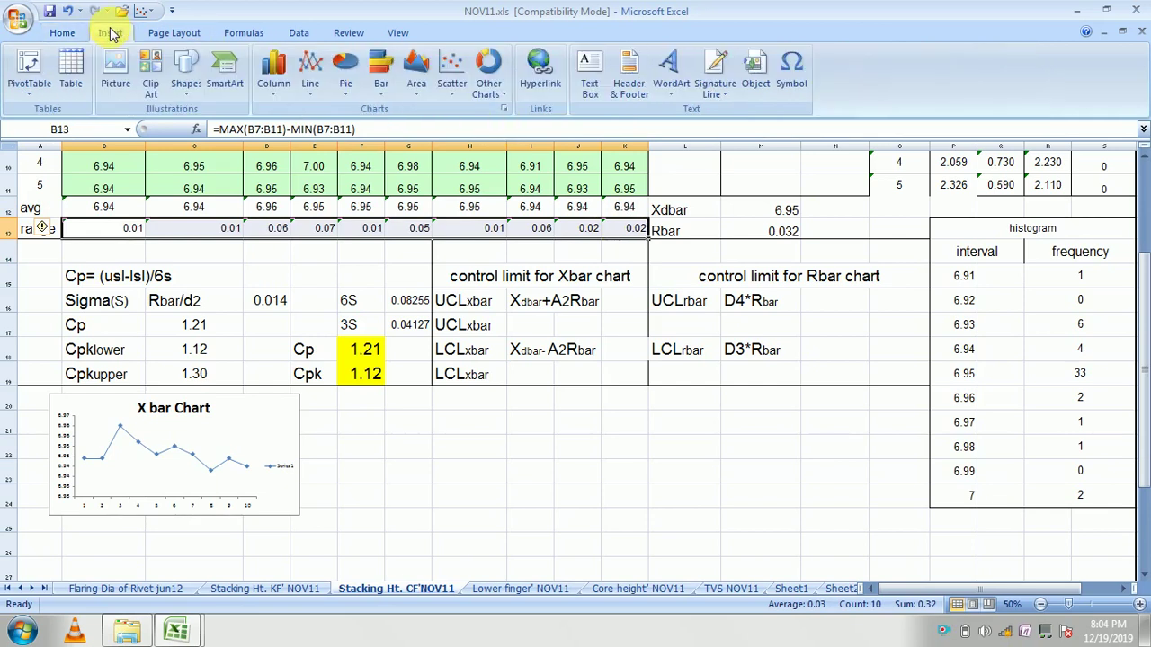
{"action": "left_click", "coordinate": [310, 81]}
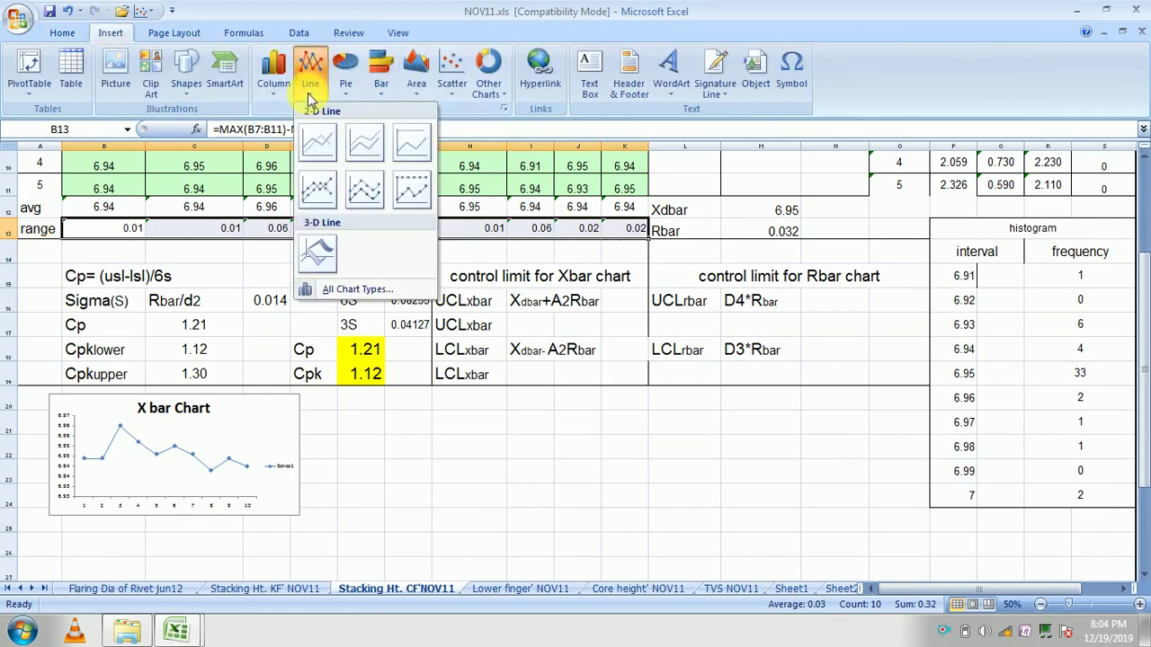
{"action": "left_click", "coordinate": [365, 189]}
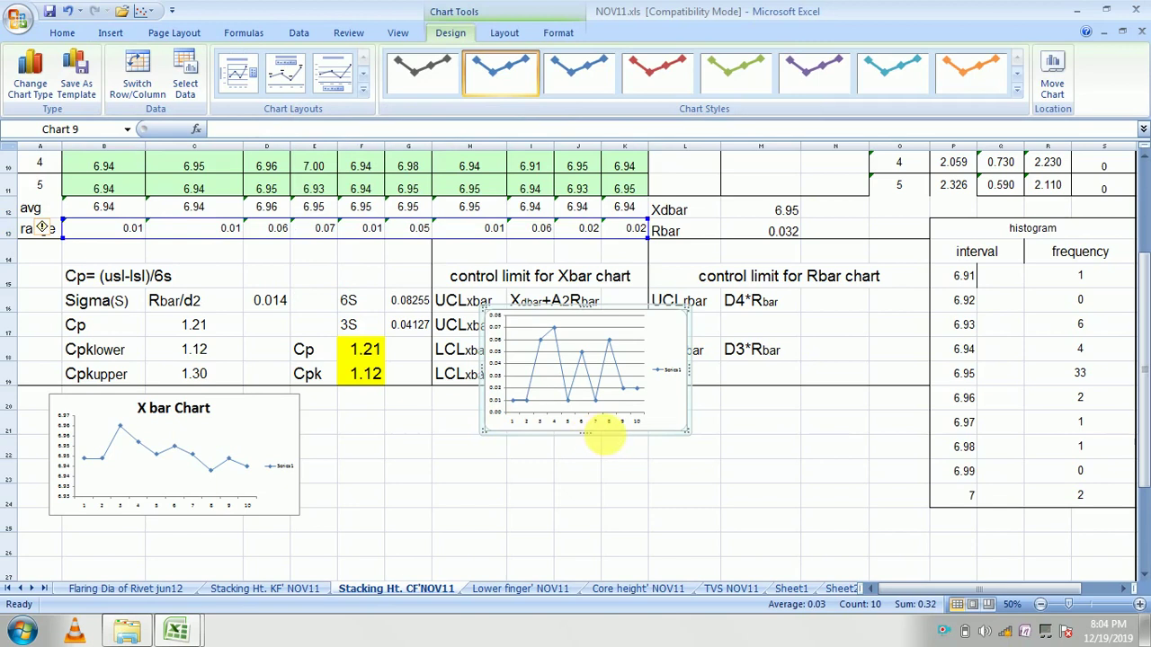
Step: Place the range chart beside the X bar Chart, widen it, and lower its plot area
{"action": "left_click_drag", "start_coordinate": [600, 447], "coordinate": [433, 529]}
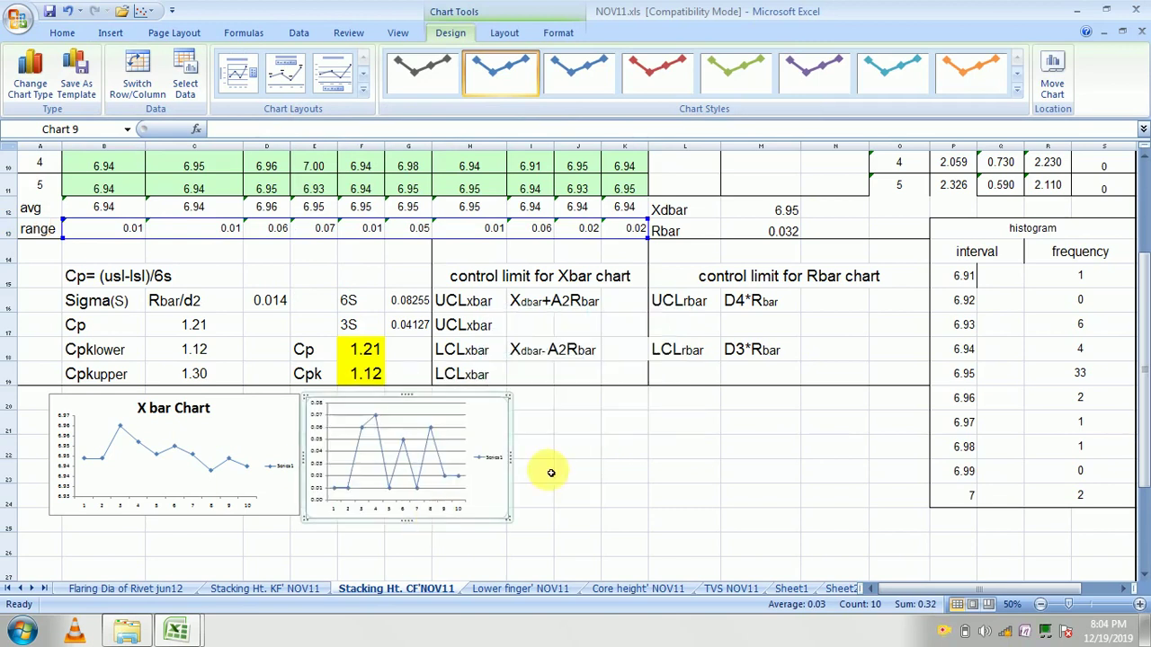
{"action": "left_click_drag", "start_coordinate": [508, 459], "coordinate": [550, 460]}
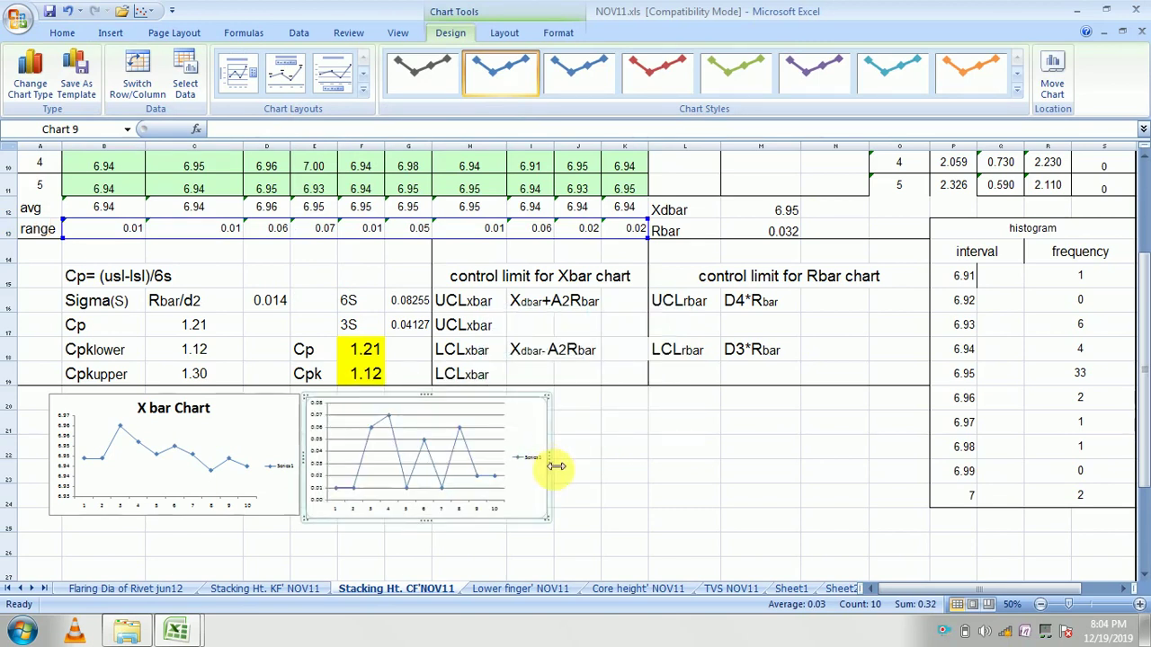
{"action": "right_click", "coordinate": [502, 446]}
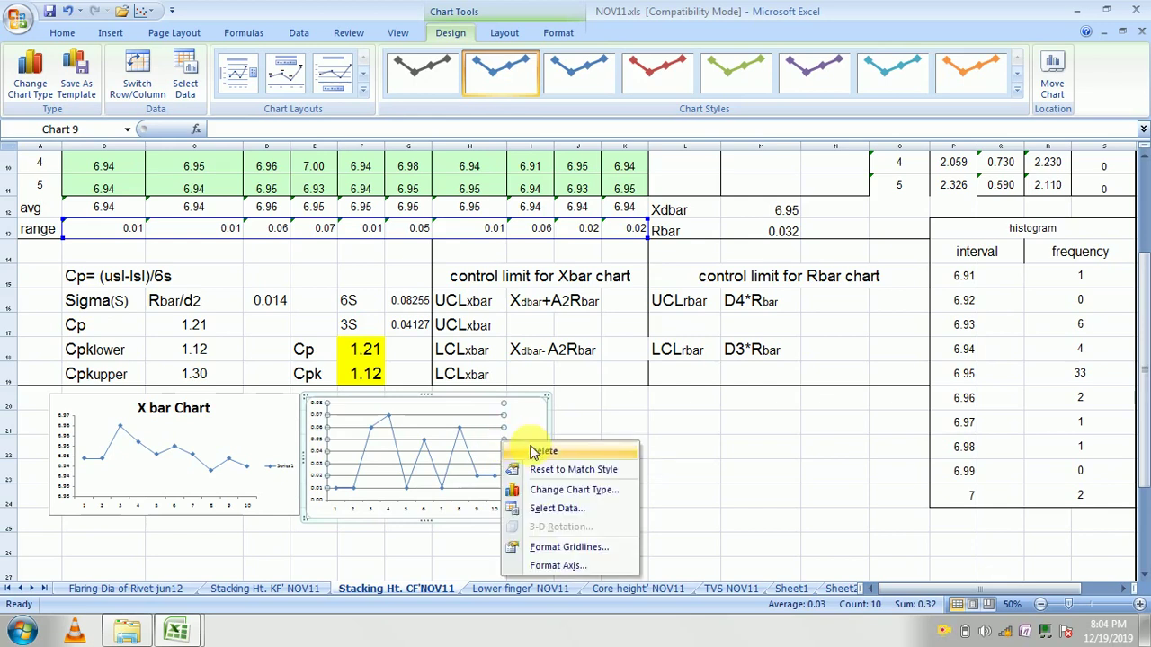
{"action": "left_click", "coordinate": [542, 452]}
{"action": "left_click", "coordinate": [456, 449]}
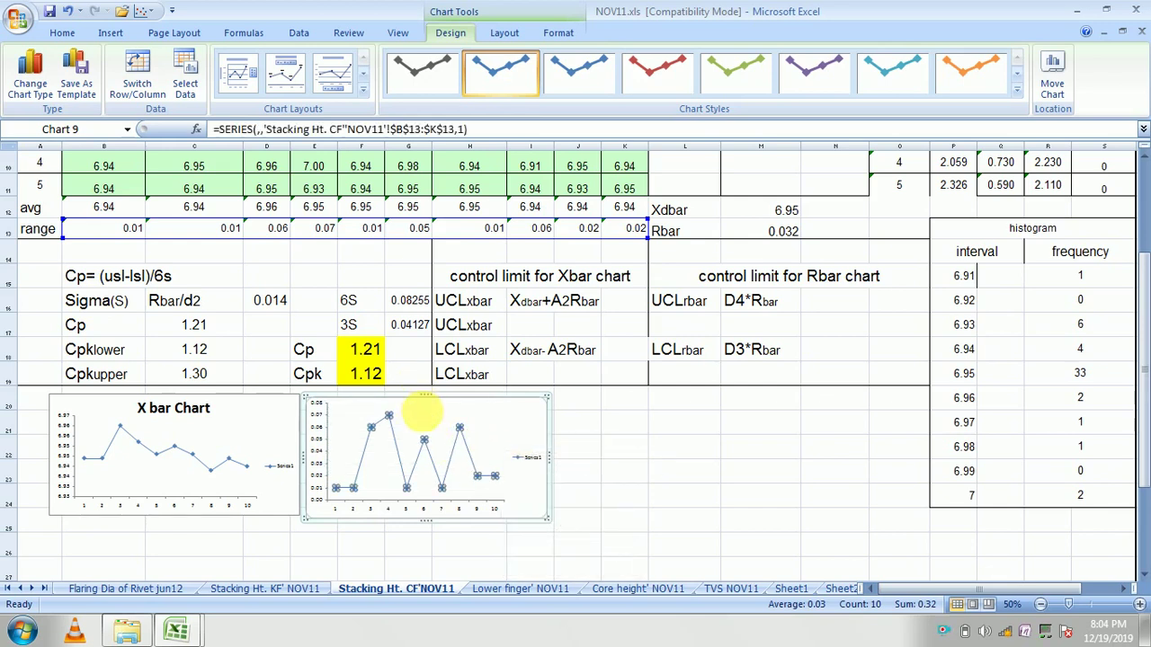
{"action": "left_click", "coordinate": [421, 411]}
{"action": "left_click_drag", "start_coordinate": [419, 410], "coordinate": [421, 424]}
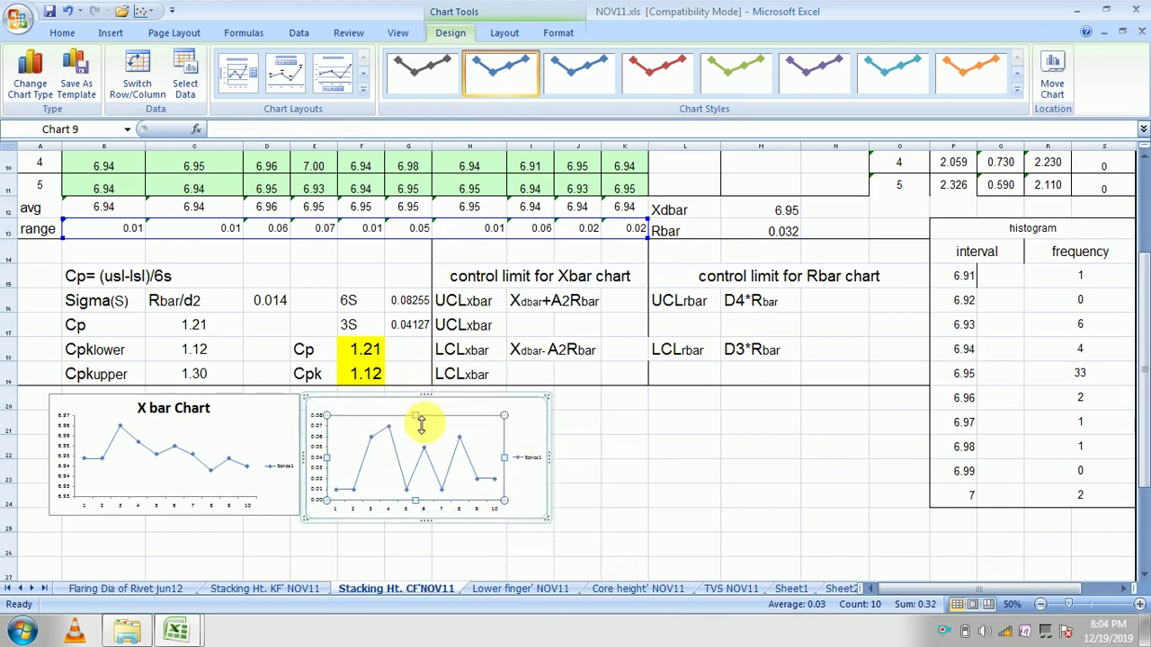
Step: Add the title 'R bar Chart' above the range chart
{"action": "left_click", "coordinate": [506, 33]}
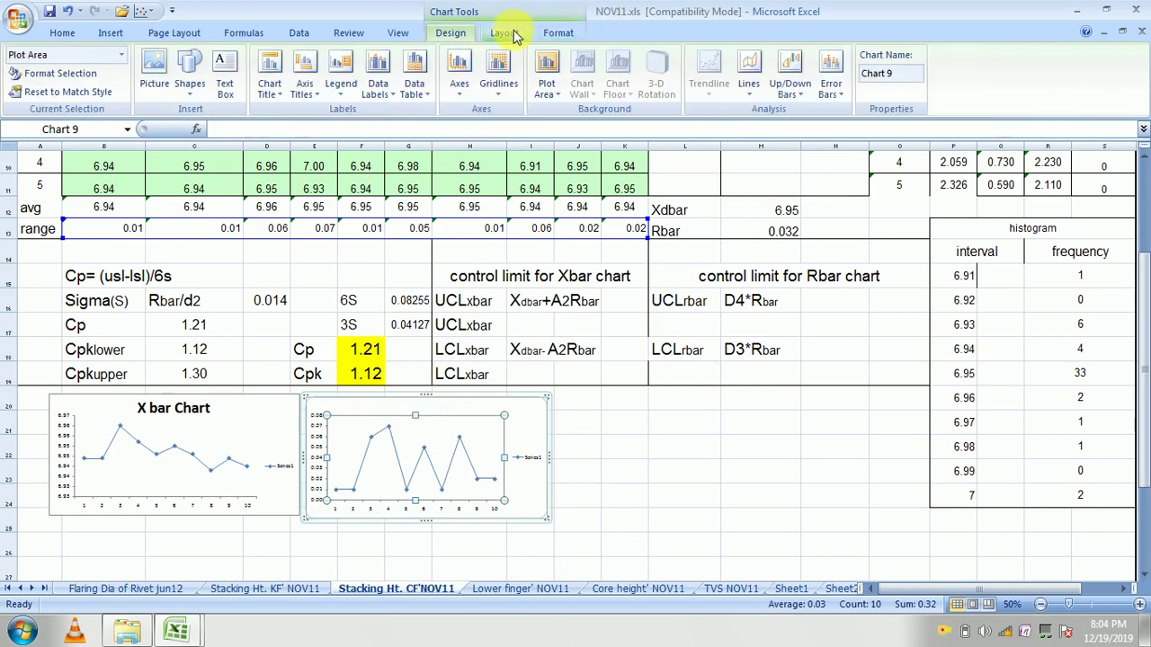
{"action": "left_click", "coordinate": [270, 85]}
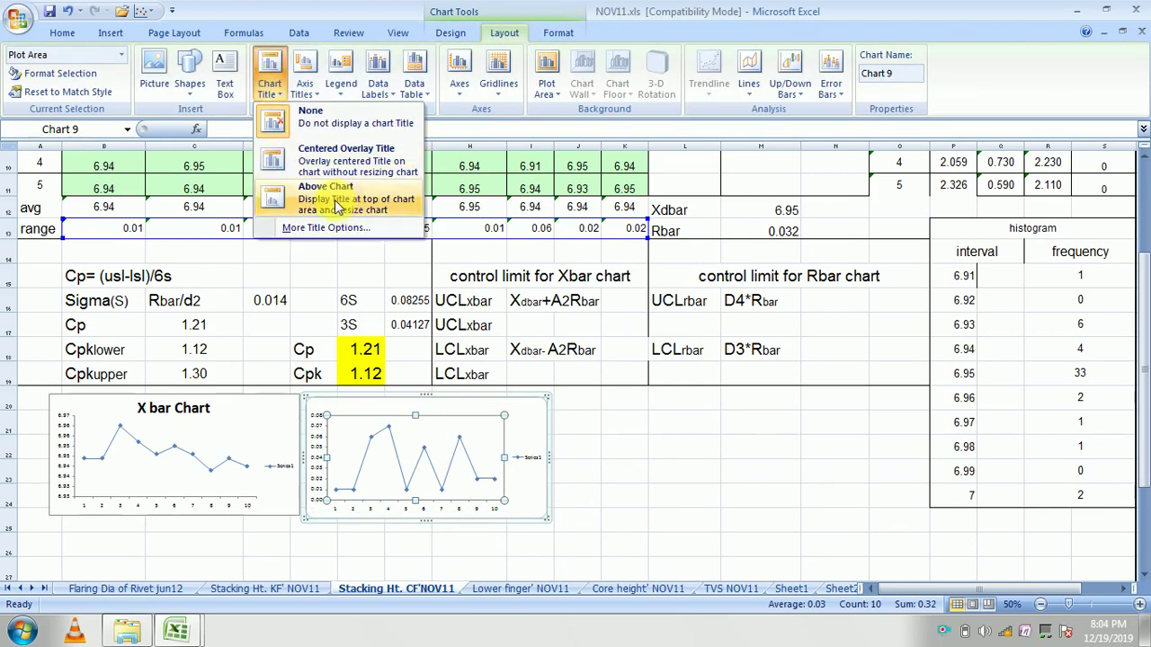
{"action": "left_click", "coordinate": [310, 193]}
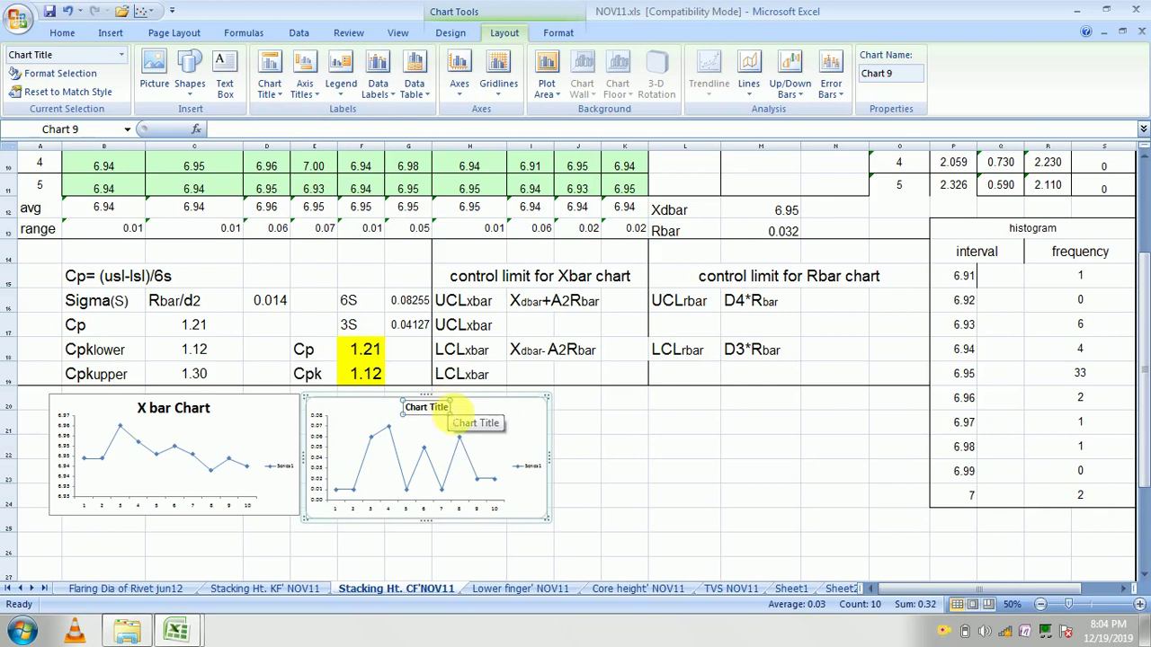
{"action": "key", "text": "BackSpace"}
{"action": "key", "text": "BackSpace"}
{"action": "key", "text": "BackSpace"}
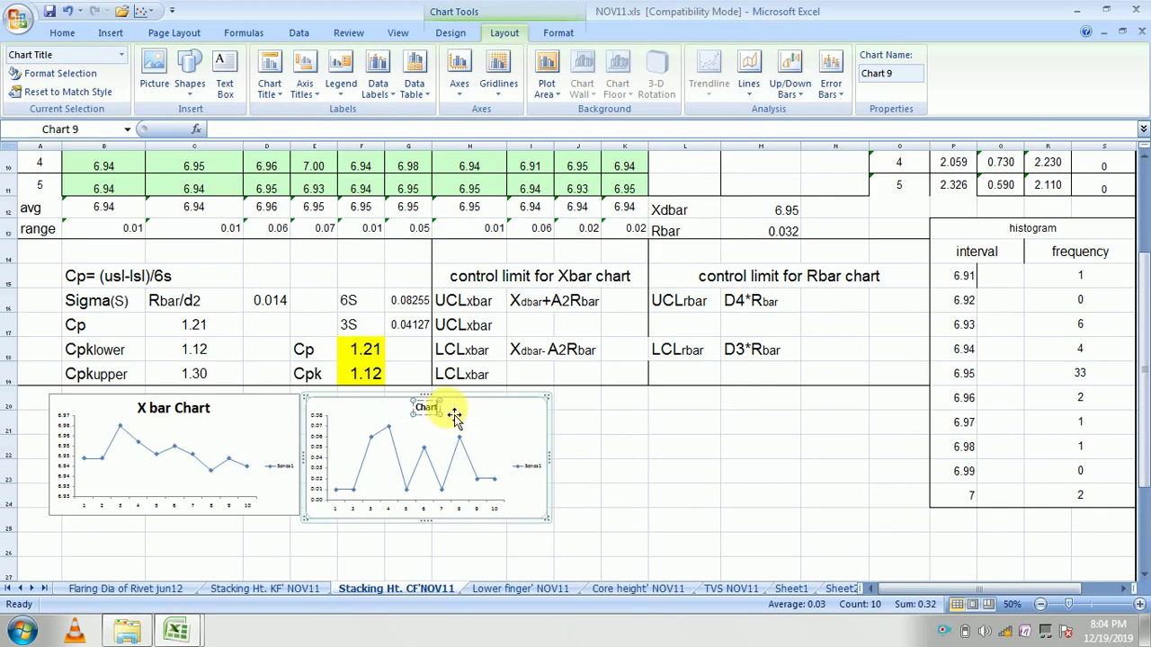
{"action": "key", "text": "BackSpace"}
{"action": "key", "text": "BackSpace"}
{"action": "key", "text": "BackSpace"}
{"action": "type", "text": "R bar"}
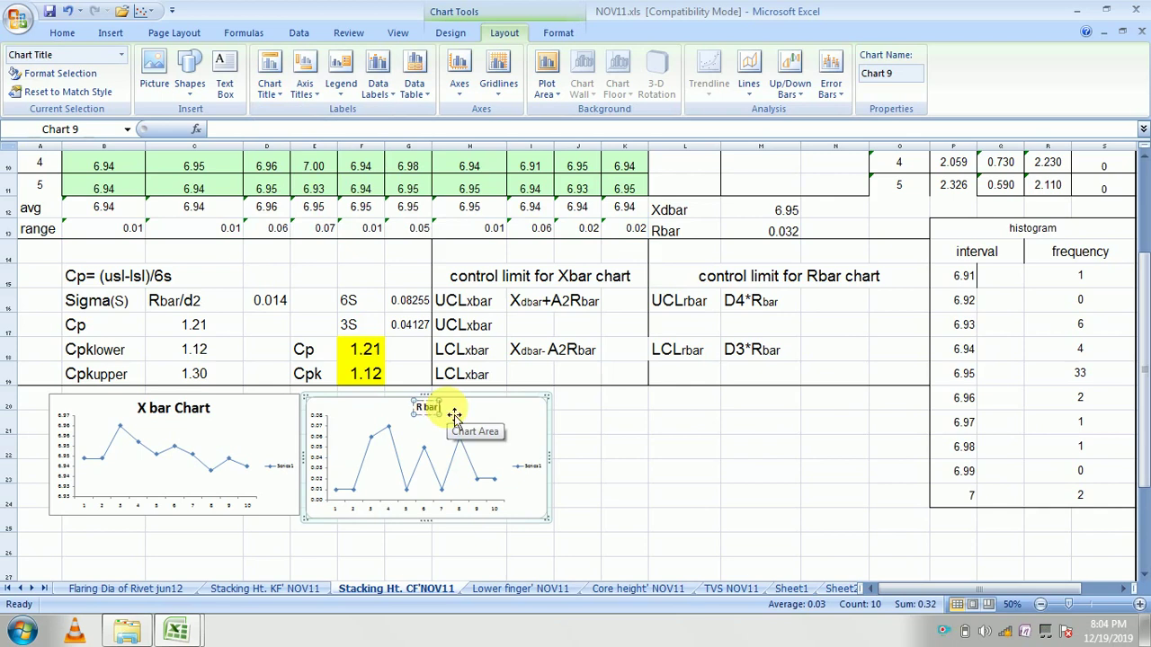
{"action": "type", "text": "Chart"}
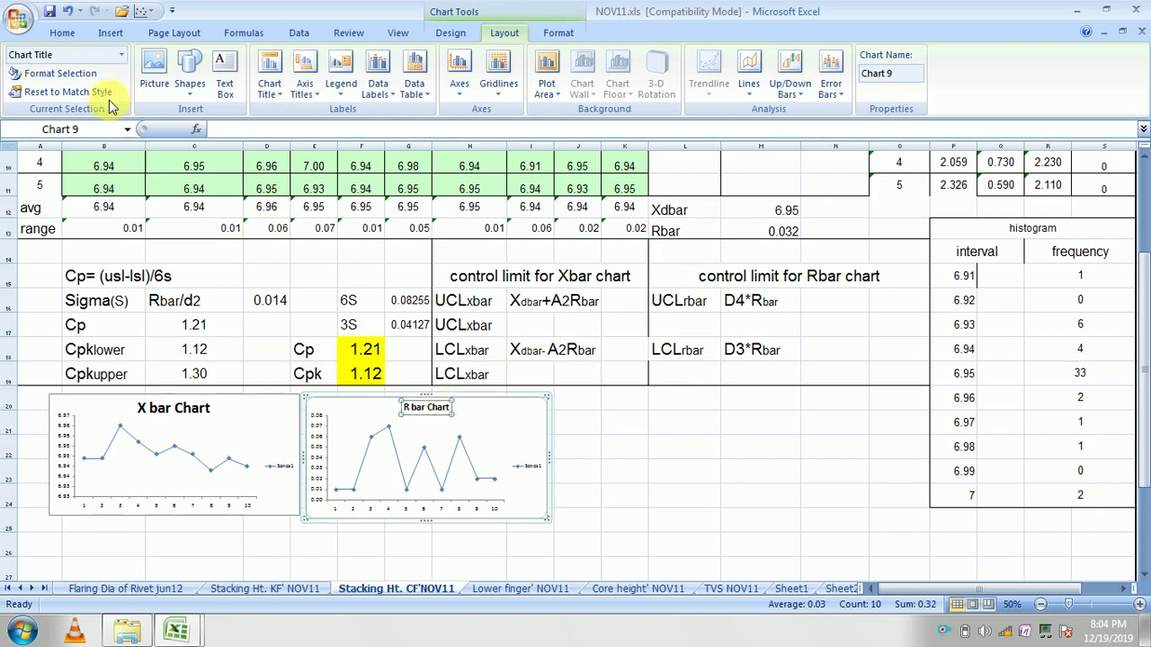
{"action": "left_click", "coordinate": [67, 34]}
Step: Enlarge the R bar Chart title font by three size steps
{"action": "left_click", "coordinate": [265, 61]}
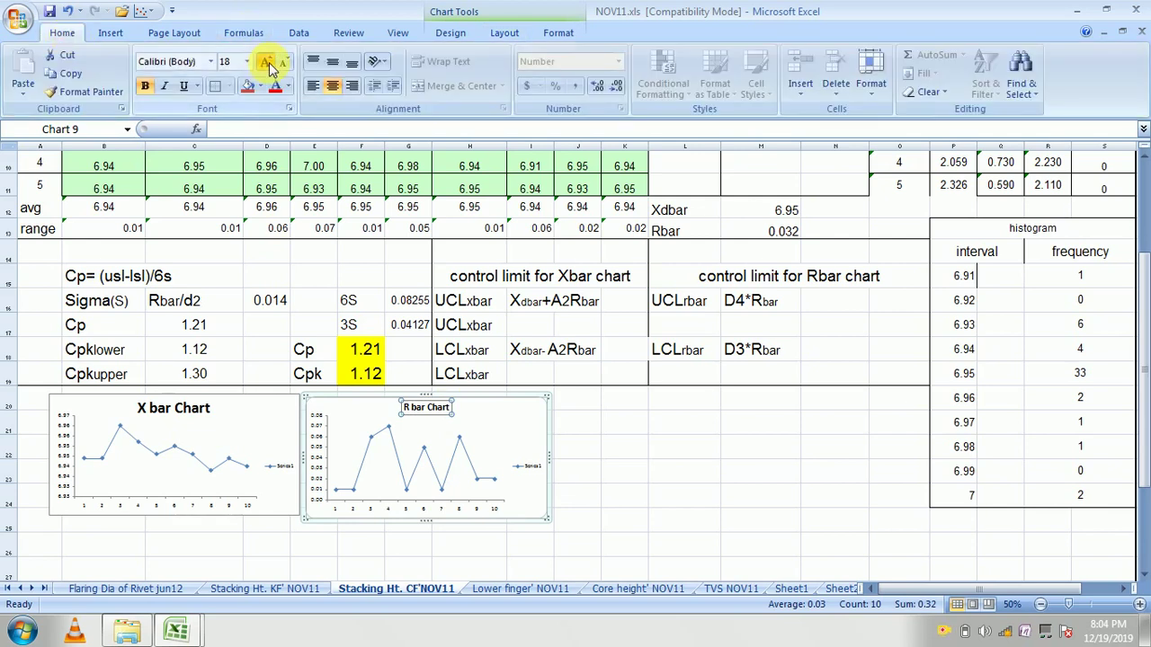
{"action": "left_click", "coordinate": [265, 61]}
{"action": "left_click", "coordinate": [265, 61]}
{"action": "left_click", "coordinate": [265, 61]}
{"action": "left_click", "coordinate": [265, 61]}
{"action": "left_click", "coordinate": [688, 450]}
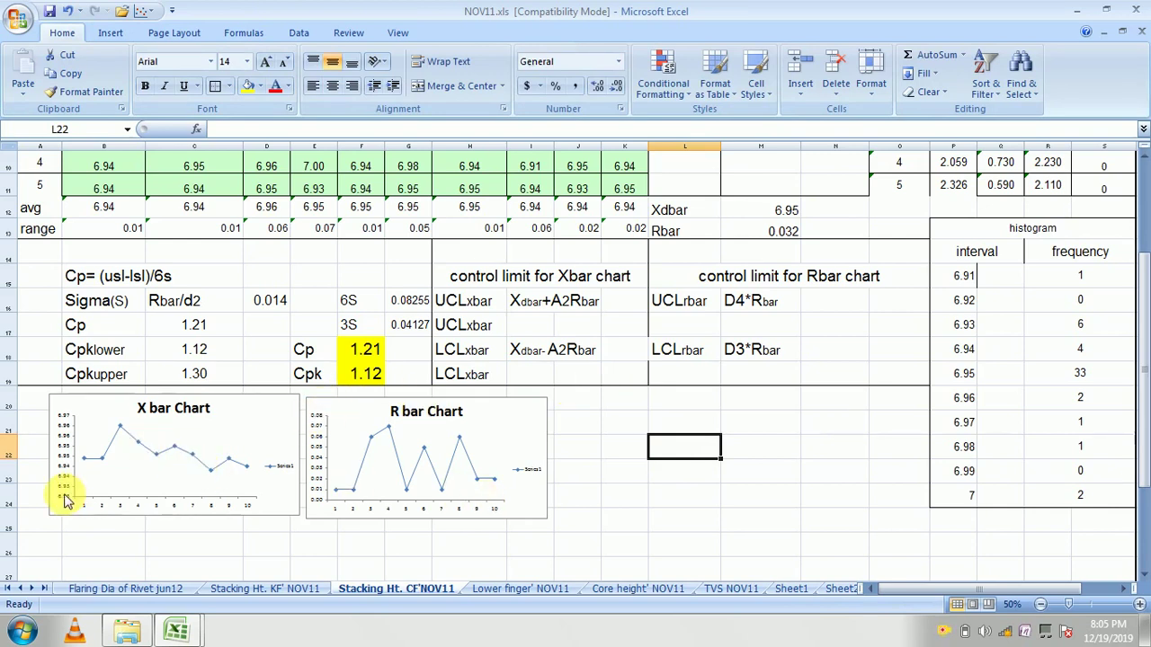
Step: Enlarge the axis label text on both the X bar and R bar charts
{"action": "left_click", "coordinate": [65, 493]}
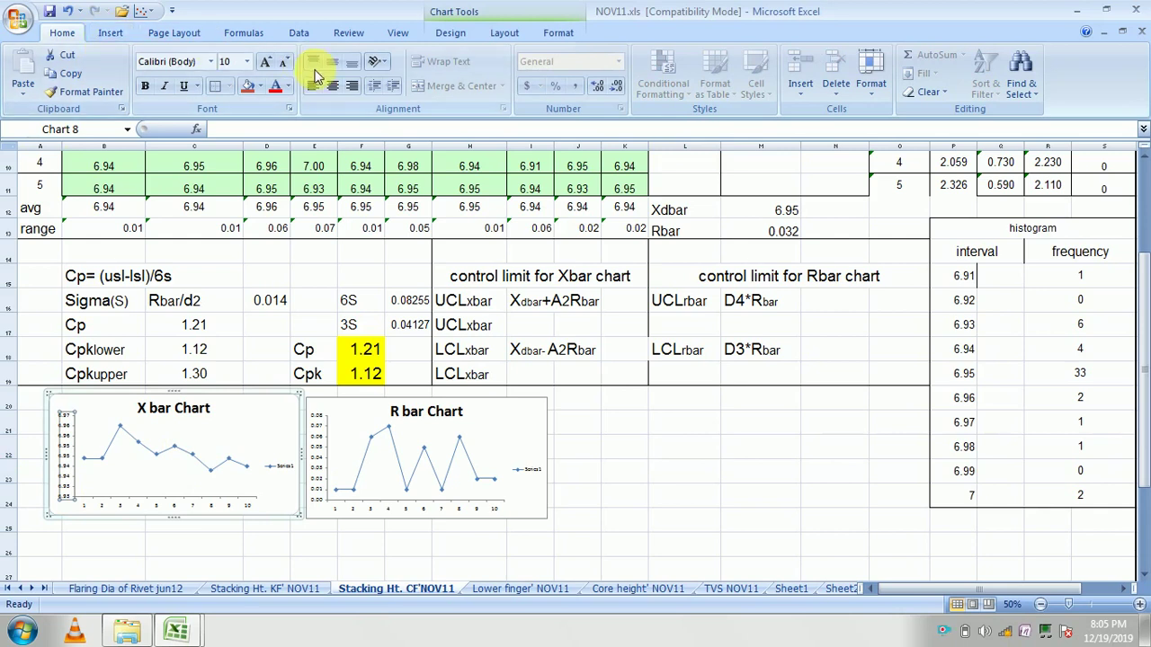
{"action": "left_click", "coordinate": [267, 63]}
{"action": "left_click", "coordinate": [267, 63]}
{"action": "left_click", "coordinate": [267, 63]}
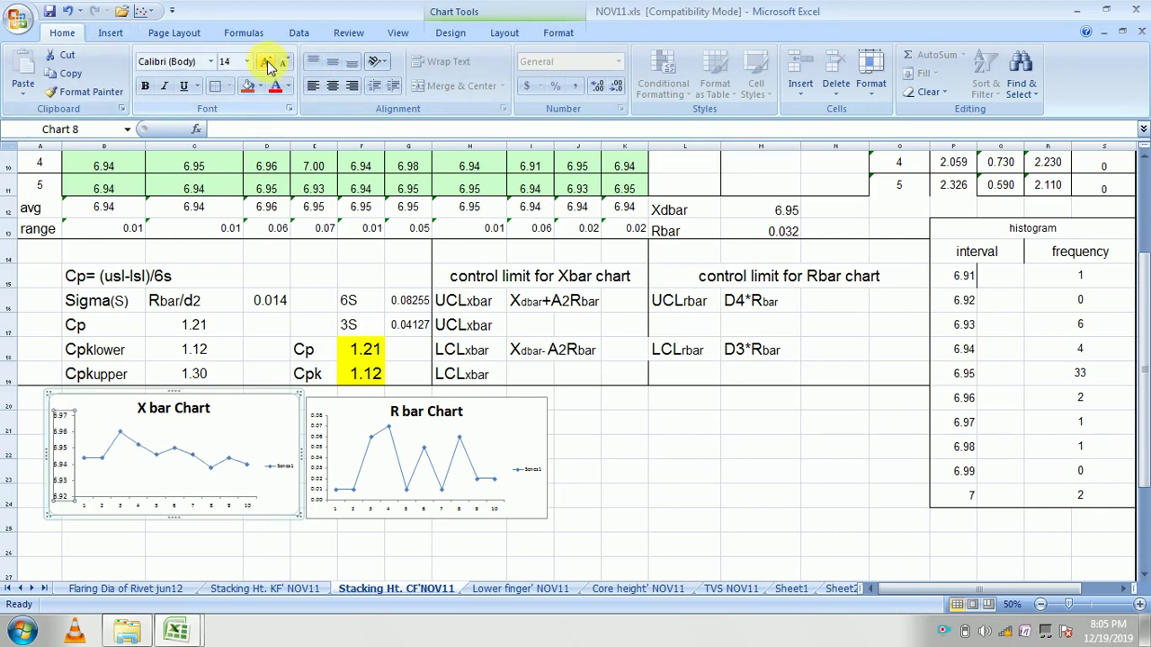
{"action": "left_click", "coordinate": [314, 496]}
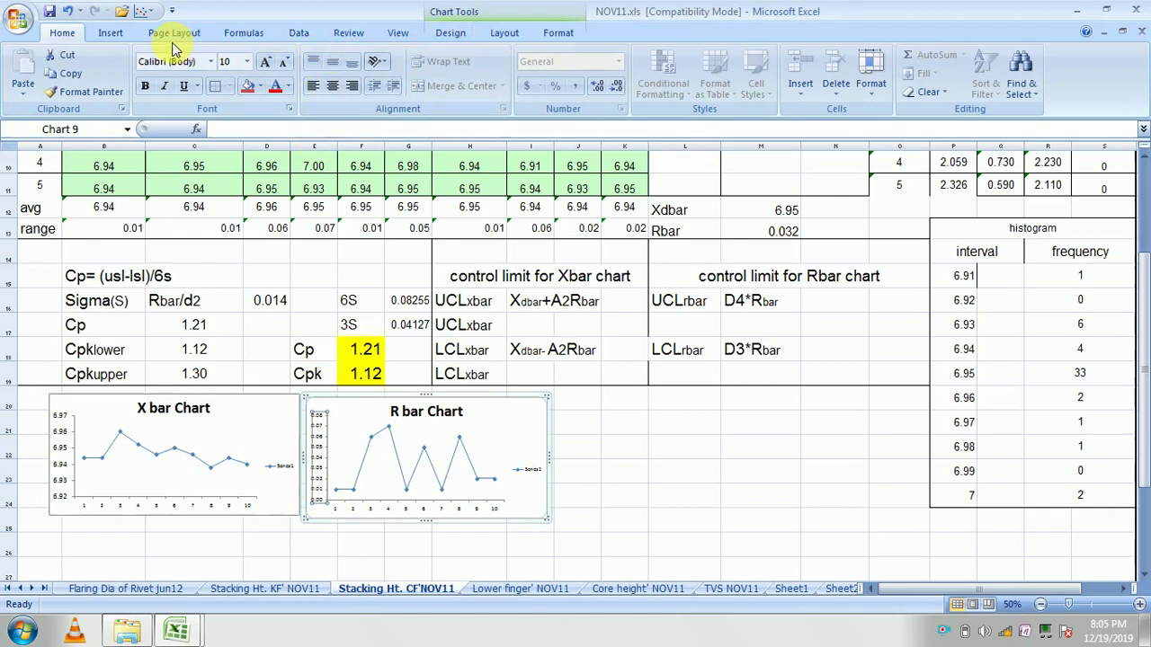
{"action": "left_click", "coordinate": [266, 67]}
{"action": "left_click", "coordinate": [685, 495]}
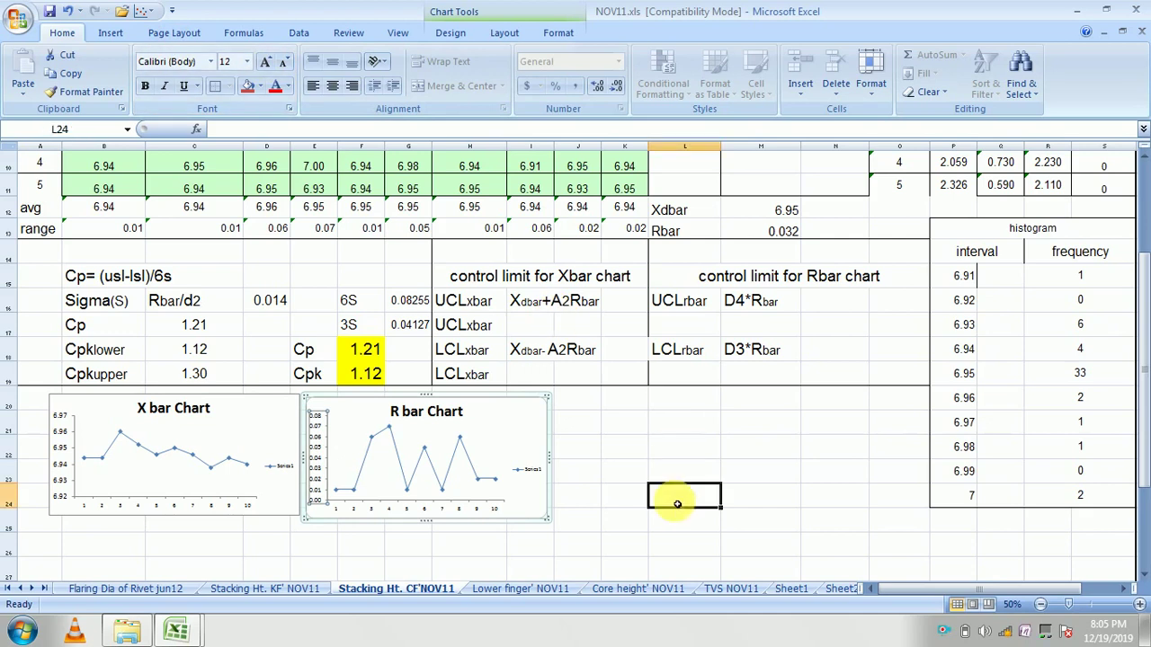
{"action": "left_click", "coordinate": [466, 474]}
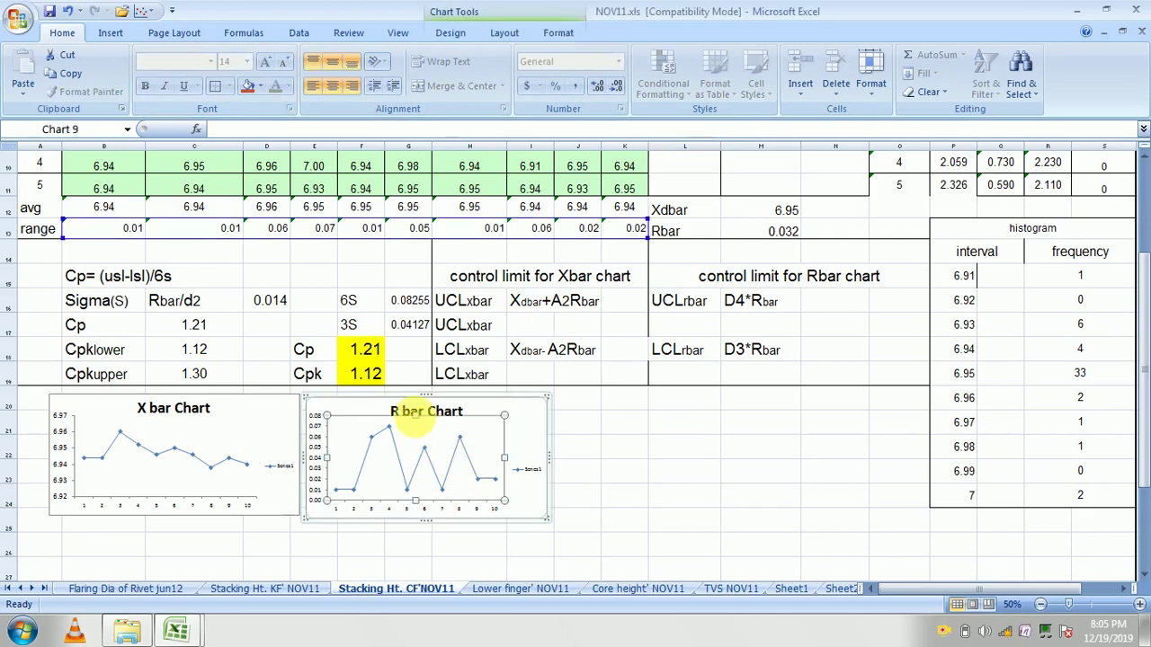
{"action": "left_click", "coordinate": [703, 467]}
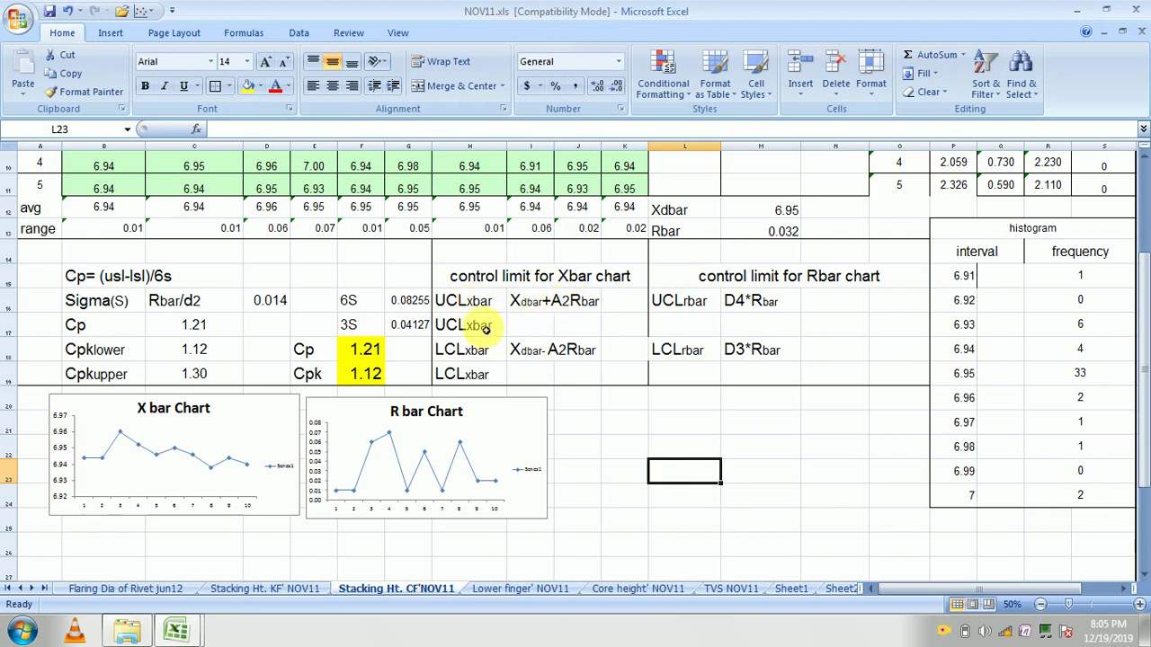
Step: Enter the Xbar upper control limit formula =M12+Q11*M13 in I17
{"action": "left_click", "coordinate": [536, 325]}
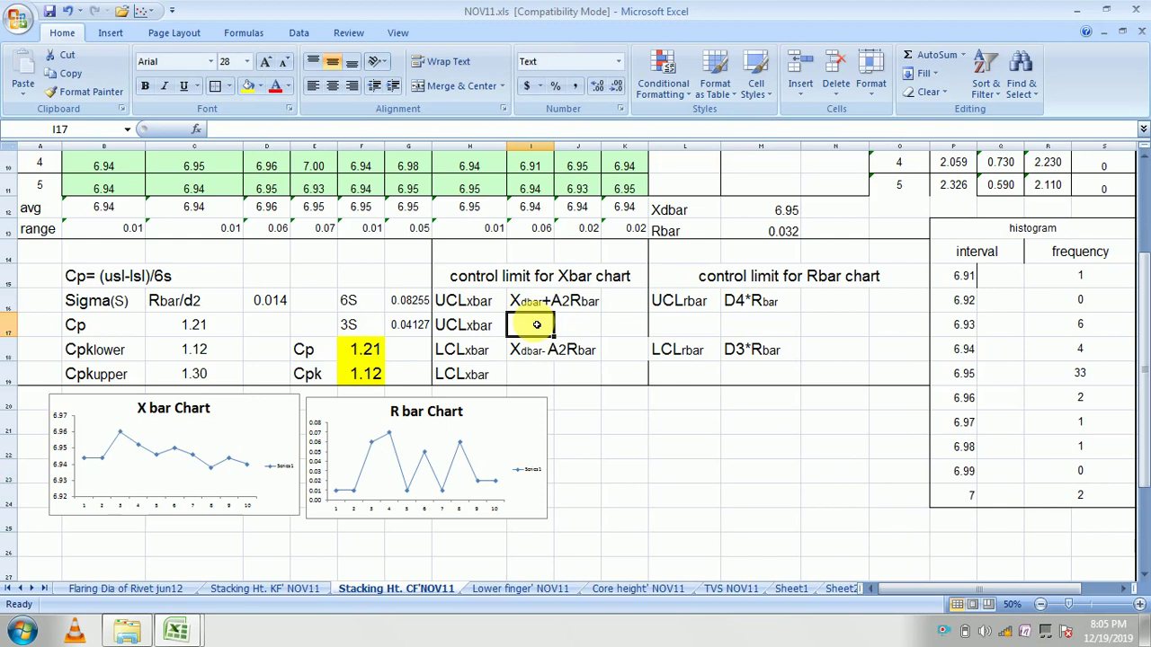
{"action": "type", "text": "="}
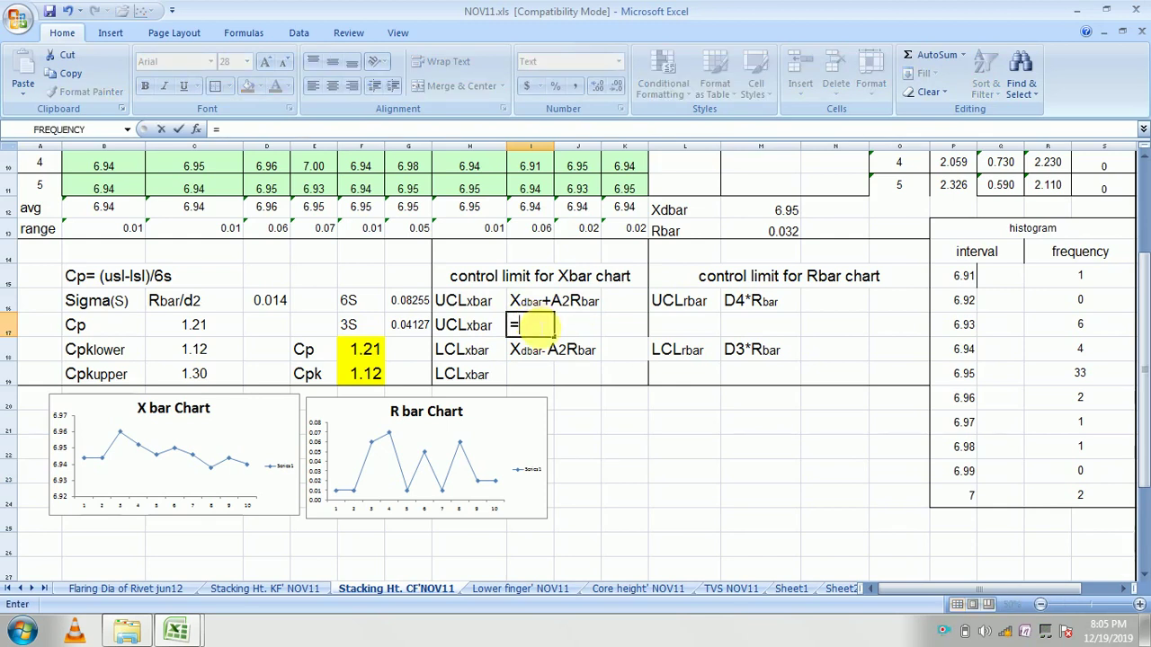
{"action": "left_click", "coordinate": [785, 210]}
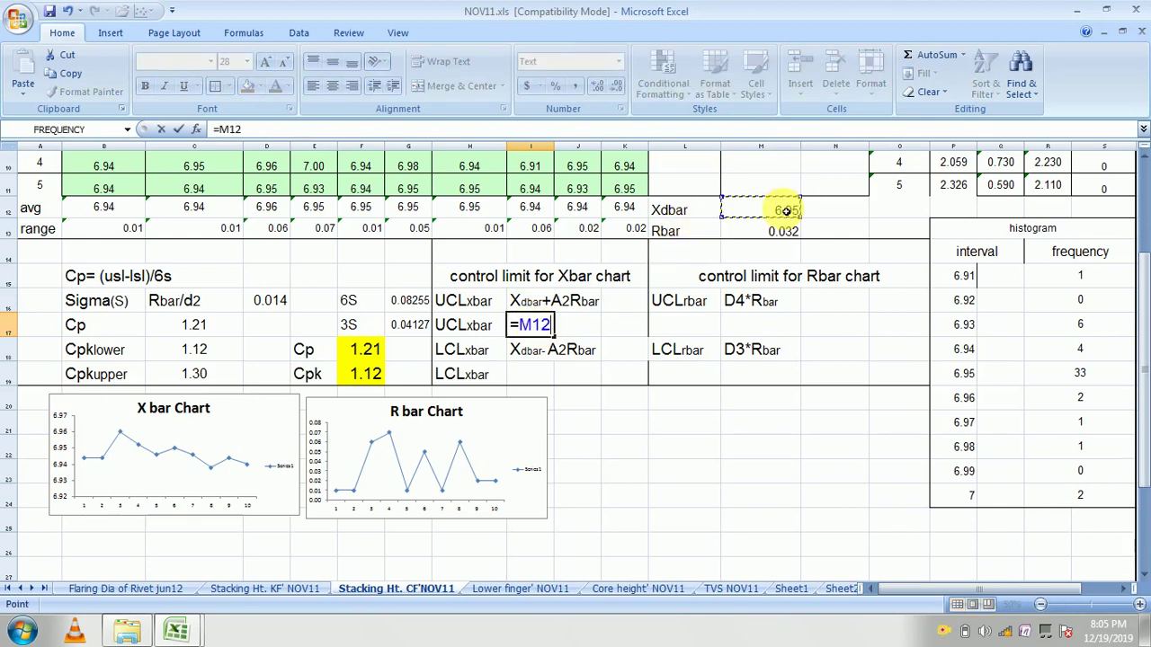
{"action": "type", "text": "+"}
{"action": "left_click_drag", "start_coordinate": [1146, 279], "coordinate": [1147, 184]}
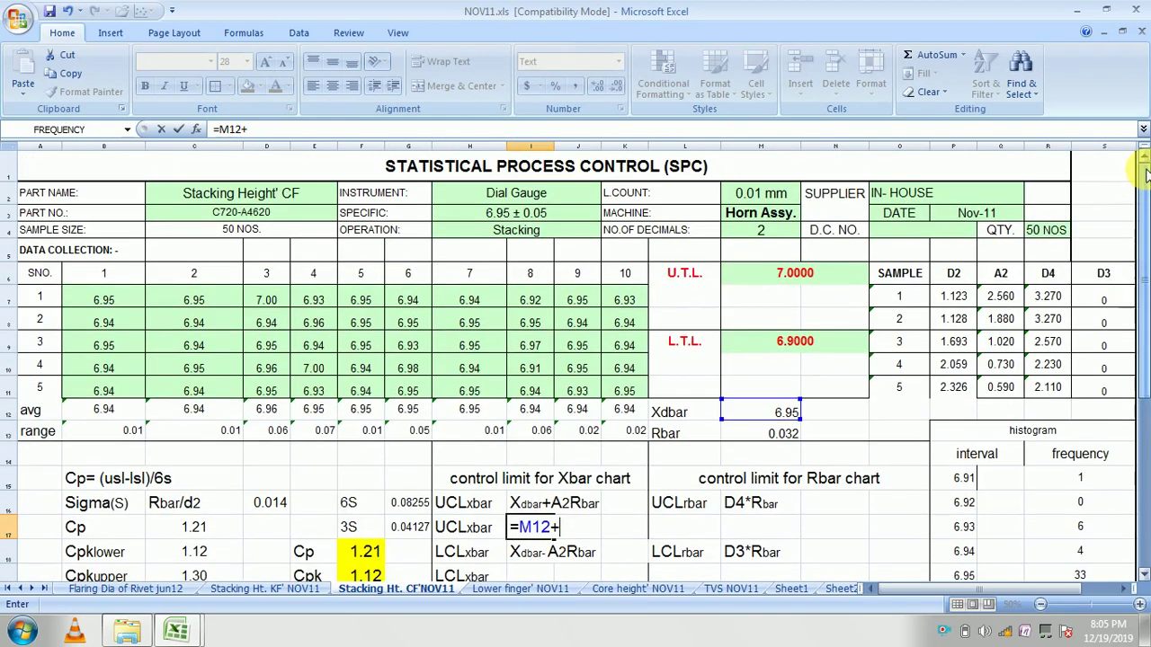
{"action": "left_click", "coordinate": [1001, 386]}
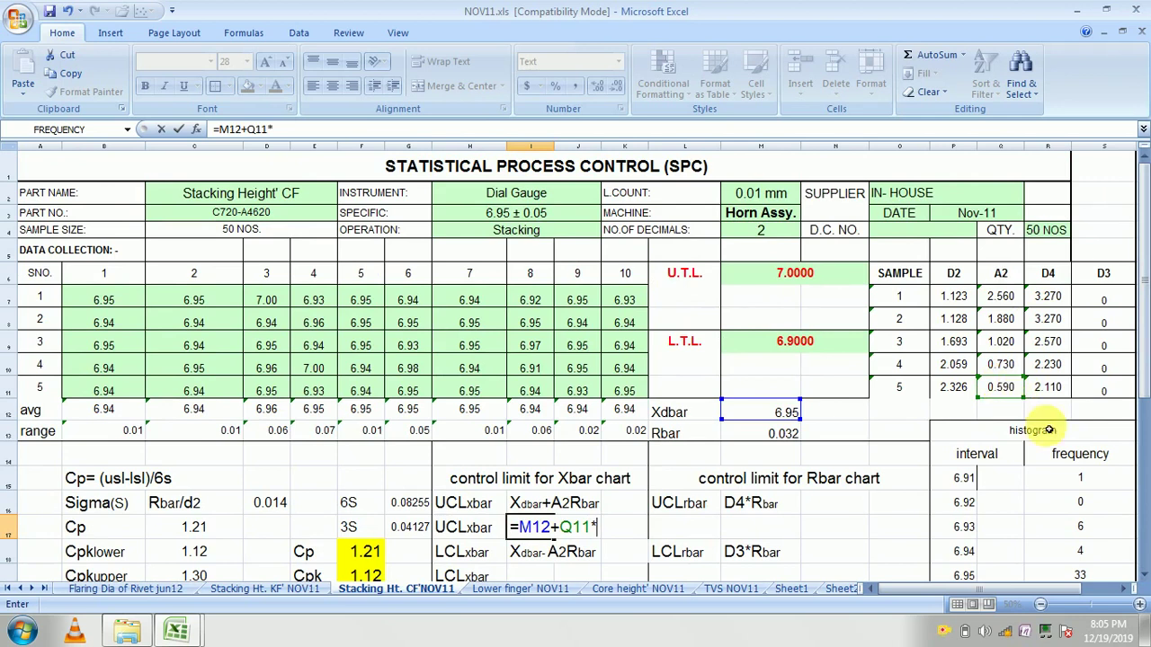
{"action": "left_click", "coordinate": [775, 435]}
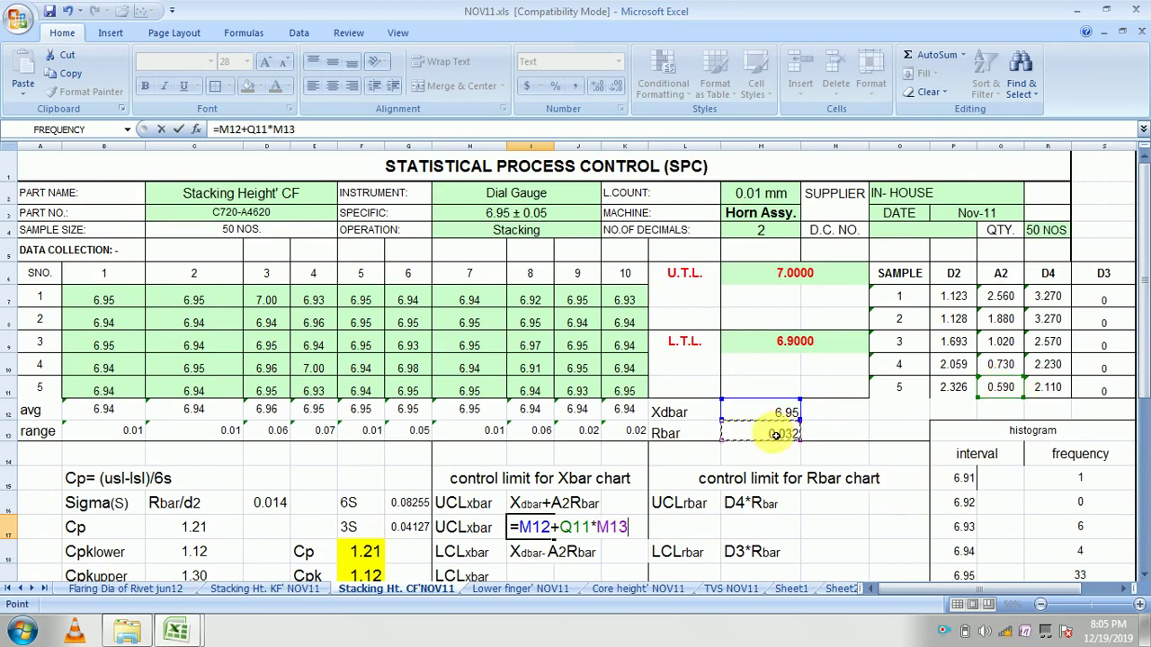
{"action": "key", "text": "Return"}
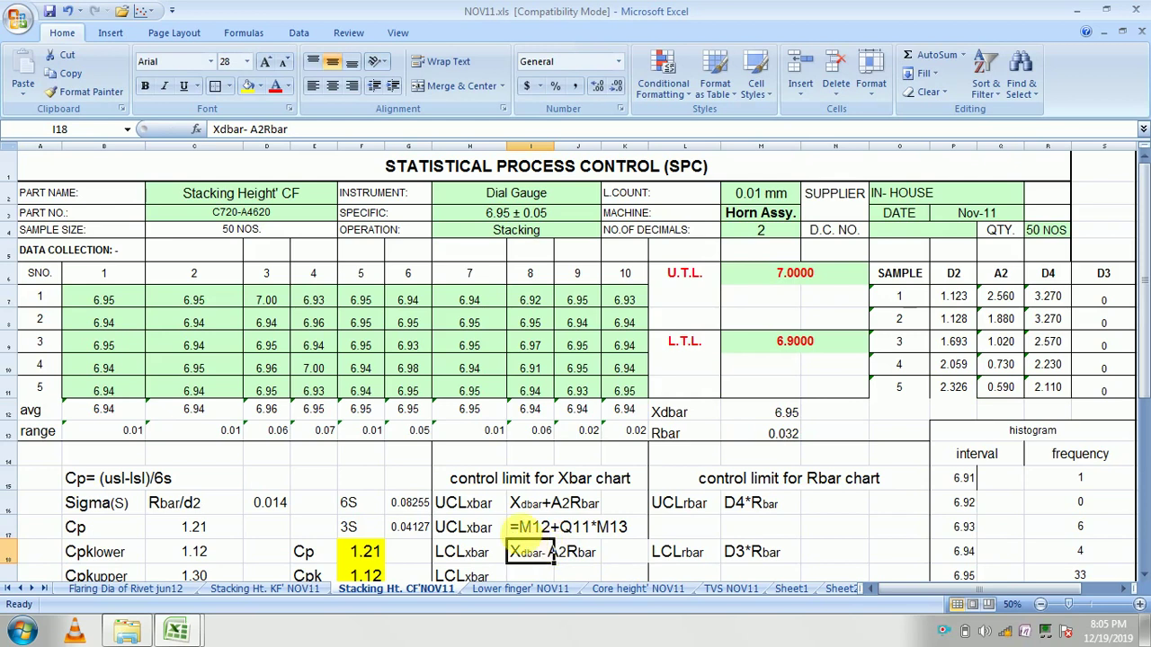
Step: Inspect I17's text-stored formula and delete it, leaving the cell empty
{"action": "double_click", "coordinate": [523, 529]}
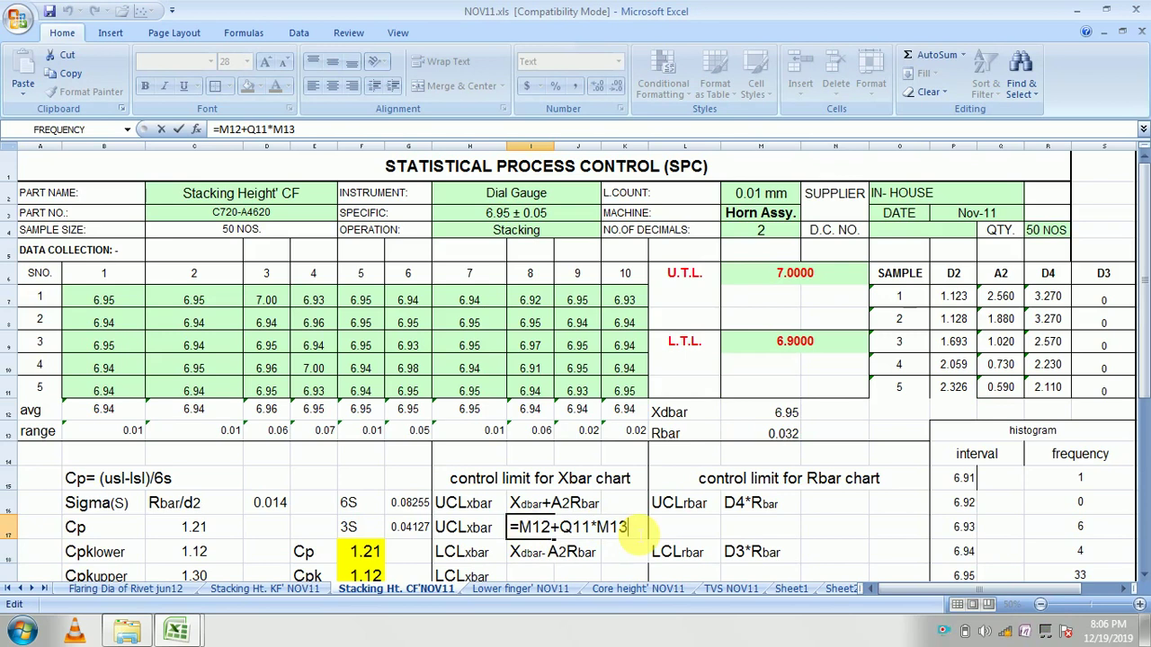
{"action": "left_click", "coordinate": [790, 532]}
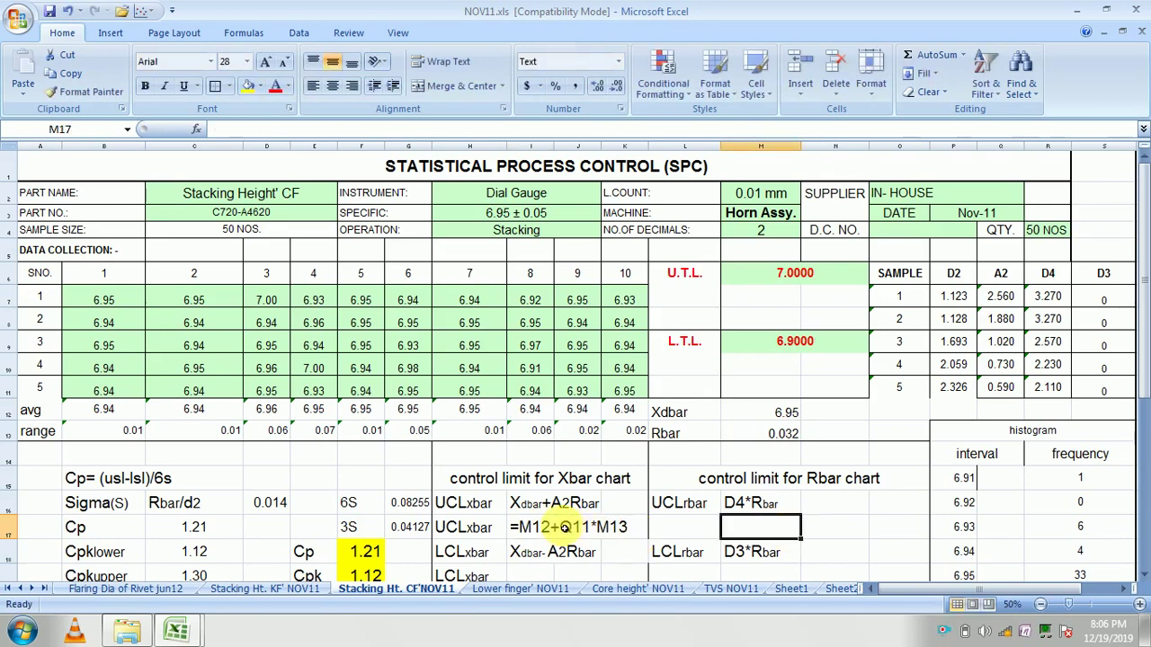
{"action": "left_click", "coordinate": [561, 529]}
{"action": "left_click", "coordinate": [522, 530]}
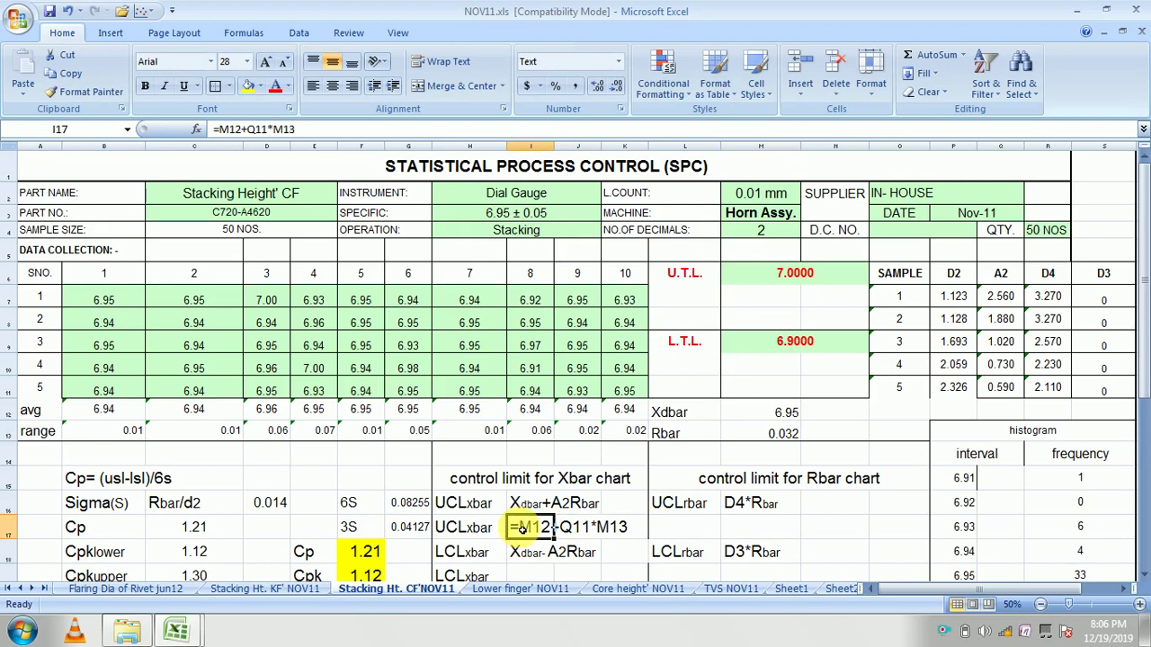
{"action": "key", "text": "Delete"}
{"action": "left_click", "coordinate": [564, 531]}
Step: Re-enter the I17 formula from M12, Q11 and M13, adding an opening parenthesis after the plus
{"action": "left_click", "coordinate": [535, 532]}
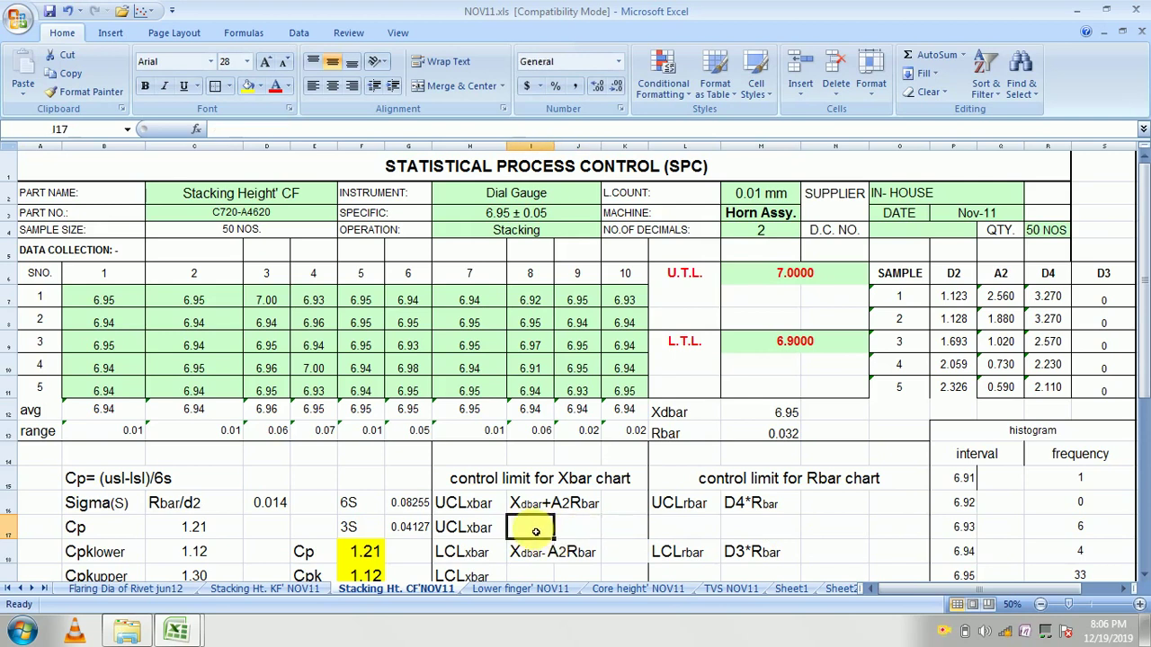
{"action": "type", "text": "="}
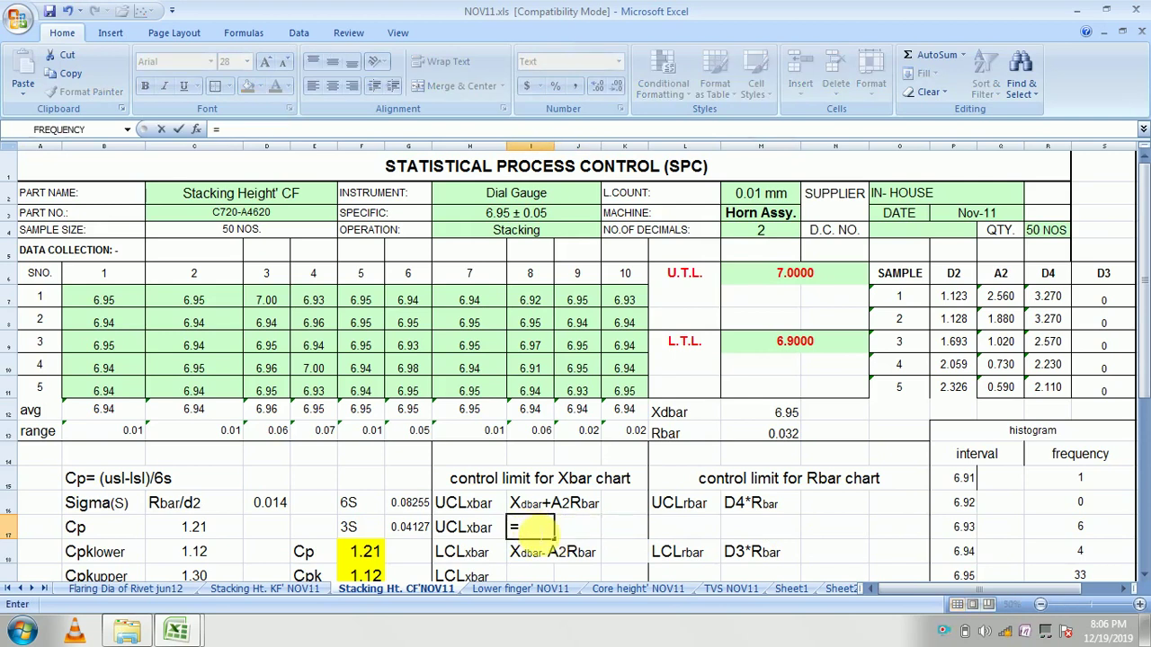
{"action": "left_click", "coordinate": [759, 414]}
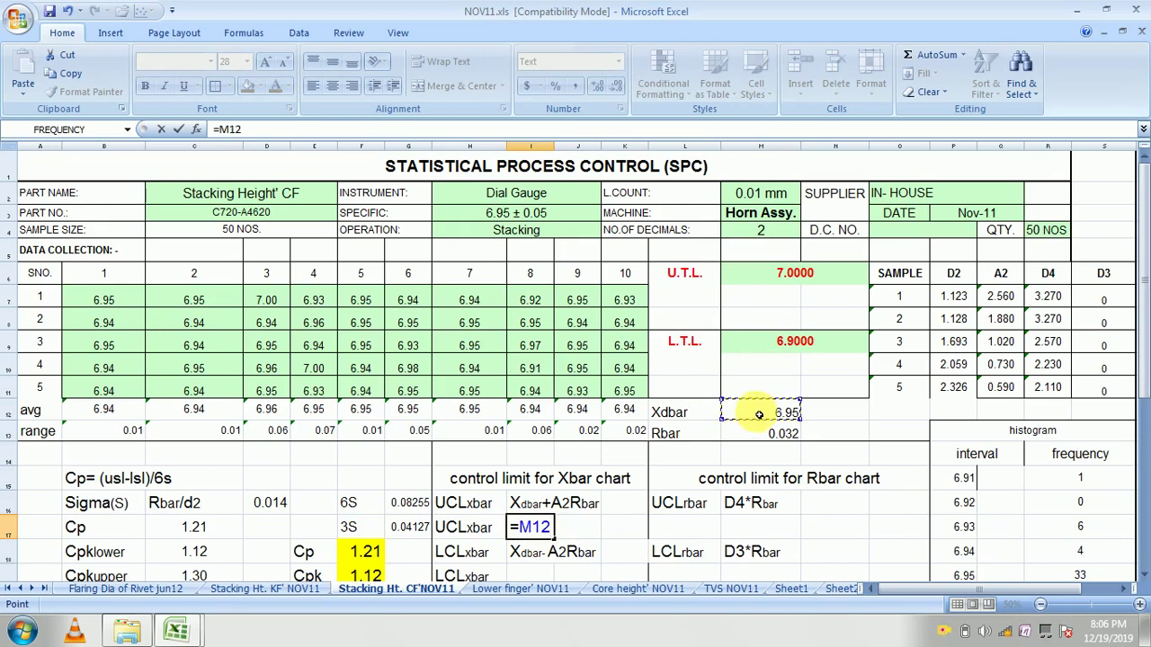
{"action": "type", "text": "+"}
{"action": "left_click", "coordinate": [1004, 388]}
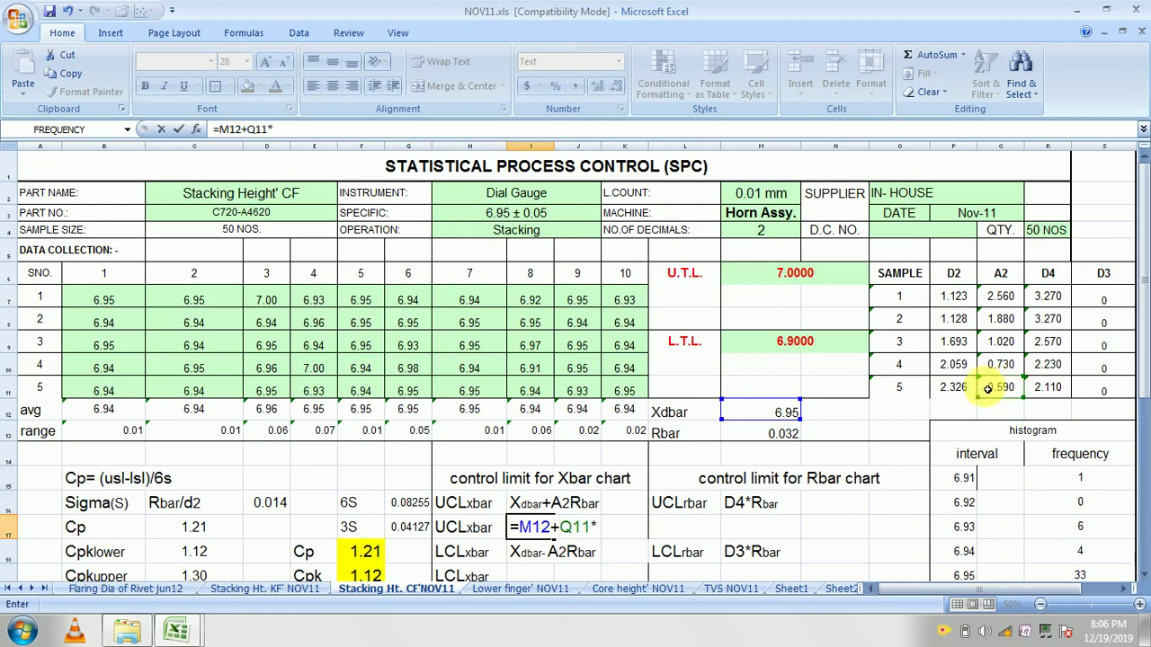
{"action": "left_click", "coordinate": [766, 436]}
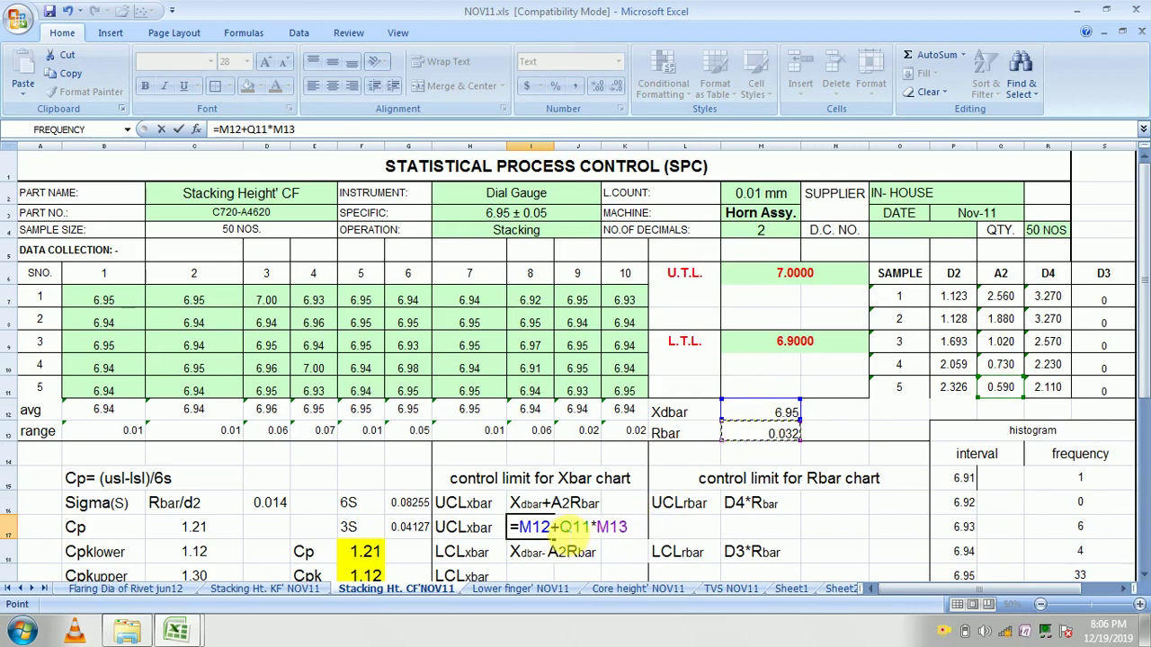
{"action": "left_click", "coordinate": [561, 528]}
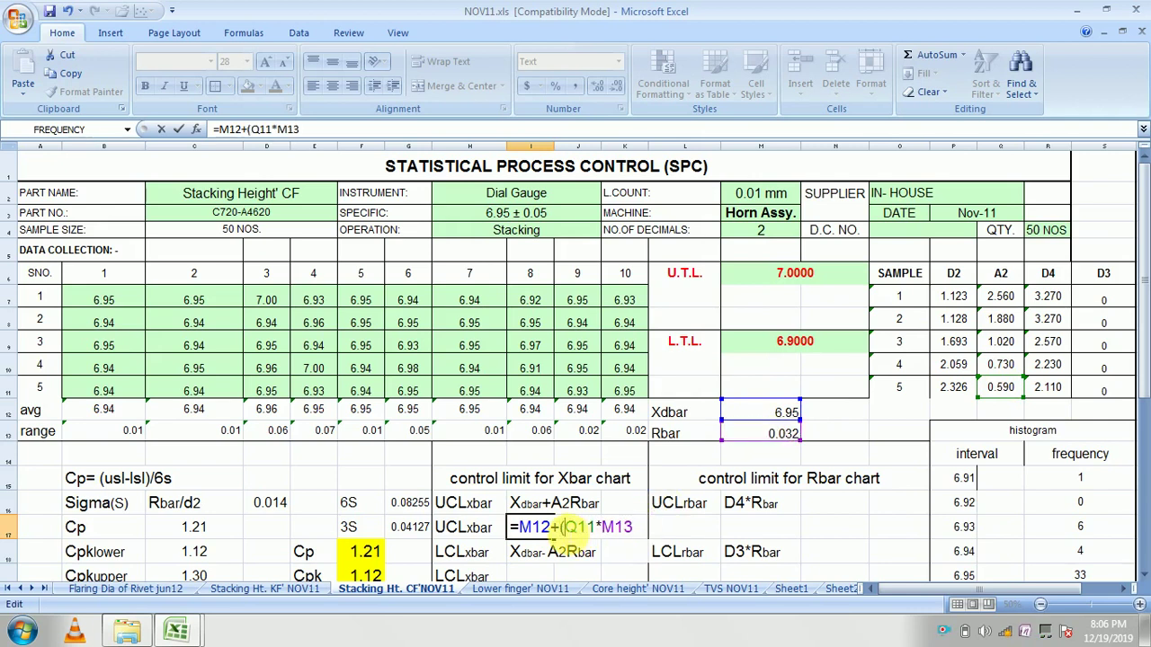
{"action": "type", "text": "("}
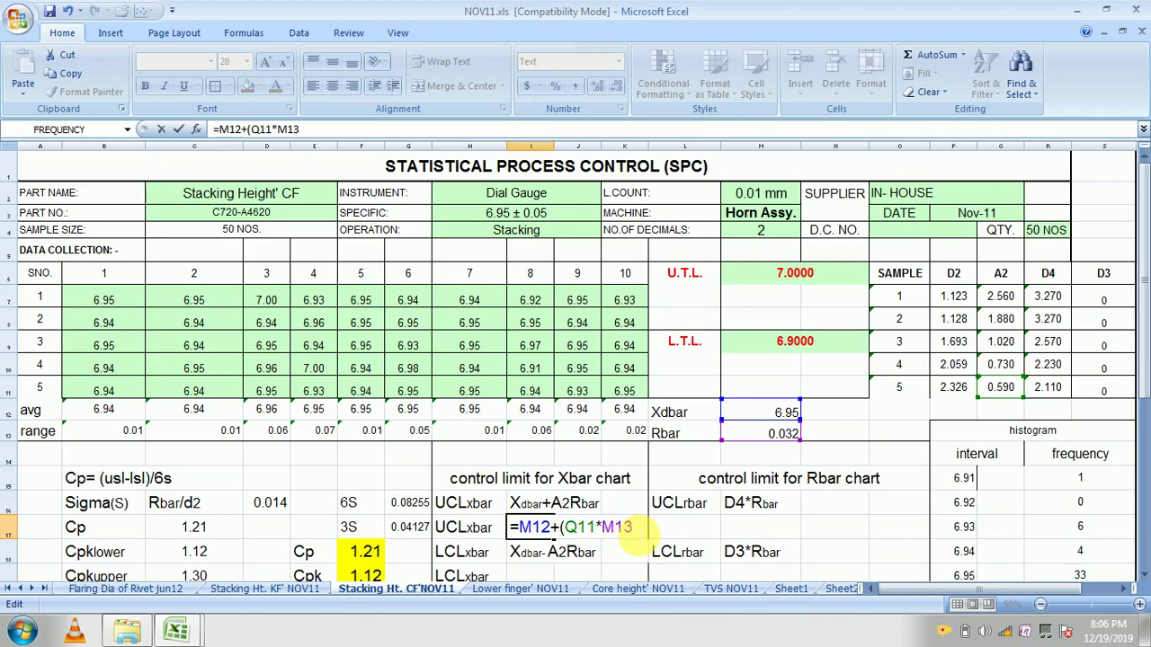
{"action": "type", "text": ")"}
{"action": "key", "text": "Return"}
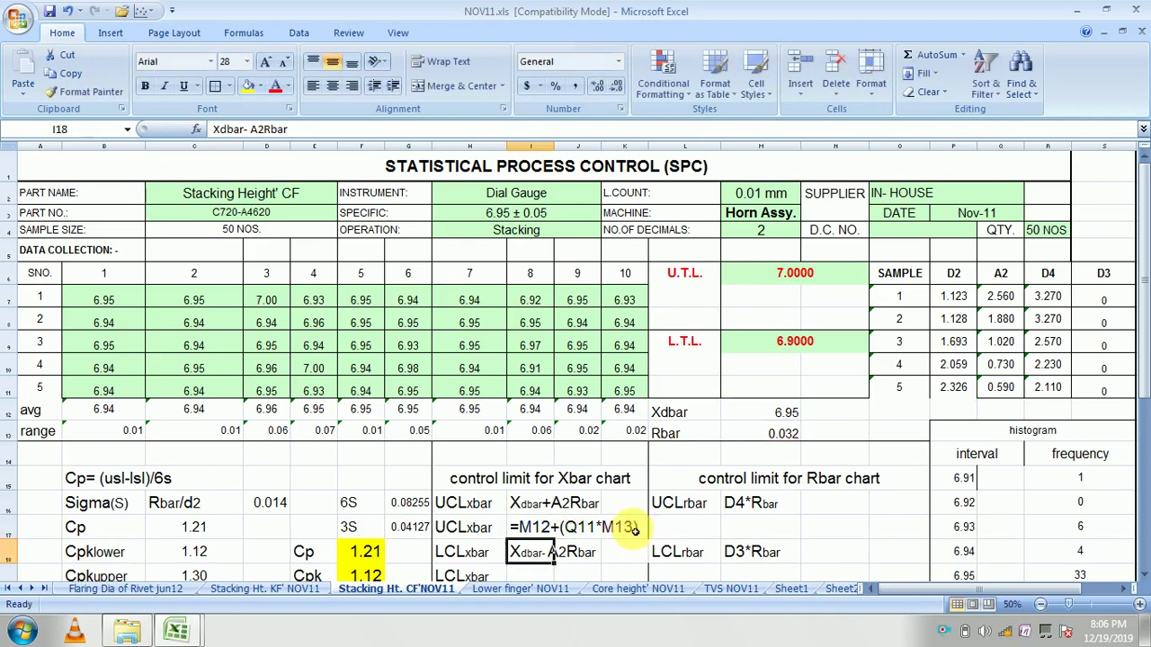
Step: Review the I17 formula, then delete it so I17 is empty
{"action": "left_click", "coordinate": [544, 528]}
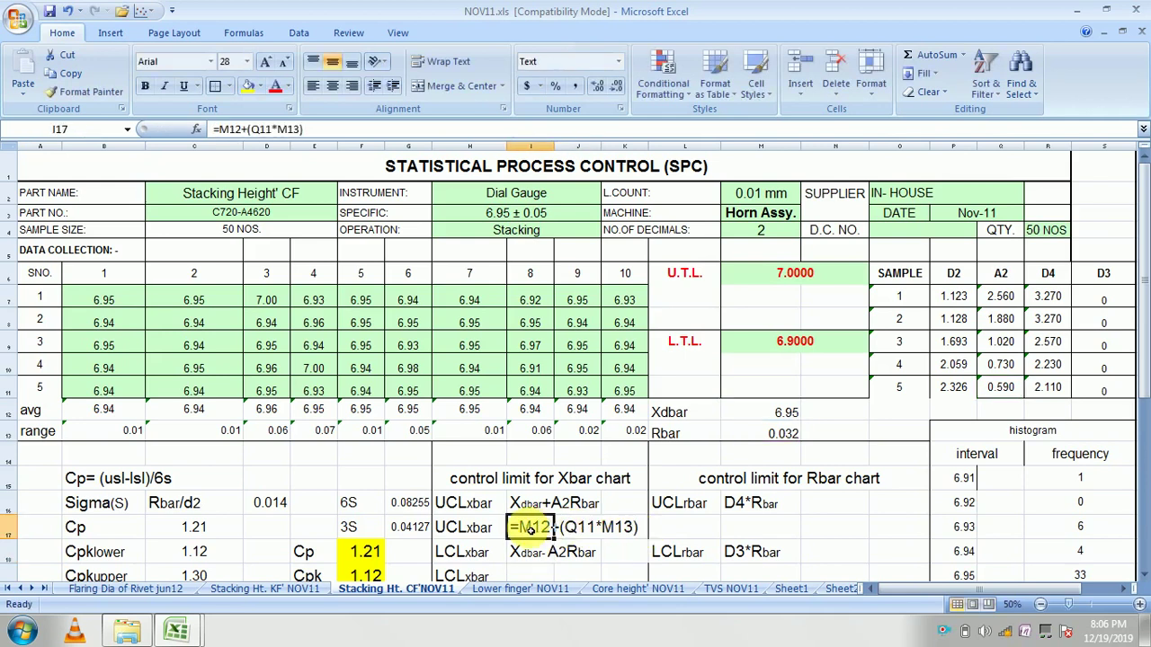
{"action": "double_click", "coordinate": [530, 528]}
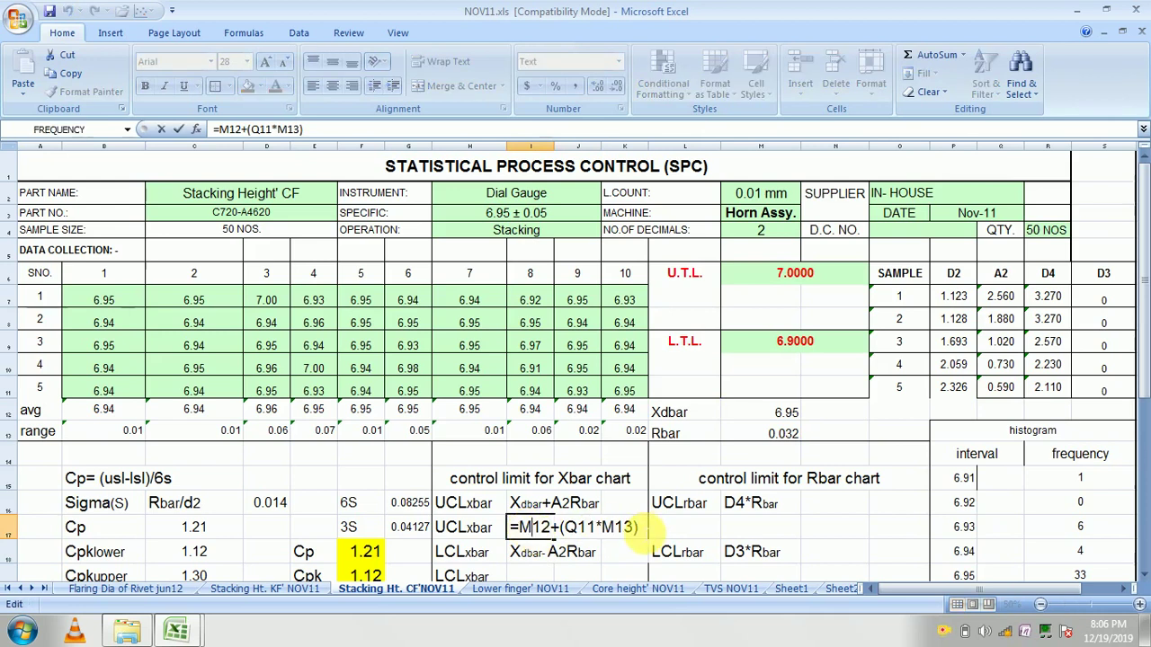
{"action": "left_click", "coordinate": [679, 531]}
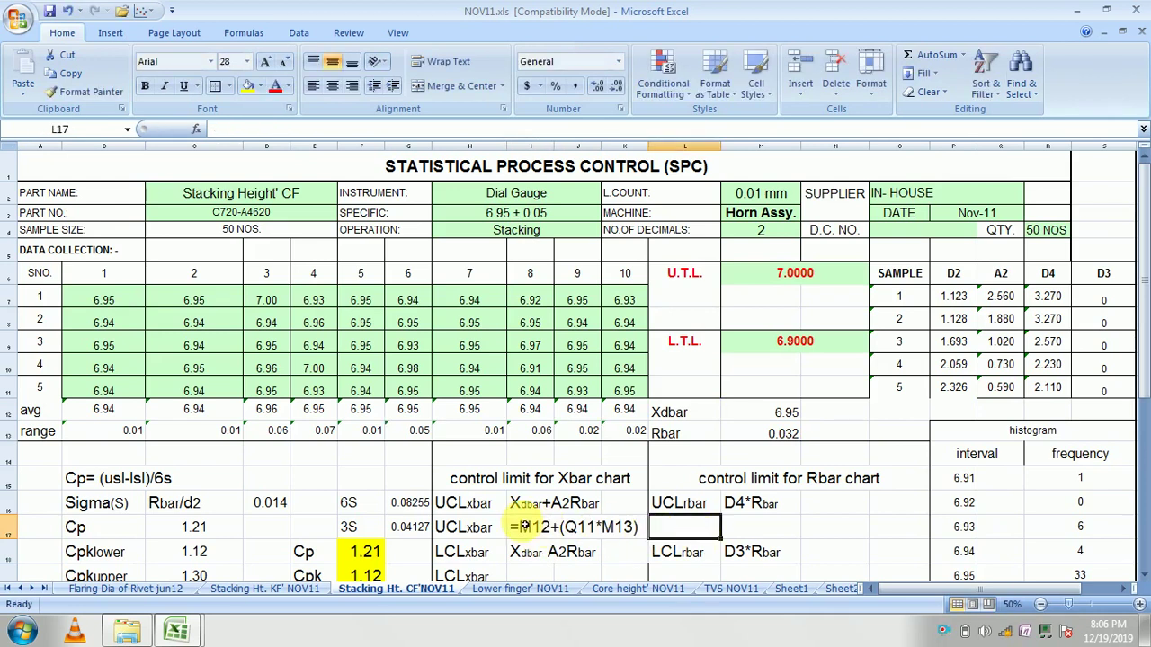
{"action": "left_click", "coordinate": [526, 530]}
{"action": "key", "text": "Delete"}
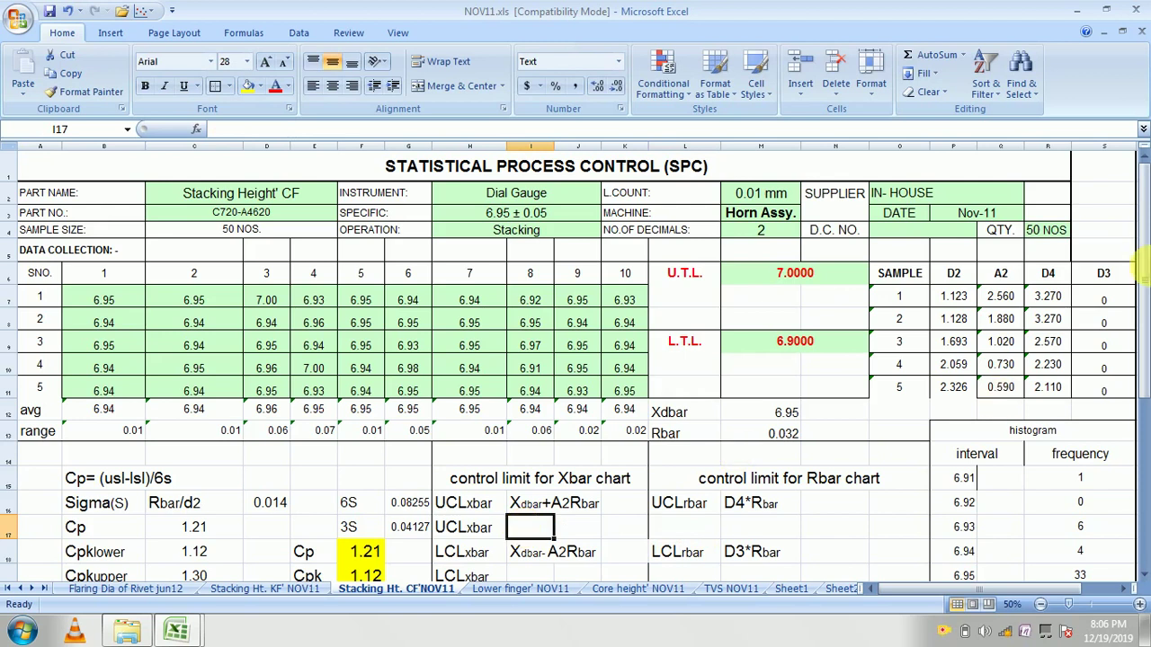
Step: Enter =M12+Q11*M13 in I17 as the Xbar upper control limit
{"action": "left_click_drag", "start_coordinate": [1145, 250], "coordinate": [1142, 280]}
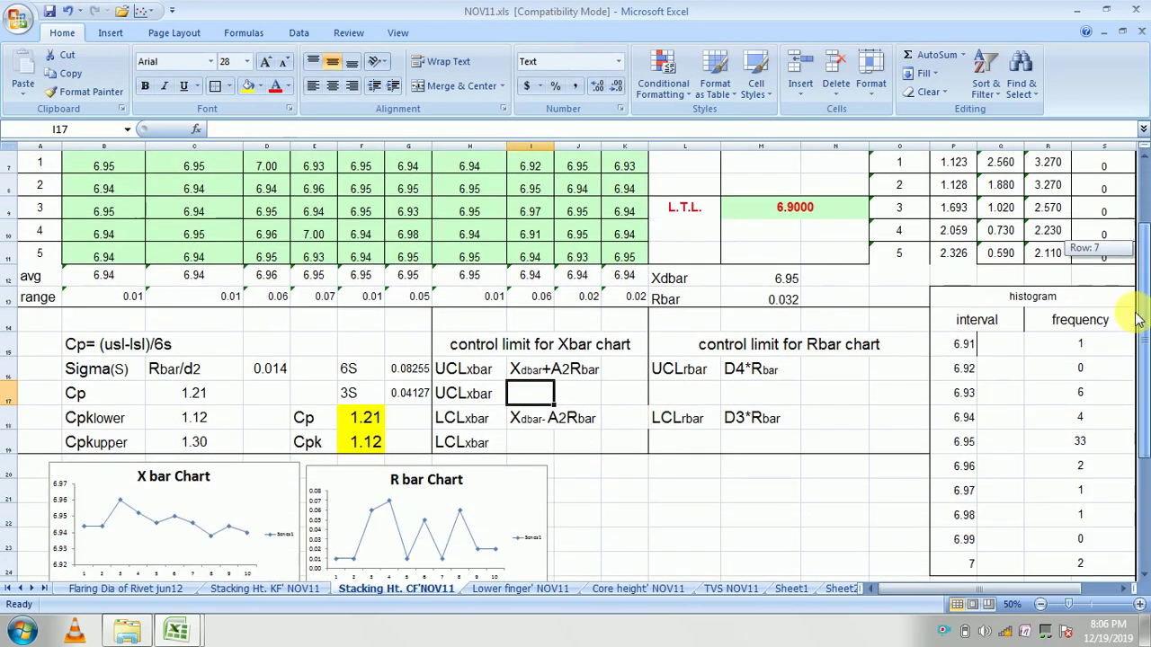
{"action": "left_click", "coordinate": [673, 514]}
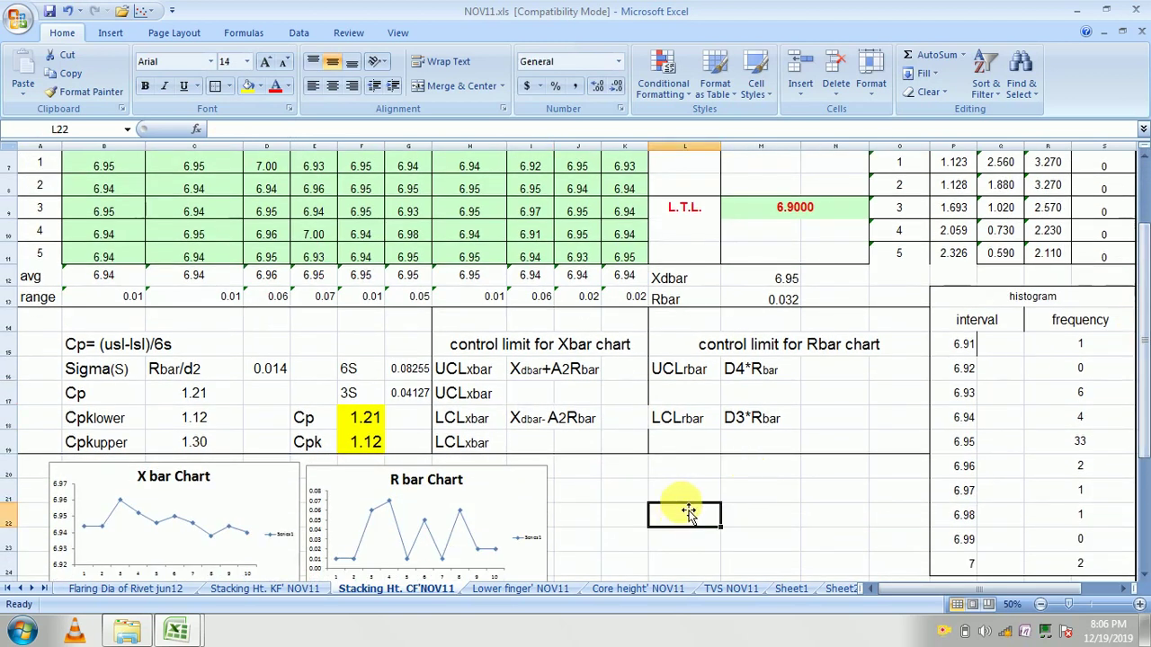
{"action": "left_click_drag", "start_coordinate": [685, 503], "coordinate": [548, 398]}
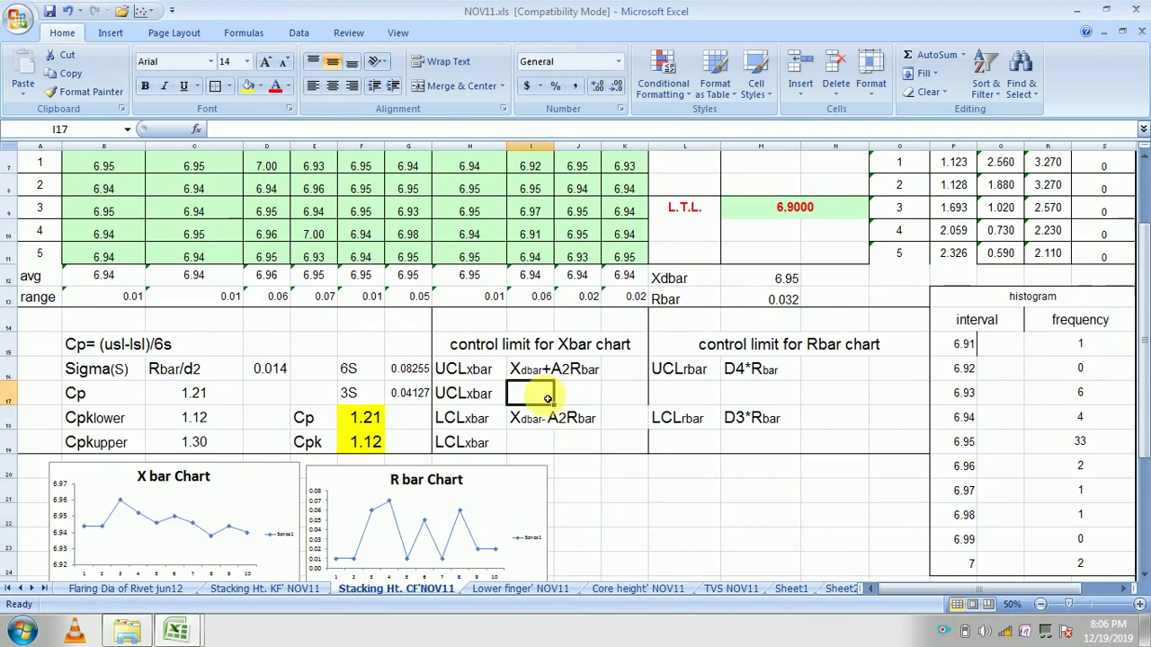
{"action": "type", "text": "=2*3"}
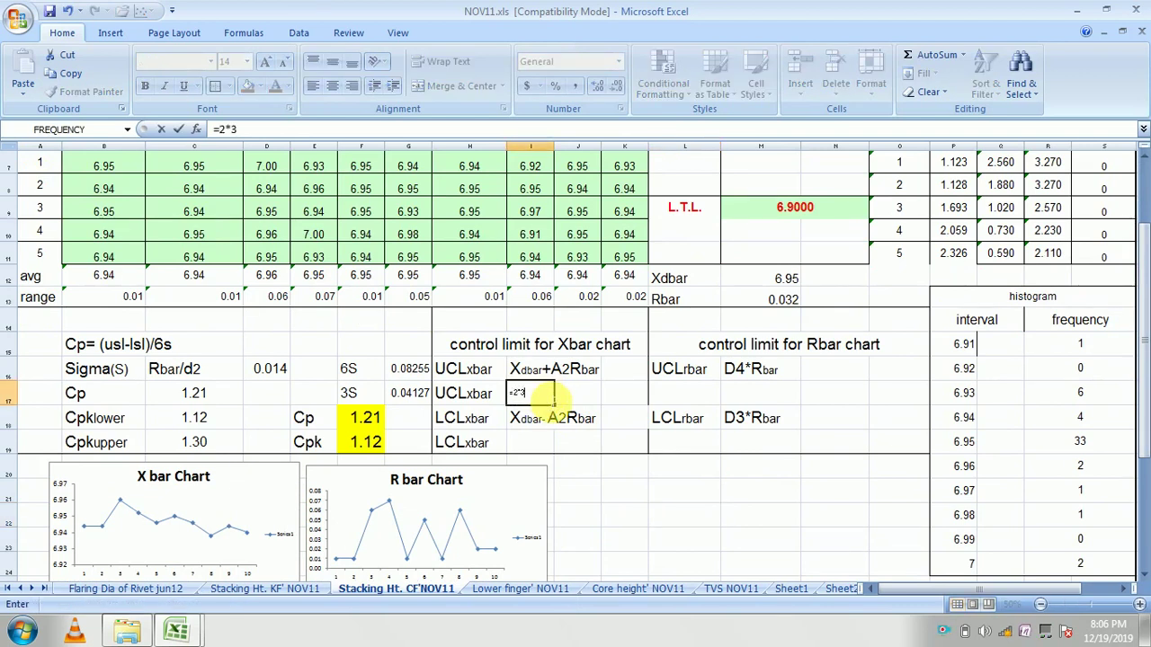
{"action": "key", "text": "Return"}
{"action": "left_click", "coordinate": [538, 401]}
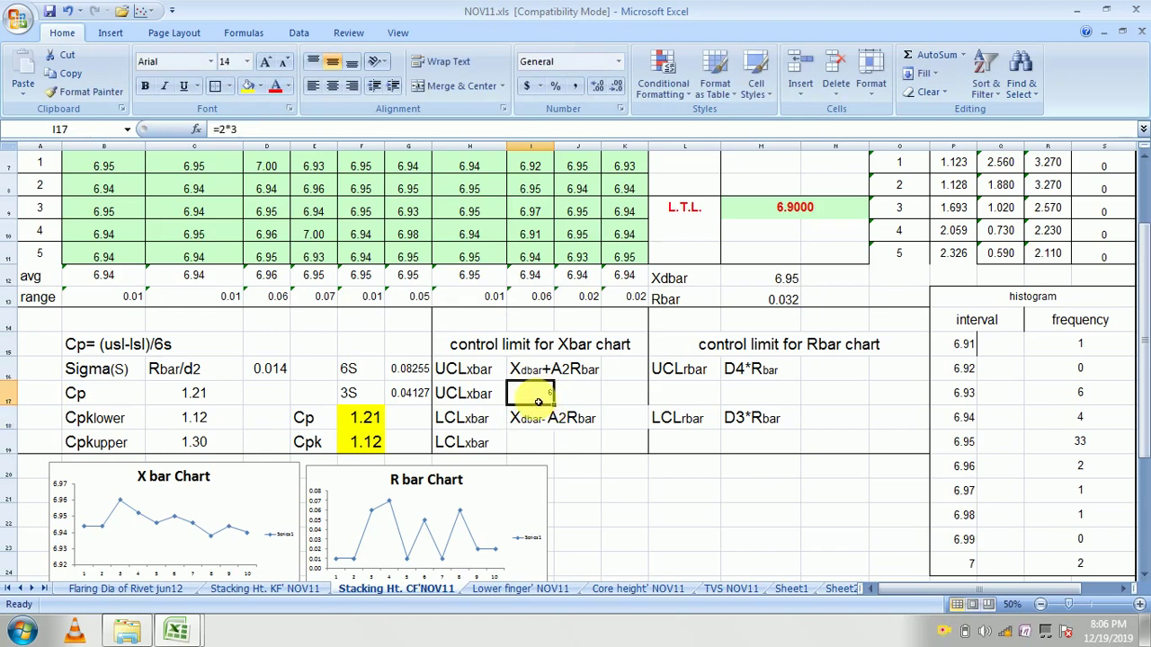
{"action": "type", "text": "="}
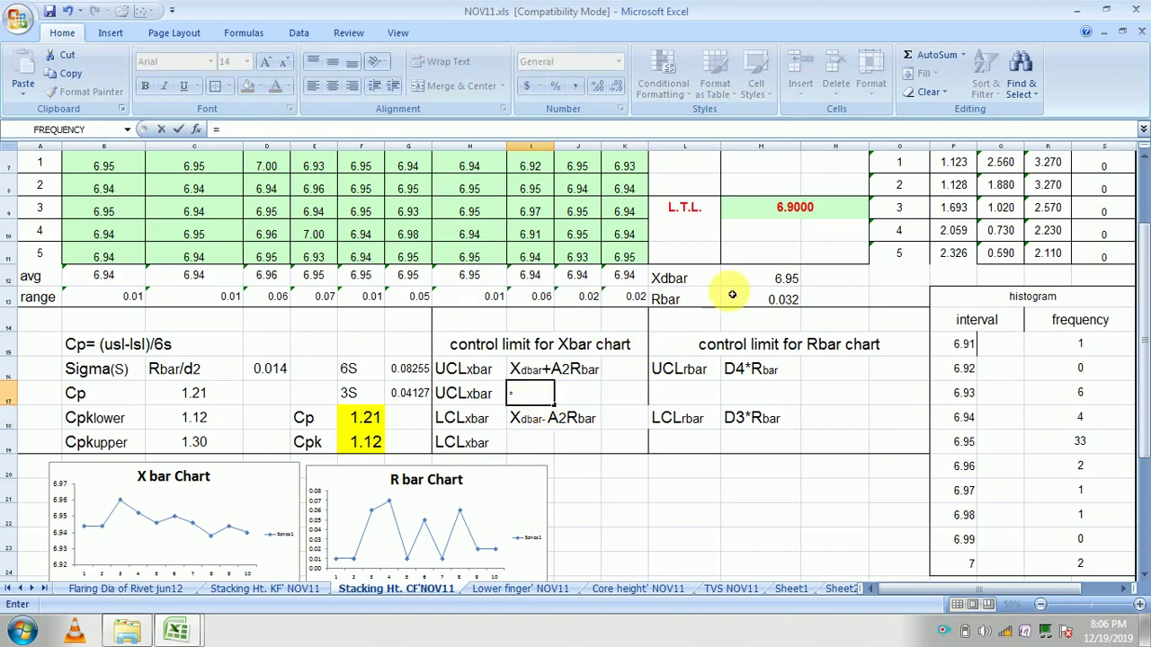
{"action": "left_click", "coordinate": [779, 280]}
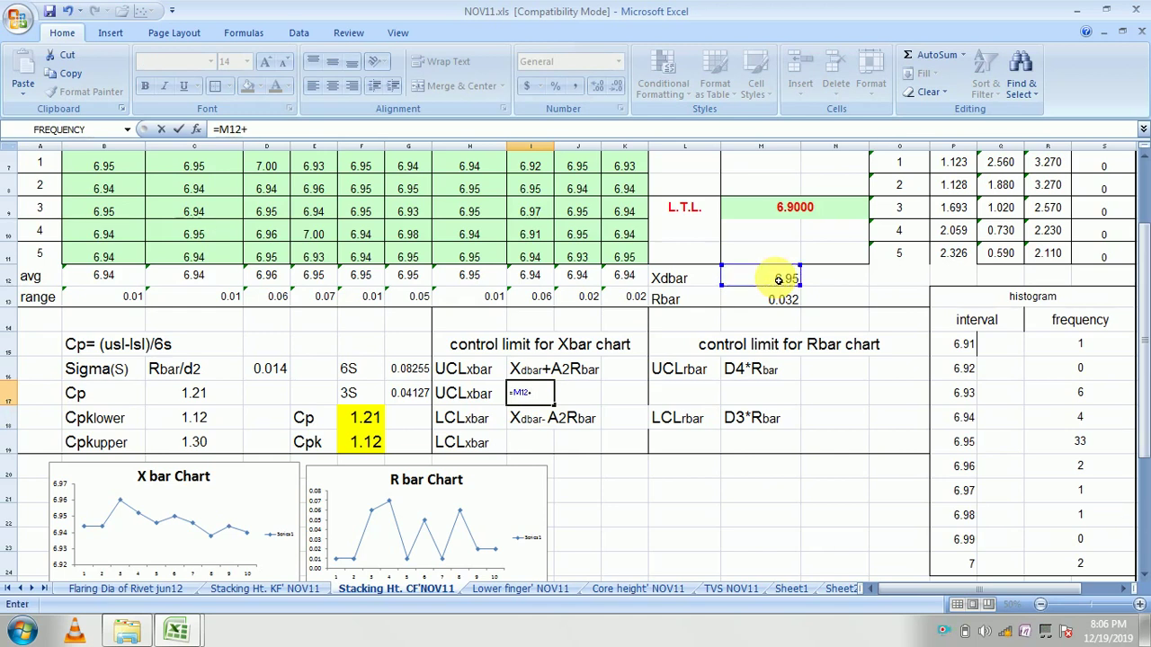
{"action": "left_click", "coordinate": [1005, 252]}
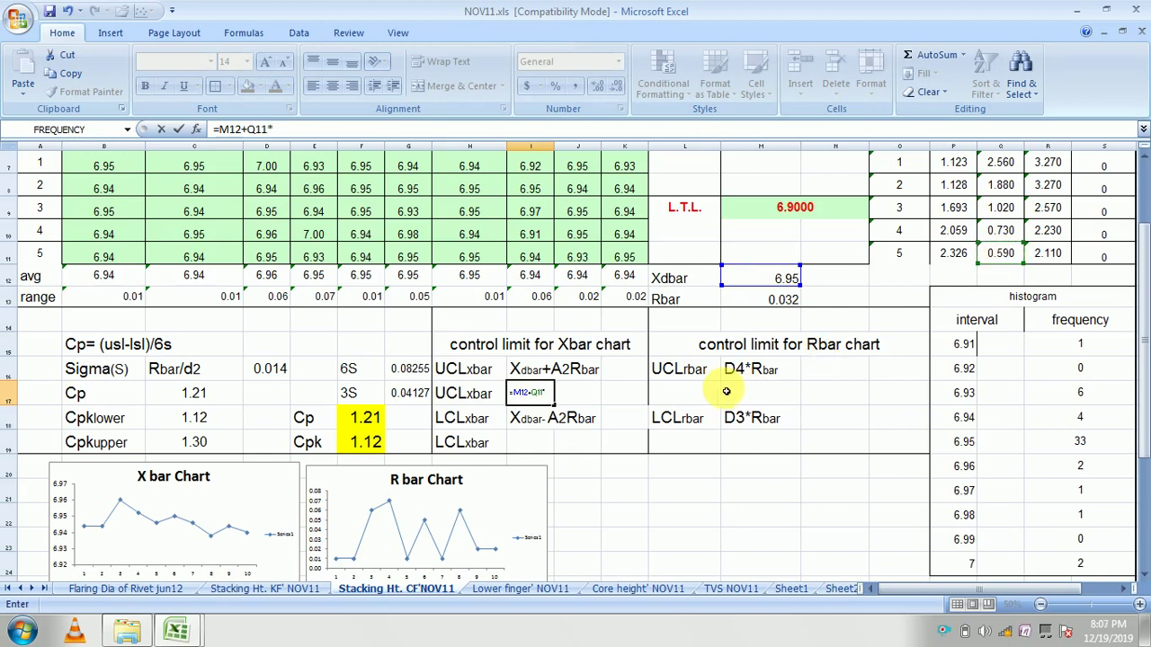
{"action": "left_click", "coordinate": [770, 299]}
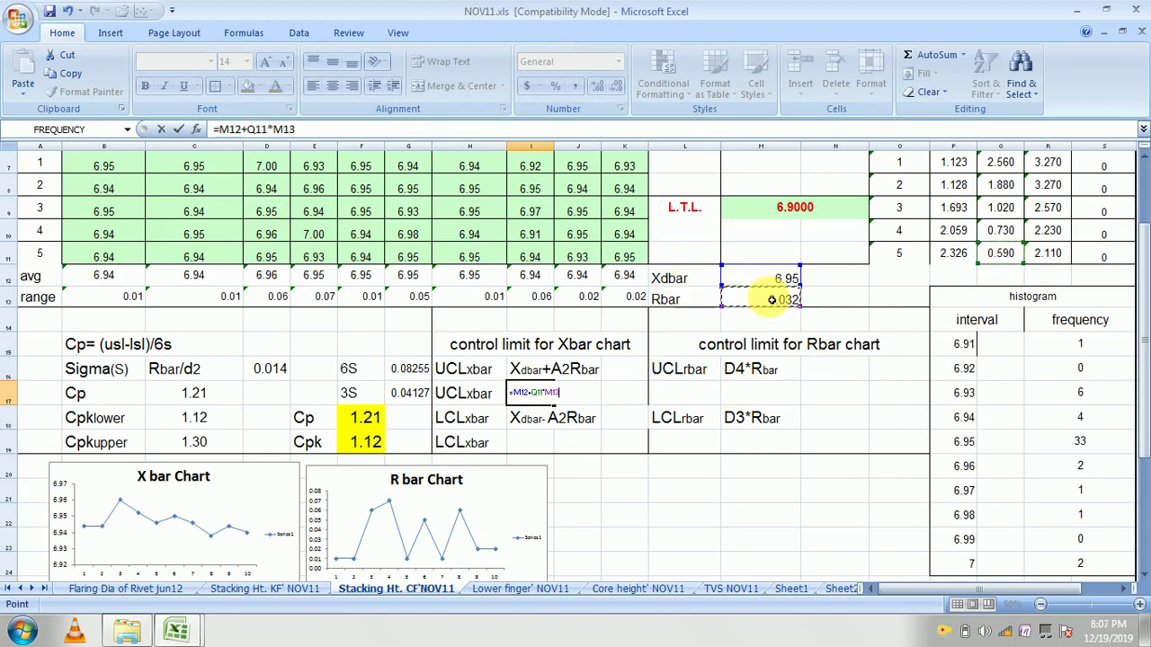
{"action": "key", "text": "Return"}
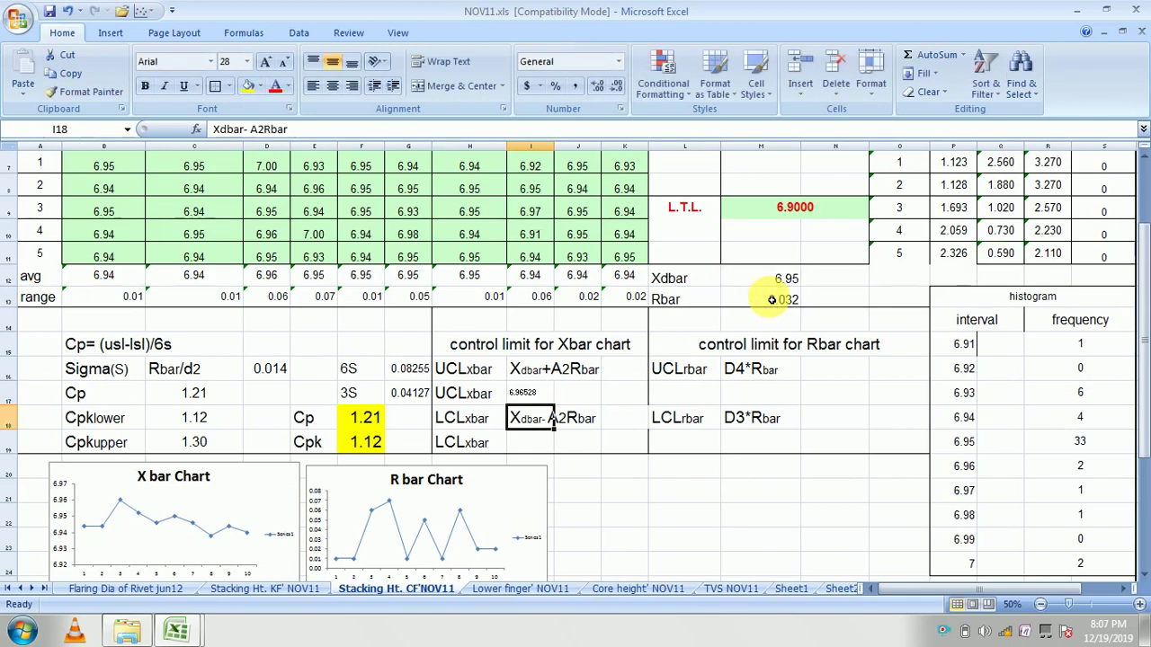
Step: Enlarge the I17 font and re-commit its formula
{"action": "left_click", "coordinate": [536, 396]}
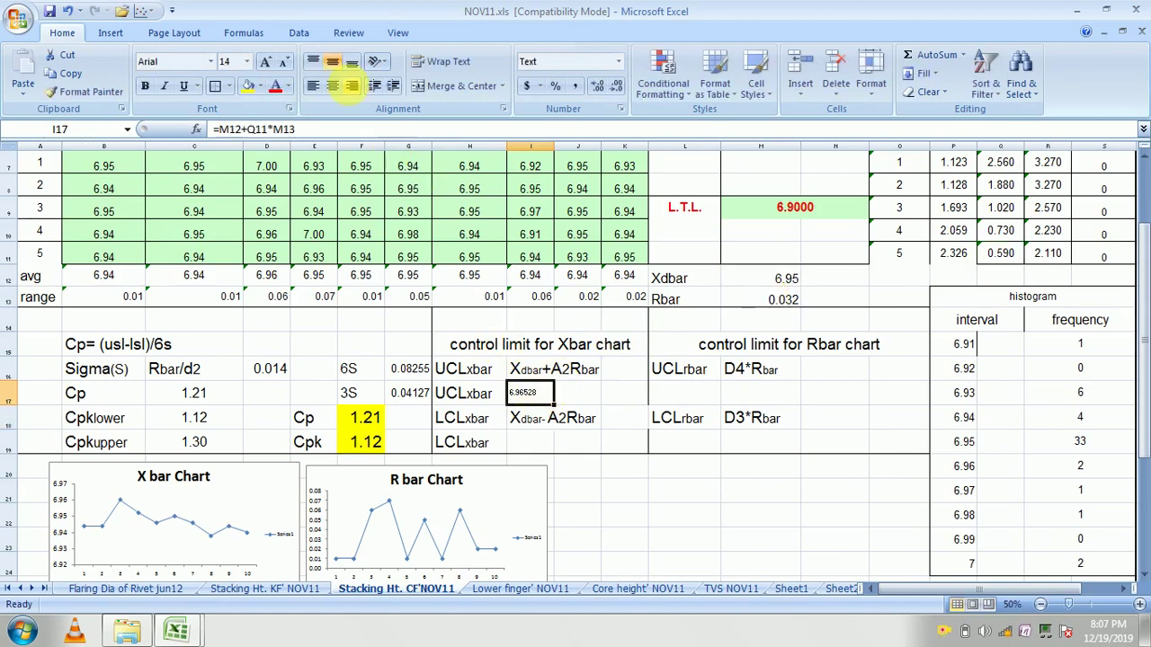
{"action": "left_click", "coordinate": [266, 61]}
{"action": "left_click", "coordinate": [266, 61]}
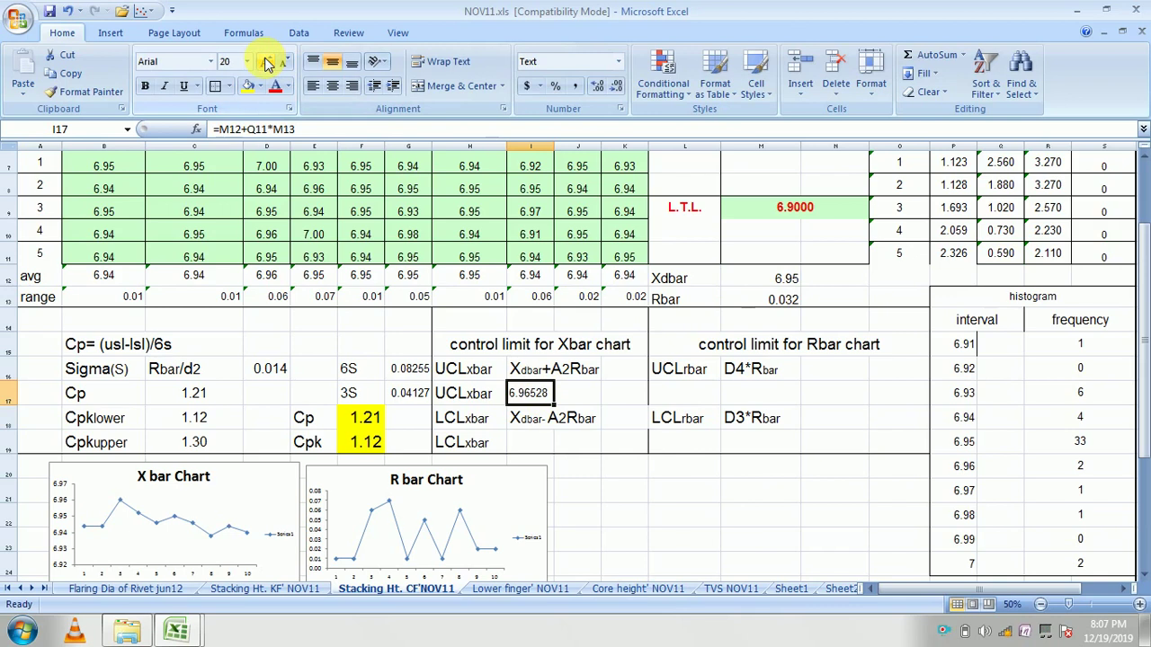
{"action": "left_click", "coordinate": [266, 61]}
{"action": "double_click", "coordinate": [526, 393]}
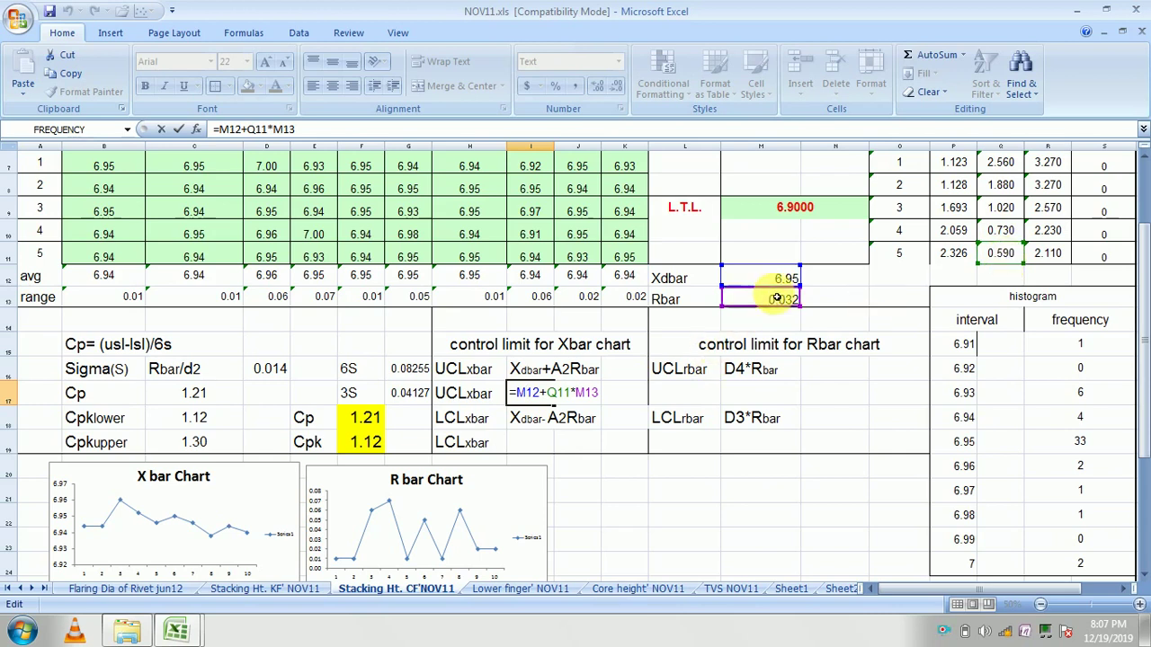
{"action": "key", "text": "Return"}
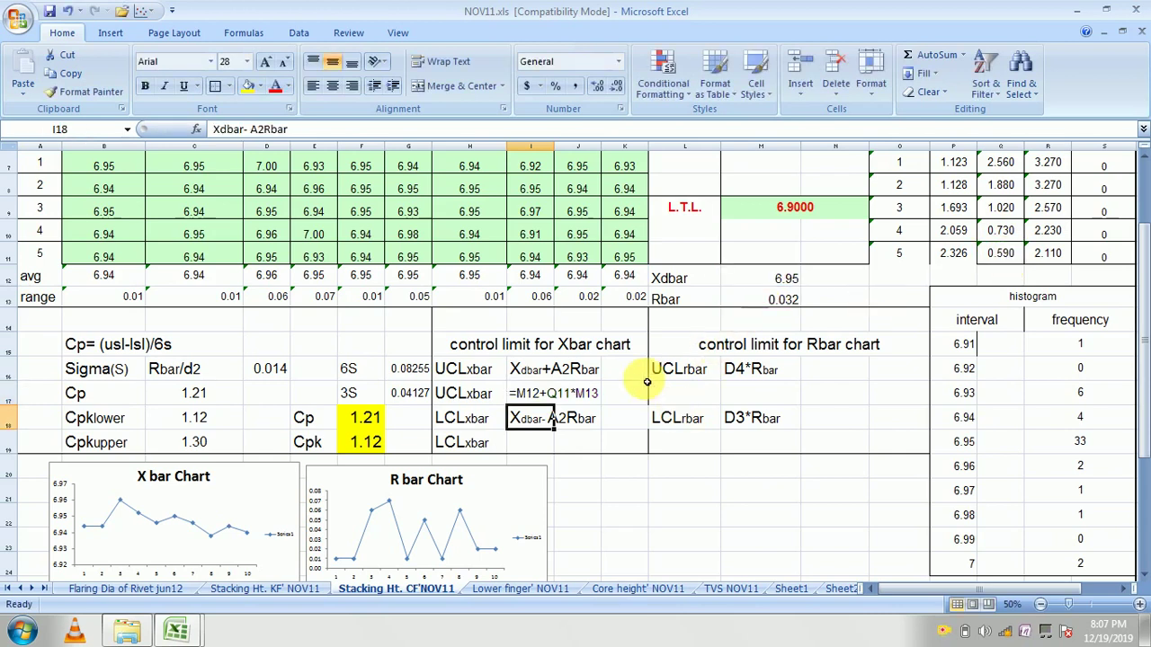
{"action": "left_click", "coordinate": [585, 392]}
{"action": "double_click", "coordinate": [595, 393]}
{"action": "left_click", "coordinate": [597, 396]}
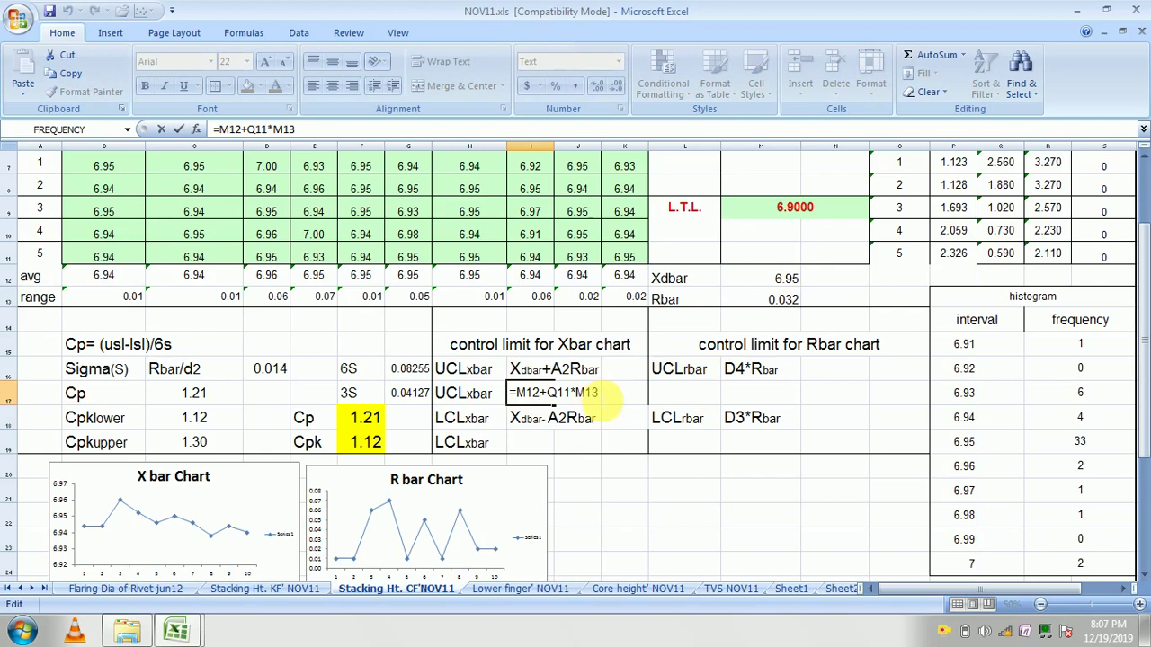
{"action": "key", "text": "Return"}
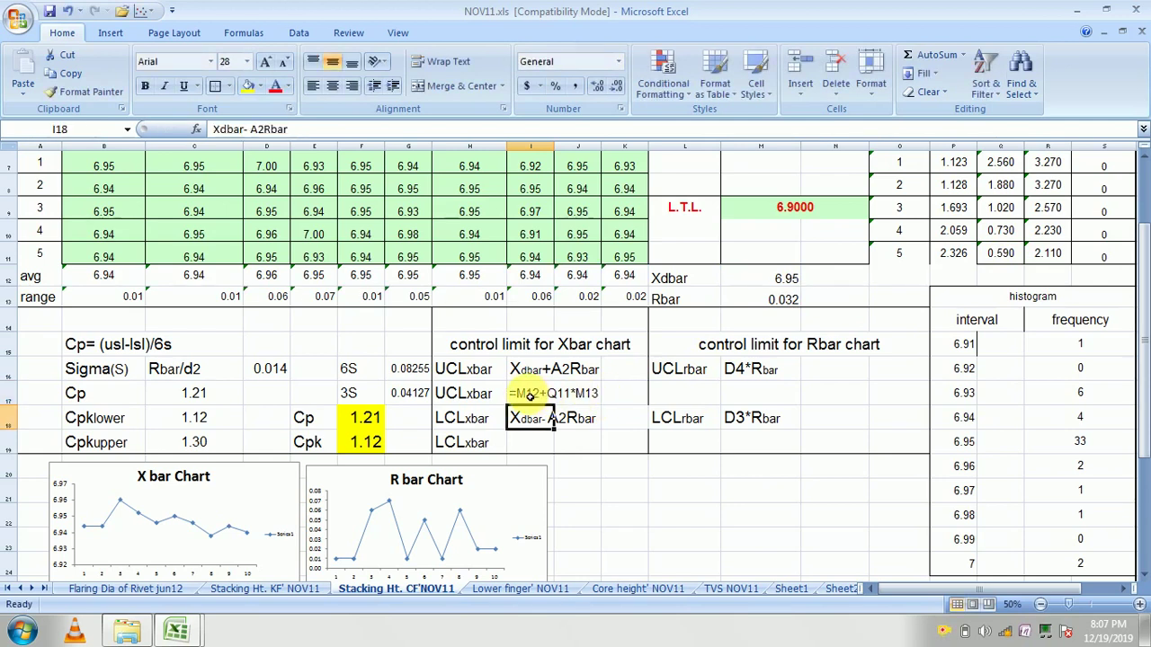
{"action": "left_click", "coordinate": [591, 392]}
Step: Try a smaller I17 font size, then undo back to the larger text
{"action": "left_click", "coordinate": [284, 63]}
{"action": "left_click", "coordinate": [284, 63]}
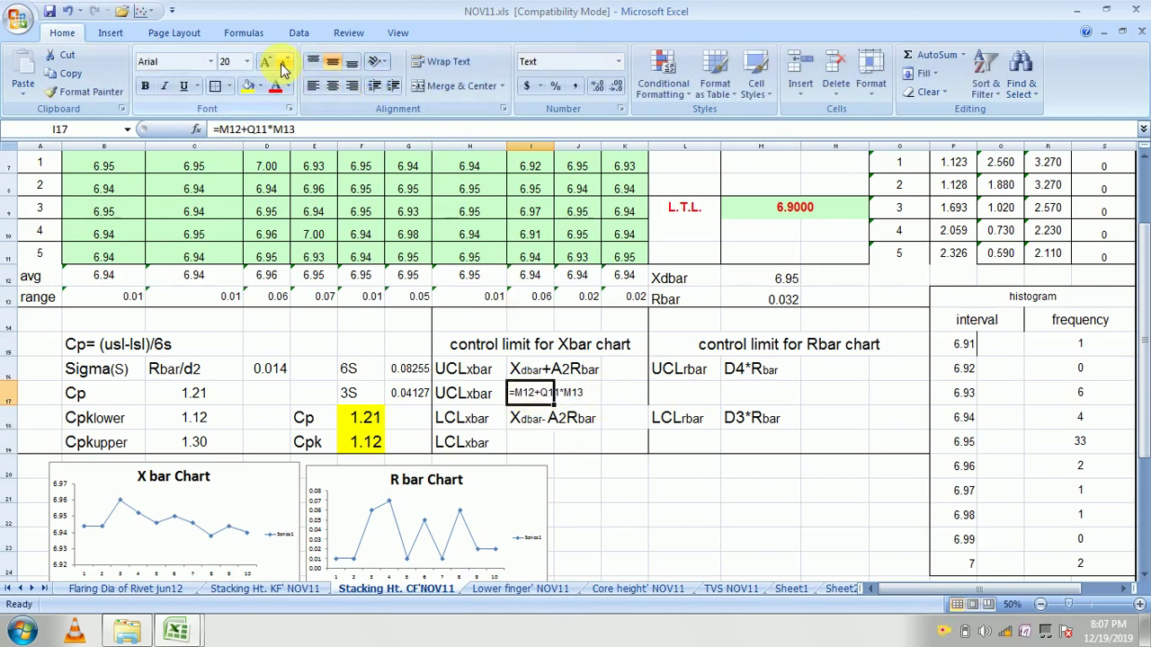
{"action": "left_click", "coordinate": [284, 63]}
{"action": "left_click", "coordinate": [284, 63]}
{"action": "left_click", "coordinate": [283, 67]}
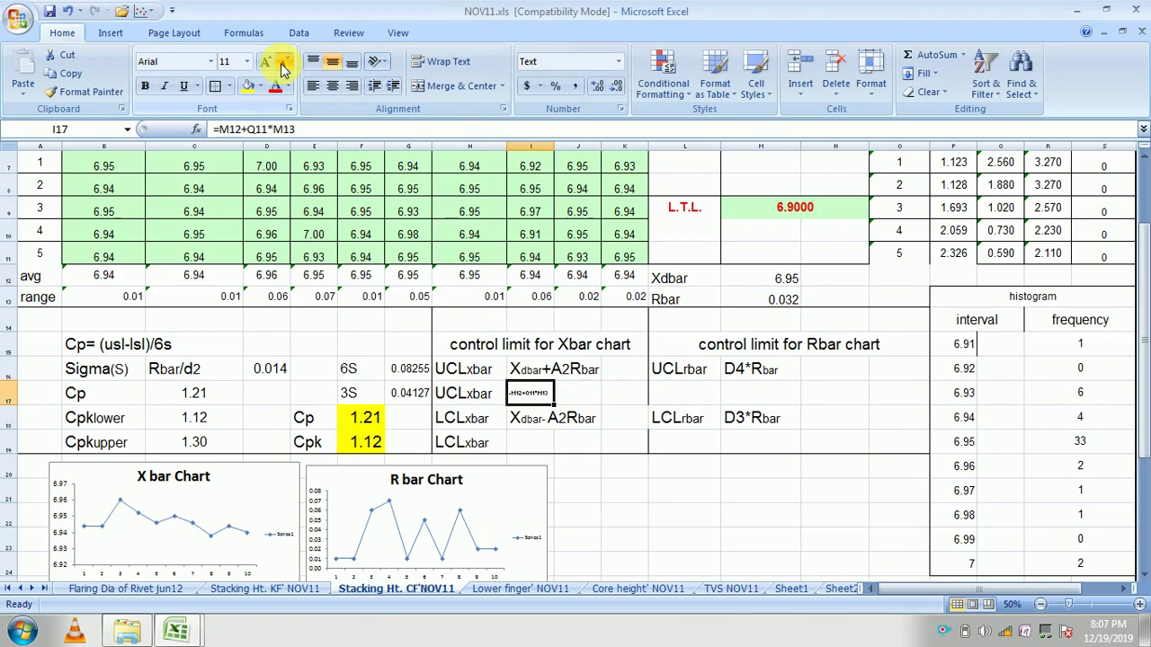
{"action": "left_click", "coordinate": [666, 494]}
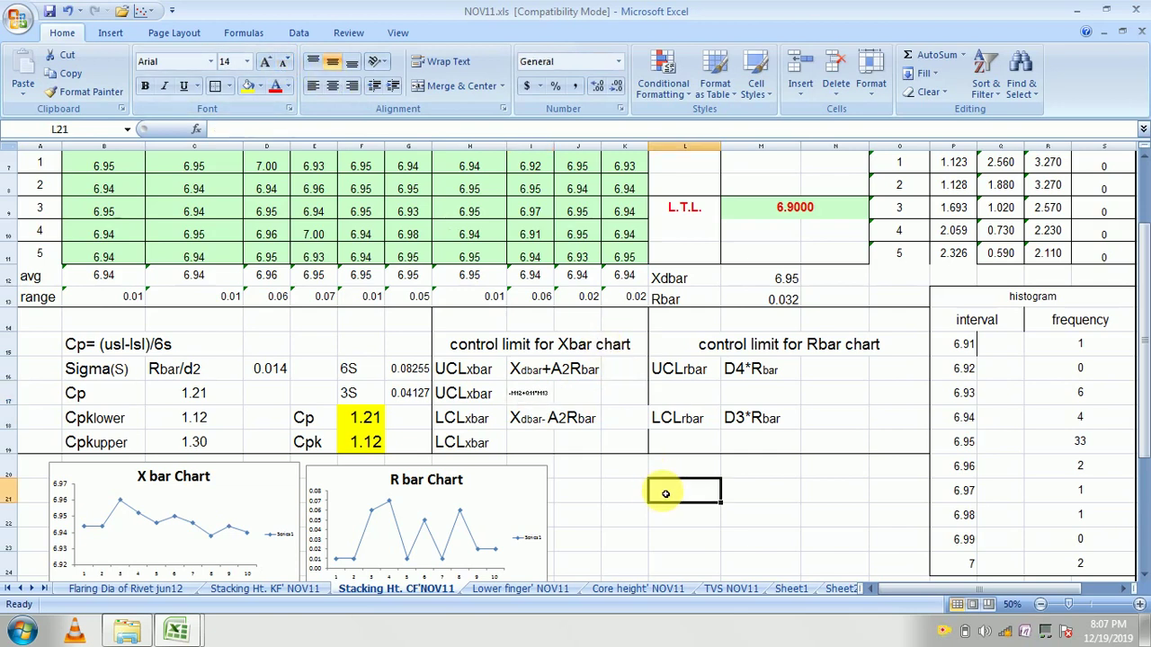
{"action": "key", "text": "ctrl+z"}
{"action": "key", "text": "ctrl+z"}
{"action": "key", "text": "ctrl+z"}
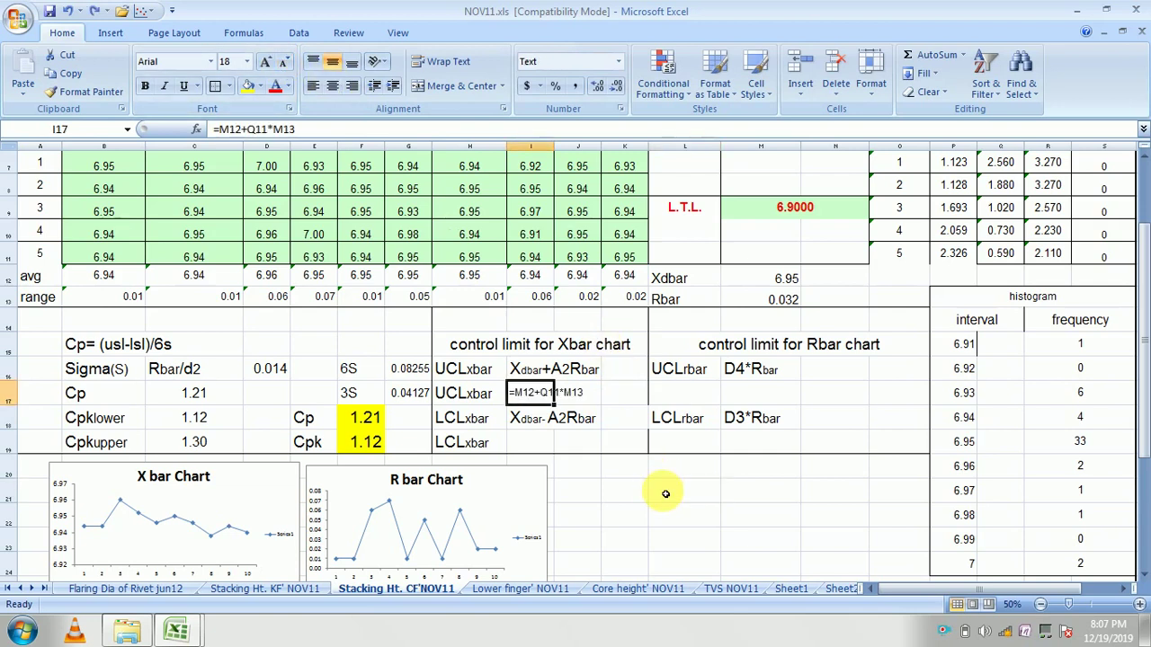
{"action": "key", "text": "ctrl+z"}
{"action": "key", "text": "ctrl+z"}
{"action": "key", "text": "ctrl+z"}
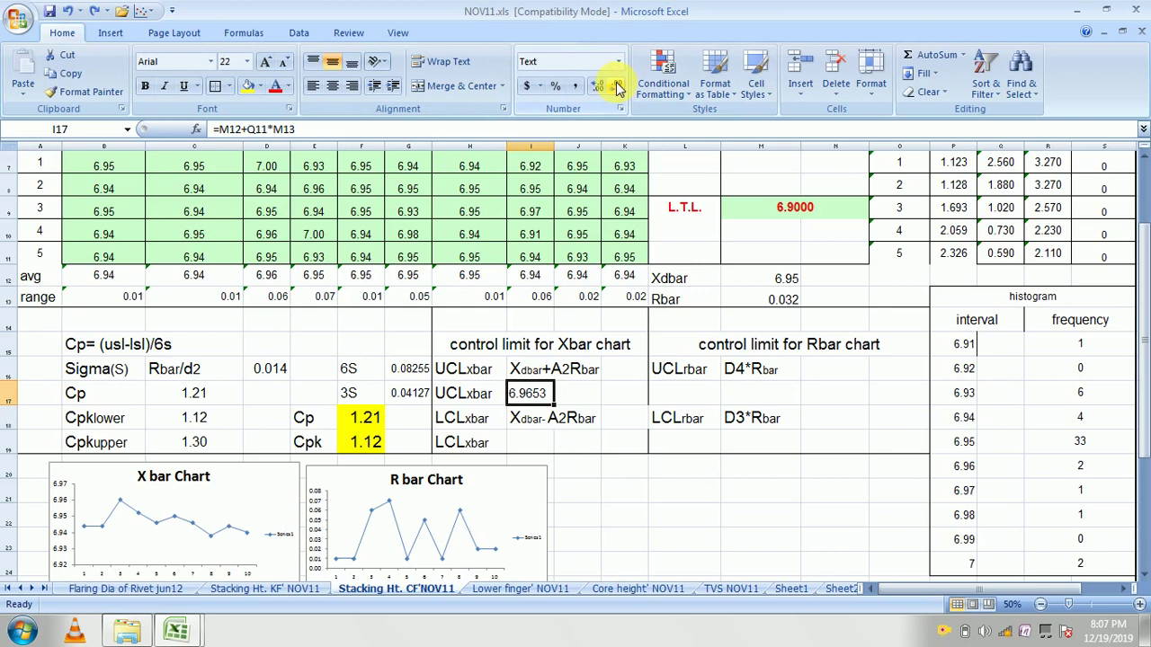
Step: Fix the spacing in the I18 'Xdbar - A2Rbar' label and reduce its font size
{"action": "left_click", "coordinate": [624, 543]}
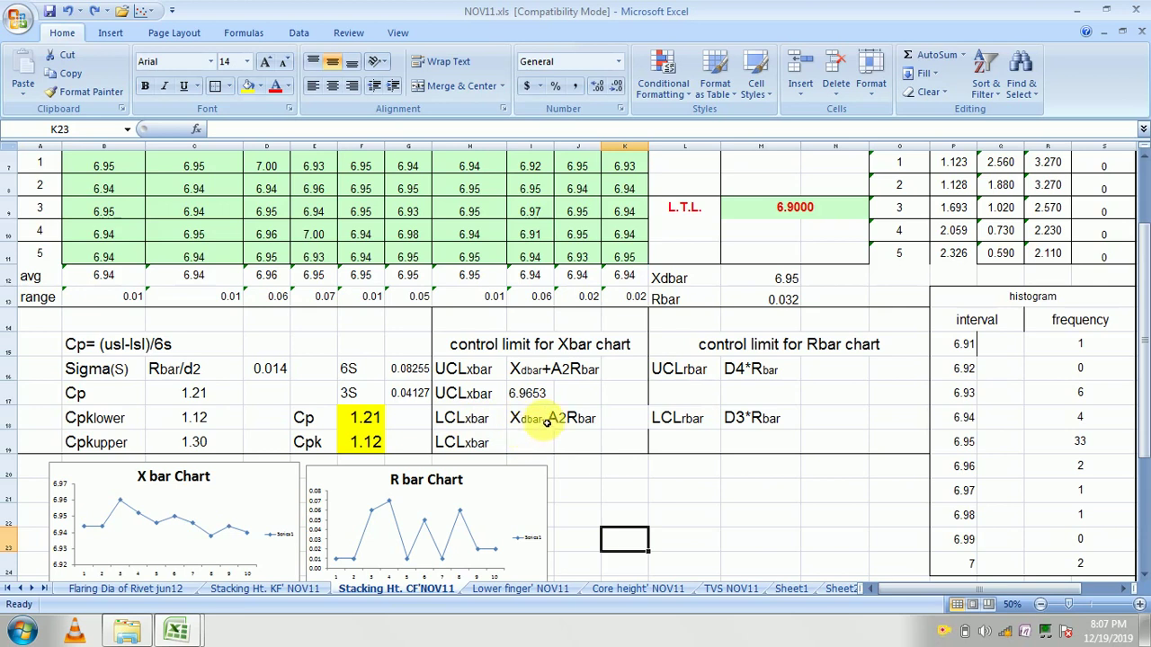
{"action": "double_click", "coordinate": [549, 426]}
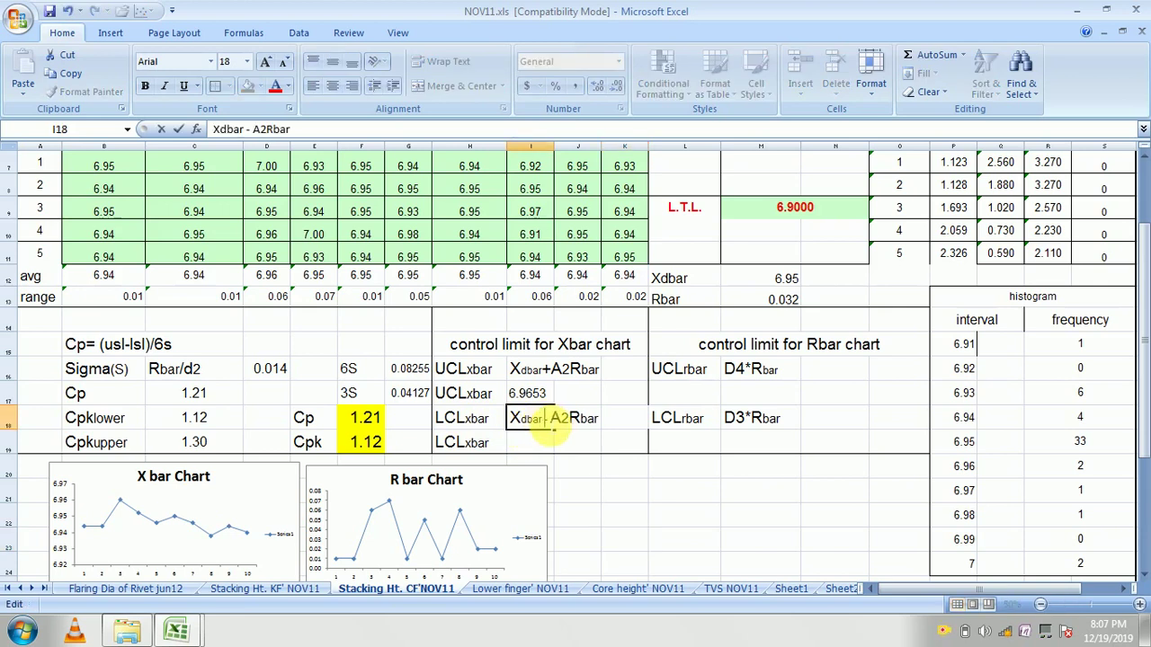
{"action": "left_click", "coordinate": [609, 468]}
{"action": "left_click", "coordinate": [531, 449]}
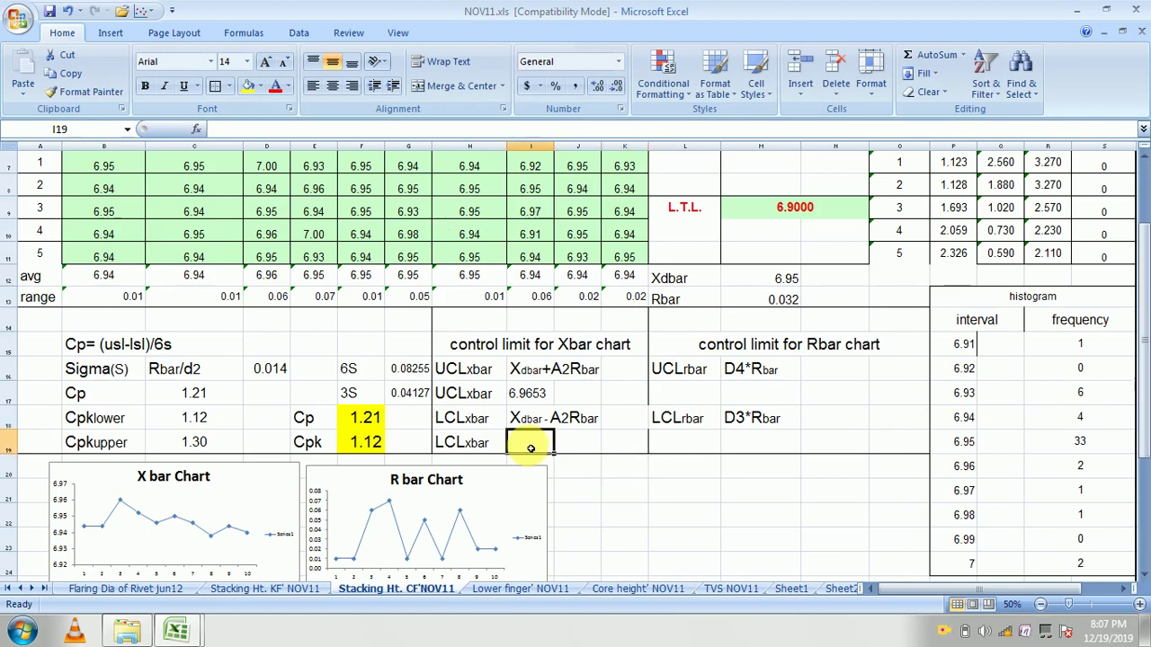
{"action": "type", "text": "="}
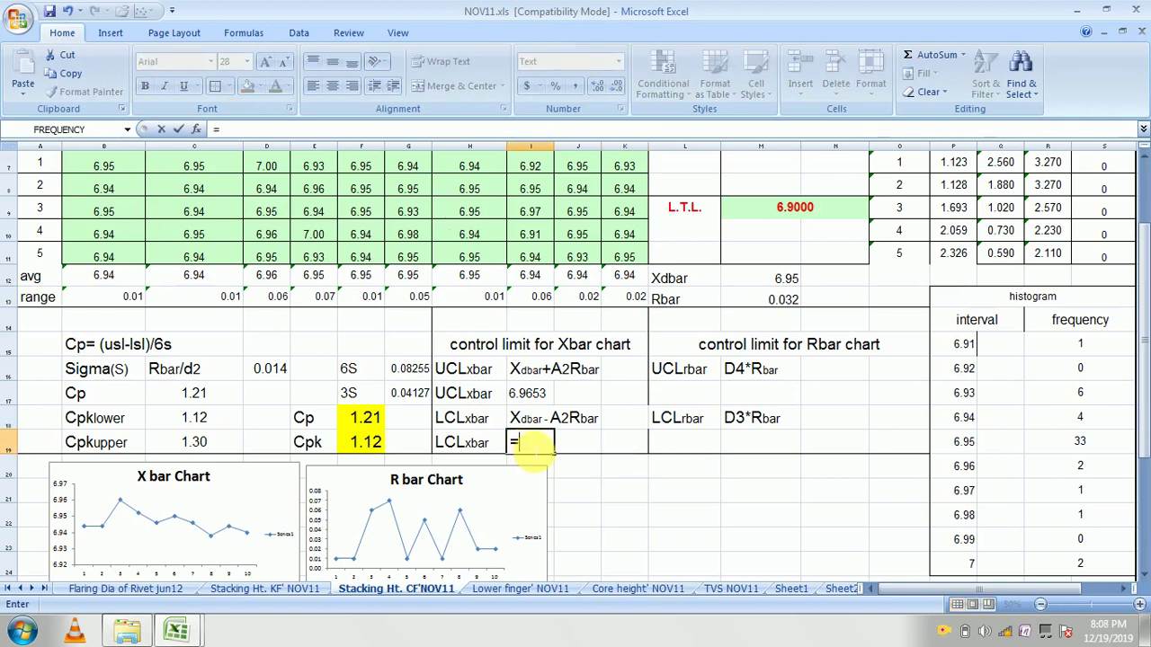
{"action": "left_click", "coordinate": [579, 440]}
{"action": "key", "text": "Escape"}
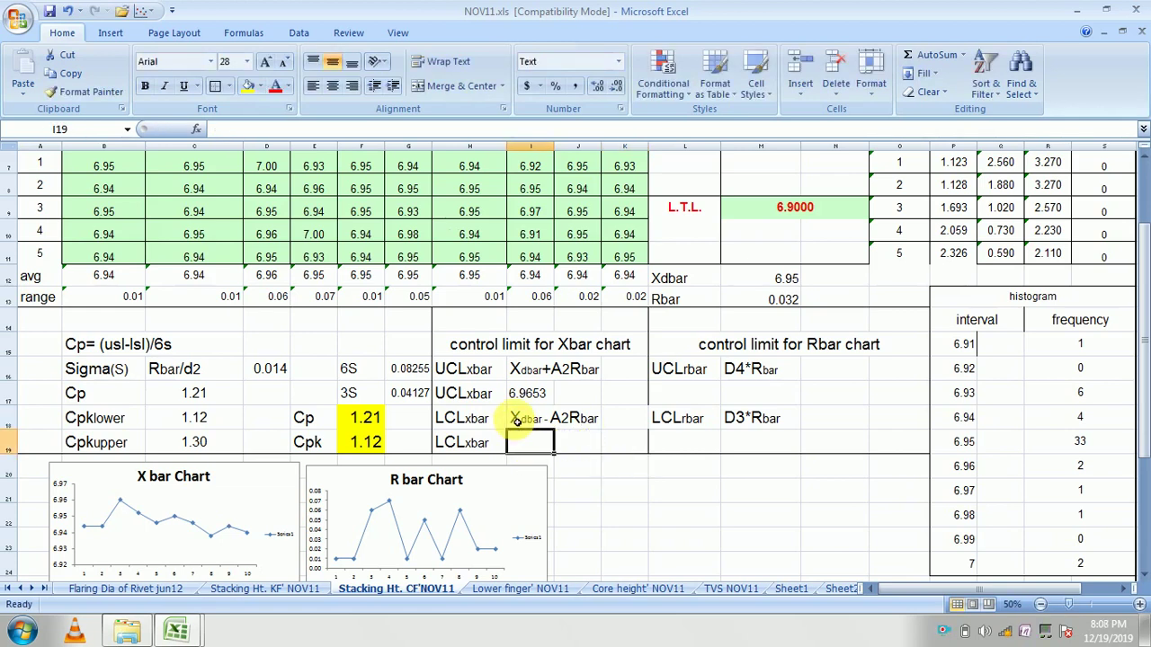
{"action": "left_click", "coordinate": [517, 420]}
{"action": "left_click", "coordinate": [283, 61]}
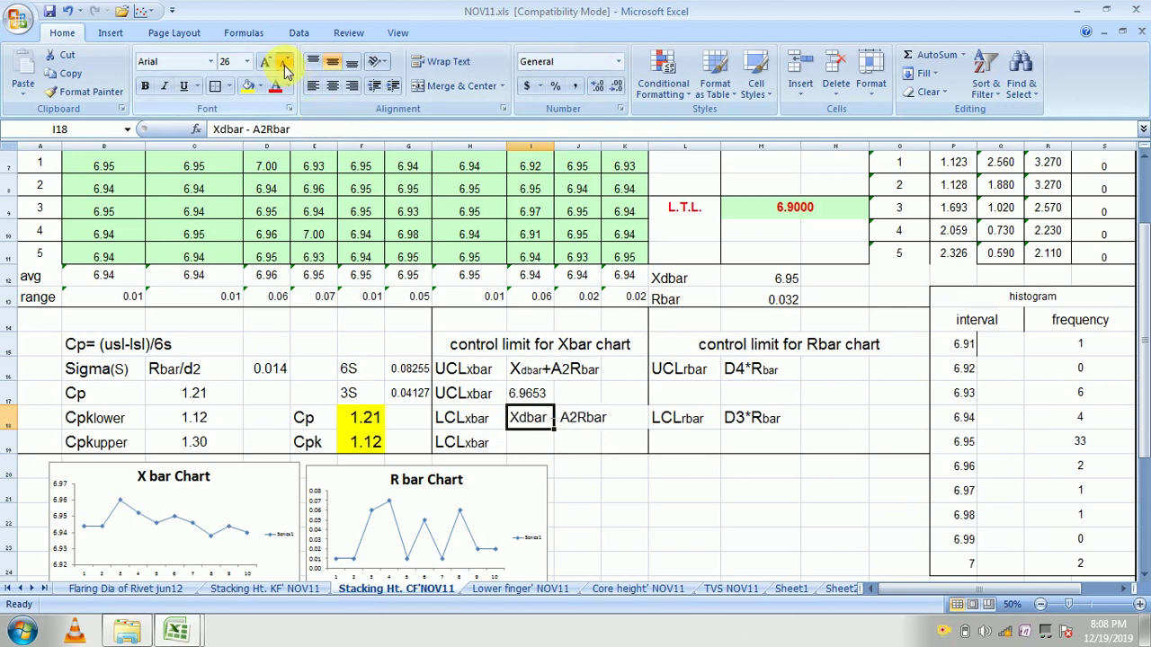
{"action": "left_click", "coordinate": [284, 61]}
Step: Enter =M12-Q11*M13 in I19 for the Xbar lower control limit
{"action": "left_click", "coordinate": [533, 444]}
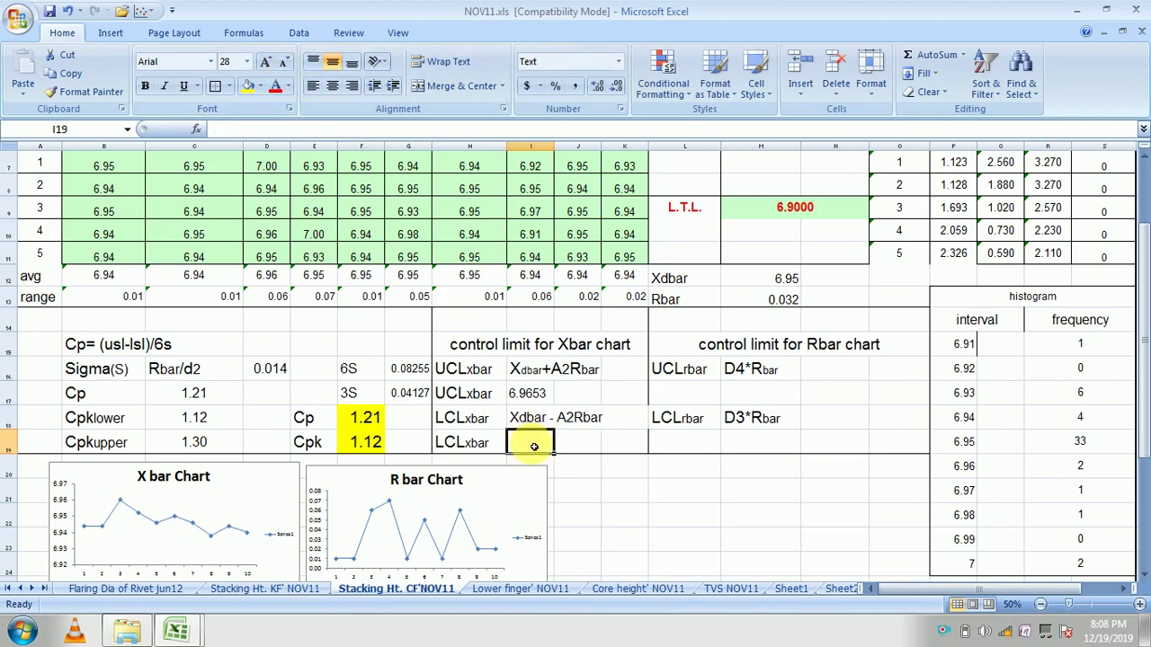
{"action": "type", "text": "="}
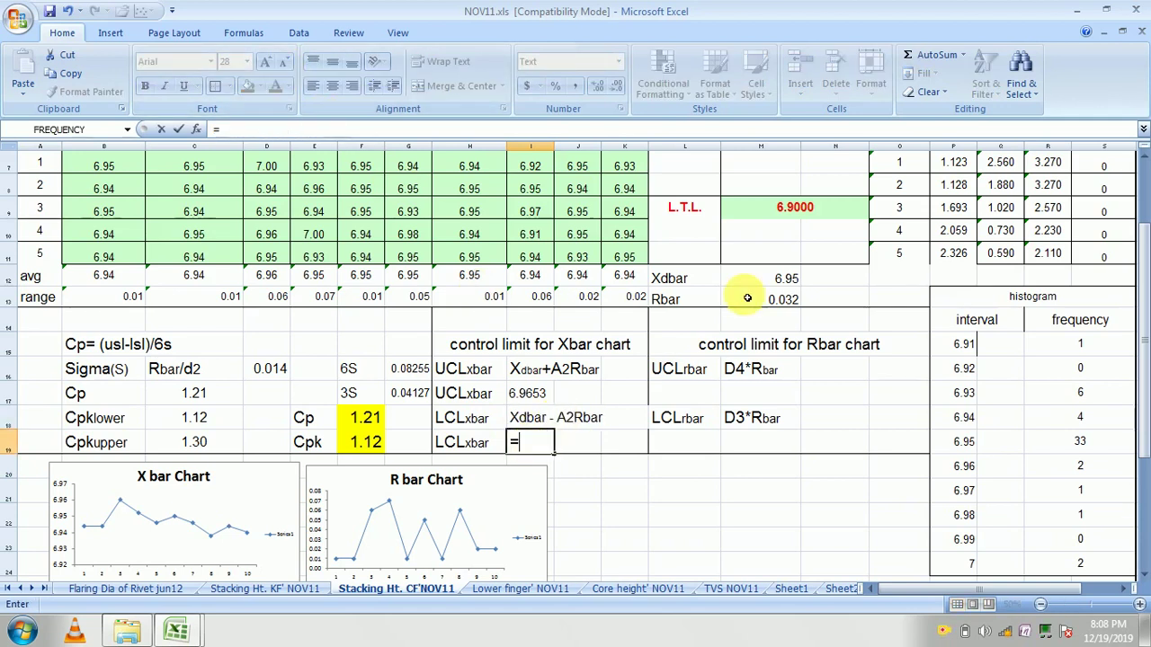
{"action": "left_click", "coordinate": [784, 280]}
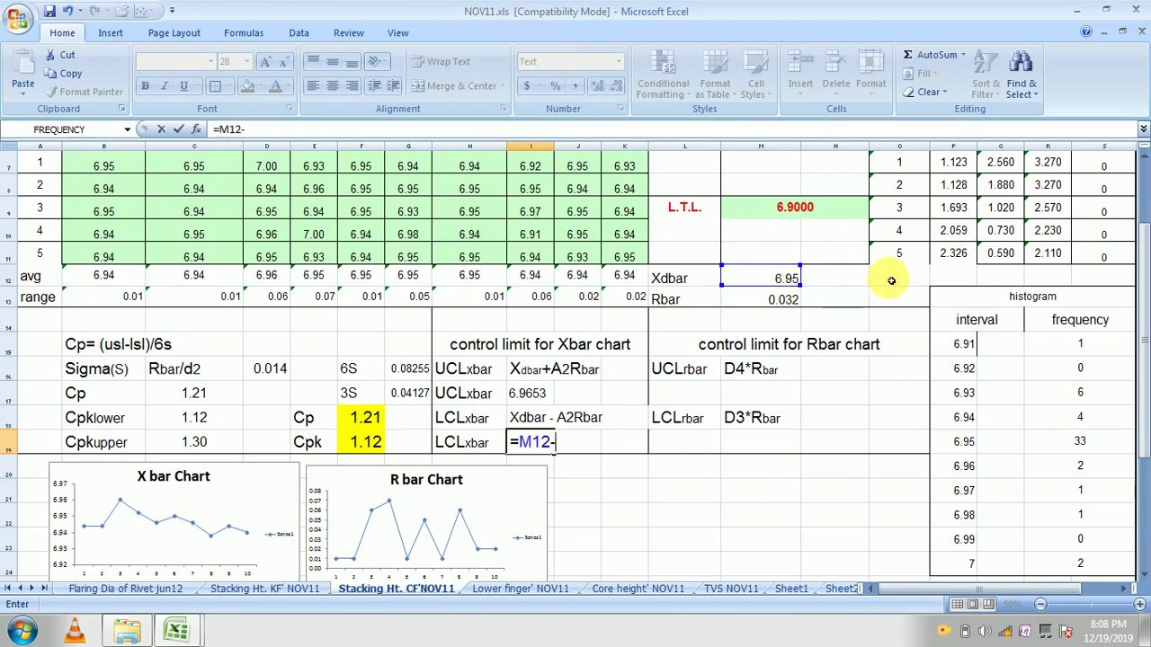
{"action": "left_click", "coordinate": [1011, 254]}
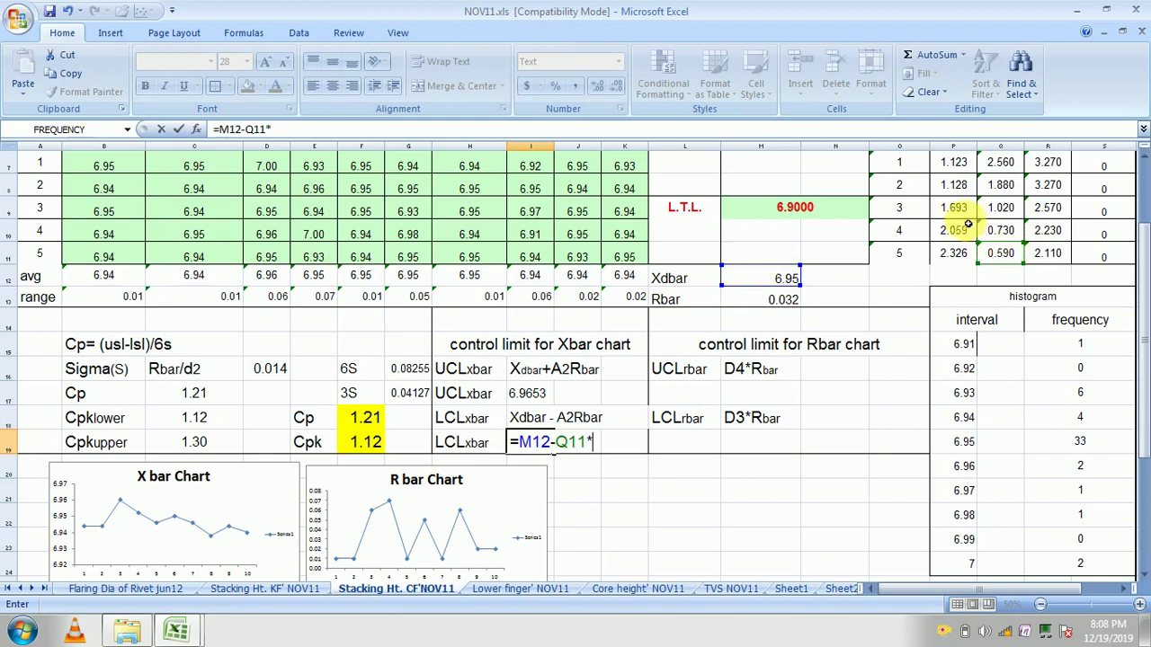
{"action": "left_click", "coordinate": [785, 301]}
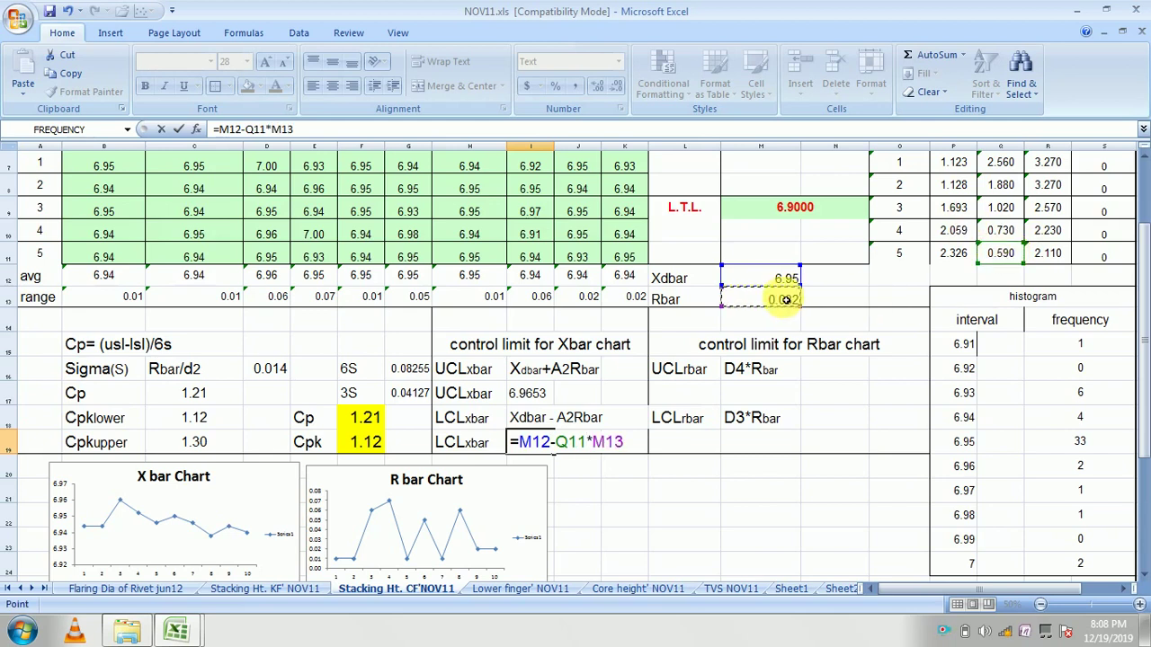
{"action": "key", "text": "Return"}
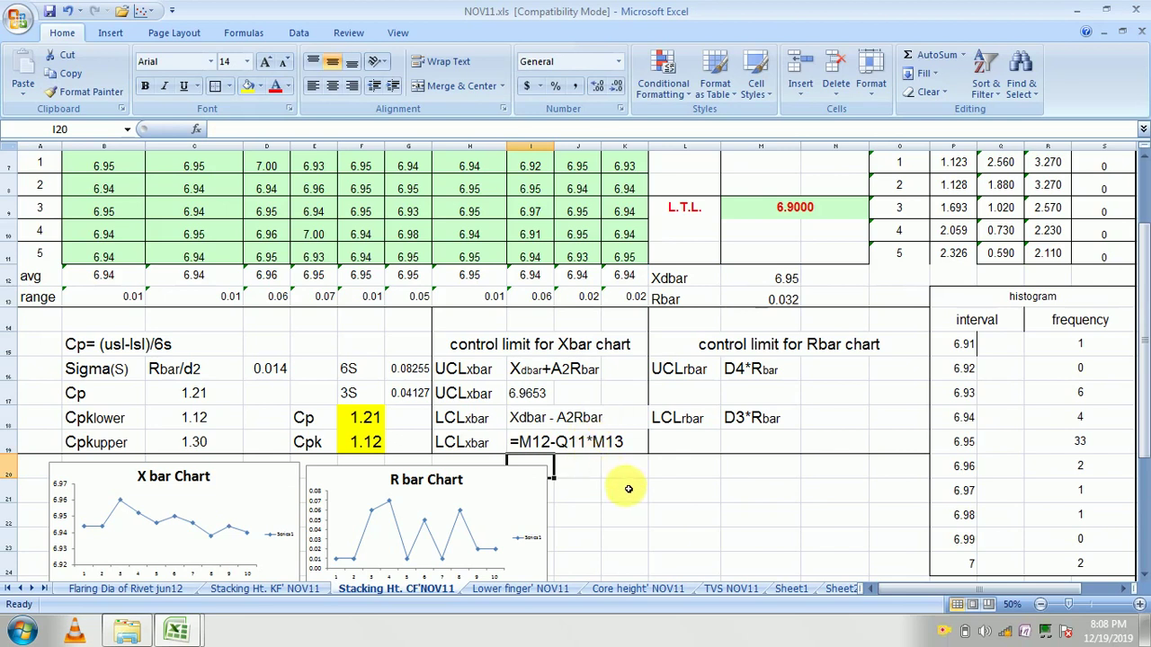
Step: Clear I19 with an empty cell and re-enter the formula so it shows 6.92752
{"action": "left_click", "coordinate": [621, 487]}
{"action": "left_click_drag", "start_coordinate": [537, 444], "coordinate": [535, 445]}
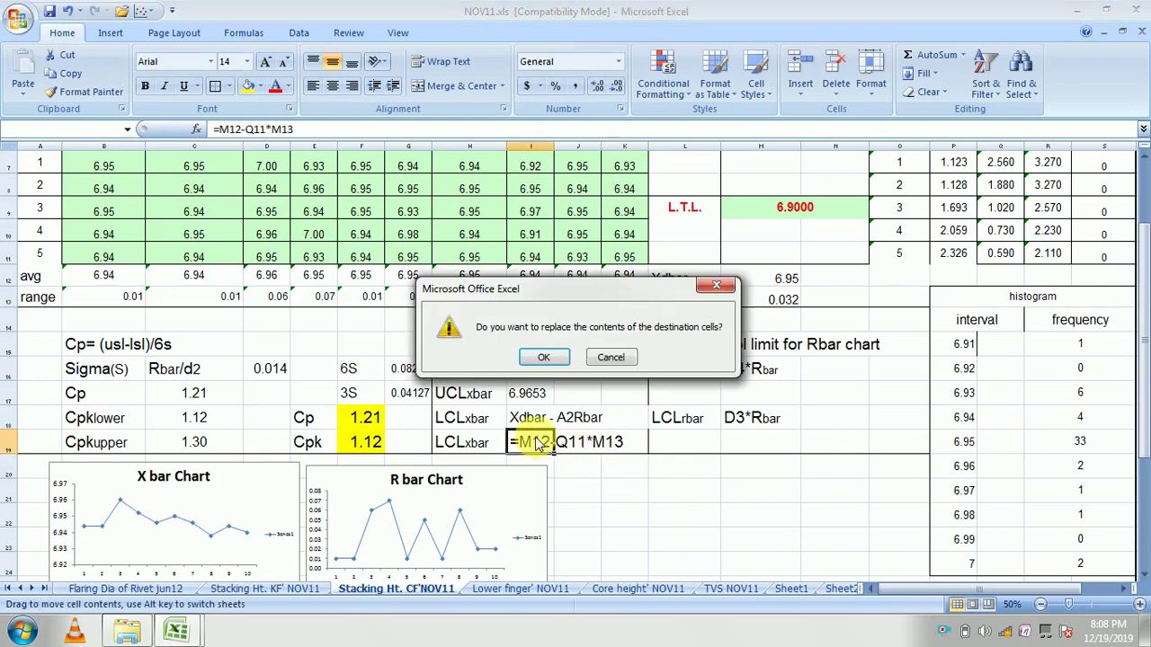
{"action": "left_click", "coordinate": [542, 359]}
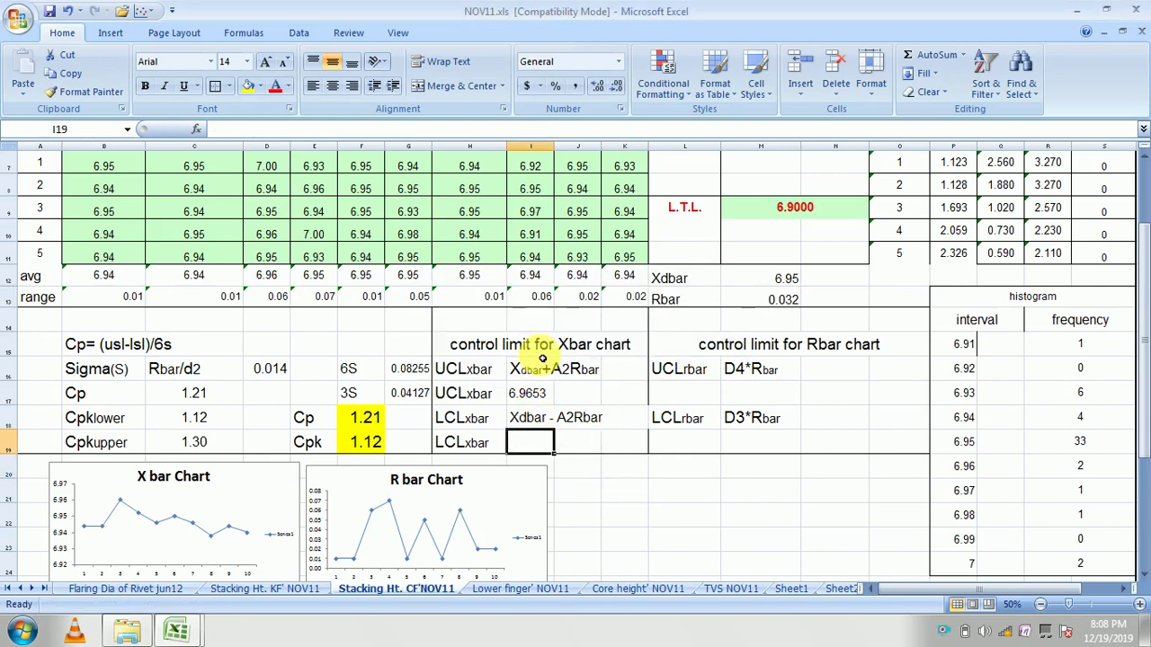
{"action": "type", "text": "="}
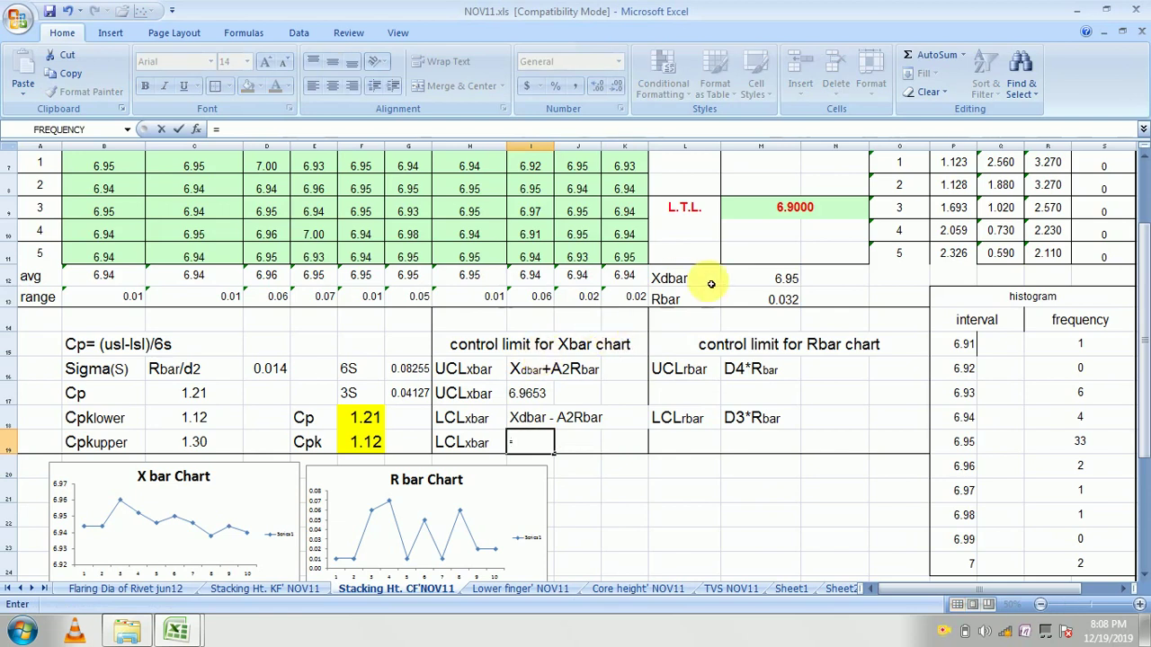
{"action": "left_click", "coordinate": [778, 281]}
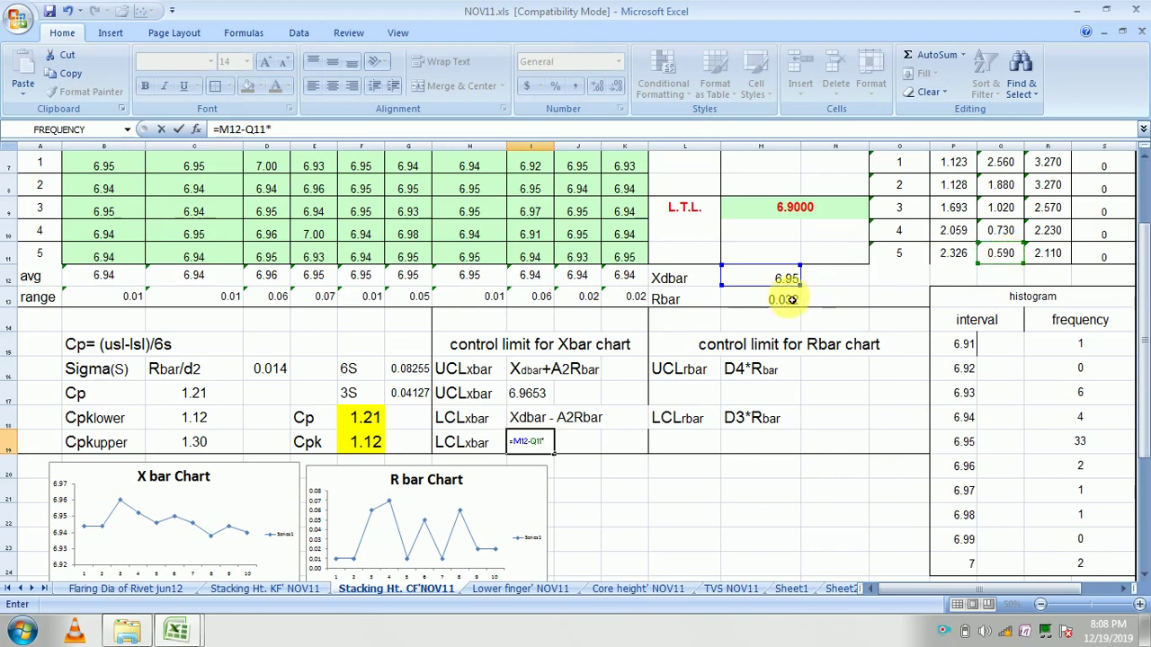
{"action": "key", "text": "Return"}
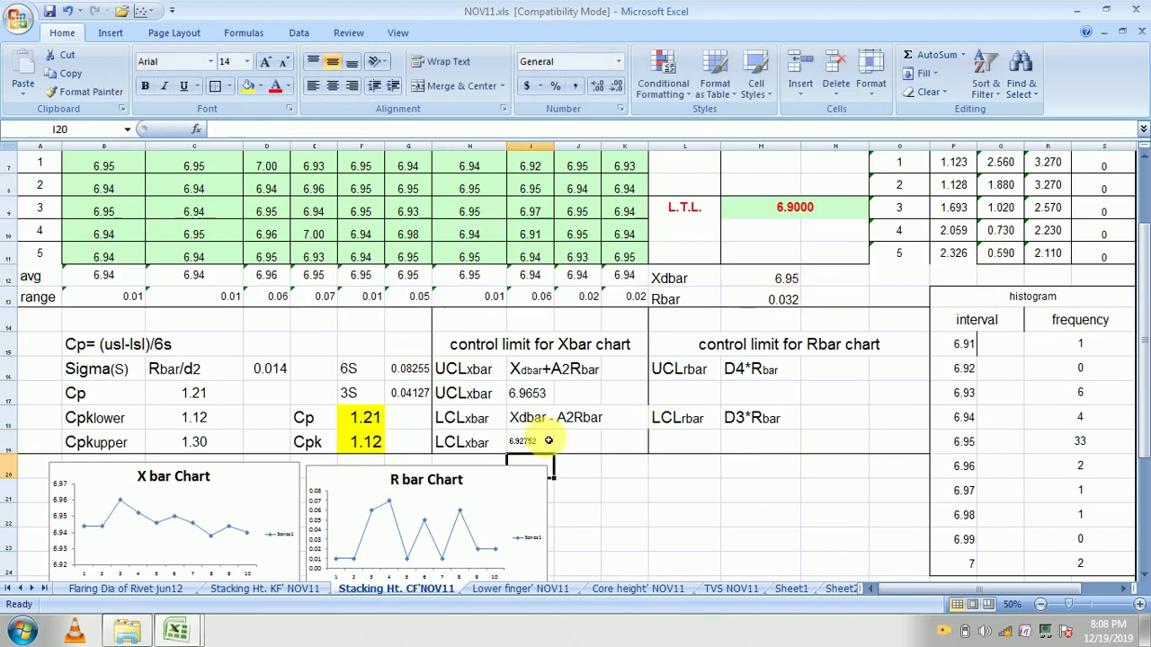
{"action": "left_click", "coordinate": [534, 447]}
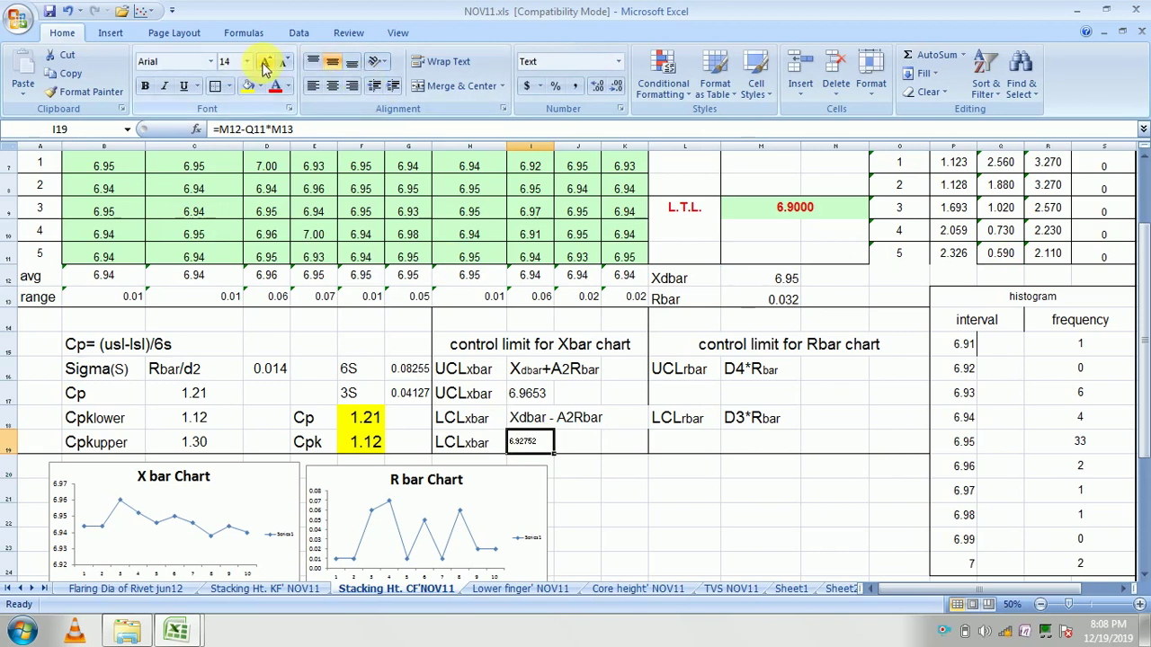
{"action": "left_click", "coordinate": [688, 537]}
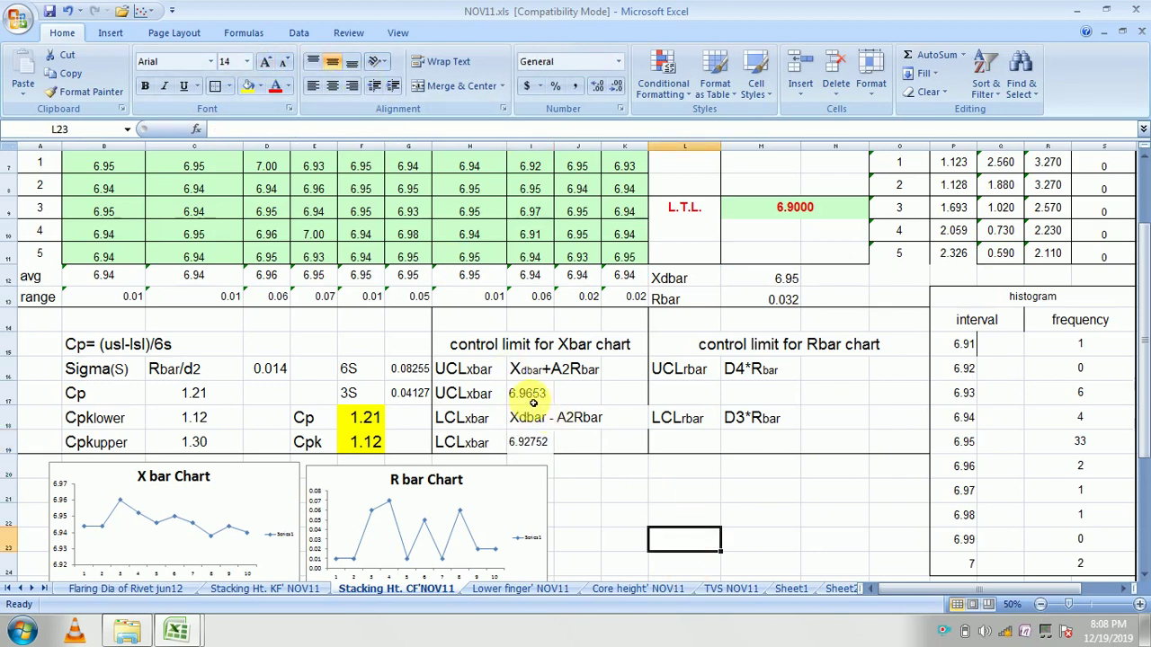
Step: Check the upper tolerance limit 7.0000 and lower tolerance limit 6.9000
{"action": "left_click", "coordinate": [530, 442]}
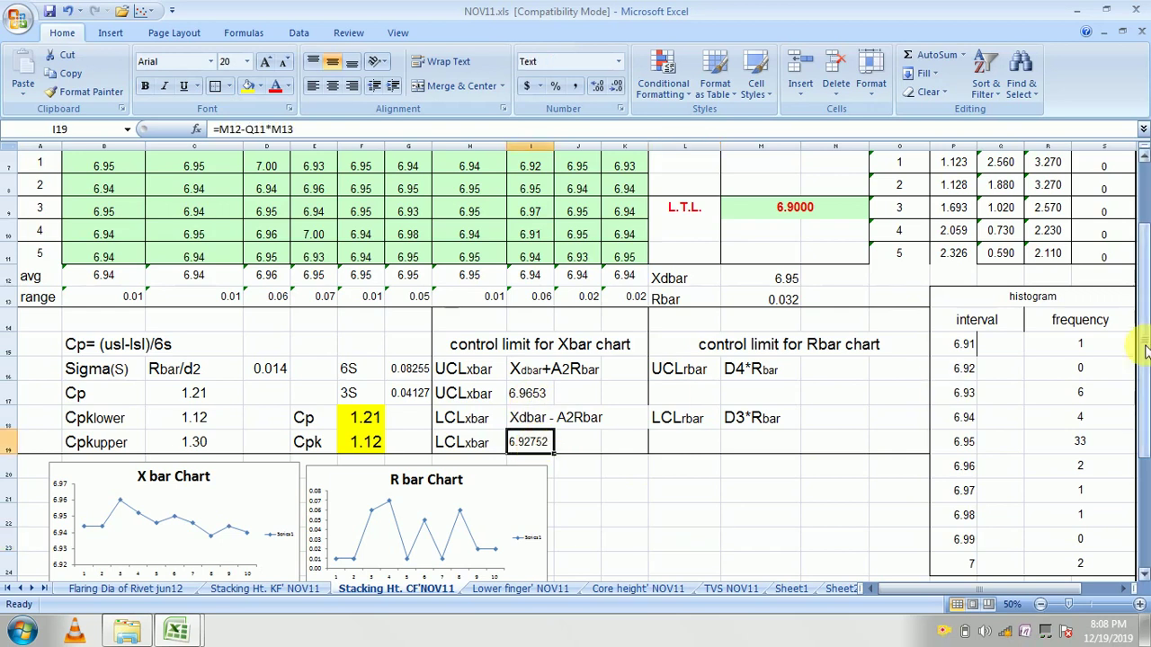
{"action": "left_click_drag", "start_coordinate": [1145, 350], "coordinate": [1145, 281]}
{"action": "left_click", "coordinate": [805, 270]}
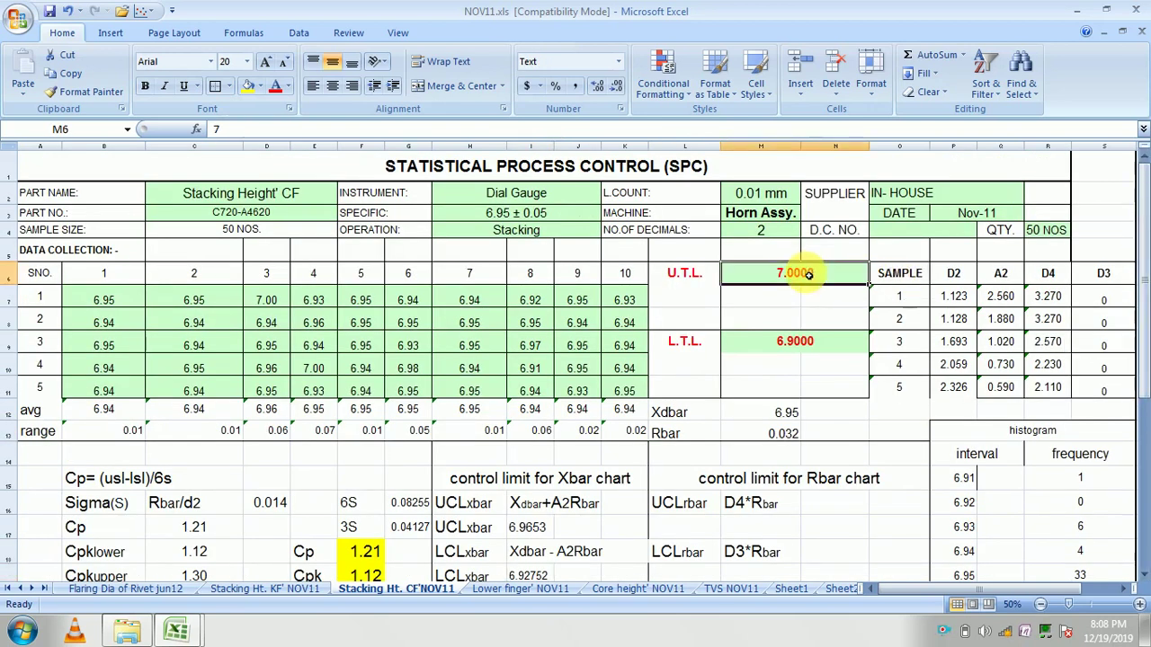
{"action": "left_click", "coordinate": [797, 346]}
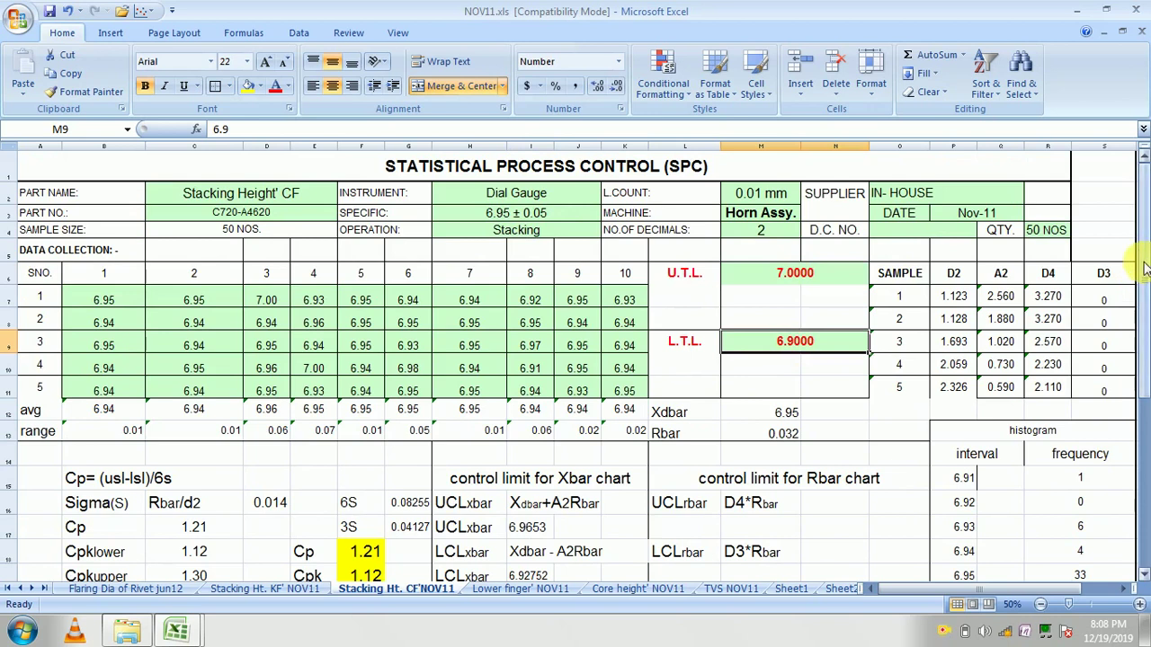
{"action": "left_click_drag", "start_coordinate": [1144, 270], "coordinate": [1147, 315]}
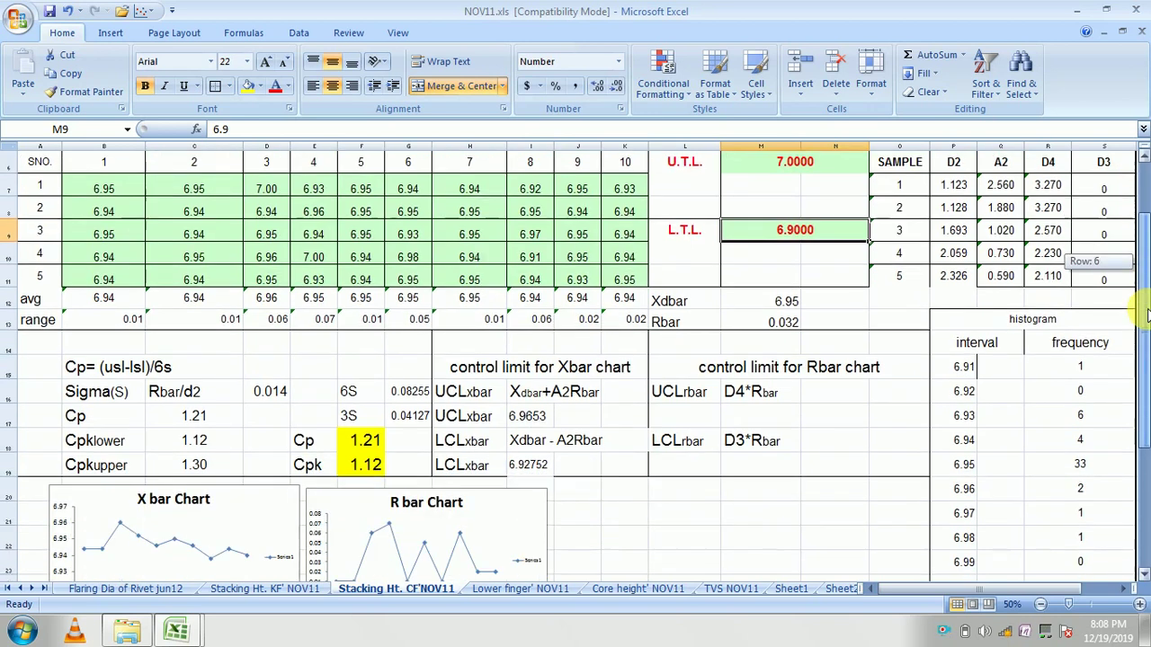
{"action": "left_click", "coordinate": [804, 517]}
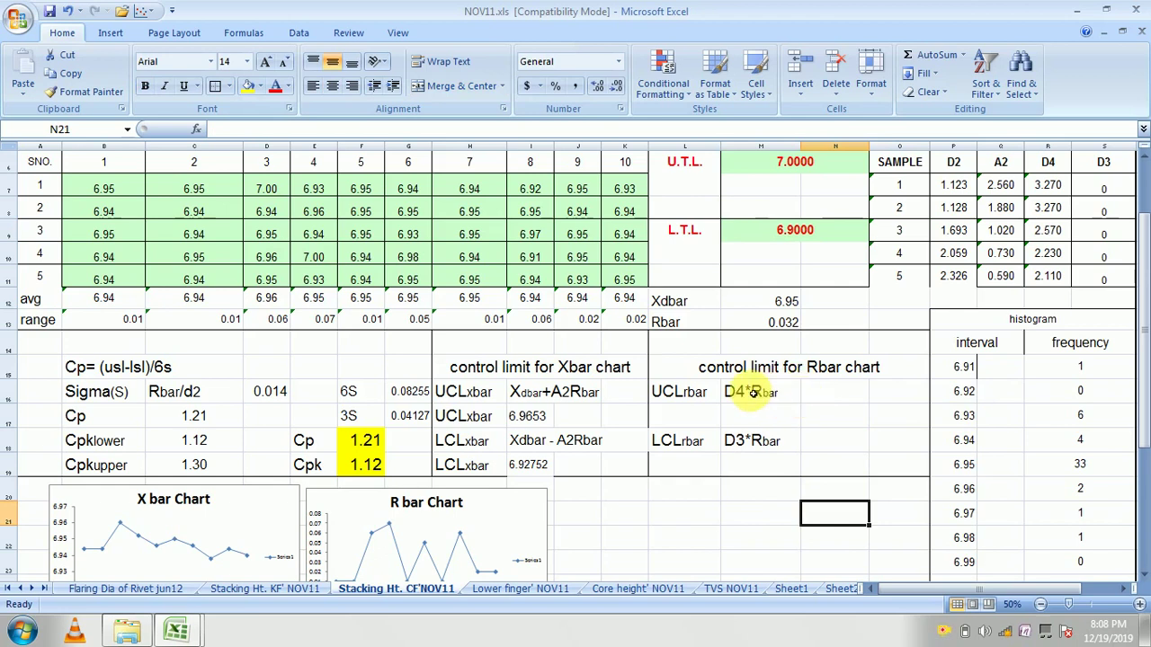
Step: Enter =R11*M13 in N16 for the R-bar upper control limit
{"action": "left_click", "coordinate": [825, 396]}
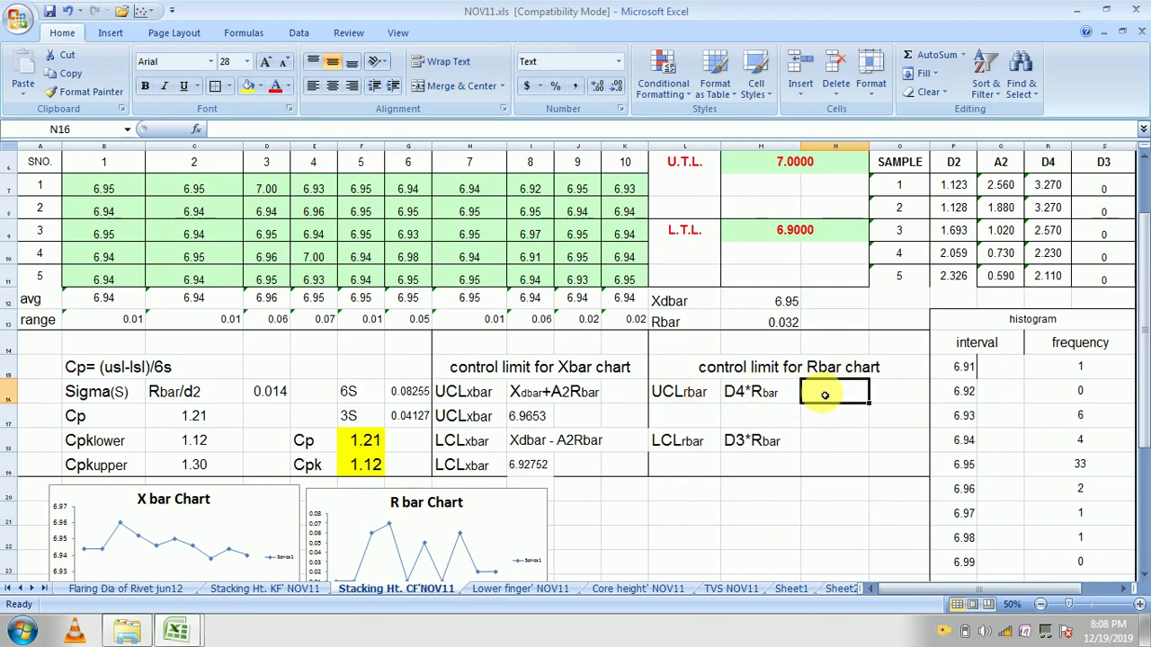
{"action": "type", "text": "="}
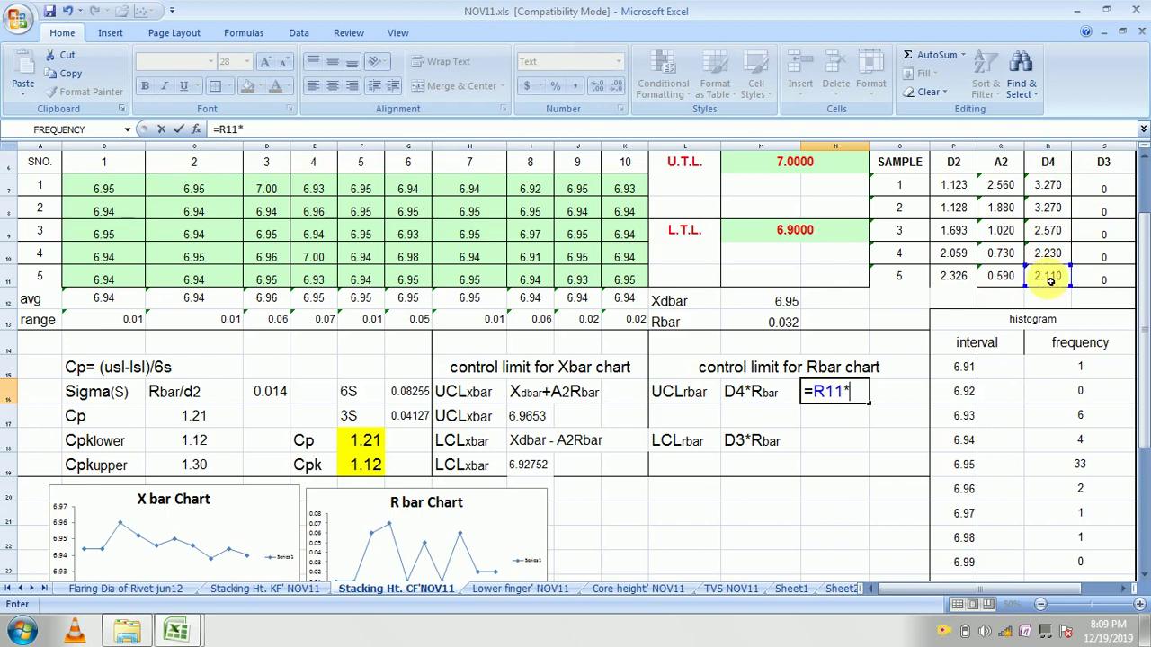
{"action": "left_click", "coordinate": [770, 324]}
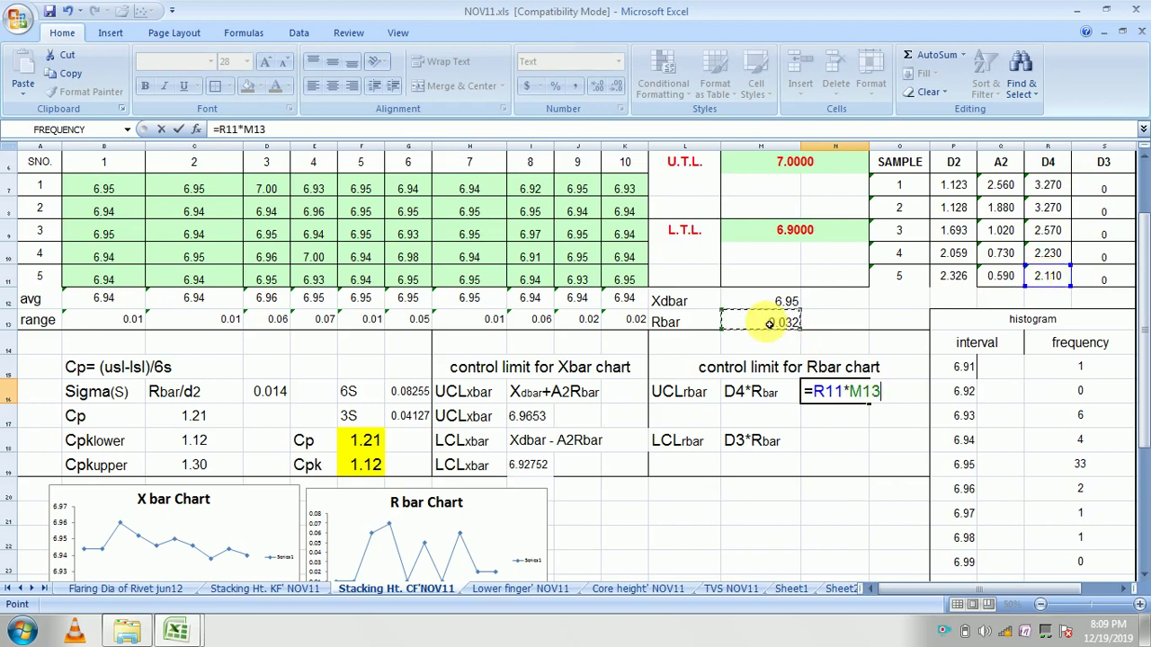
{"action": "key", "text": "Return"}
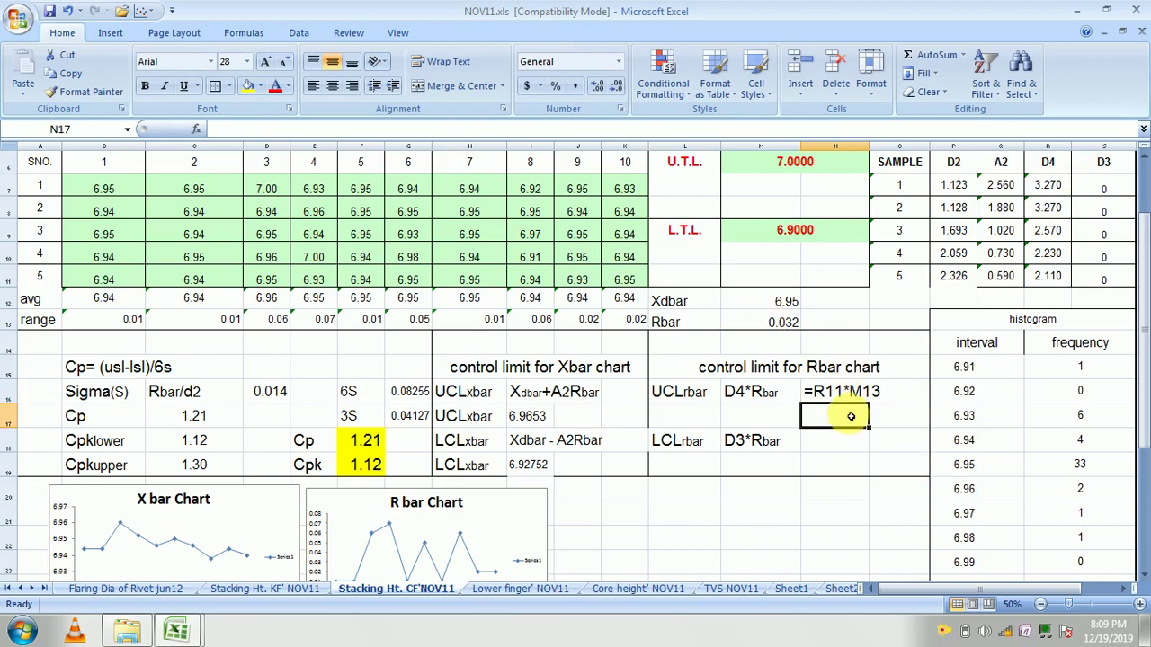
Step: Clear N16 with an empty cell and re-enter =R11*M13 so it shows 0.06752
{"action": "left_click", "coordinate": [836, 518]}
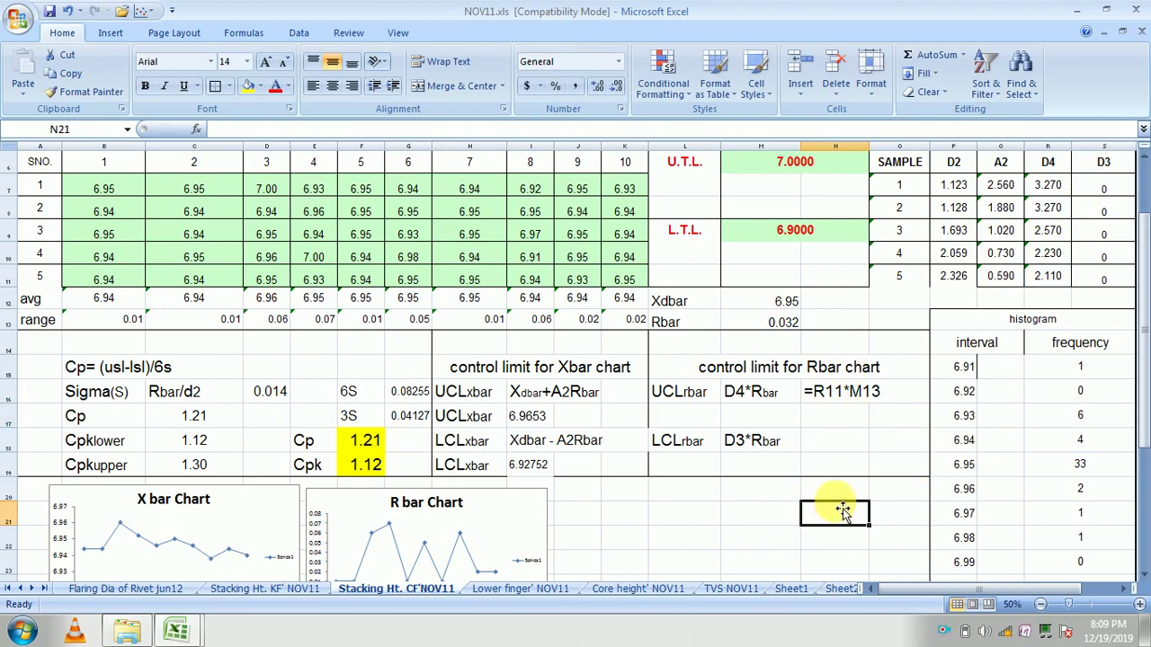
{"action": "left_click_drag", "start_coordinate": [841, 501], "coordinate": [831, 395]}
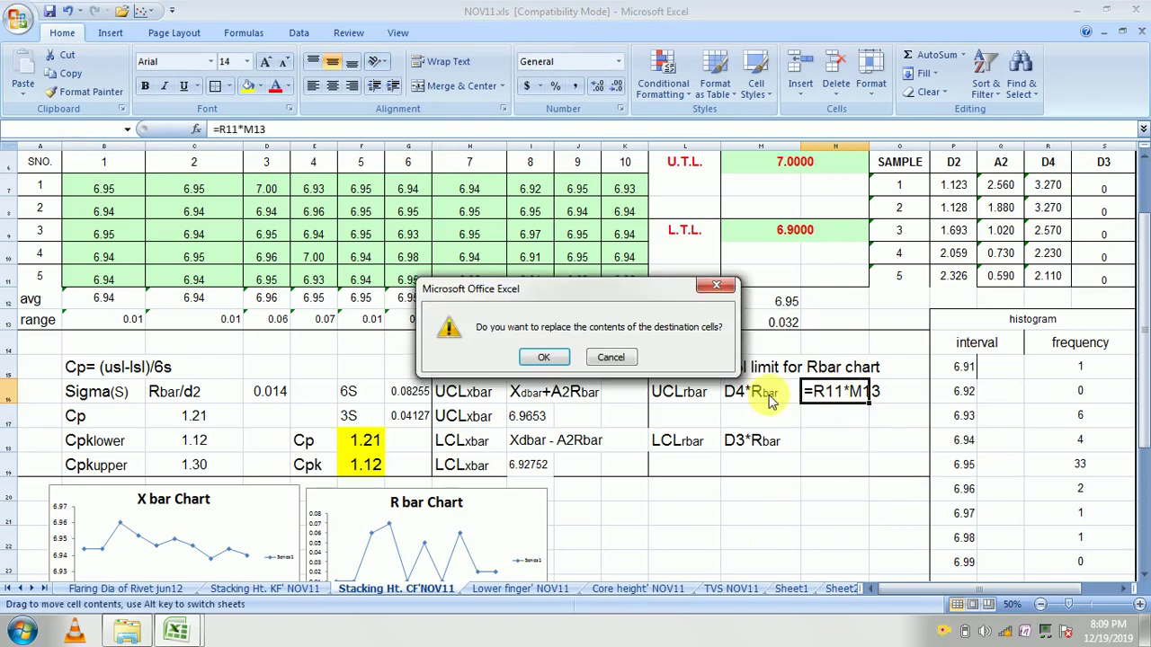
{"action": "left_click", "coordinate": [559, 357]}
{"action": "type", "text": "="}
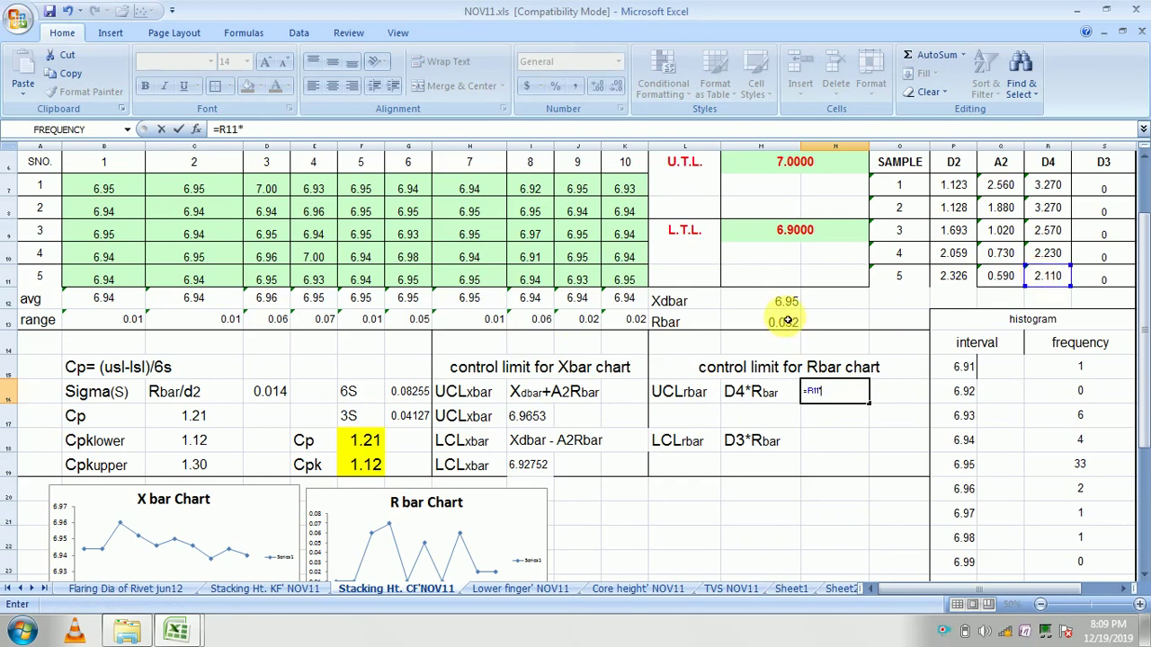
{"action": "key", "text": "Return"}
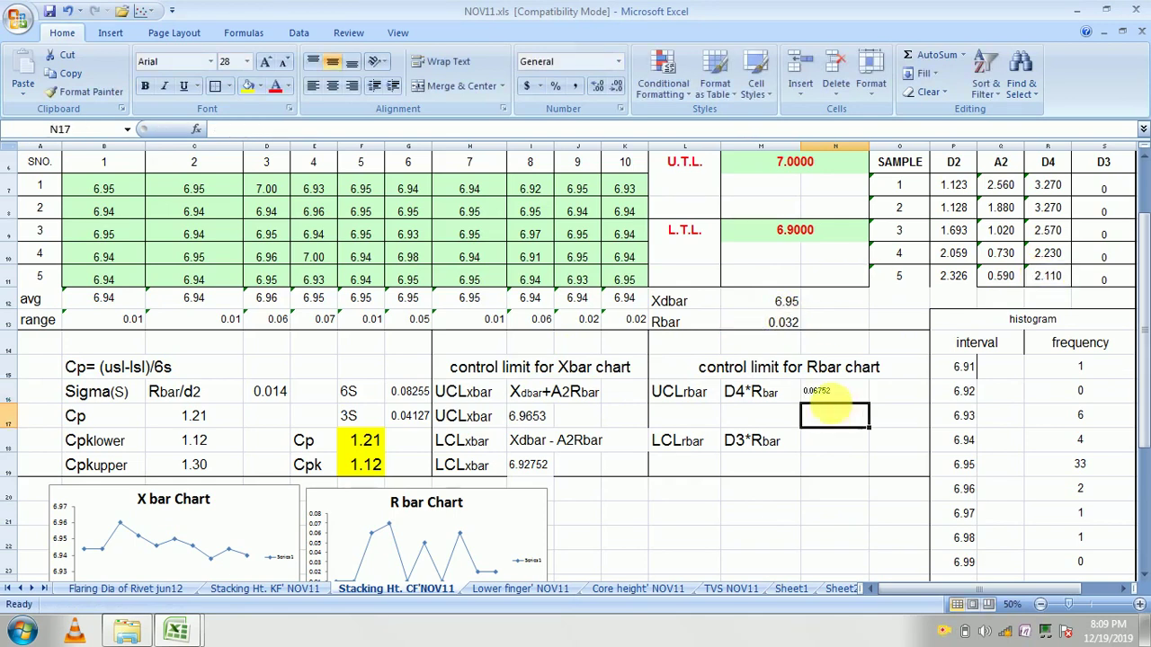
{"action": "left_click", "coordinate": [824, 394]}
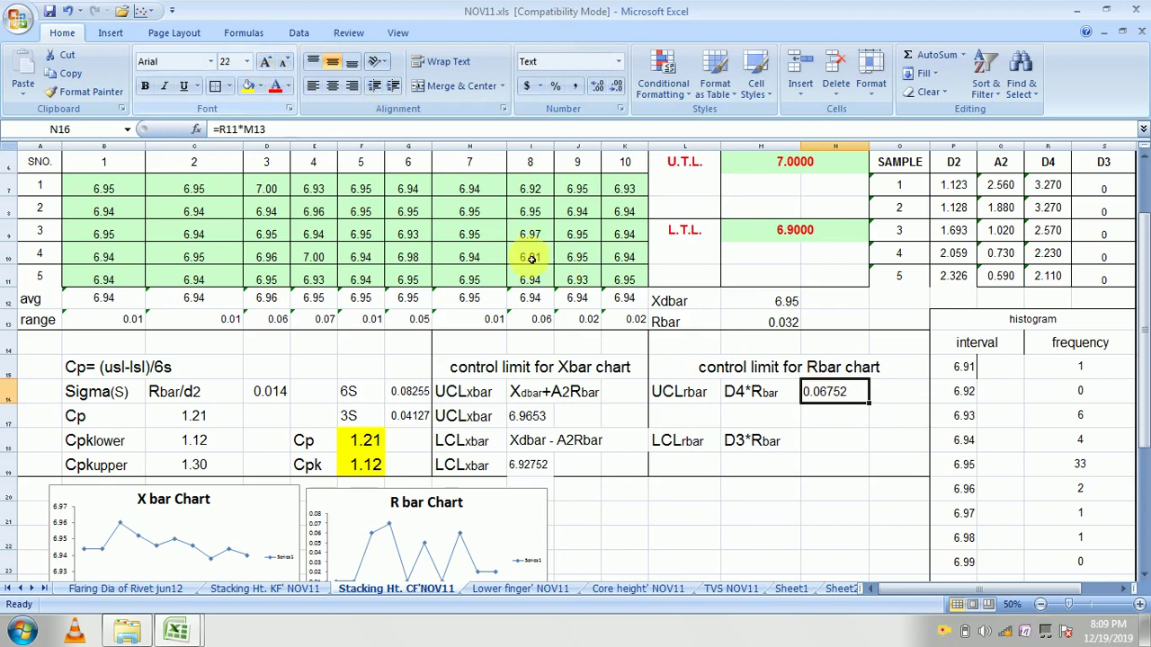
{"action": "left_click", "coordinate": [837, 443]}
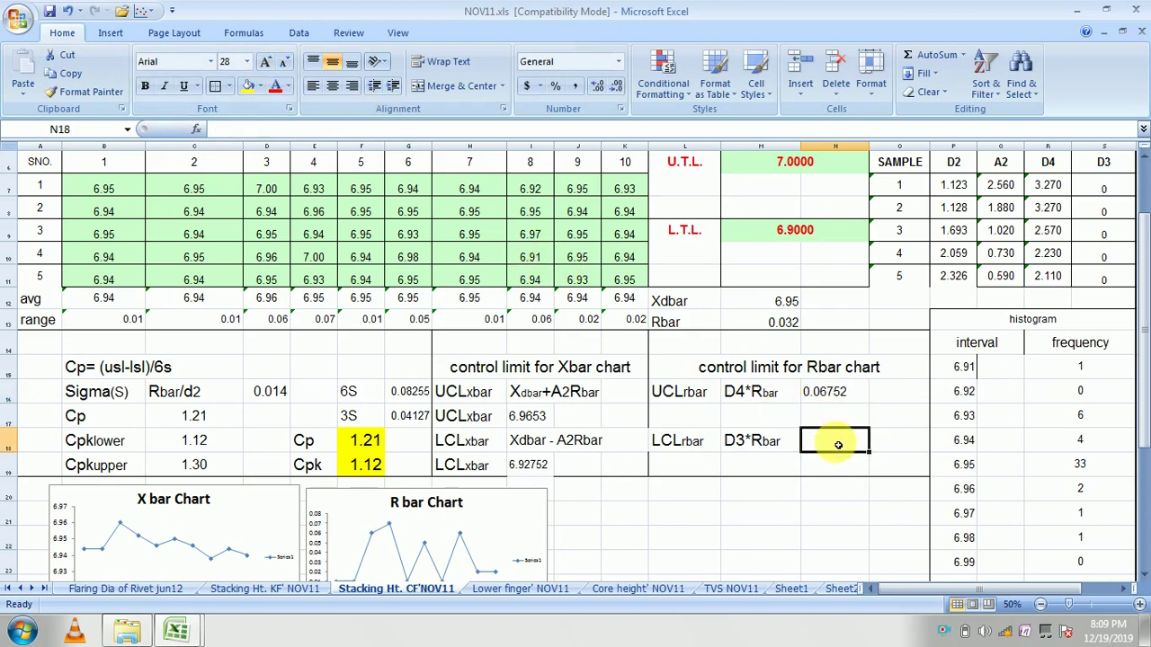
Step: Copy the N16 upper-limit formula down into N18
{"action": "type", "text": "="}
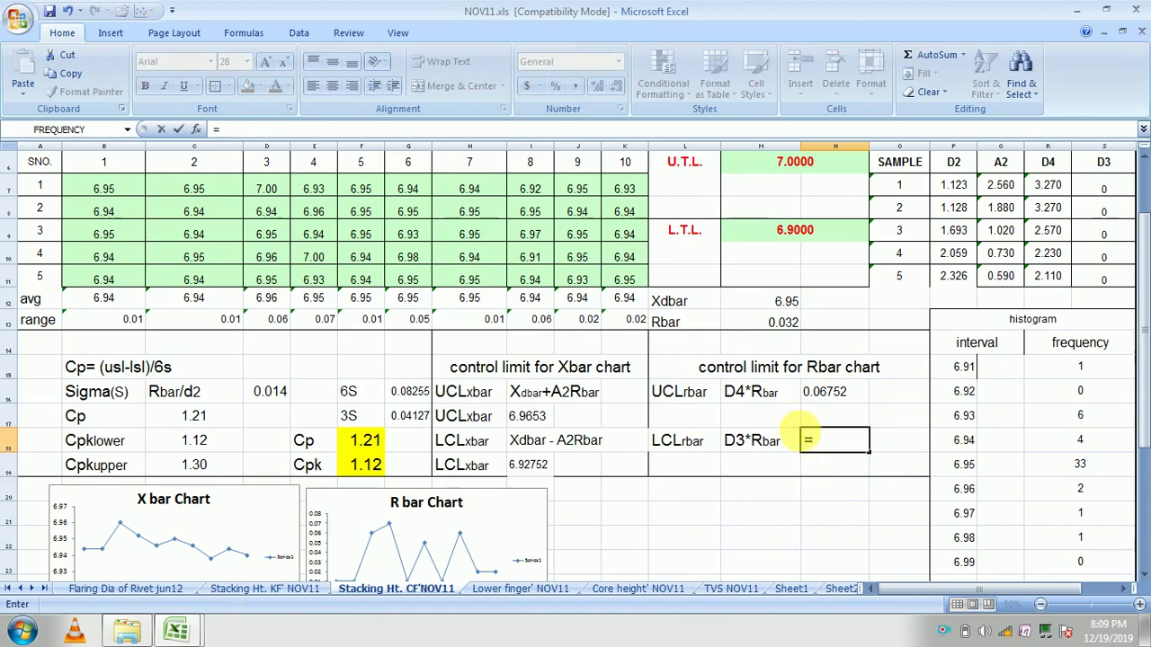
{"action": "left_click", "coordinate": [838, 393]}
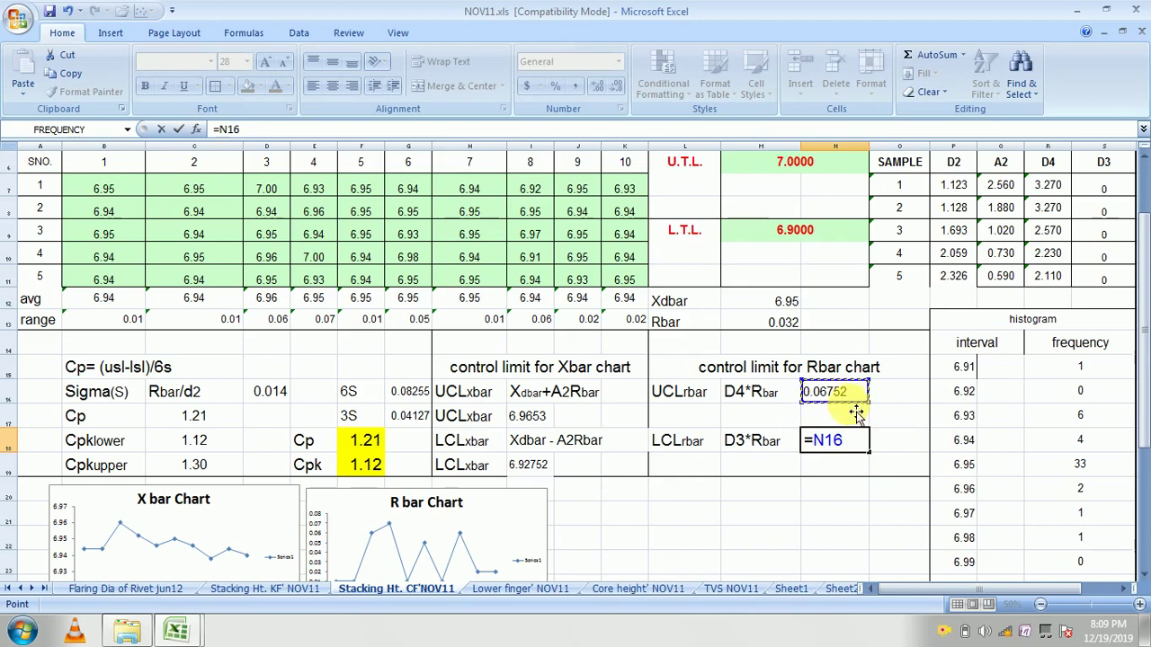
{"action": "key", "text": "Escape"}
{"action": "left_click", "coordinate": [849, 396]}
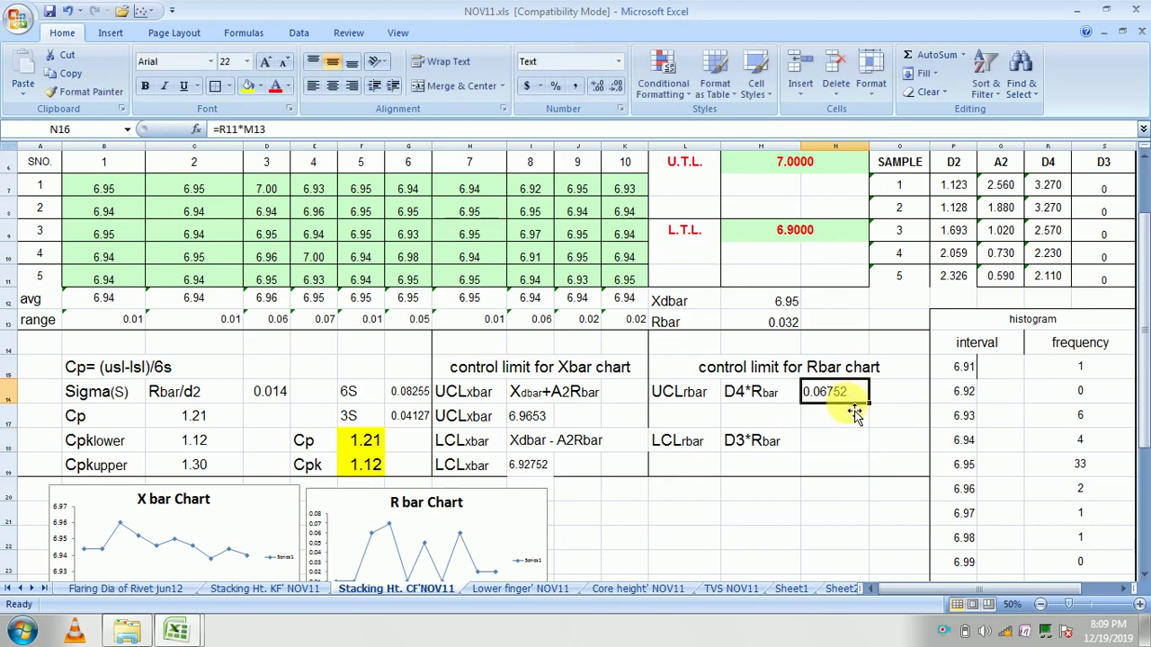
{"action": "left_click_drag", "start_coordinate": [856, 412], "coordinate": [822, 442]}
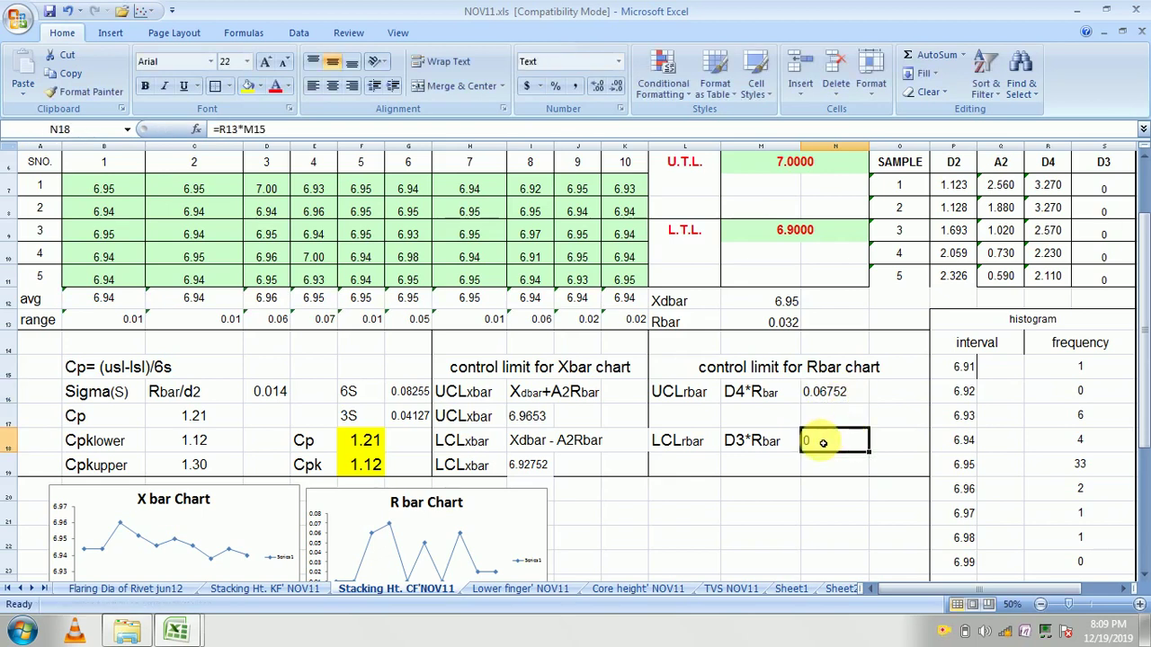
Step: Change N18 to =S11*M13 so it calculates 0, and verify the D3 constant
{"action": "type", "text": "="}
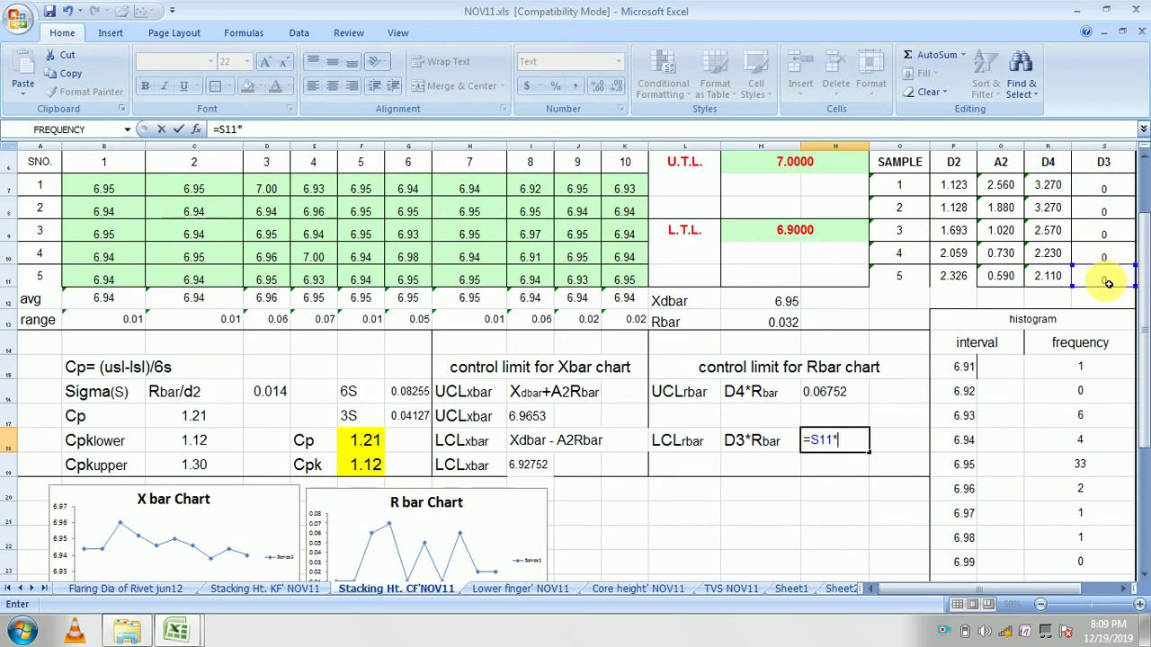
{"action": "key", "text": "Return"}
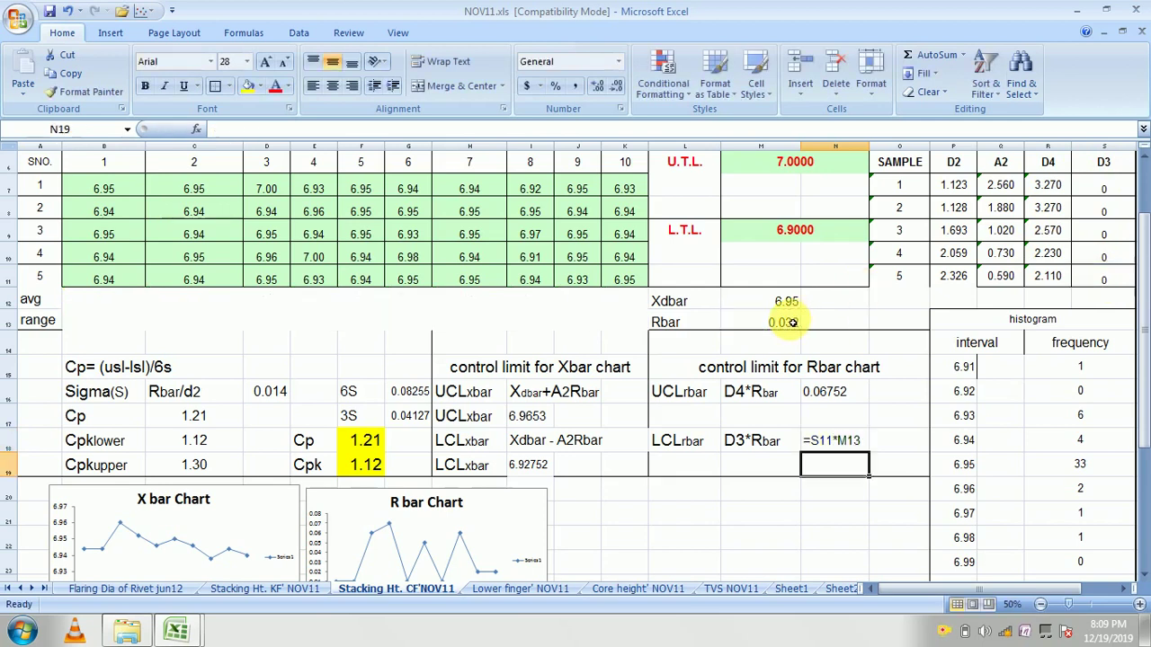
{"action": "left_click", "coordinate": [831, 442]}
{"action": "double_click", "coordinate": [831, 442]}
{"action": "key", "text": "ctrl+Return"}
{"action": "type", "text": "0"}
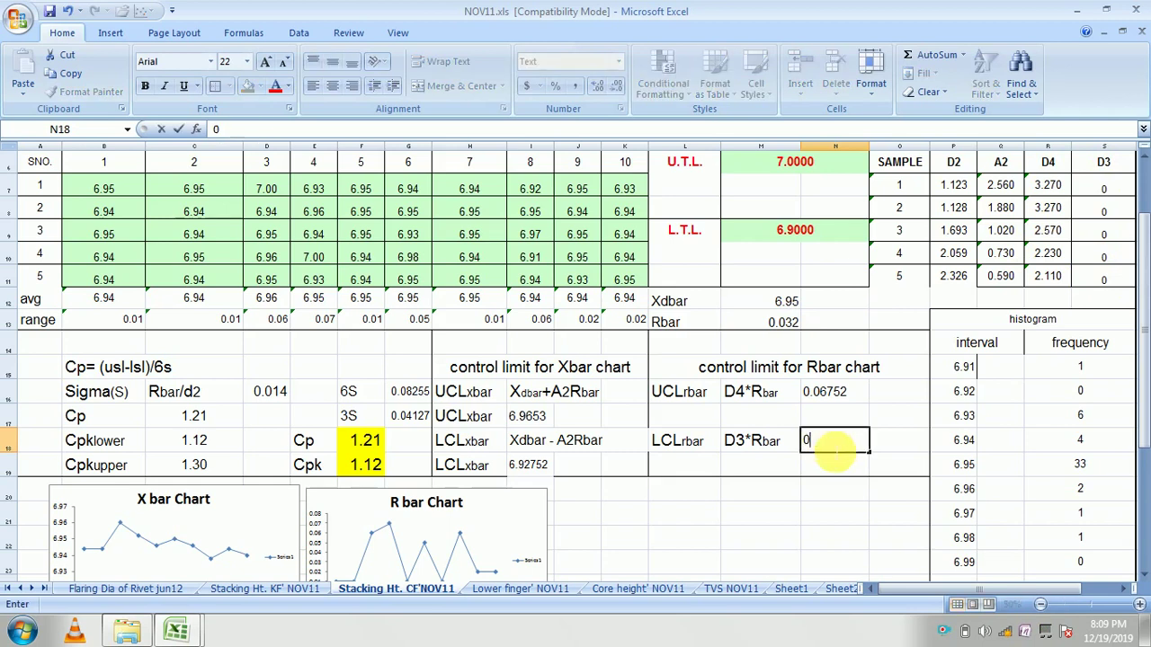
{"action": "left_click", "coordinate": [849, 514]}
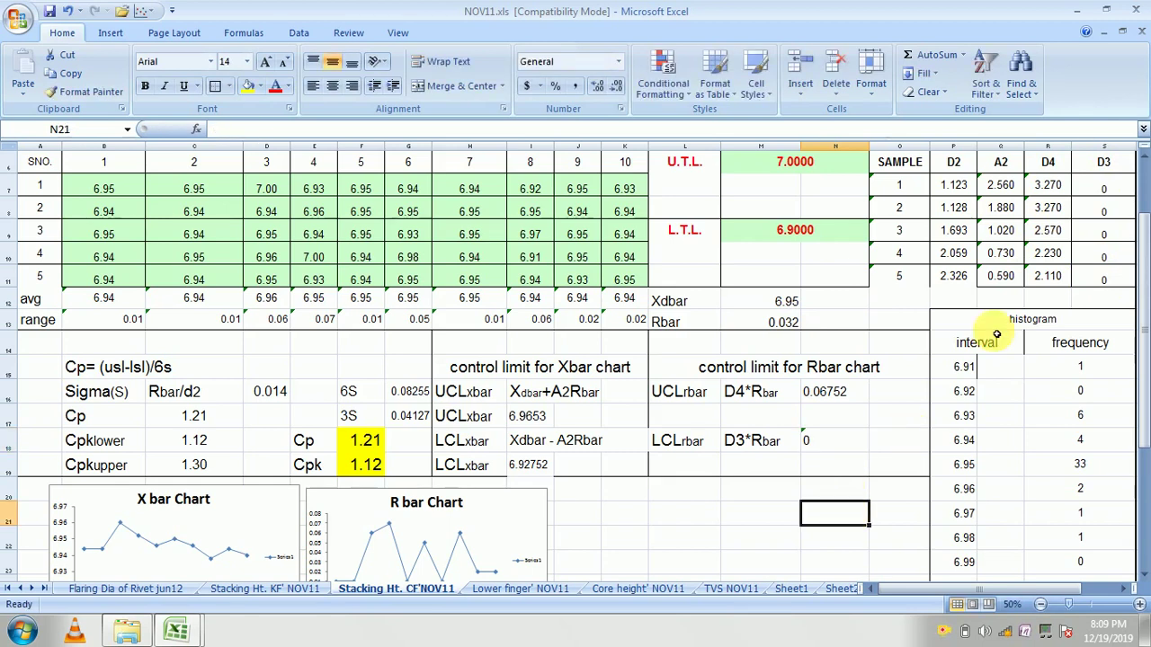
{"action": "left_click", "coordinate": [1105, 281]}
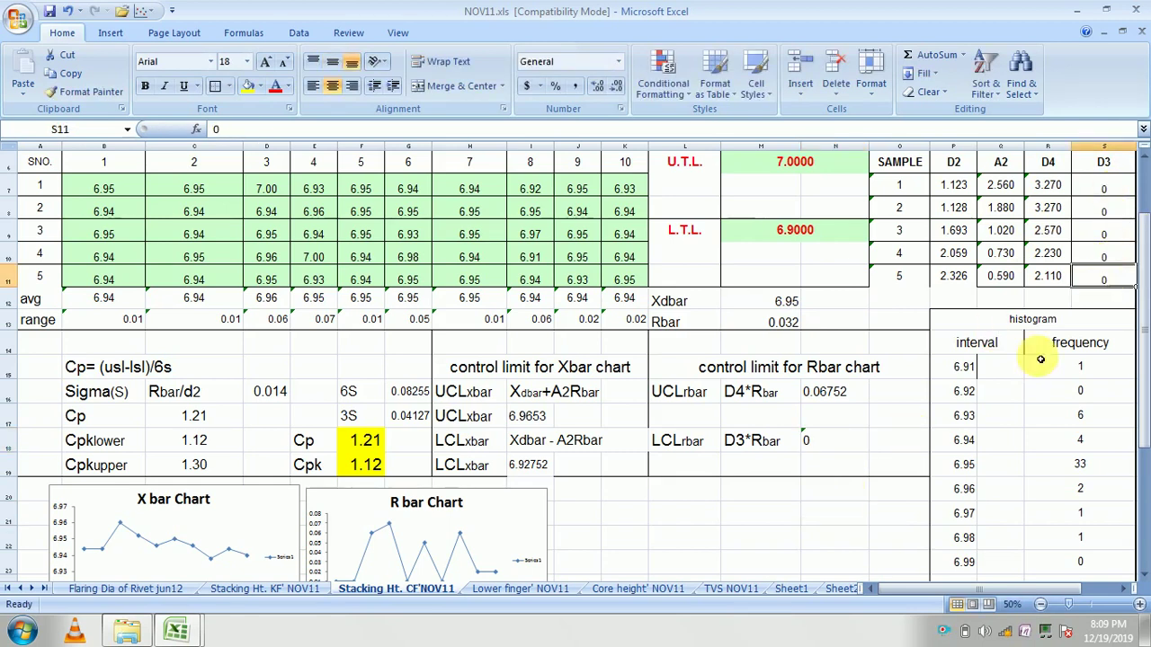
{"action": "left_click_drag", "start_coordinate": [1146, 322], "coordinate": [1110, 351]}
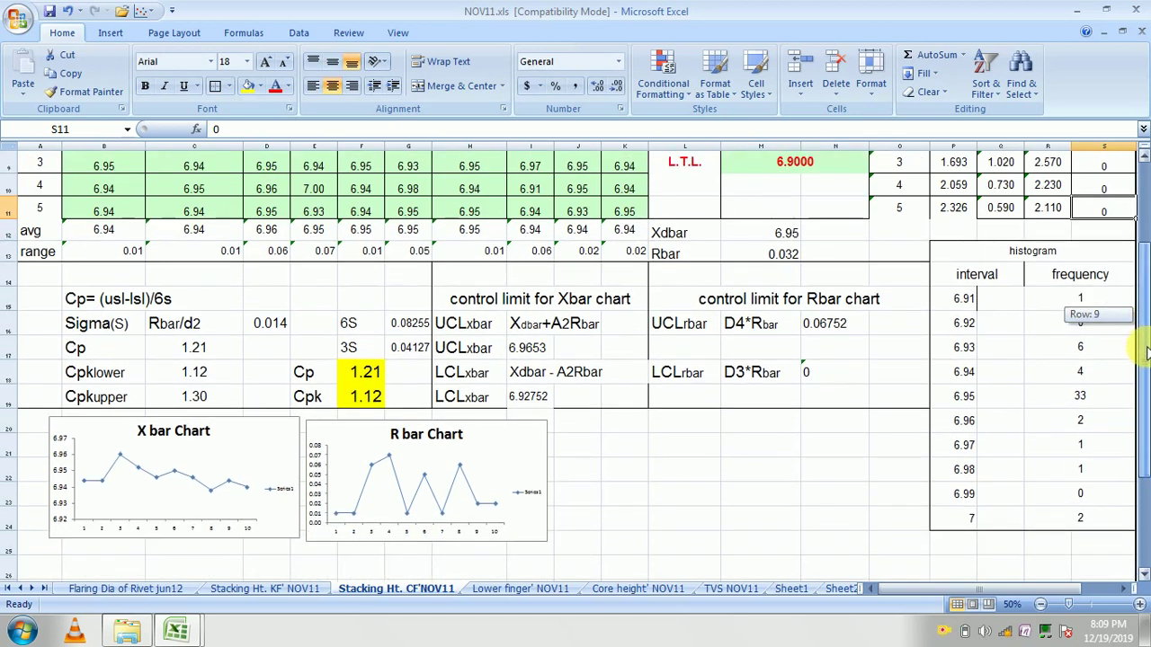
Step: Recheck the R-bar limits, then select the ten frequency cells in column R
{"action": "left_click", "coordinate": [829, 310]}
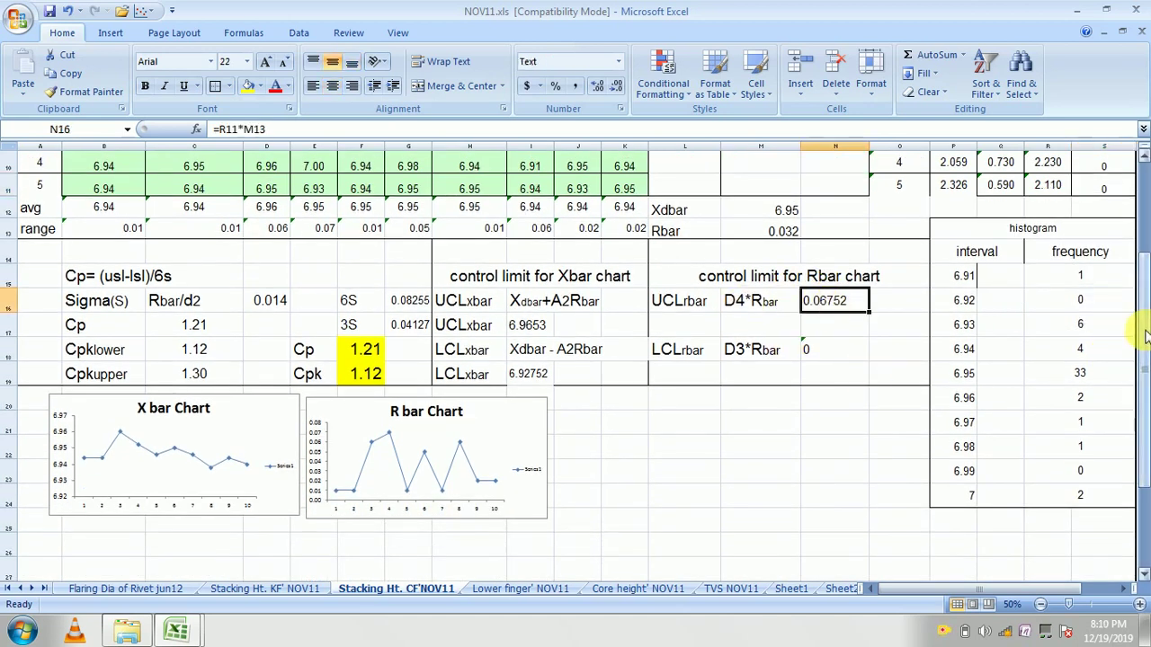
{"action": "left_click_drag", "start_coordinate": [1146, 335], "coordinate": [1143, 343]}
{"action": "left_click", "coordinate": [814, 326]}
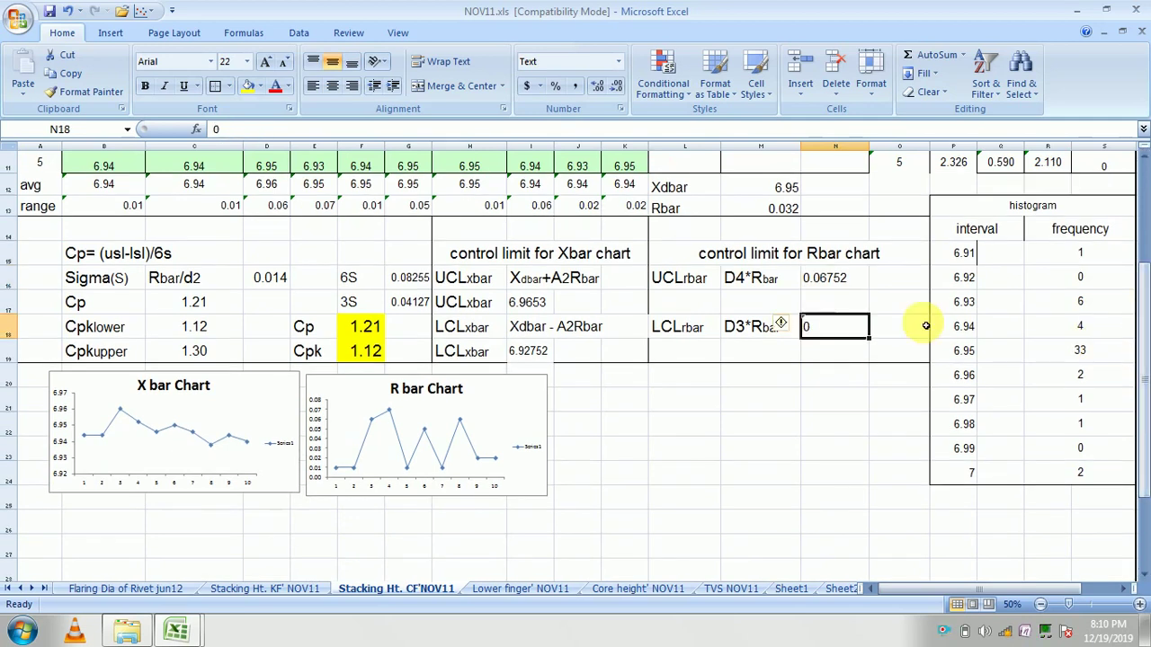
{"action": "left_click_drag", "start_coordinate": [1145, 355], "coordinate": [1145, 353]}
{"action": "left_click_drag", "start_coordinate": [969, 589], "coordinate": [996, 589]}
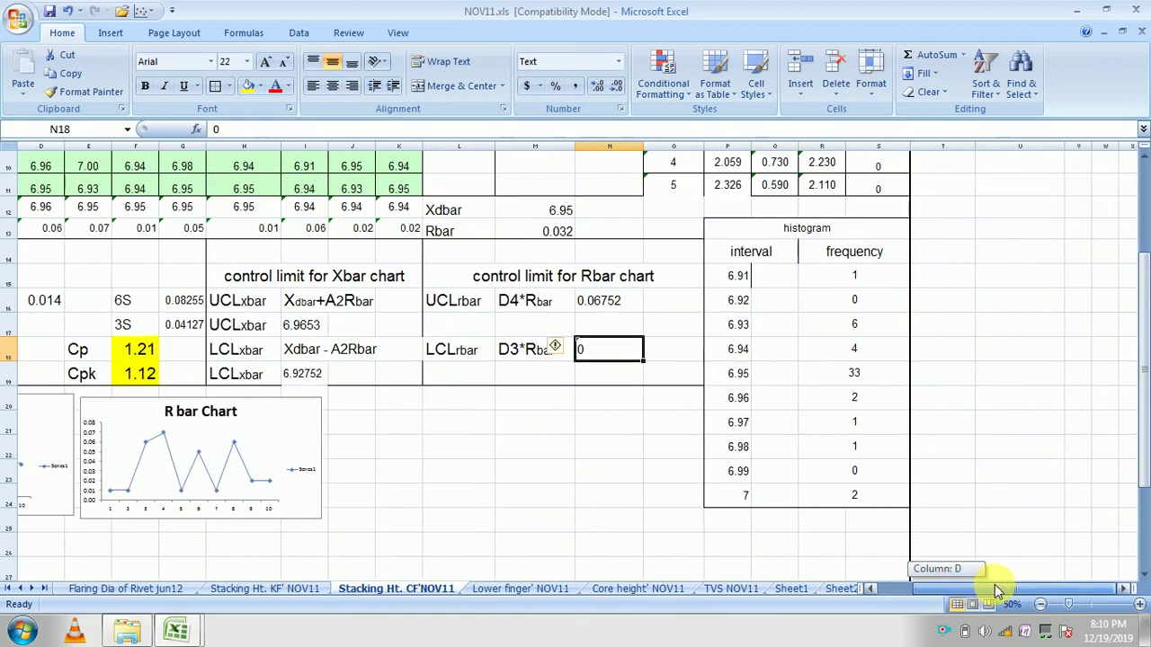
{"action": "left_click_drag", "start_coordinate": [1145, 443], "coordinate": [1147, 423]}
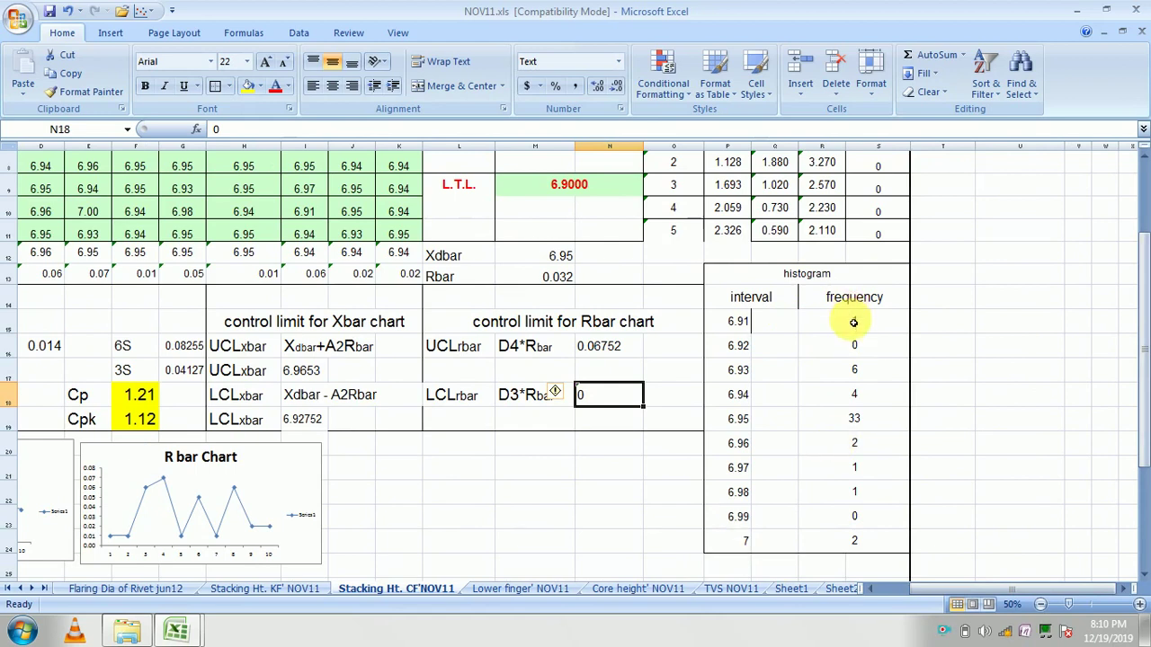
{"action": "left_click_drag", "start_coordinate": [853, 323], "coordinate": [855, 538]}
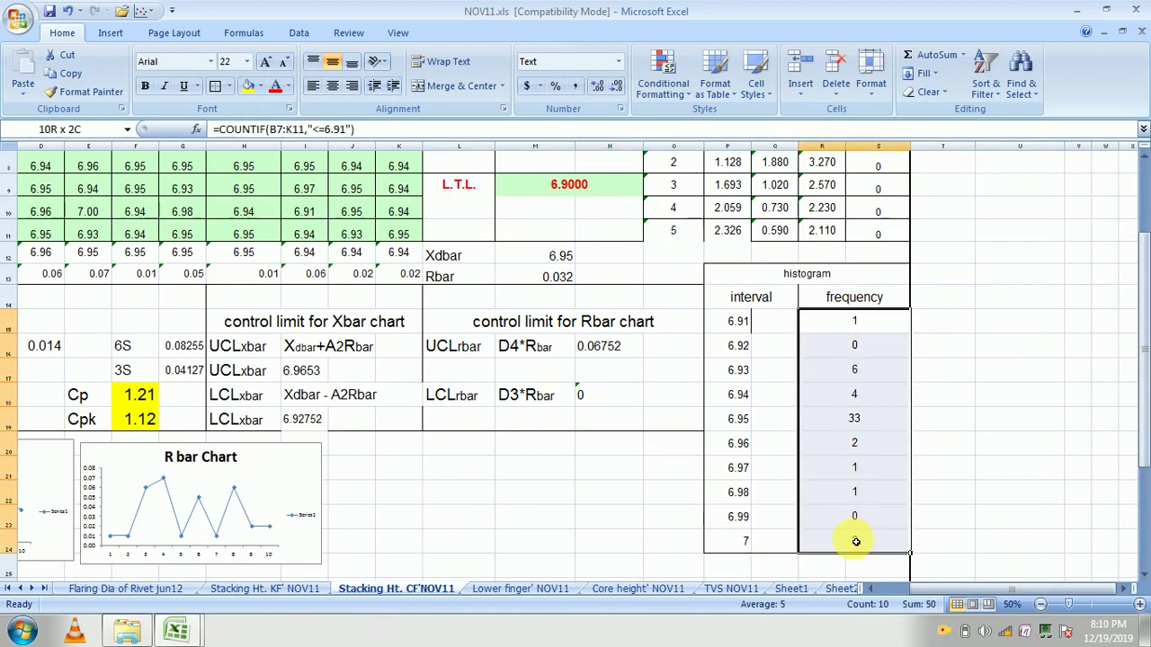
Step: Insert a clustered column chart of the frequencies and size it beside the R bar Chart
{"action": "left_click", "coordinate": [115, 36]}
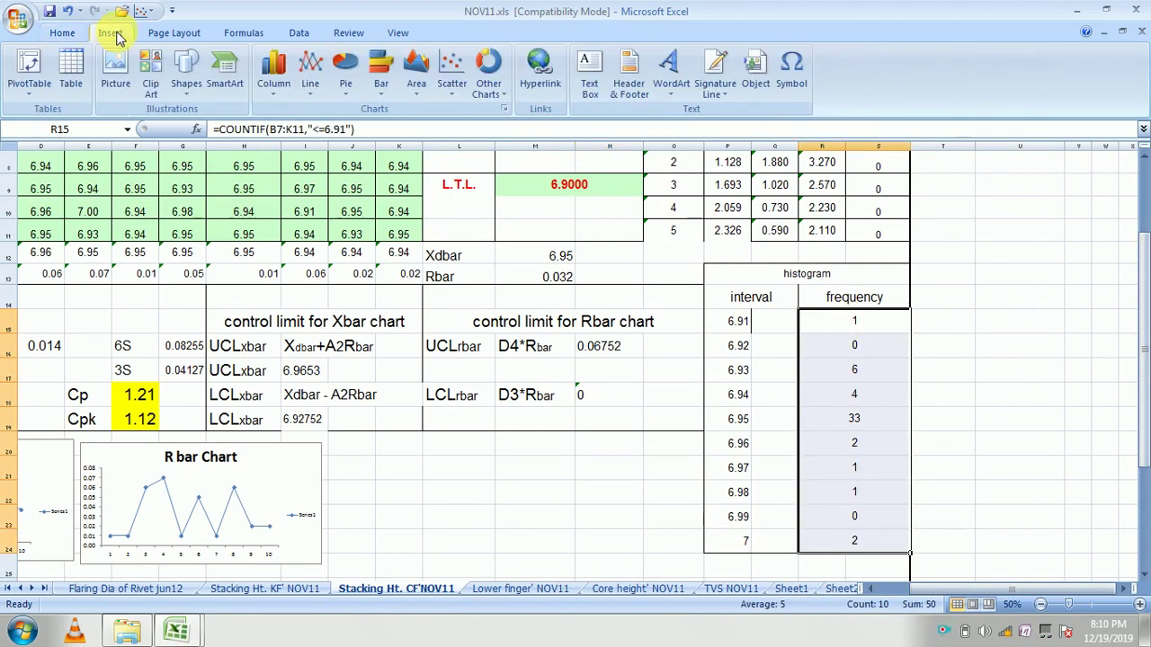
{"action": "left_click", "coordinate": [278, 97]}
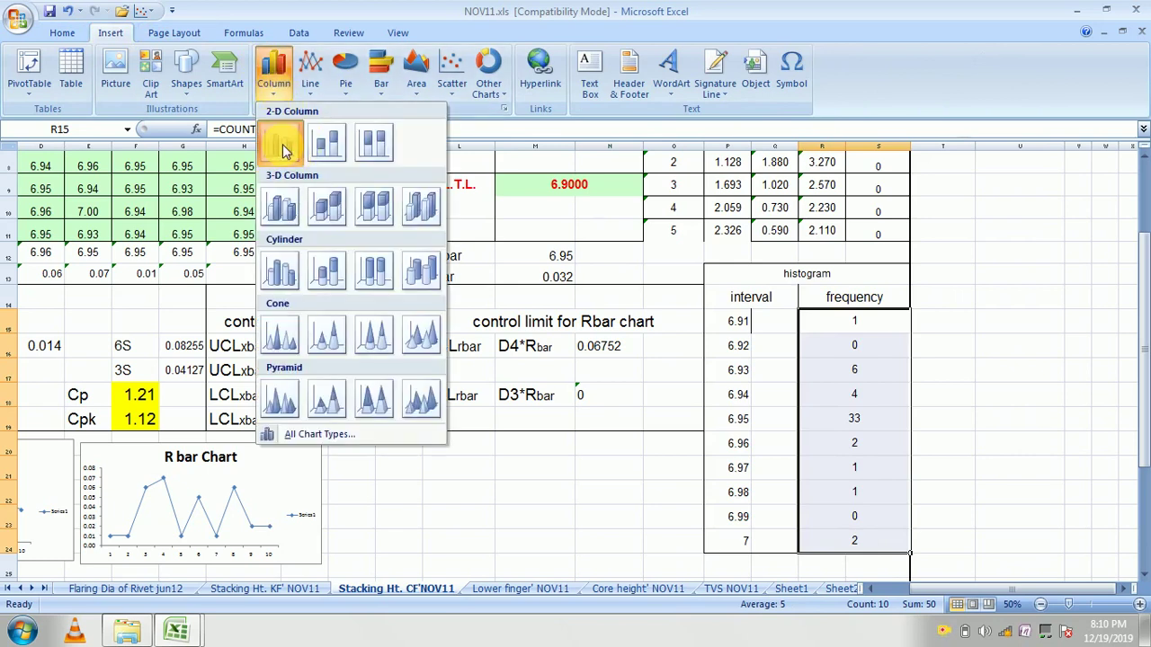
{"action": "left_click", "coordinate": [291, 144]}
{"action": "left_click_drag", "start_coordinate": [662, 444], "coordinate": [527, 419]}
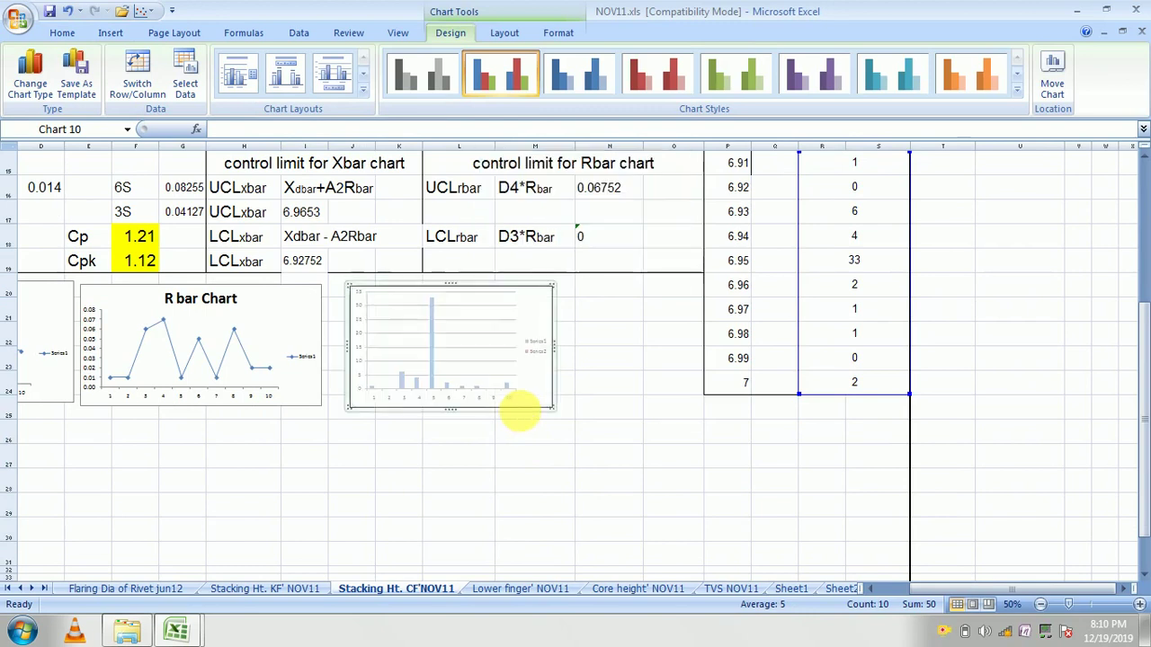
{"action": "left_click_drag", "start_coordinate": [552, 408], "coordinate": [646, 397]}
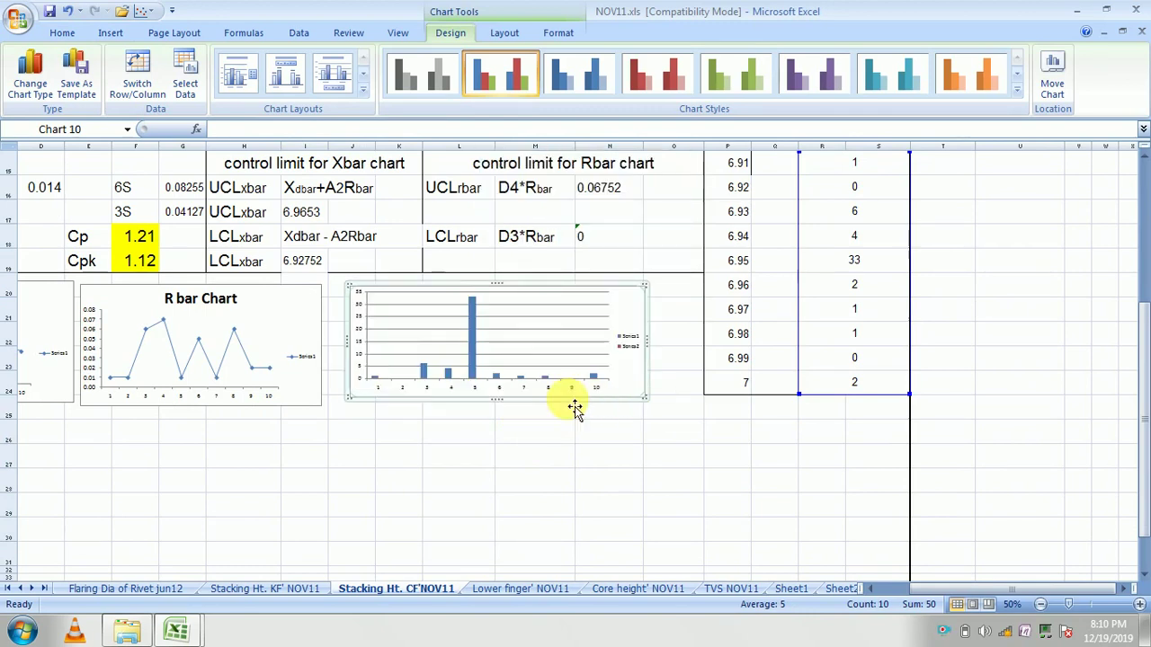
{"action": "left_click_drag", "start_coordinate": [498, 409], "coordinate": [496, 424]}
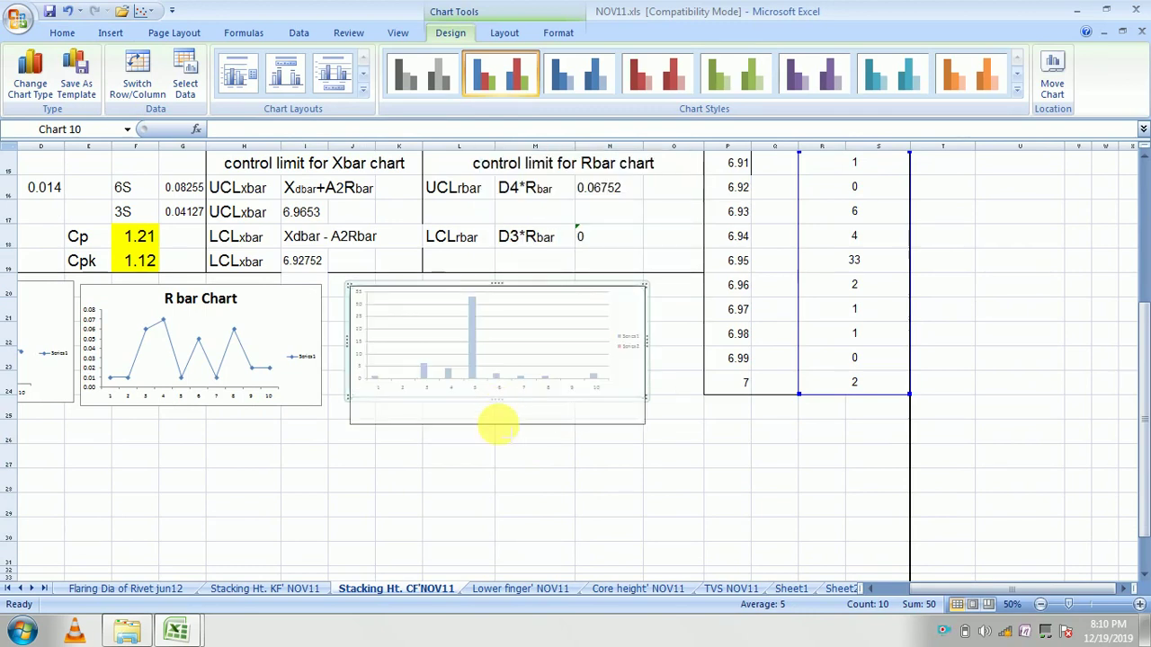
Step: Delete the histogram chart's horizontal gridlines
{"action": "right_click", "coordinate": [550, 330]}
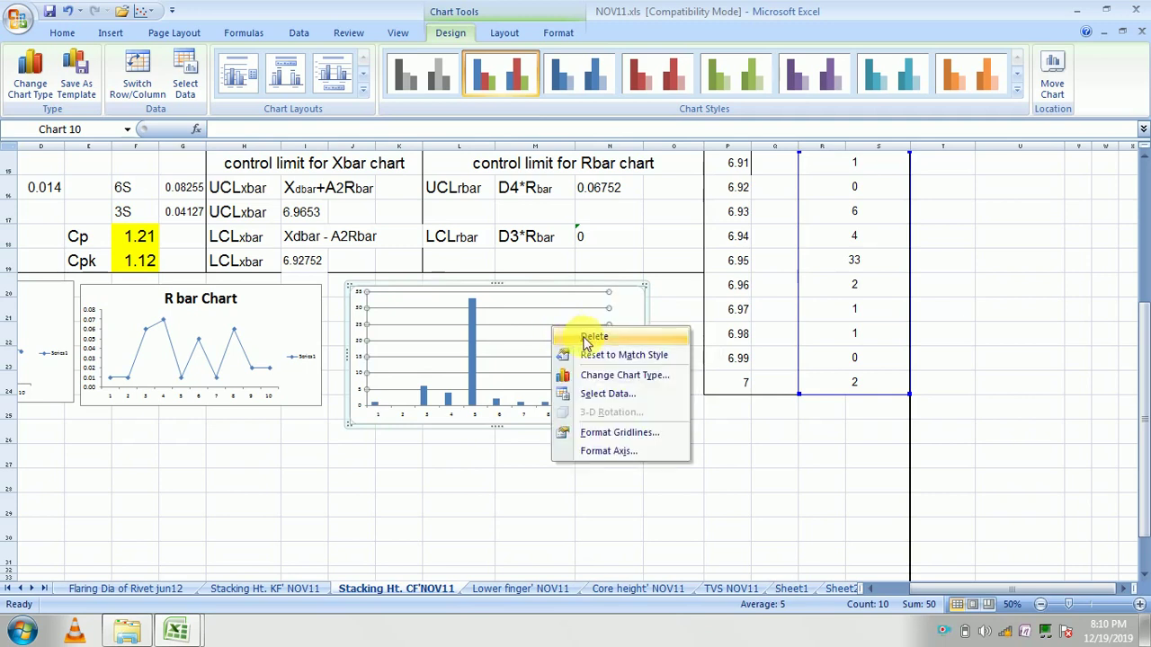
{"action": "left_click", "coordinate": [589, 334]}
{"action": "left_click", "coordinate": [1106, 358]}
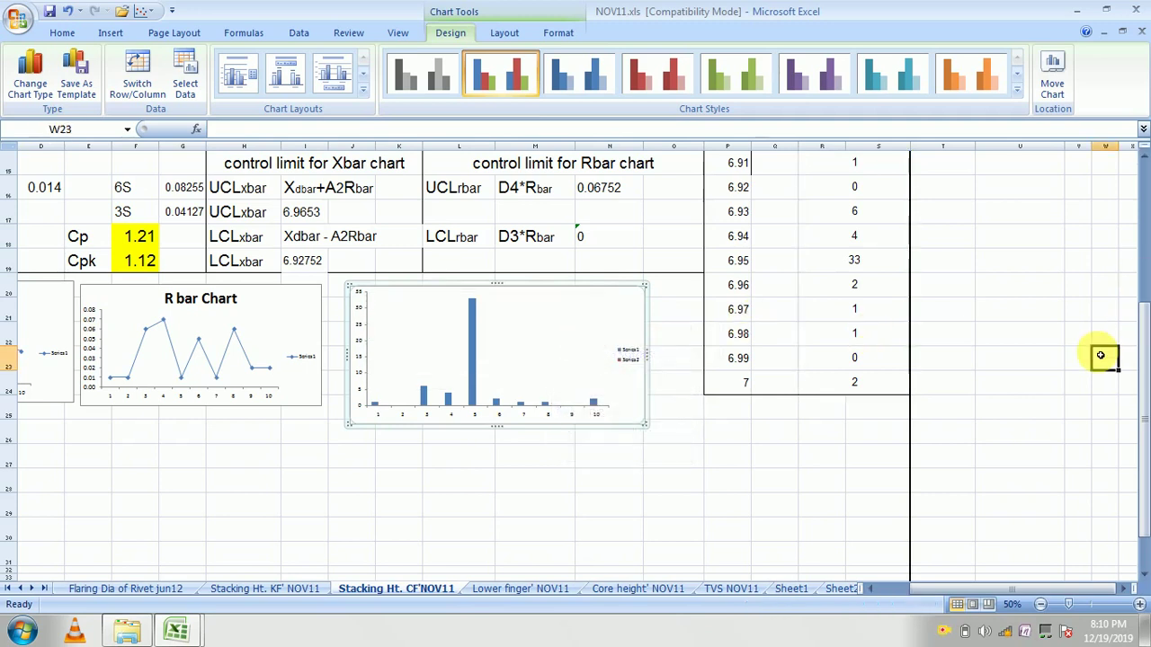
{"action": "left_click_drag", "start_coordinate": [1147, 404], "coordinate": [1146, 356]}
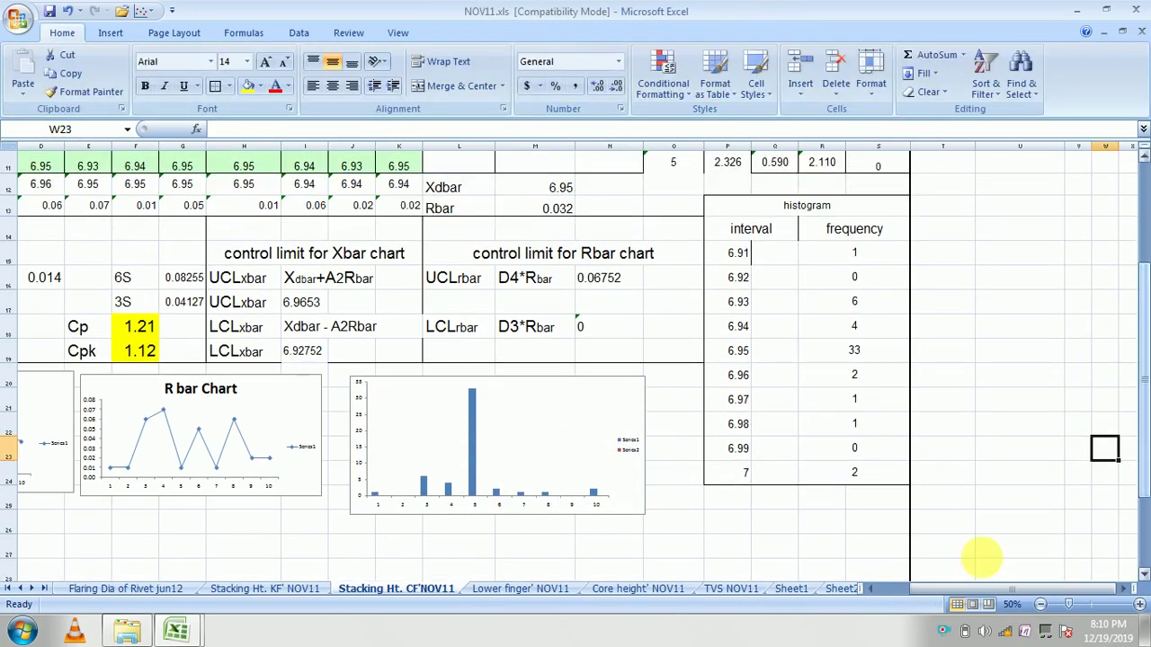
{"action": "left_click_drag", "start_coordinate": [967, 589], "coordinate": [885, 600]}
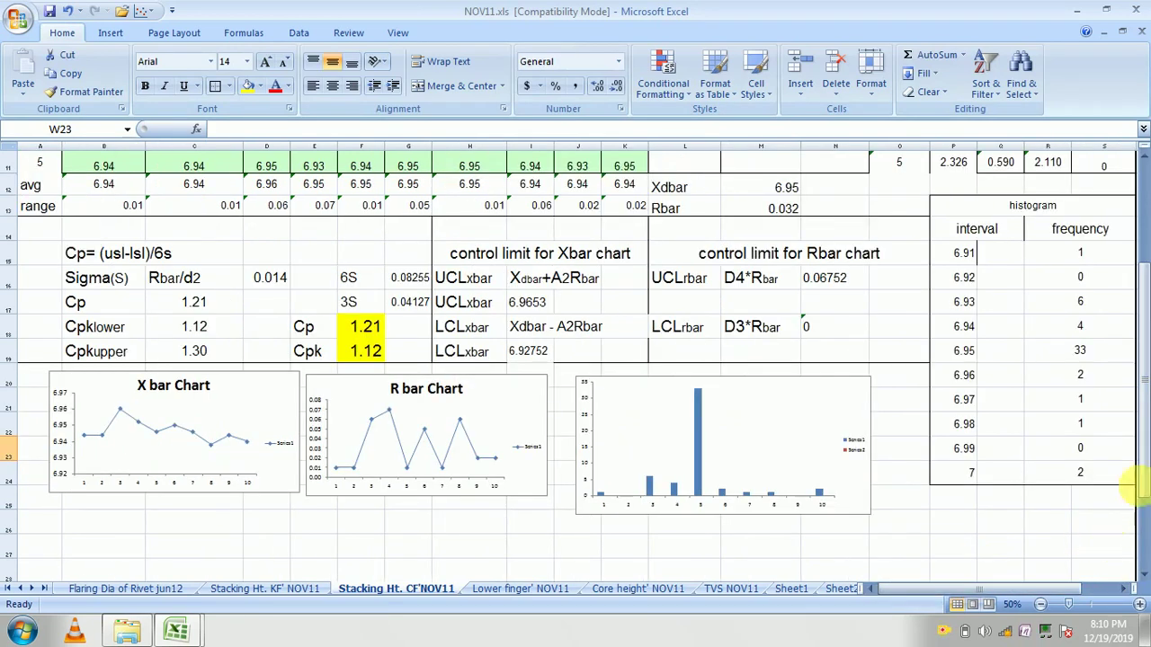
{"action": "left_click_drag", "start_coordinate": [1144, 454], "coordinate": [1142, 297]}
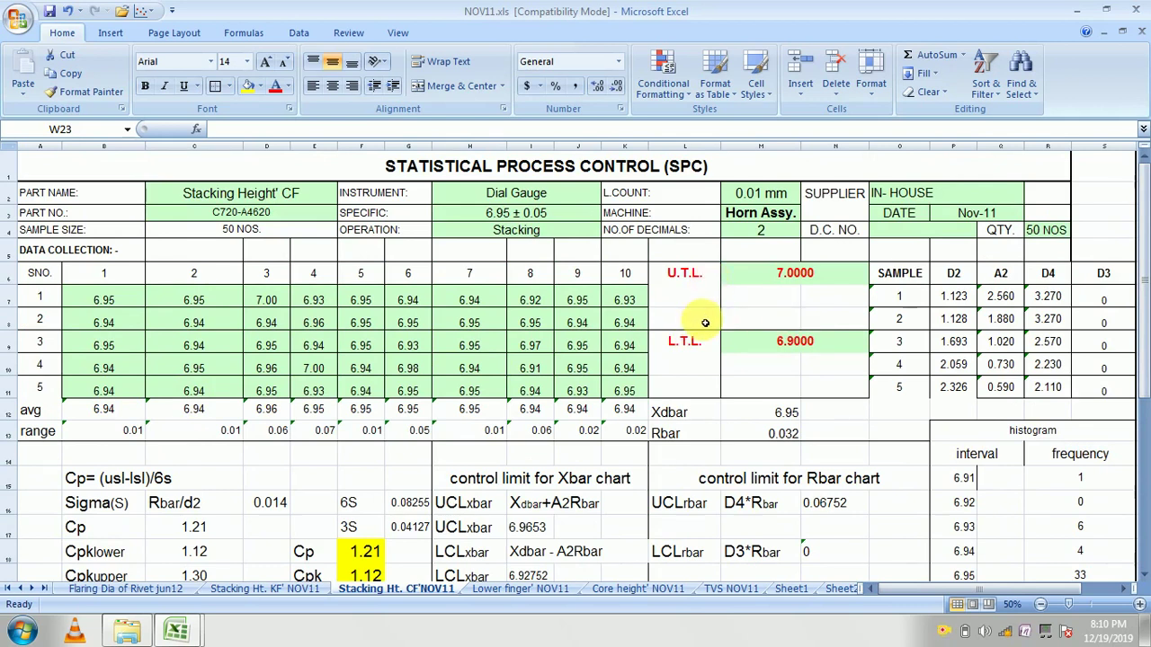
{"action": "left_click_drag", "start_coordinate": [1144, 272], "coordinate": [1144, 280]}
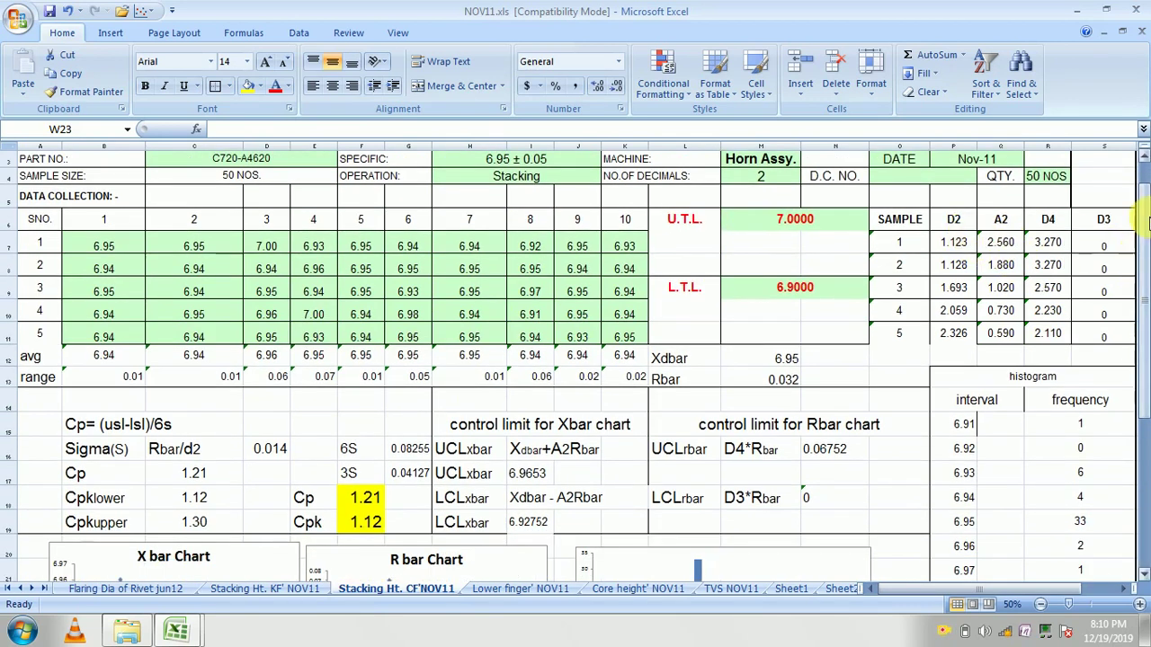
{"action": "left_click_drag", "start_coordinate": [1145, 238], "coordinate": [1144, 252]}
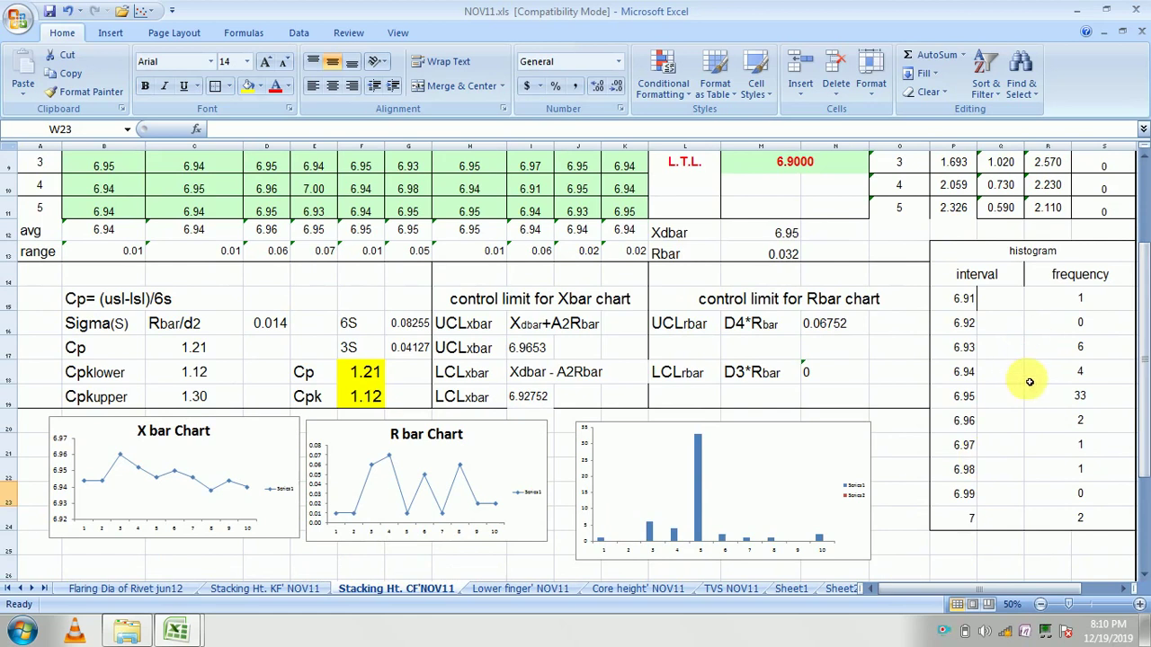
{"action": "left_click", "coordinate": [1018, 566]}
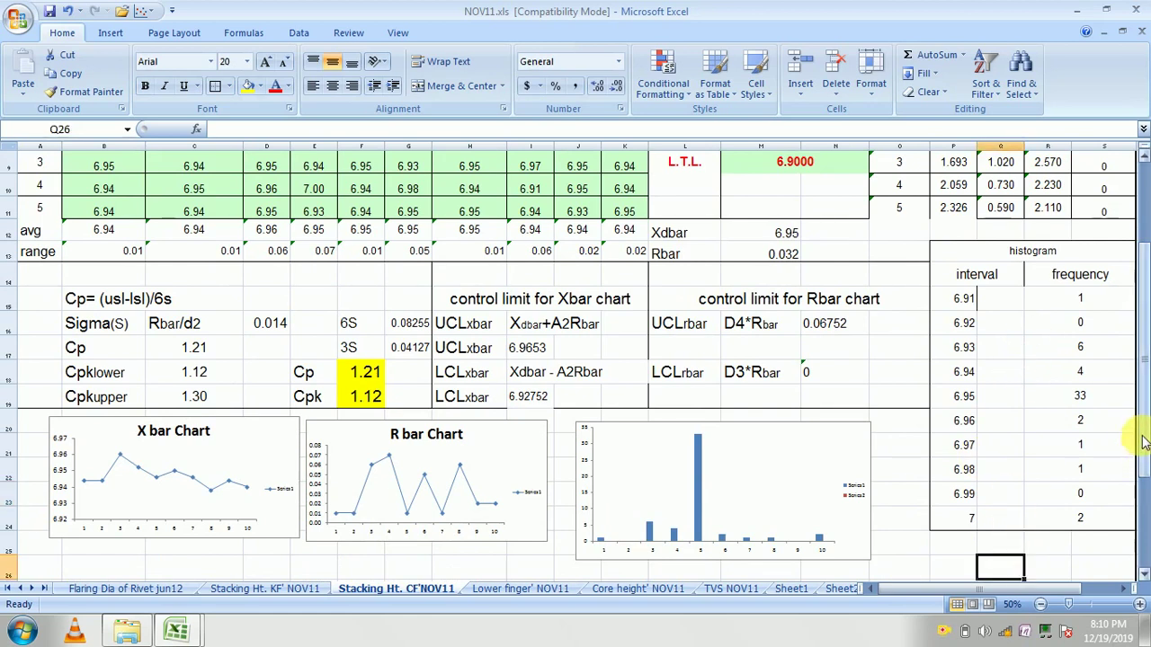
{"action": "scroll", "coordinate": [1146, 434], "scroll_direction": "up", "scroll_amount": 3}
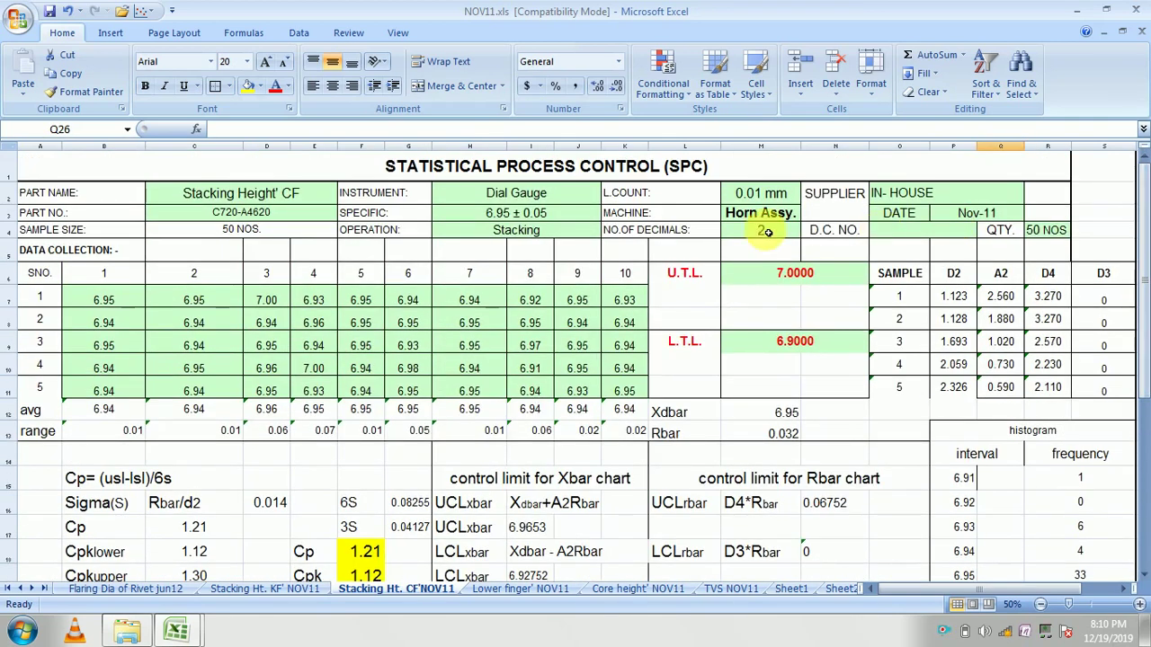